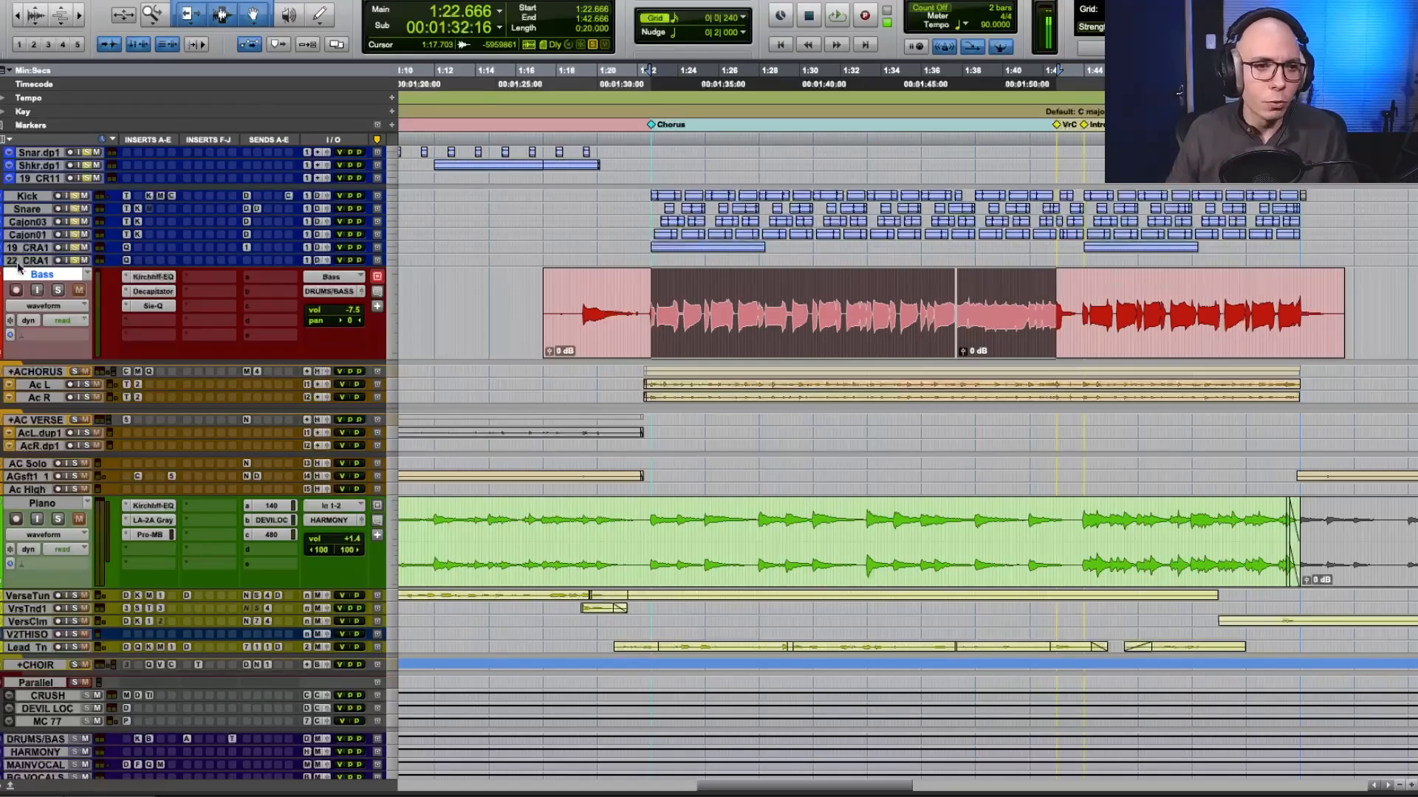
Clear the solo on the percussion, riser, claps and drum tracks above the Bass track.
{"action": "scroll", "coordinate": [37, 255], "scroll_direction": "up", "scroll_amount": 5}
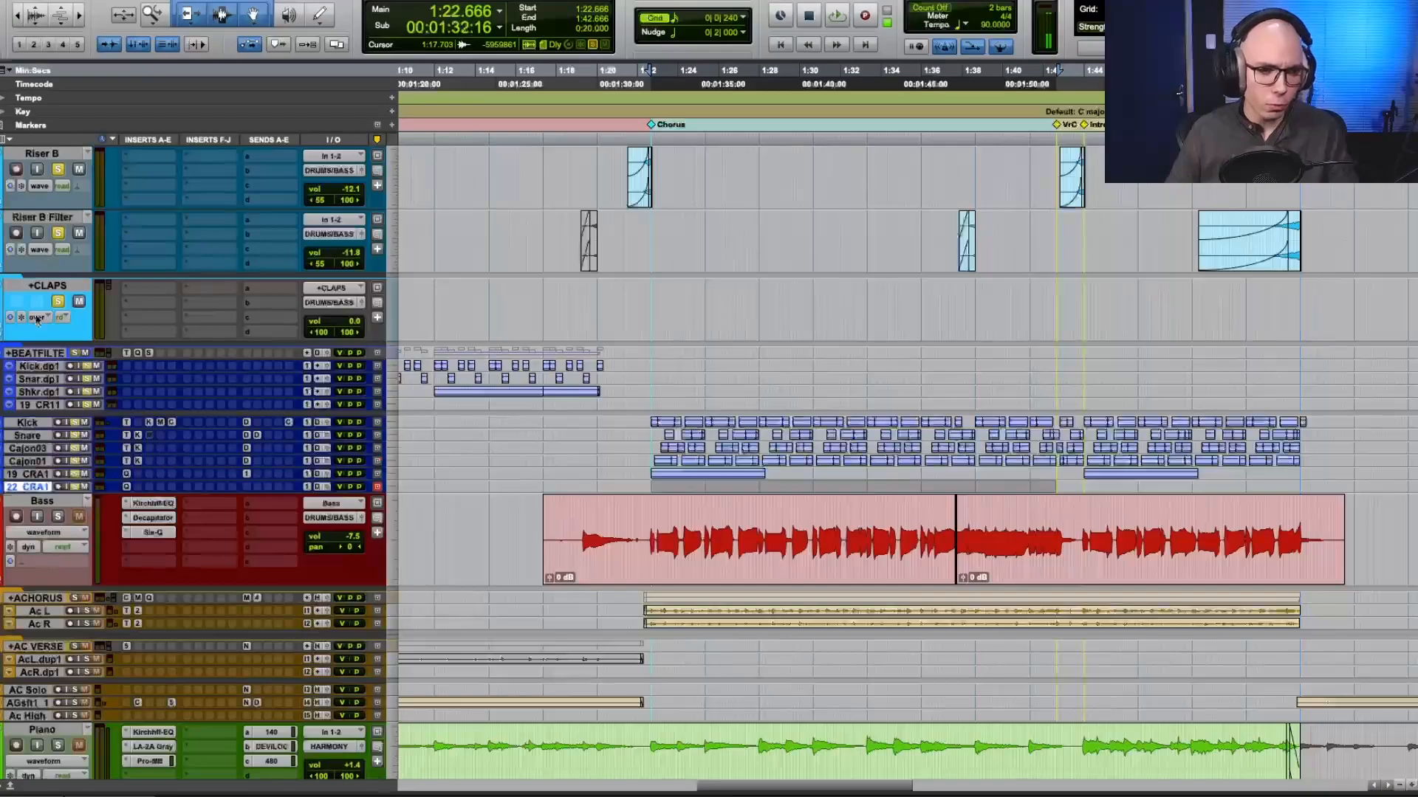
{"action": "scroll", "coordinate": [41, 258], "scroll_direction": "left", "scroll_amount": 5}
{"action": "scroll", "coordinate": [41, 258], "scroll_direction": "up", "scroll_amount": 5}
{"action": "scroll", "coordinate": [41, 261], "scroll_direction": "up", "scroll_amount": 3}
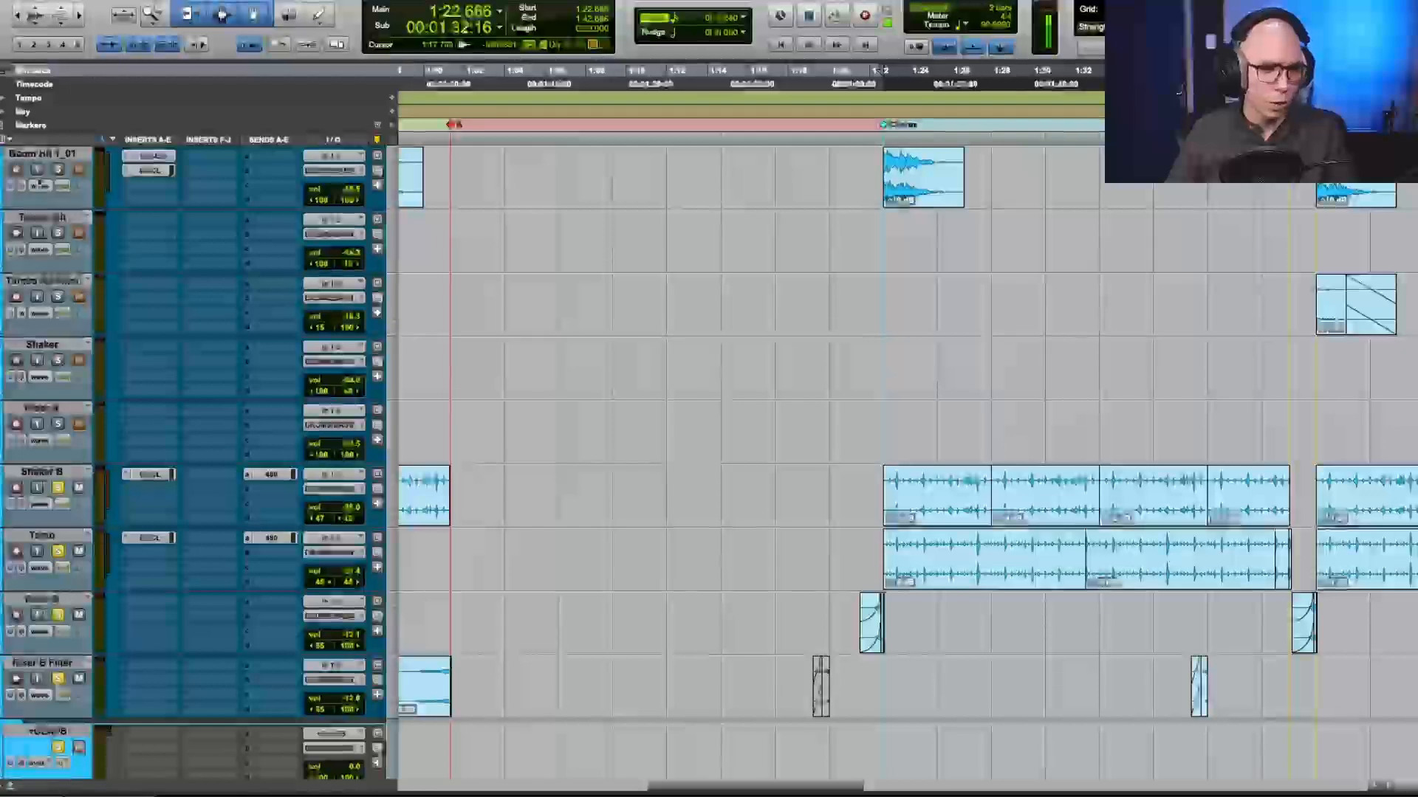
{"action": "left_click", "coordinate": [62, 472]}
{"action": "scroll", "coordinate": [62, 485], "scroll_direction": "down", "scroll_amount": 4}
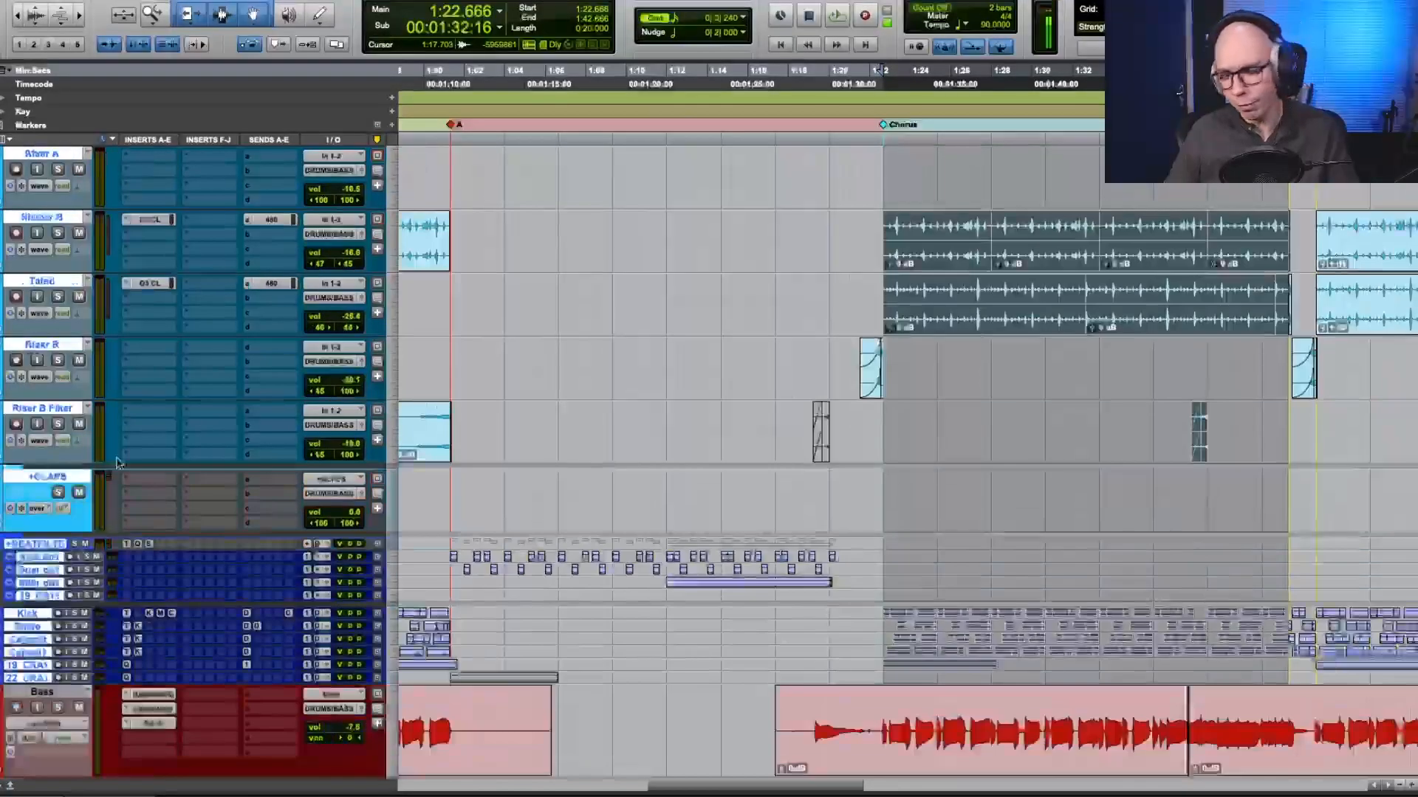
{"action": "left_click", "coordinate": [50, 482]}
{"action": "scroll", "coordinate": [160, 480], "scroll_direction": "down", "scroll_amount": 3}
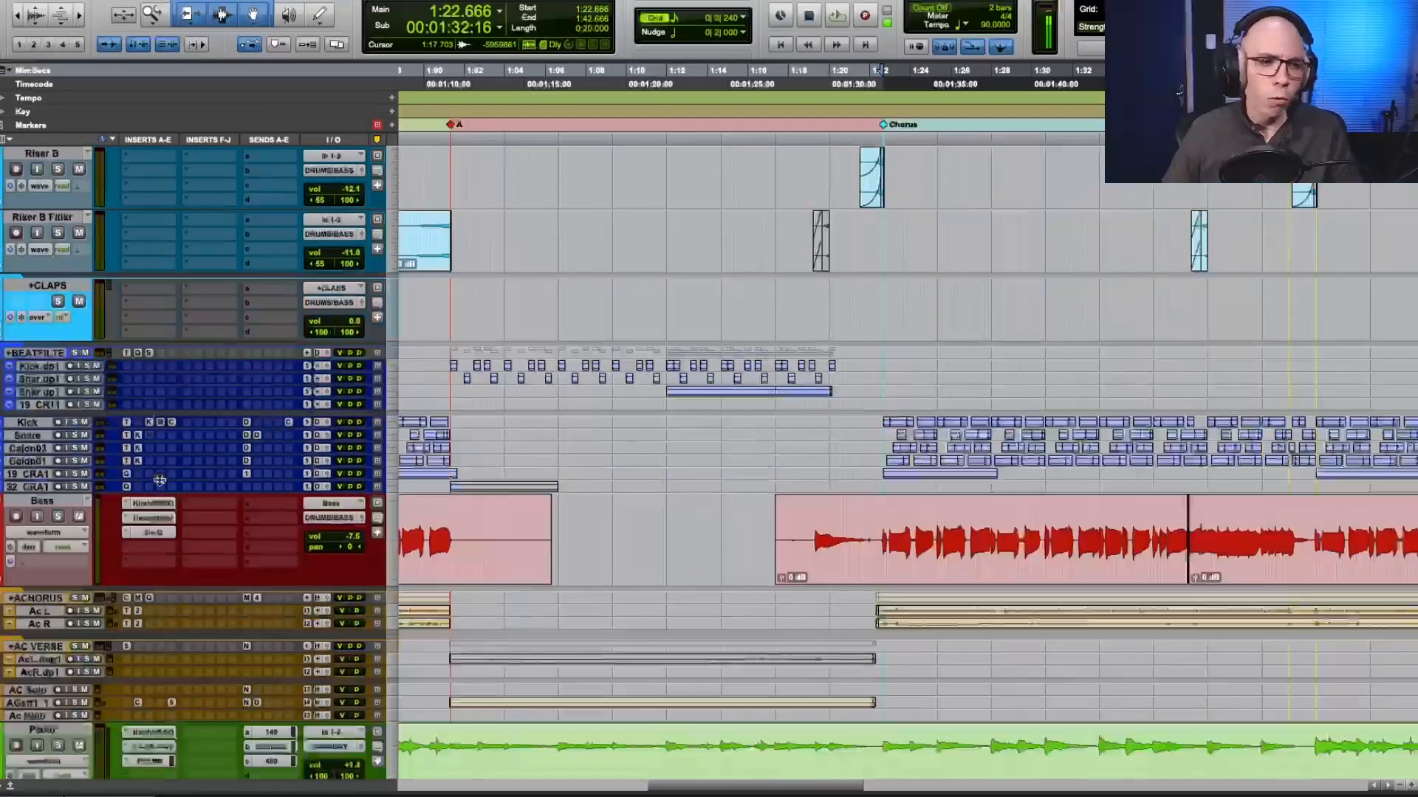
{"action": "scroll", "coordinate": [160, 481], "scroll_direction": "up", "scroll_amount": 4}
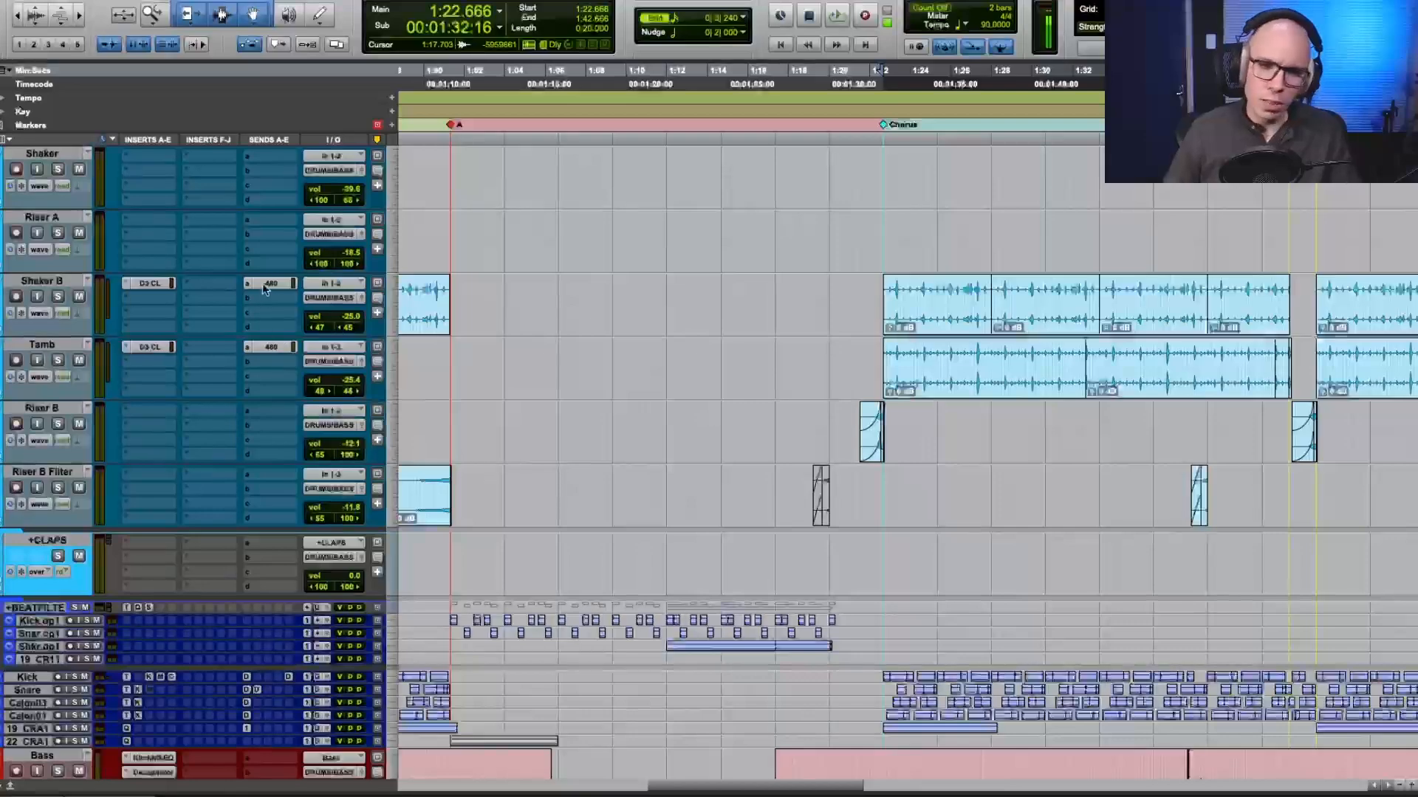
{"action": "scroll", "coordinate": [671, 396], "scroll_direction": "down", "scroll_amount": 3}
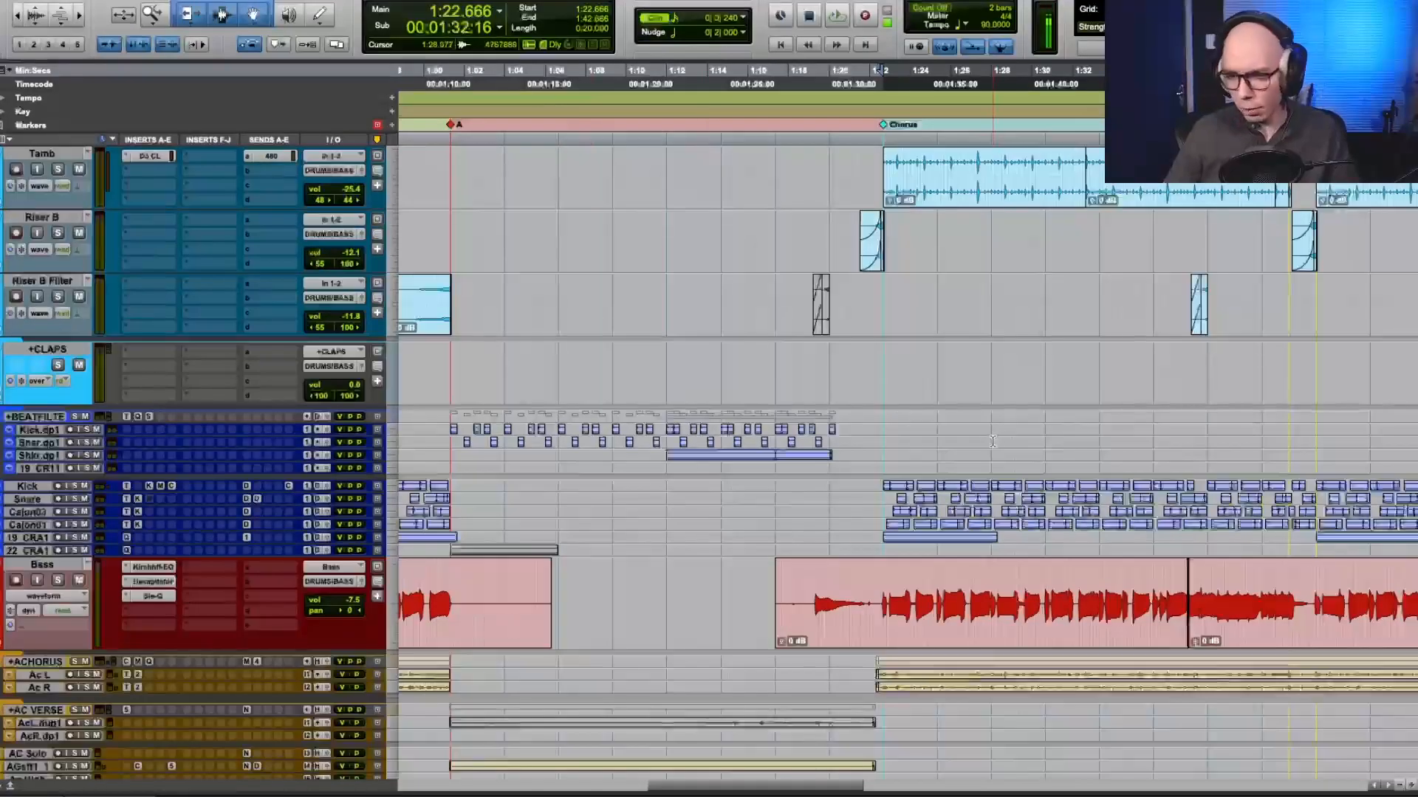
Examine the bass clips across the song, looking closely at the entry into the second chorus.
{"action": "key", "text": "r"}
{"action": "key", "text": "r"}
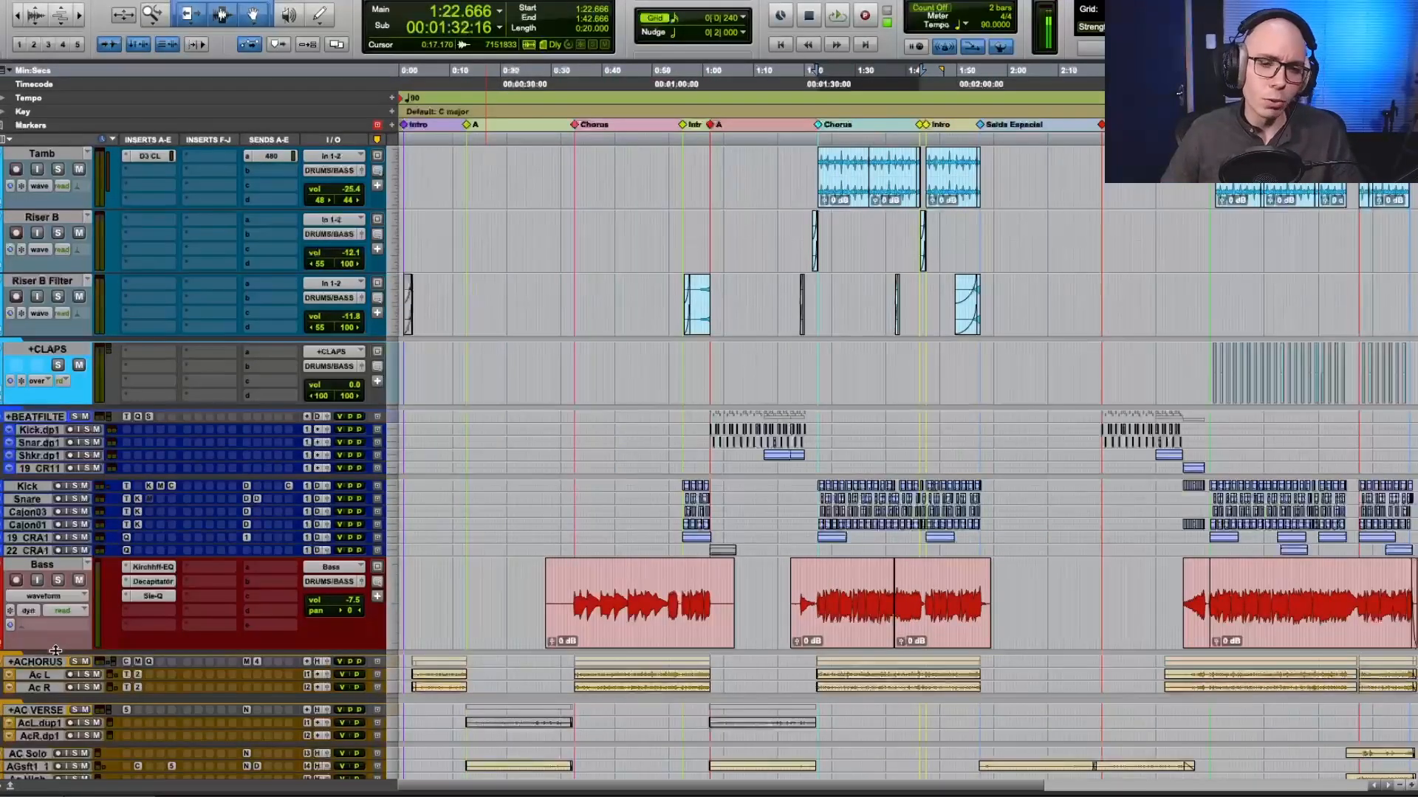
{"action": "scroll", "coordinate": [58, 651], "scroll_direction": "down", "scroll_amount": 3}
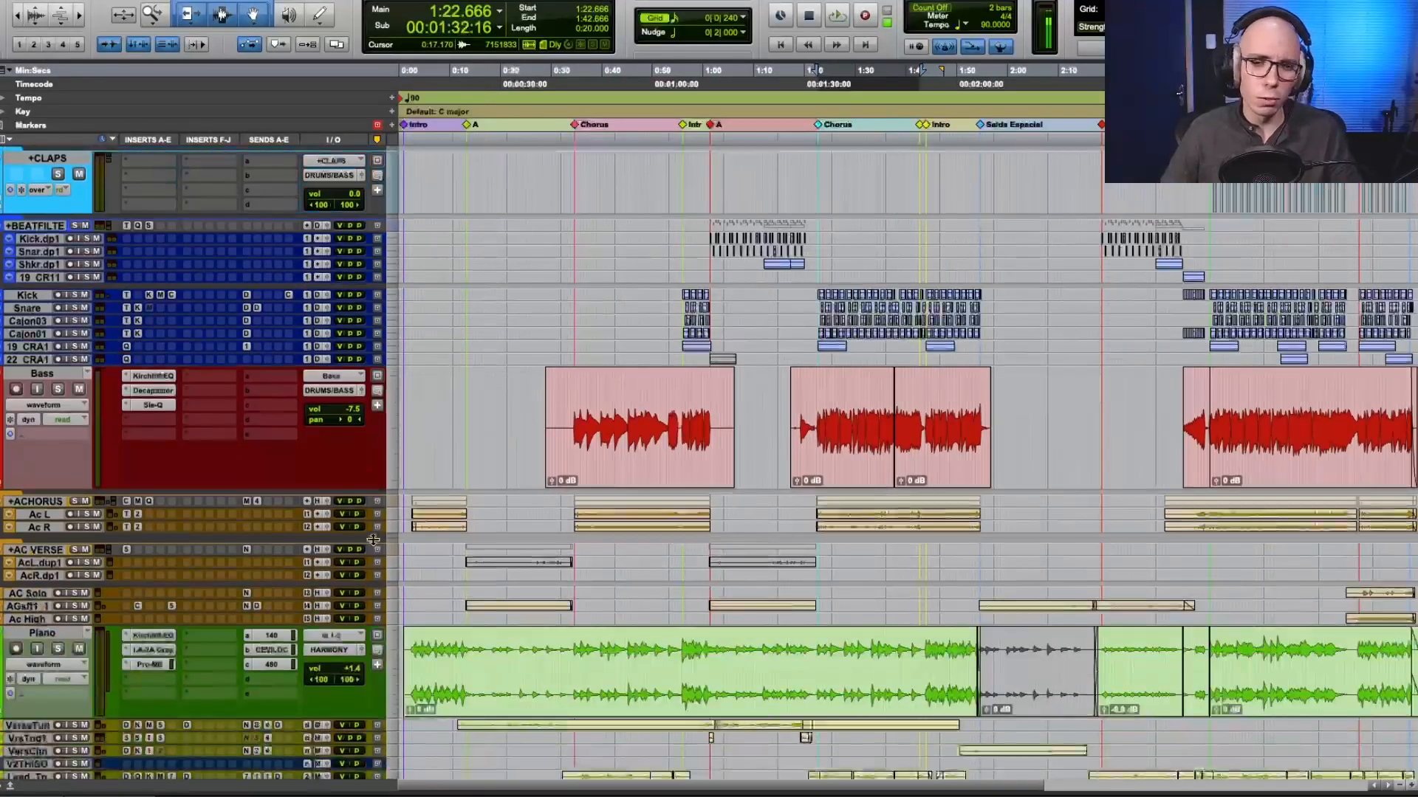
{"action": "left_click", "coordinate": [836, 401]}
{"action": "key", "text": "t"}
{"action": "key", "text": "t"}
{"action": "left_click", "coordinate": [825, 405]}
{"action": "scroll", "coordinate": [859, 409], "scroll_direction": "right", "scroll_amount": 1}
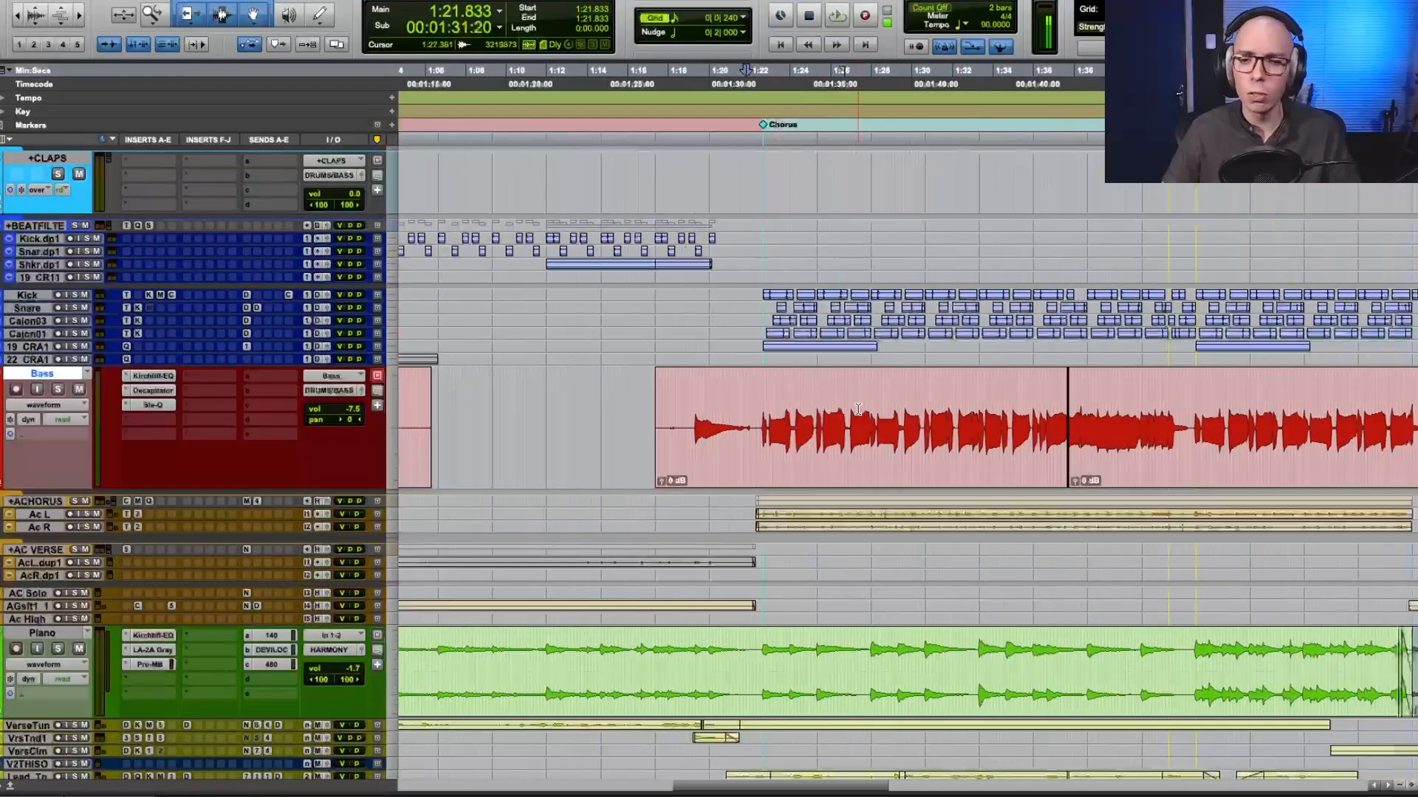
{"action": "key", "text": "r"}
{"action": "scroll", "coordinate": [858, 409], "scroll_direction": "right", "scroll_amount": 1}
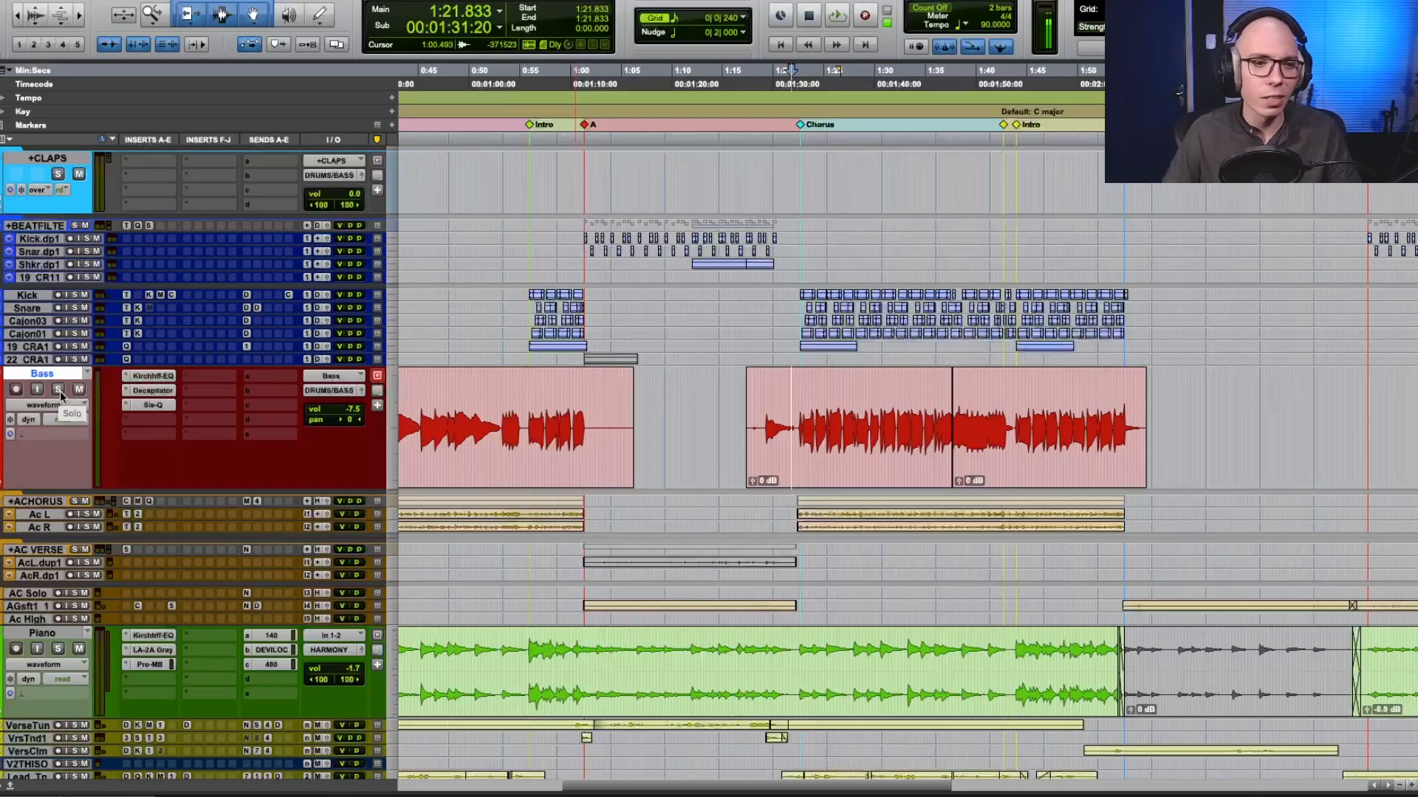
Select the second chorus on the Bass track from 1:22.500 to 1:42.666 and audition its start.
{"action": "scroll", "coordinate": [557, 441], "scroll_direction": "left", "scroll_amount": 1}
{"action": "key", "text": "r"}
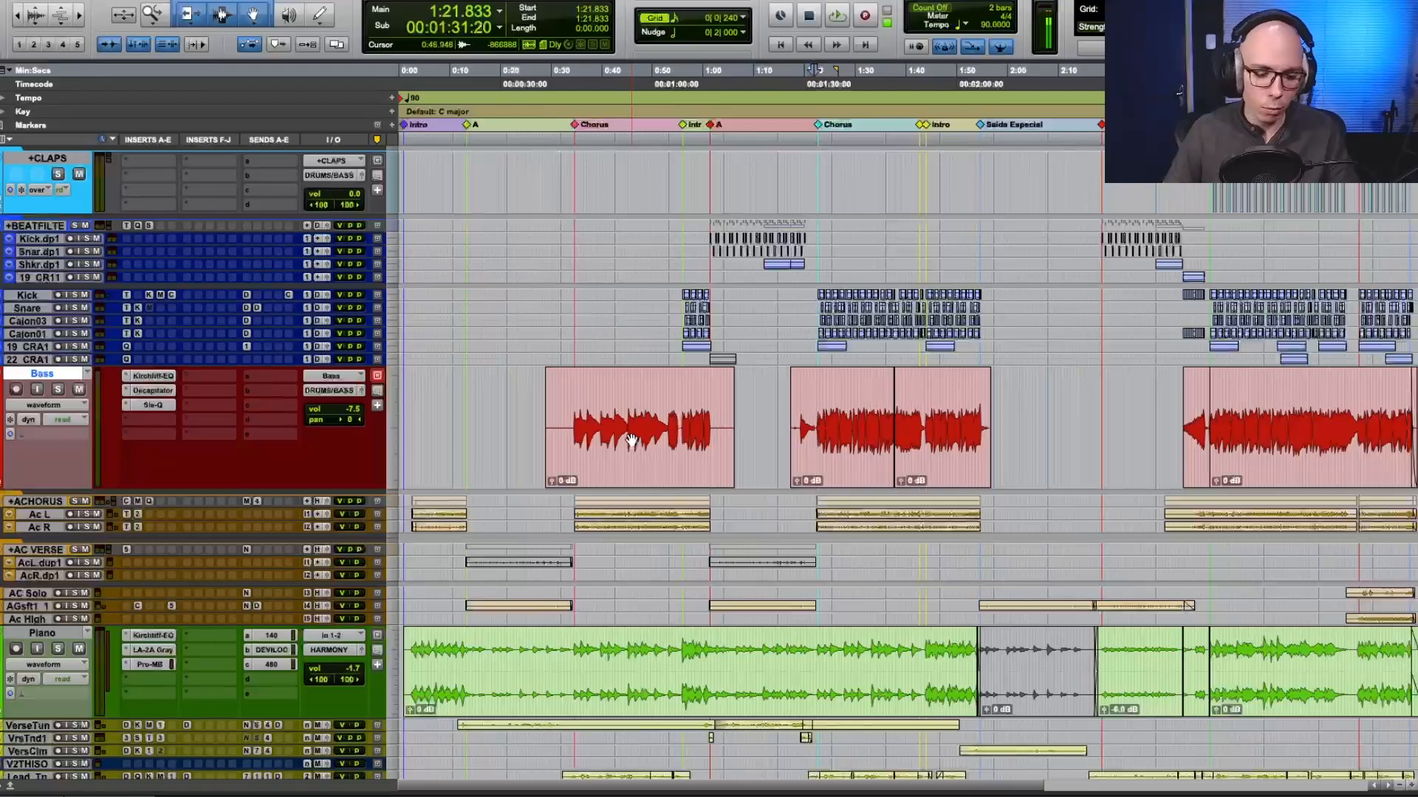
{"action": "scroll", "coordinate": [267, 484], "scroll_direction": "down", "scroll_amount": 3}
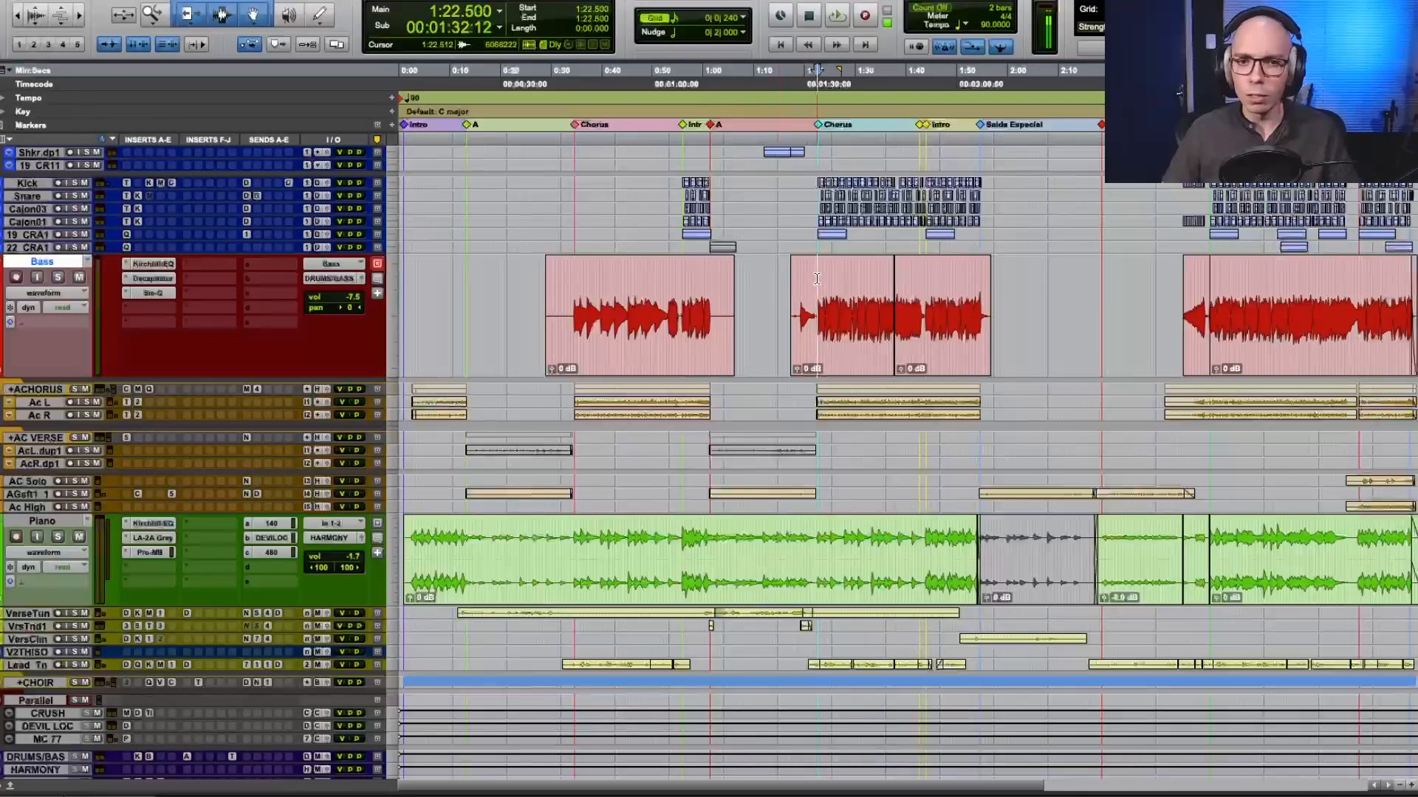
{"action": "left_click", "coordinate": [921, 125], "text": "shift"}
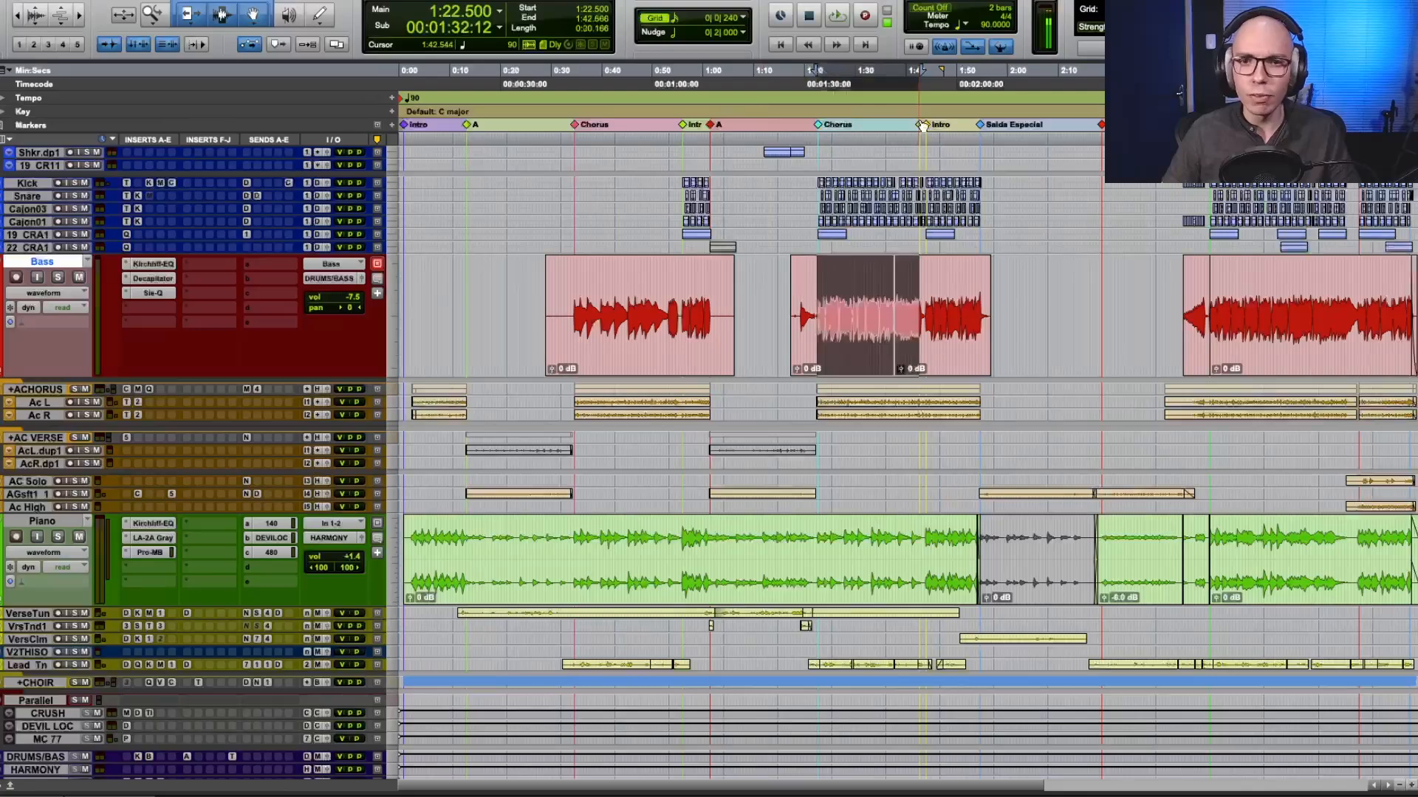
{"action": "key", "text": "space"}
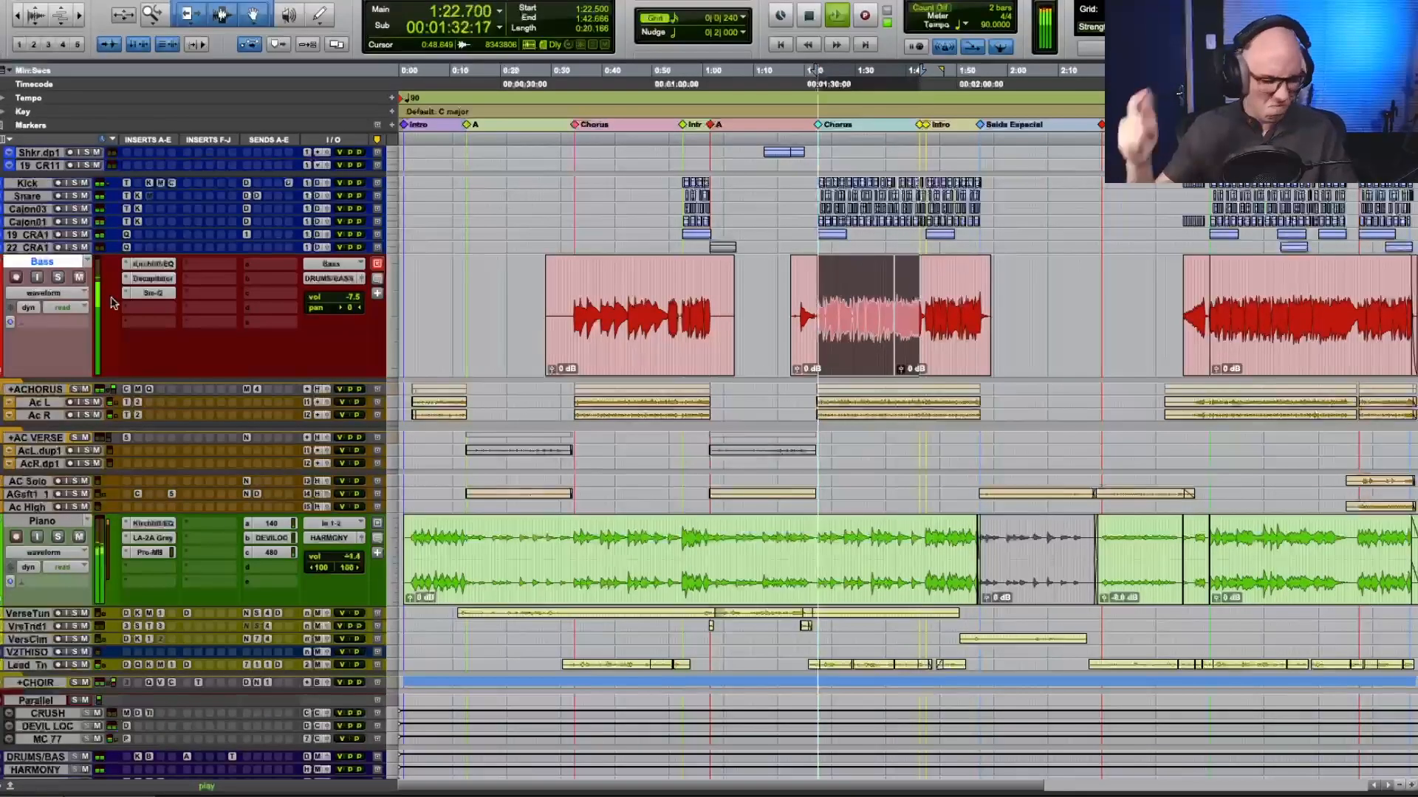
{"action": "key", "text": "space"}
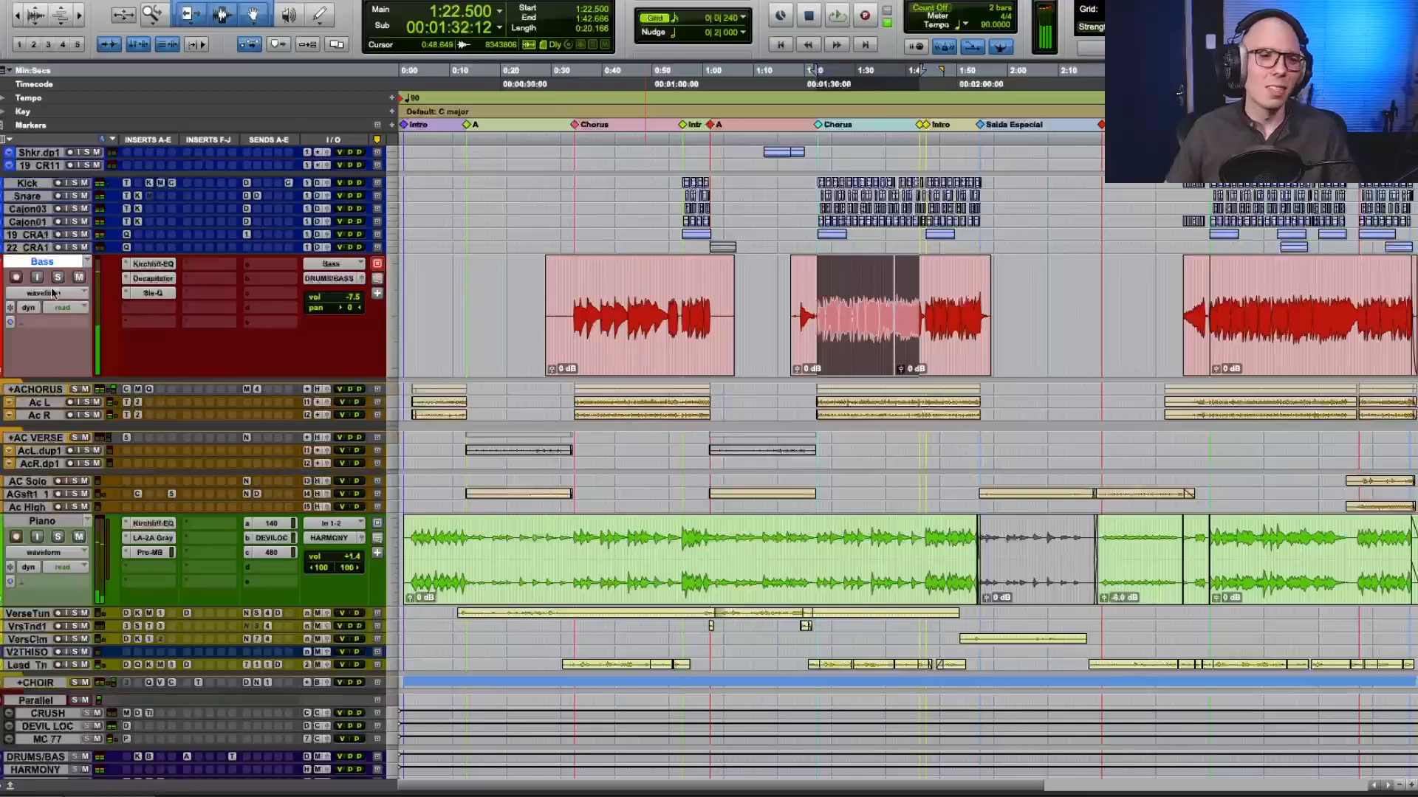
Play the transition out of the second chorus from 1:41.333 through the Virada Cajon marker into the Intro.
{"action": "left_click", "coordinate": [930, 129]}
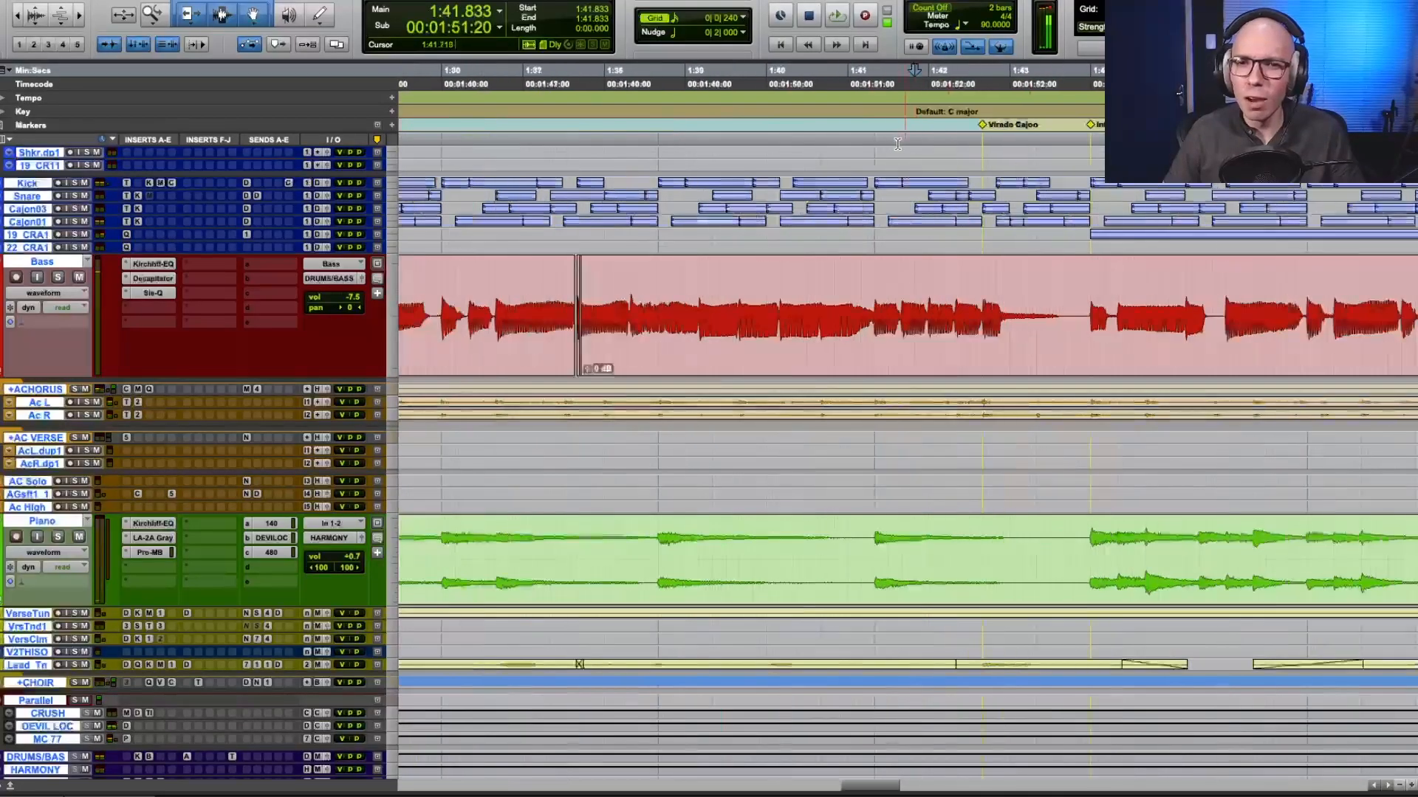
{"action": "left_click", "coordinate": [877, 142]}
{"action": "key", "text": "space"}
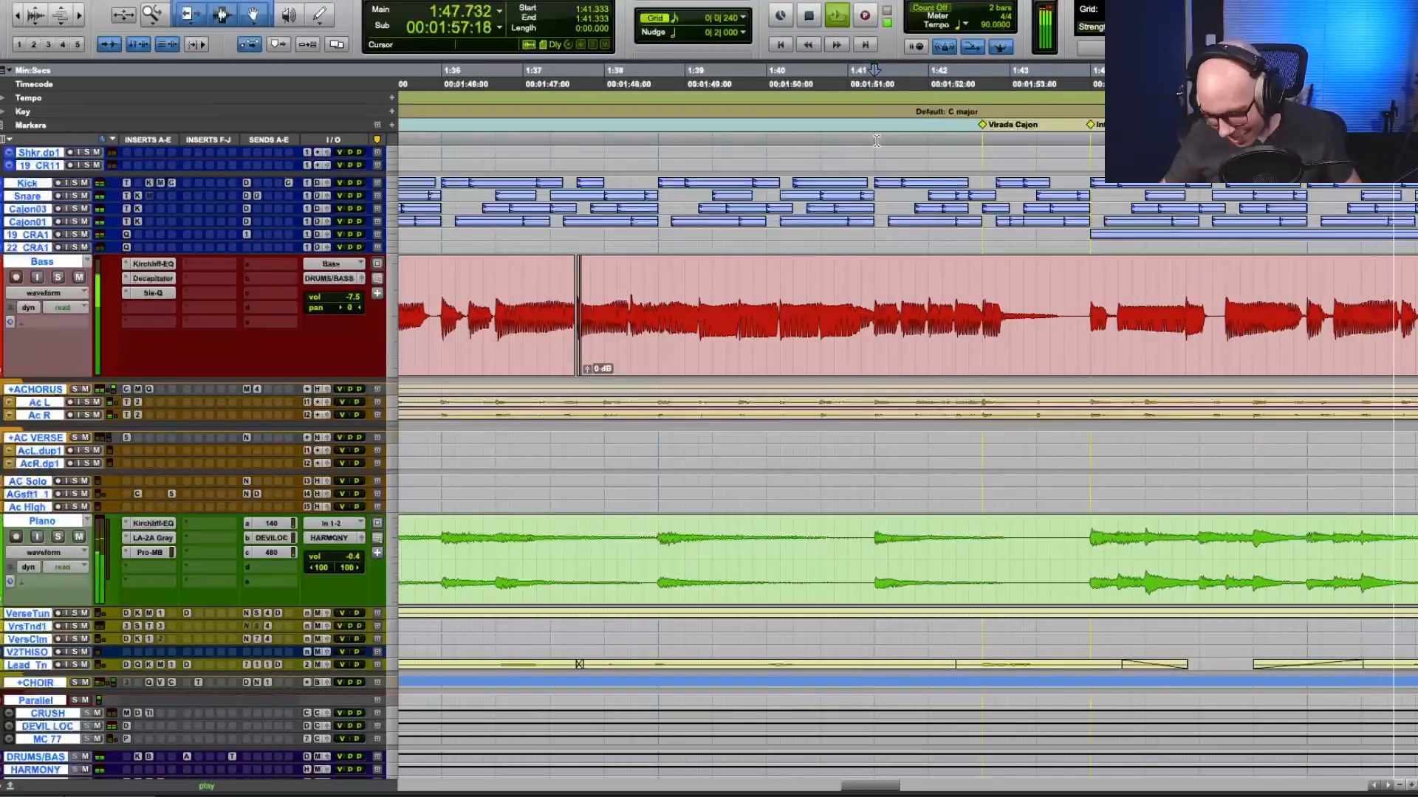
{"action": "key", "text": "space"}
{"action": "scroll", "coordinate": [903, 280], "scroll_direction": "down", "scroll_amount": 2}
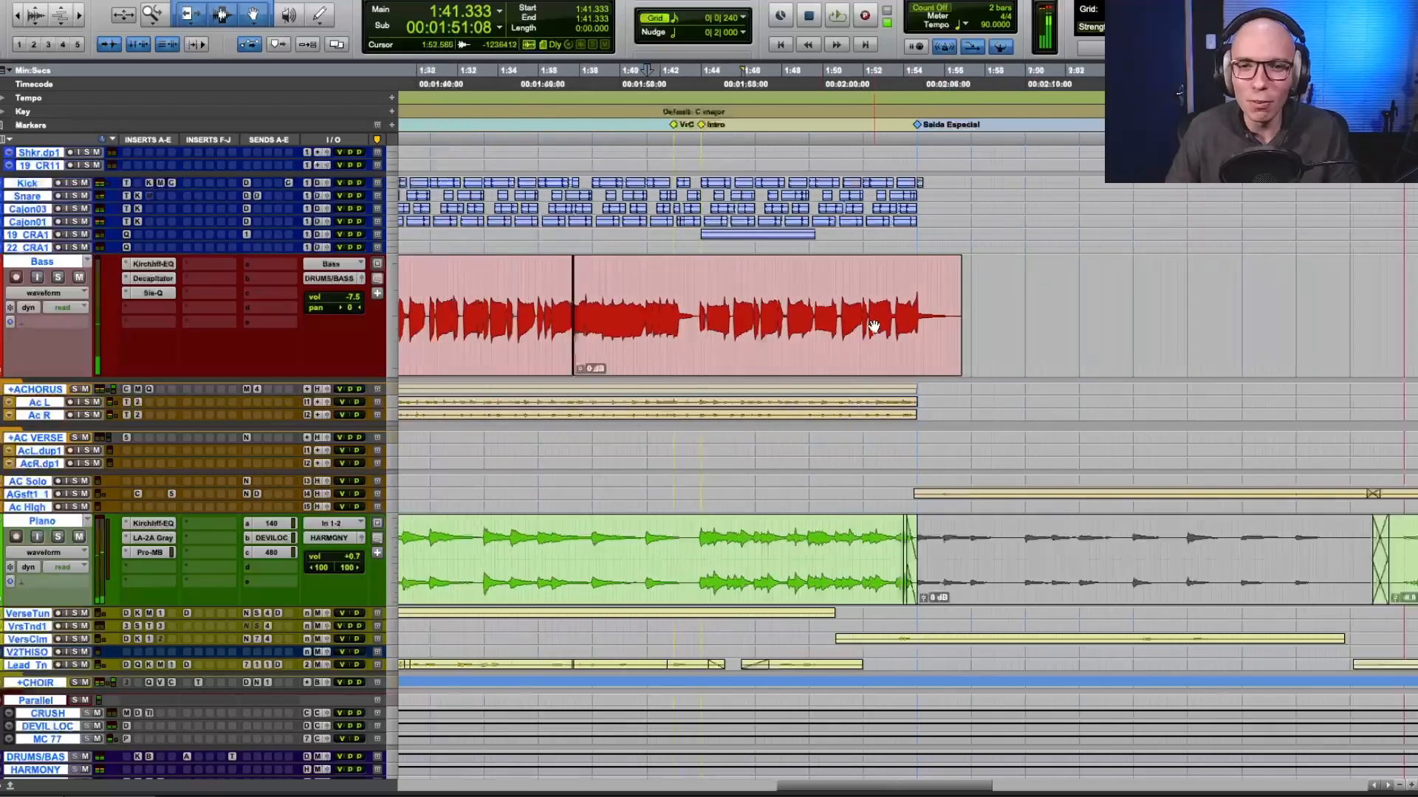
Solo the drum tracks from Kick to 22 CRA1 and play the cajon fill from 1:42.500, then again from 1:40.666.
{"action": "left_click", "coordinate": [676, 140]}
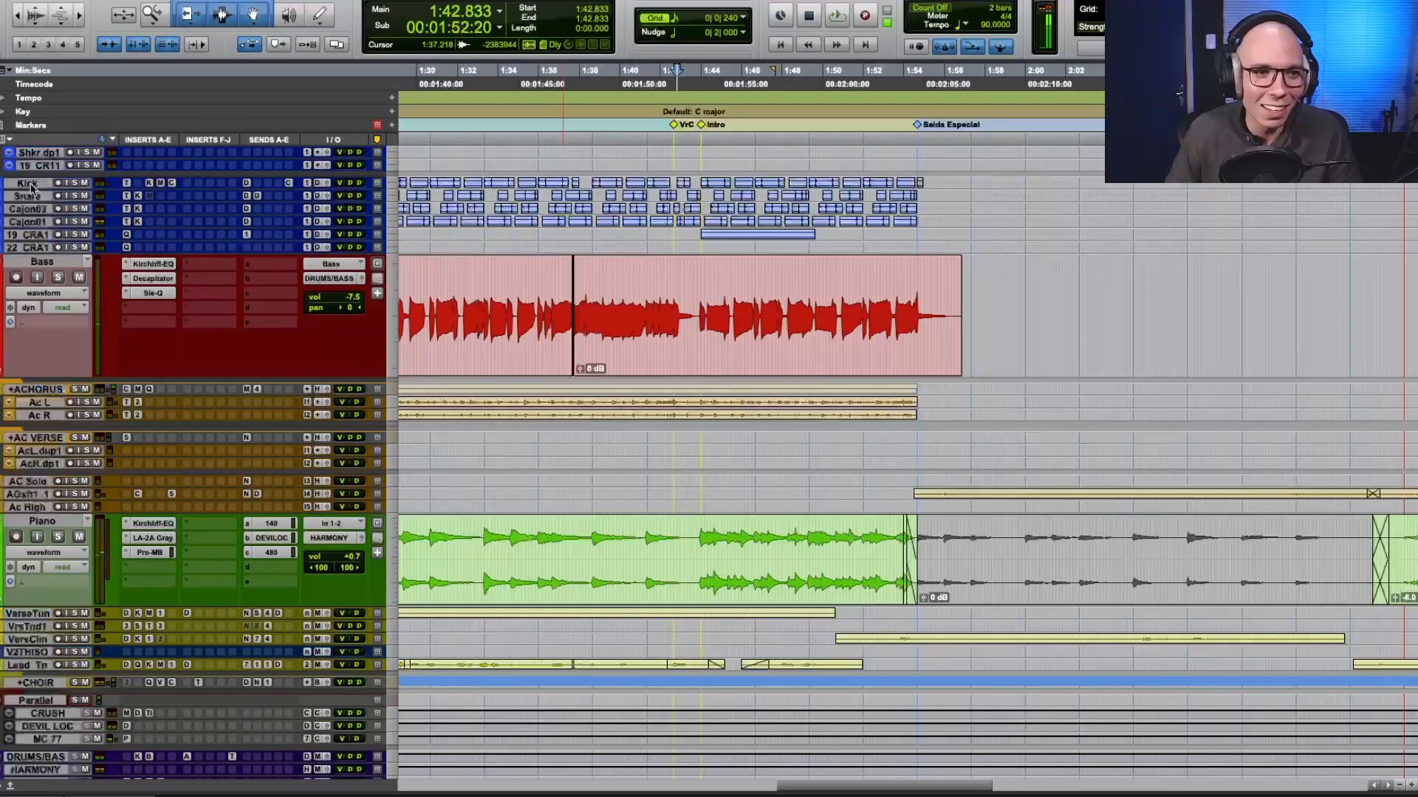
{"action": "left_click", "coordinate": [32, 248], "text": "shift"}
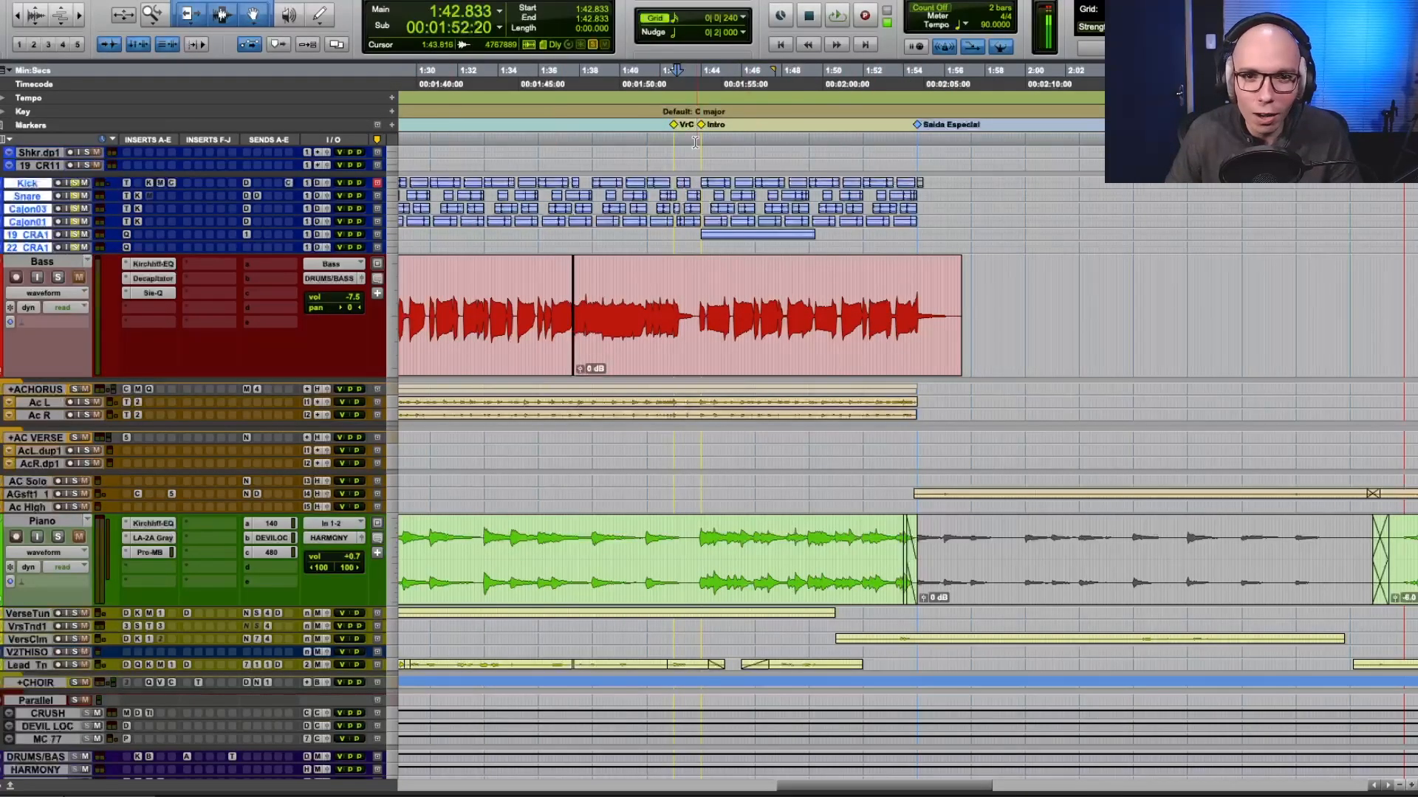
{"action": "left_click", "coordinate": [669, 140]}
{"action": "key", "text": "space"}
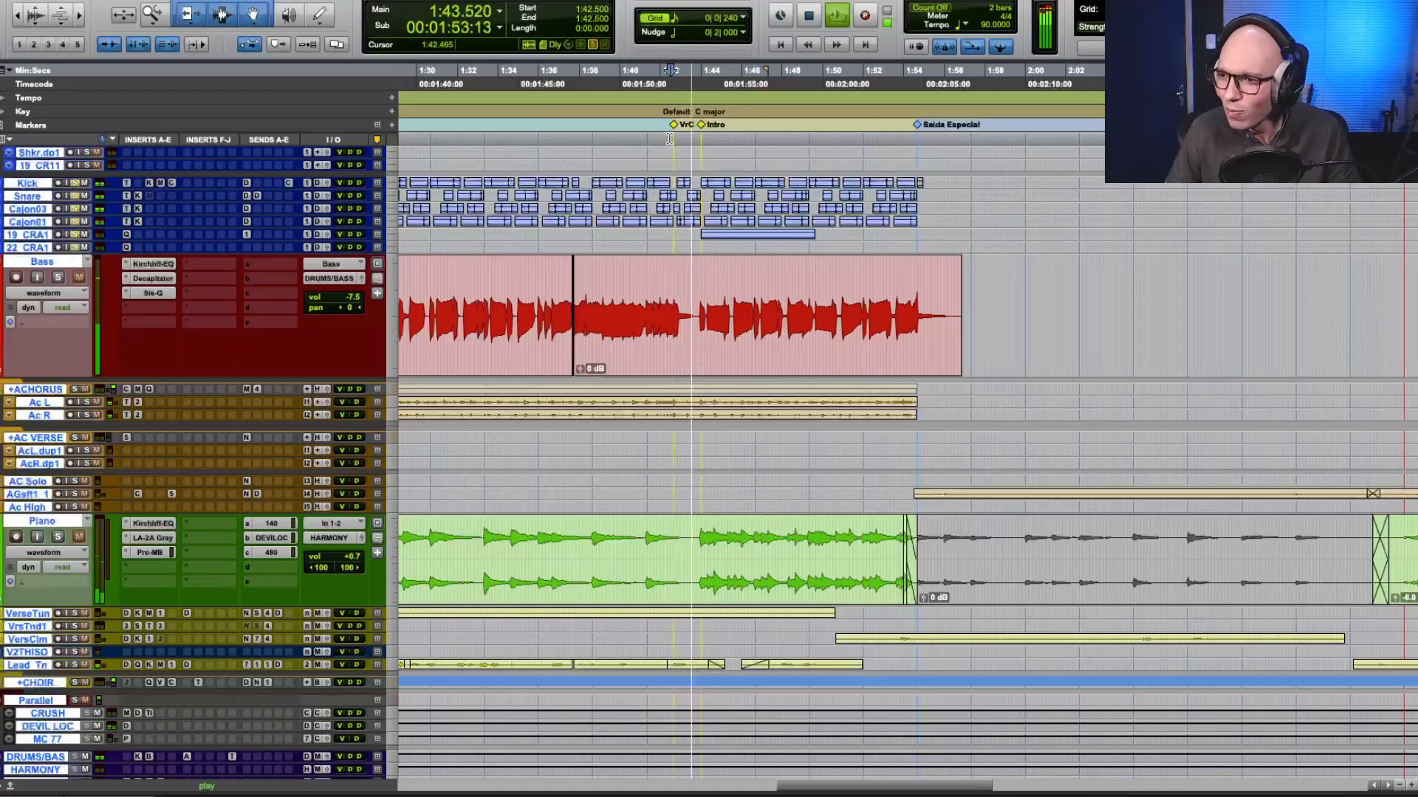
{"action": "left_click", "coordinate": [633, 132]}
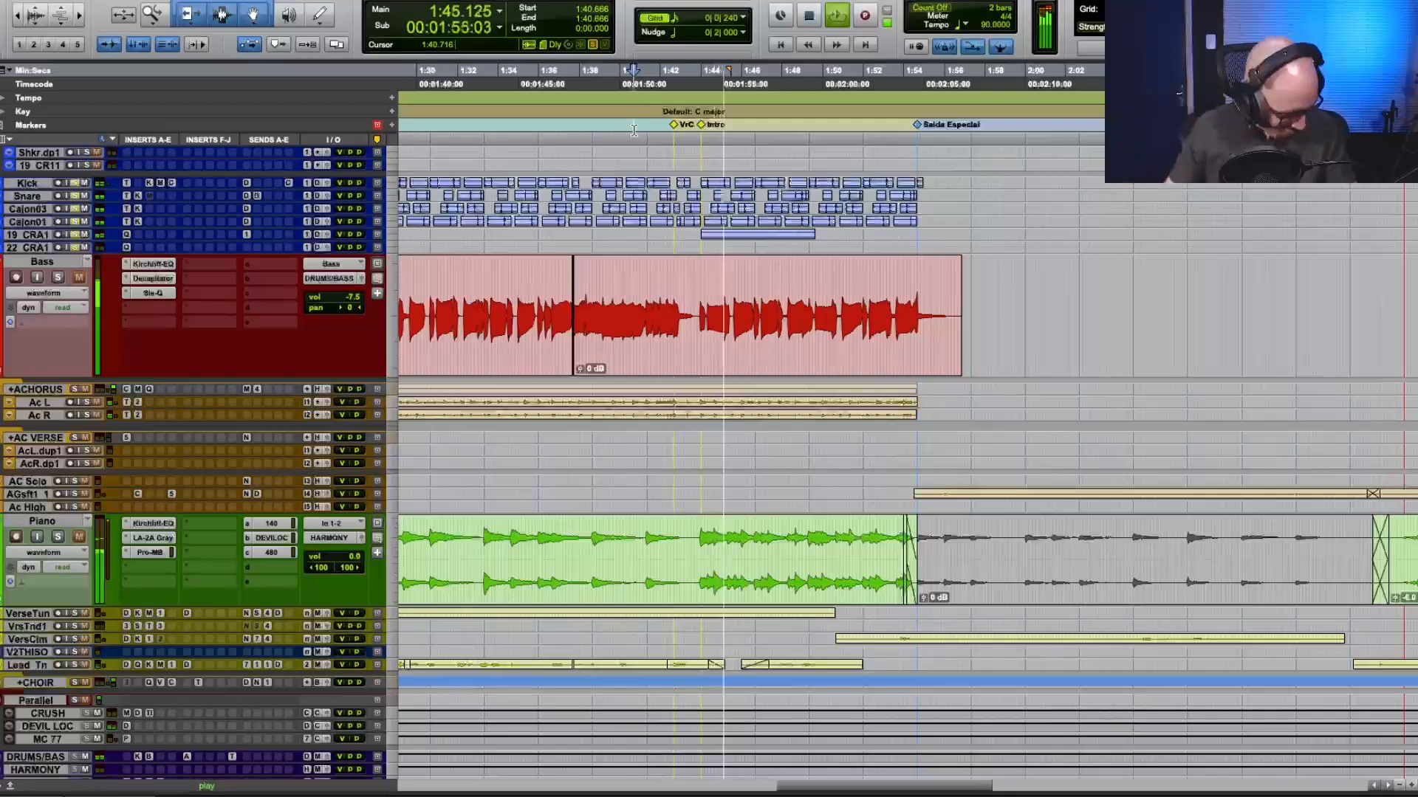
{"action": "key", "text": "space"}
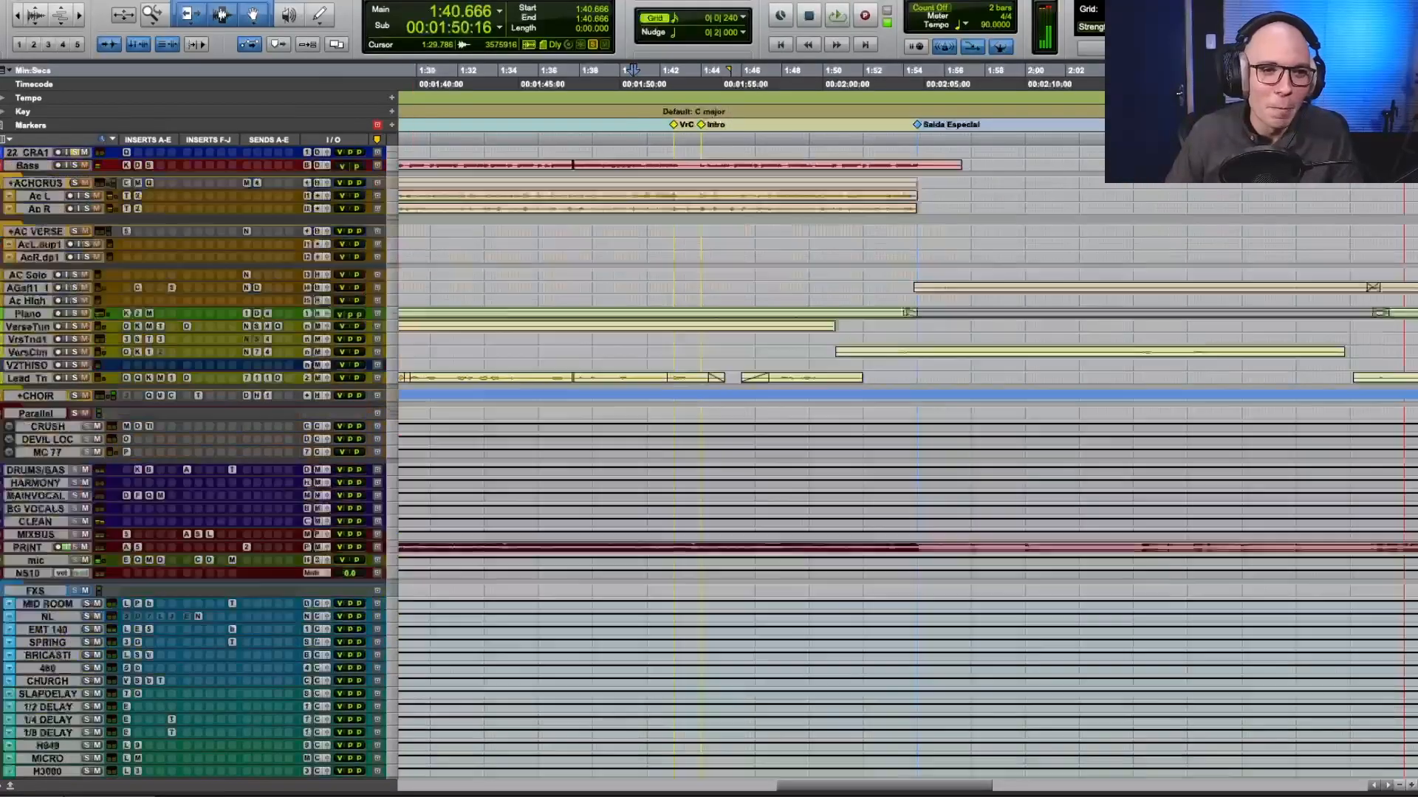
Enlarge the height of the Bass track so it stands out among the minimized tracks.
{"action": "scroll", "coordinate": [72, 240], "scroll_direction": "up", "scroll_amount": 4}
{"action": "left_click", "coordinate": [74, 204]}
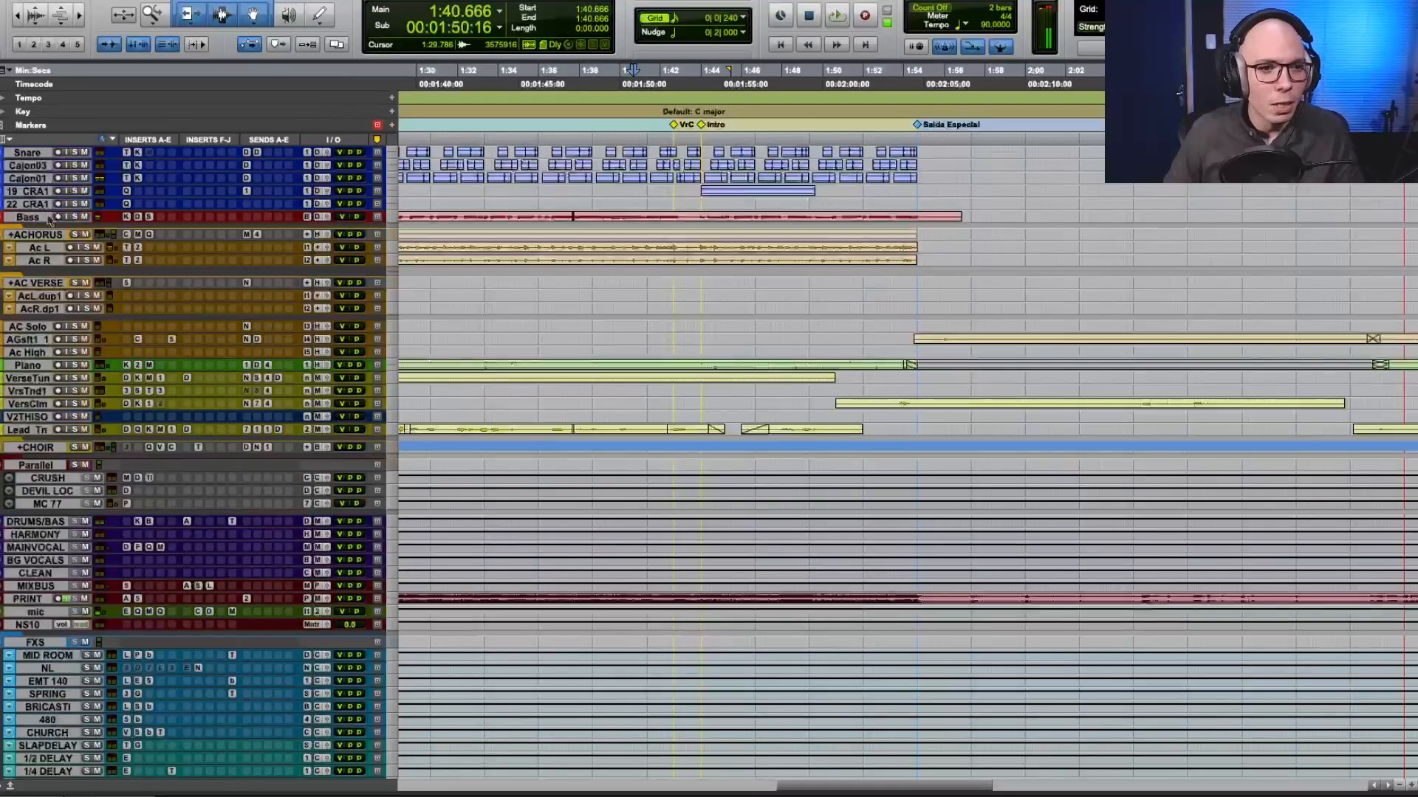
{"action": "left_click_drag", "start_coordinate": [48, 223], "coordinate": [57, 391]}
{"action": "key", "text": "r"}
{"action": "key", "text": "r"}
{"action": "scroll", "coordinate": [570, 257], "scroll_direction": "left", "scroll_amount": 3}
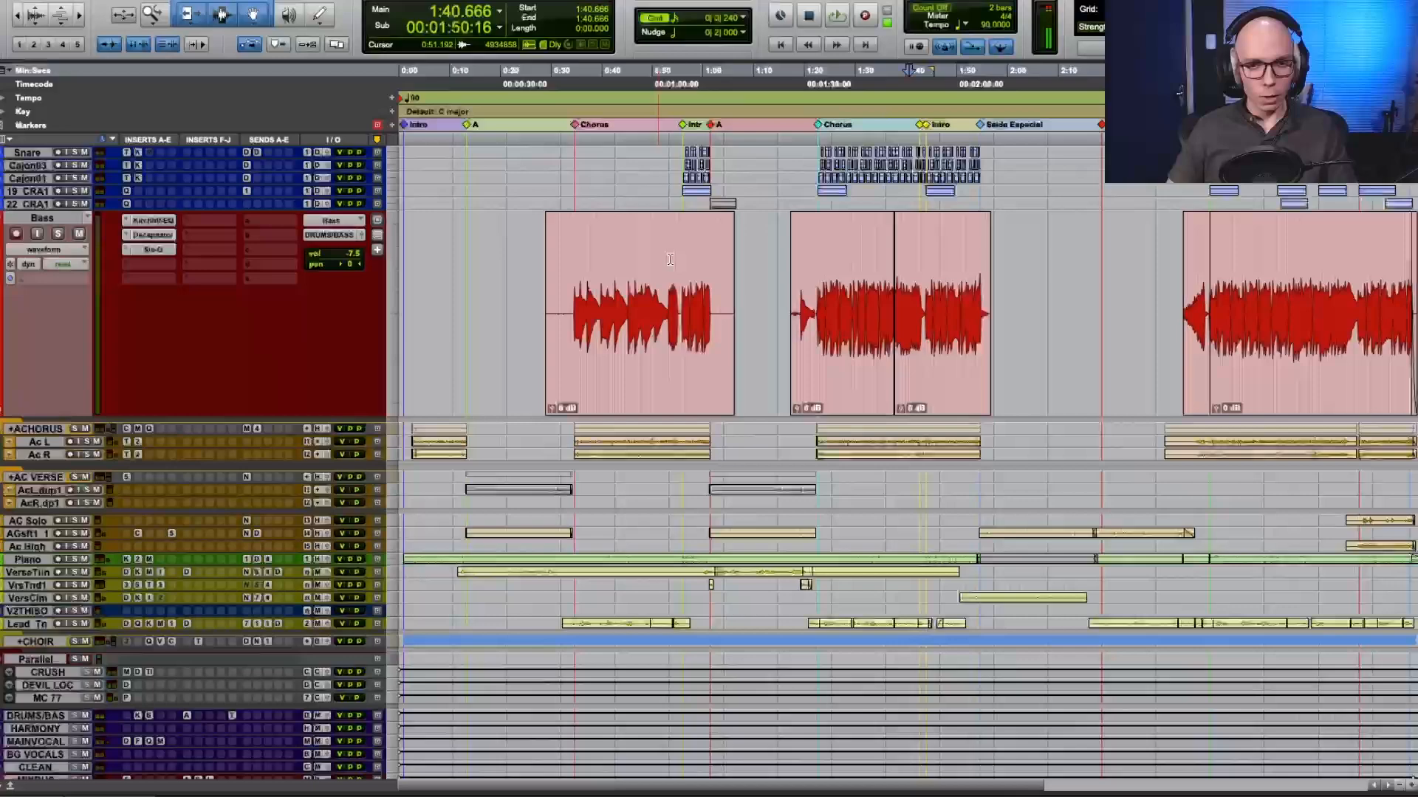
Examine the bass waveform in the first chorus, placing the edit cursor at 0:34.666.
{"action": "left_click", "coordinate": [569, 257]}
{"action": "left_click", "coordinate": [606, 257]}
{"action": "key", "text": "t"}
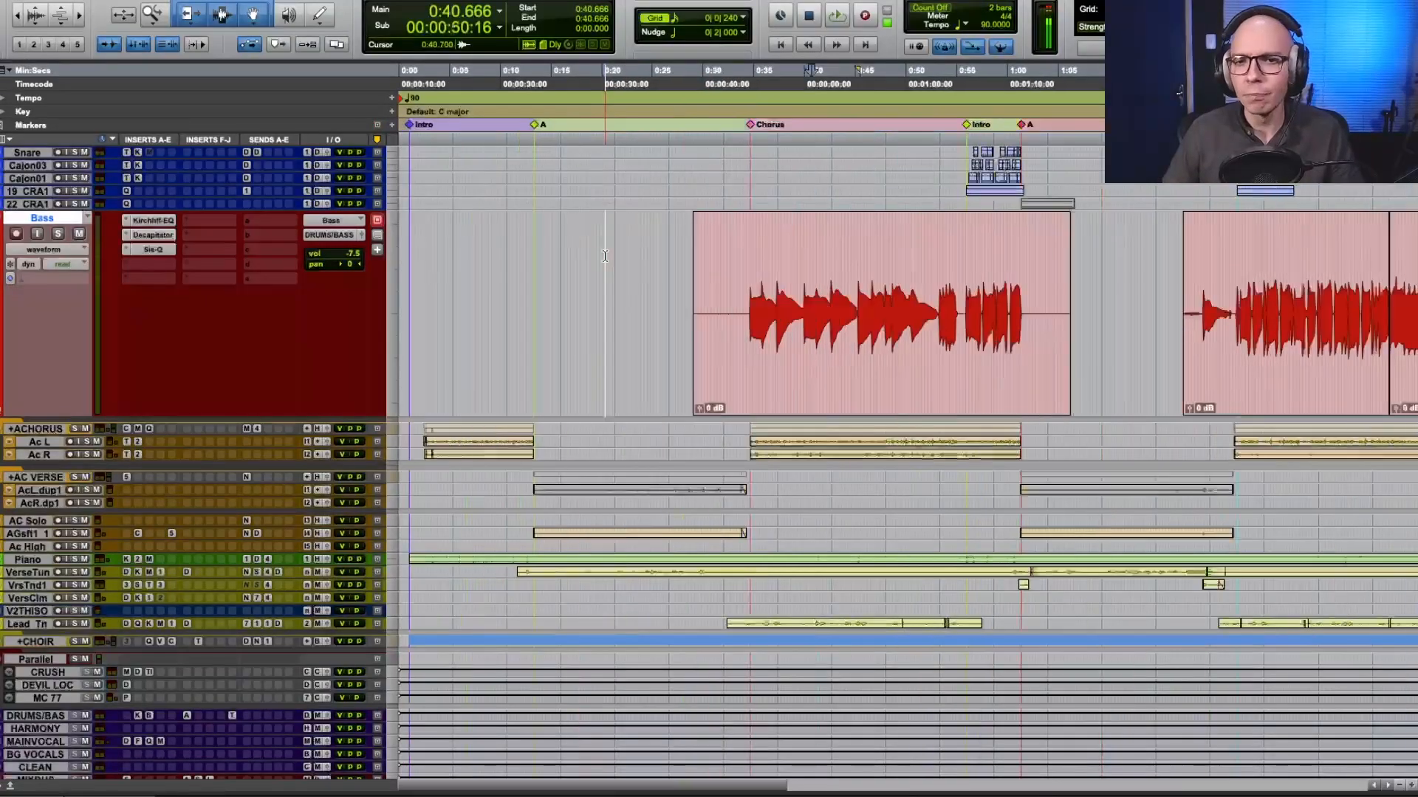
{"action": "left_click", "coordinate": [740, 263]}
{"action": "left_click", "coordinate": [749, 264]}
{"action": "scroll", "coordinate": [749, 264], "scroll_direction": "left", "scroll_amount": 3}
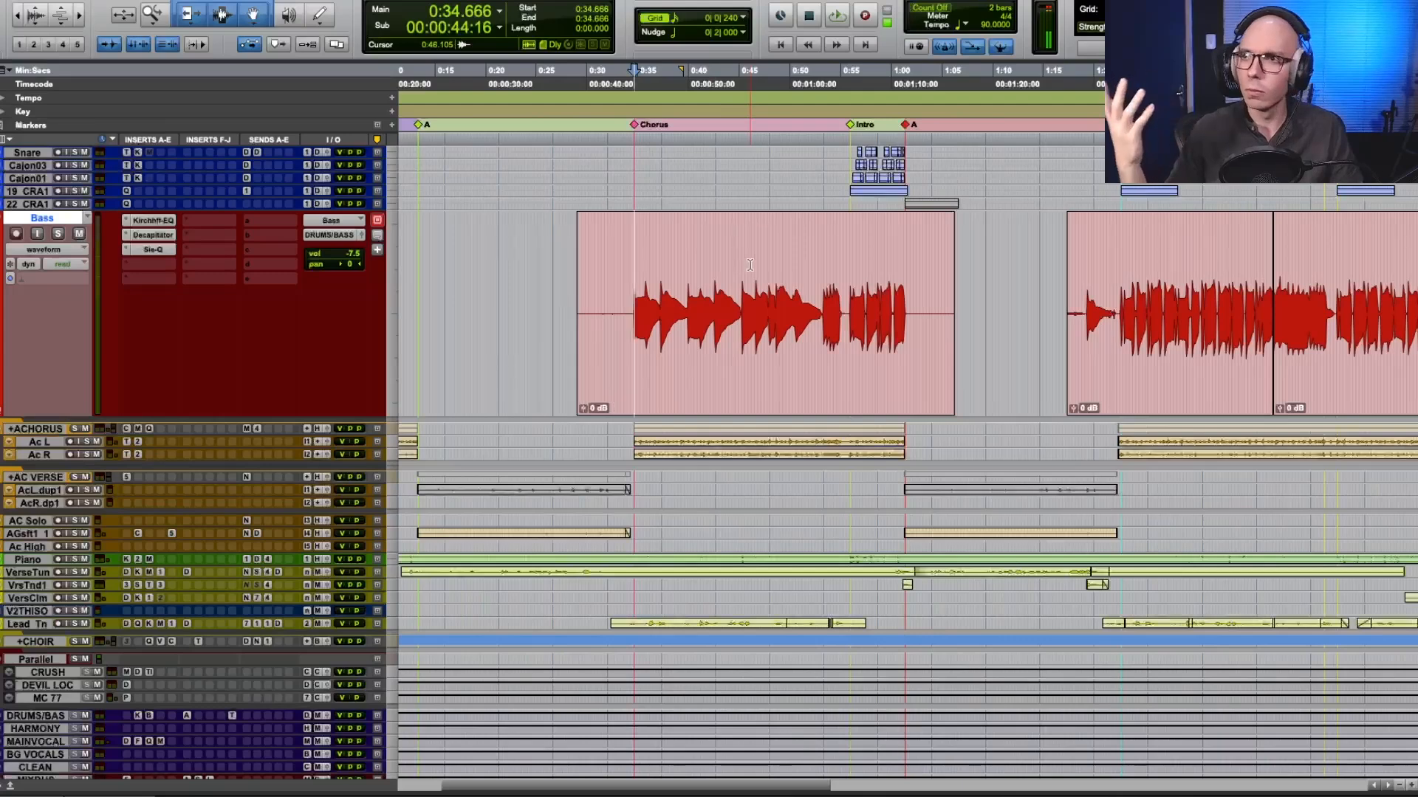
Examine the bass waveform in the second chorus and the Chorus Pancada section, placing the cursor in each.
{"action": "scroll", "coordinate": [750, 265], "scroll_direction": "right", "scroll_amount": 3}
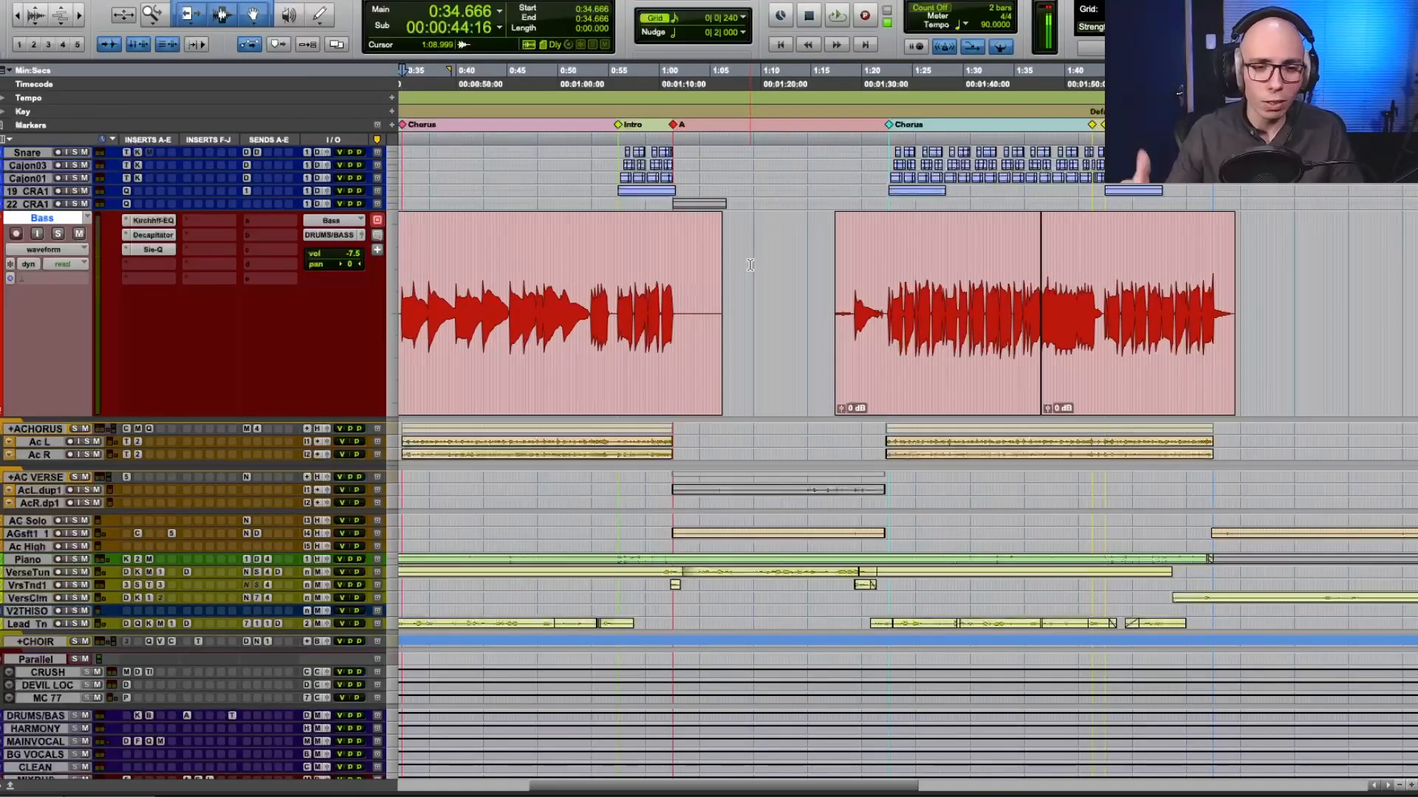
{"action": "scroll", "coordinate": [750, 266], "scroll_direction": "right", "scroll_amount": 2}
{"action": "left_click", "coordinate": [767, 260]}
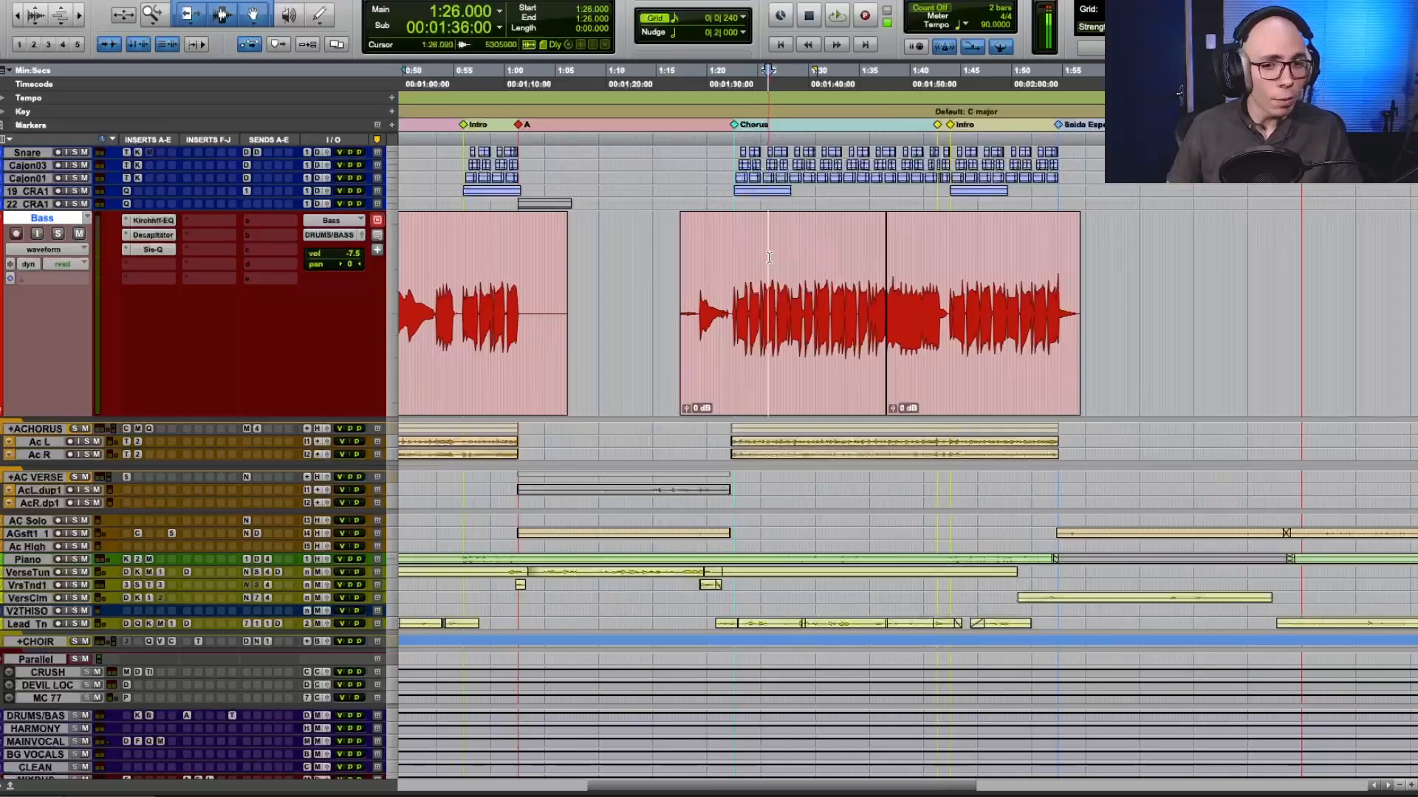
{"action": "scroll", "coordinate": [769, 258], "scroll_direction": "right", "scroll_amount": 3}
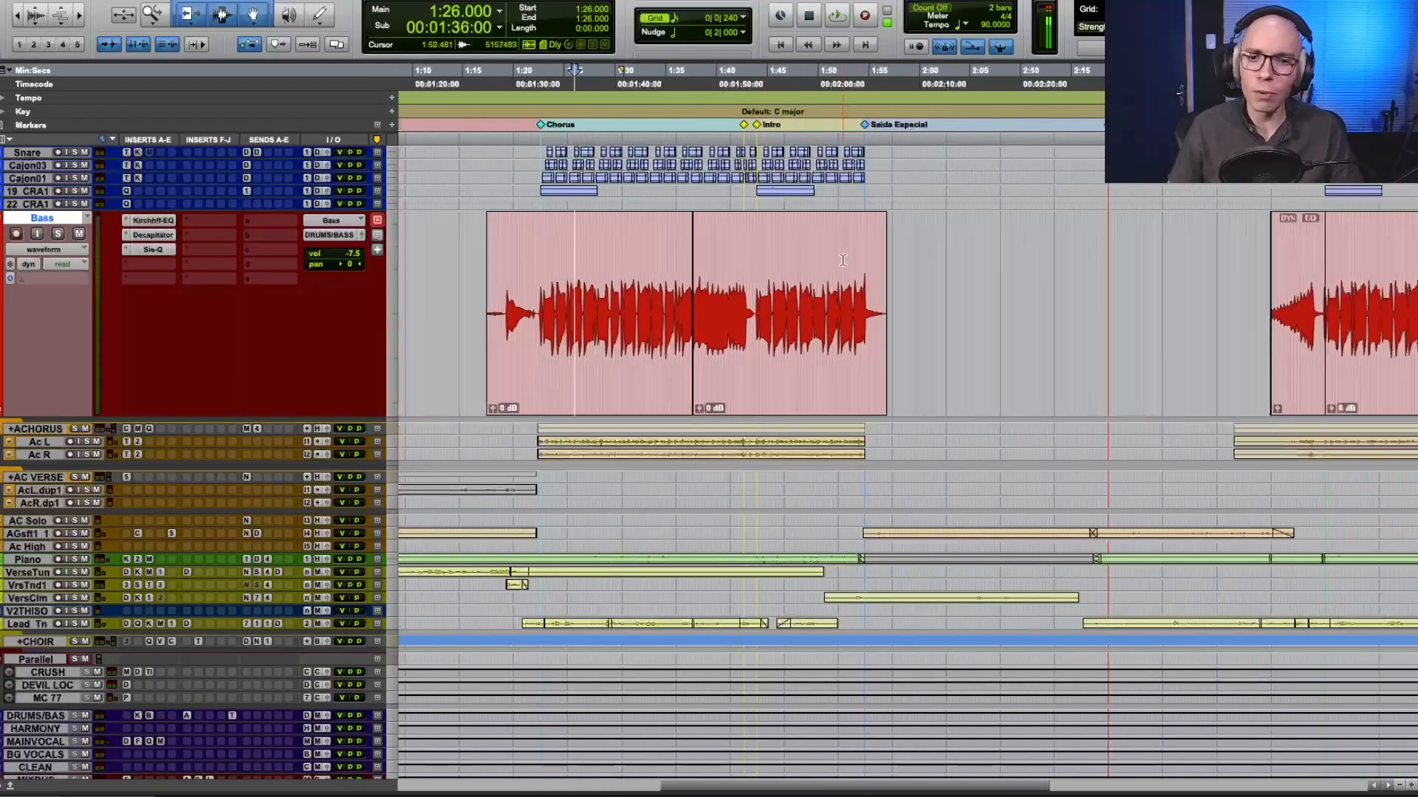
{"action": "scroll", "coordinate": [843, 260], "scroll_direction": "right", "scroll_amount": 8}
{"action": "left_click", "coordinate": [819, 286]}
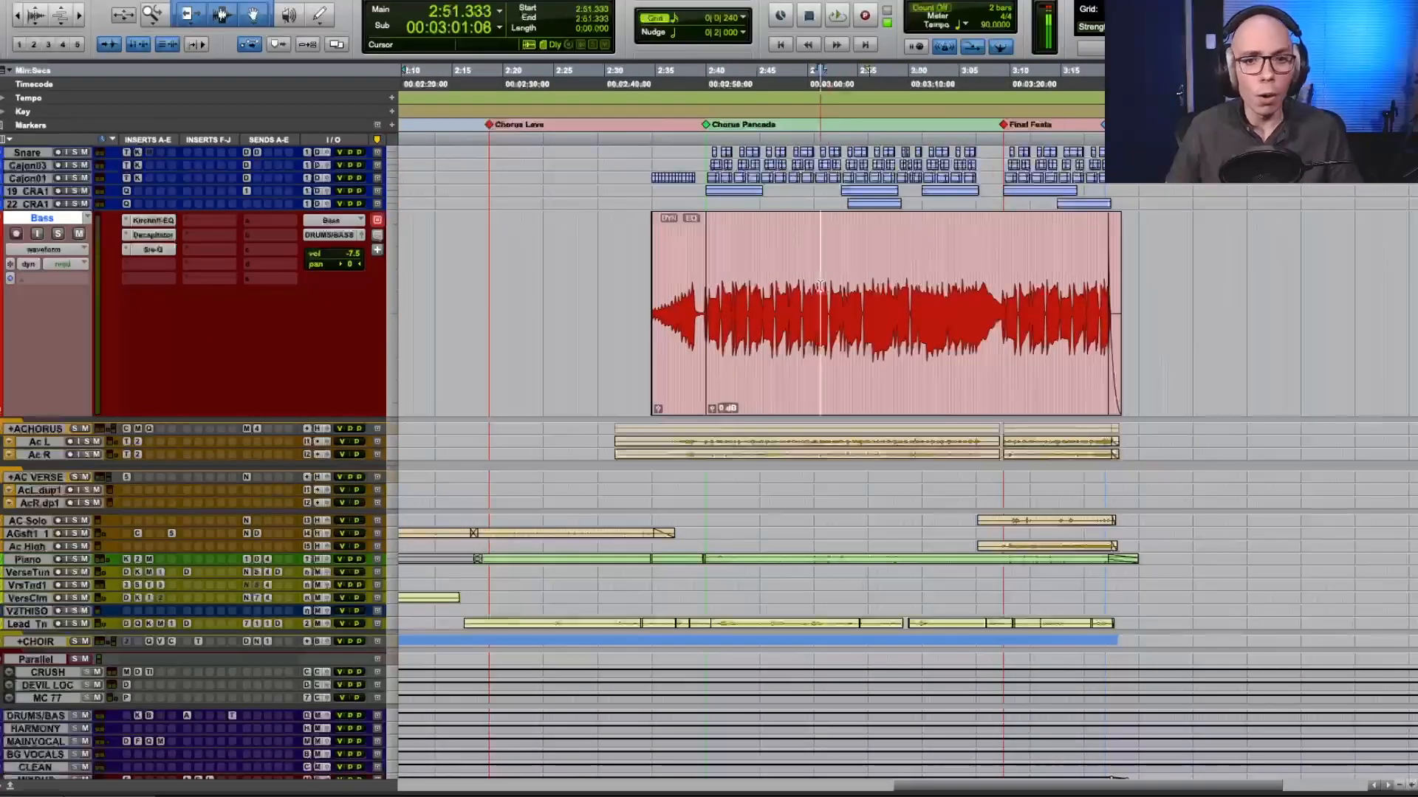
{"action": "left_click", "coordinate": [864, 273]}
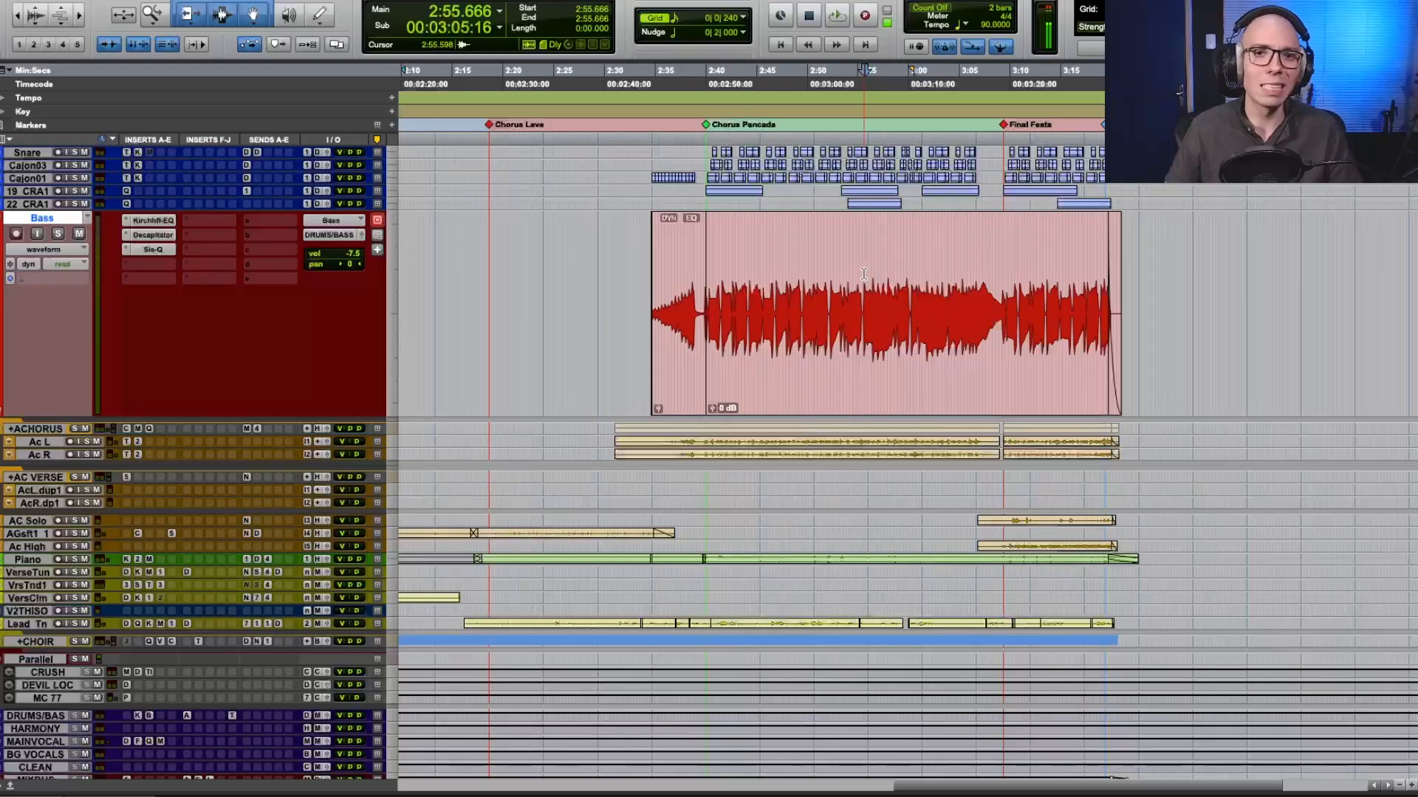
Compare the first chorus bass clip with the second and final chorus clips across the whole arrangement.
{"action": "scroll", "coordinate": [596, 274], "scroll_direction": "left", "scroll_amount": 15}
{"action": "left_click", "coordinate": [593, 276]}
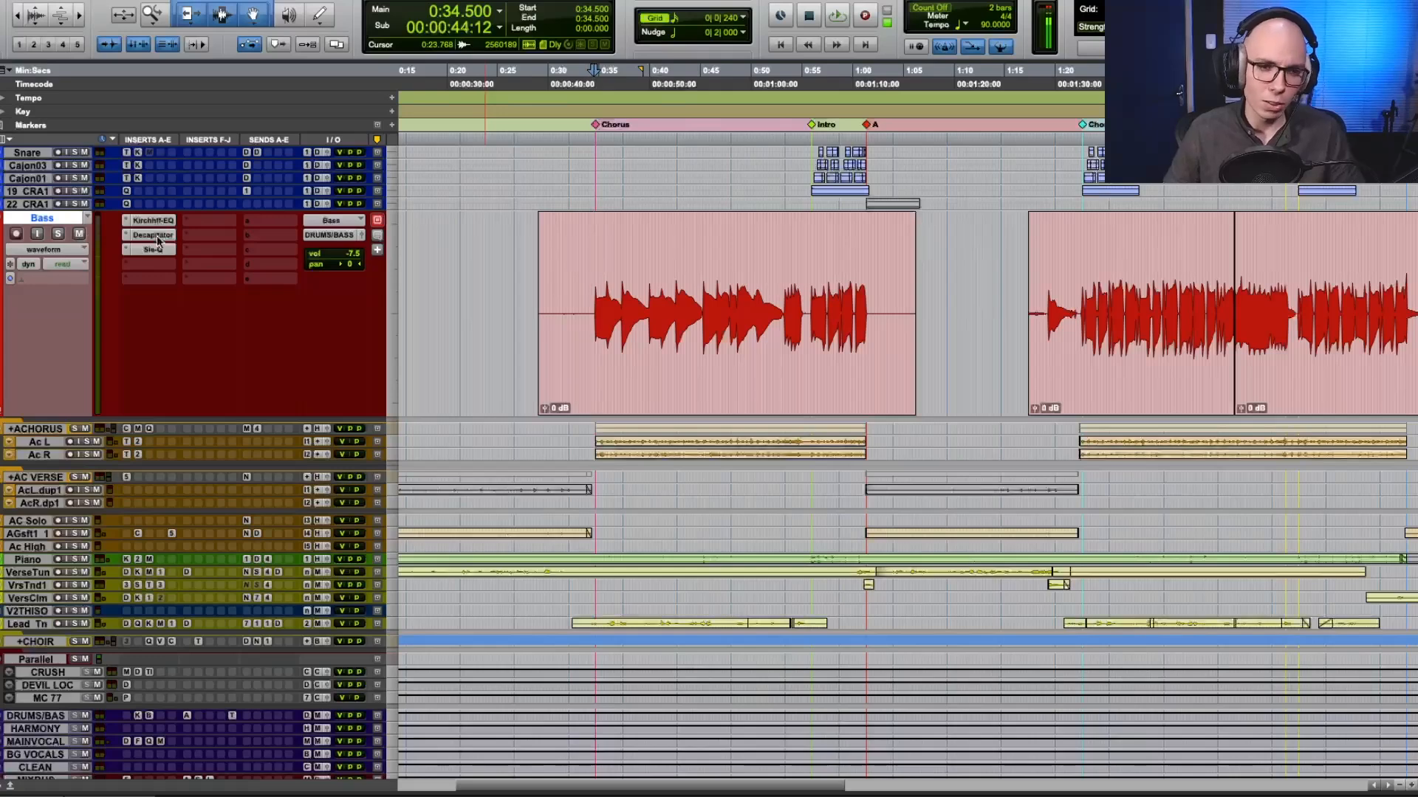
{"action": "left_click", "coordinate": [675, 276]}
{"action": "scroll", "coordinate": [675, 276], "scroll_direction": "right", "scroll_amount": 7}
{"action": "key", "text": "r"}
{"action": "scroll", "coordinate": [675, 276], "scroll_direction": "right", "scroll_amount": 1}
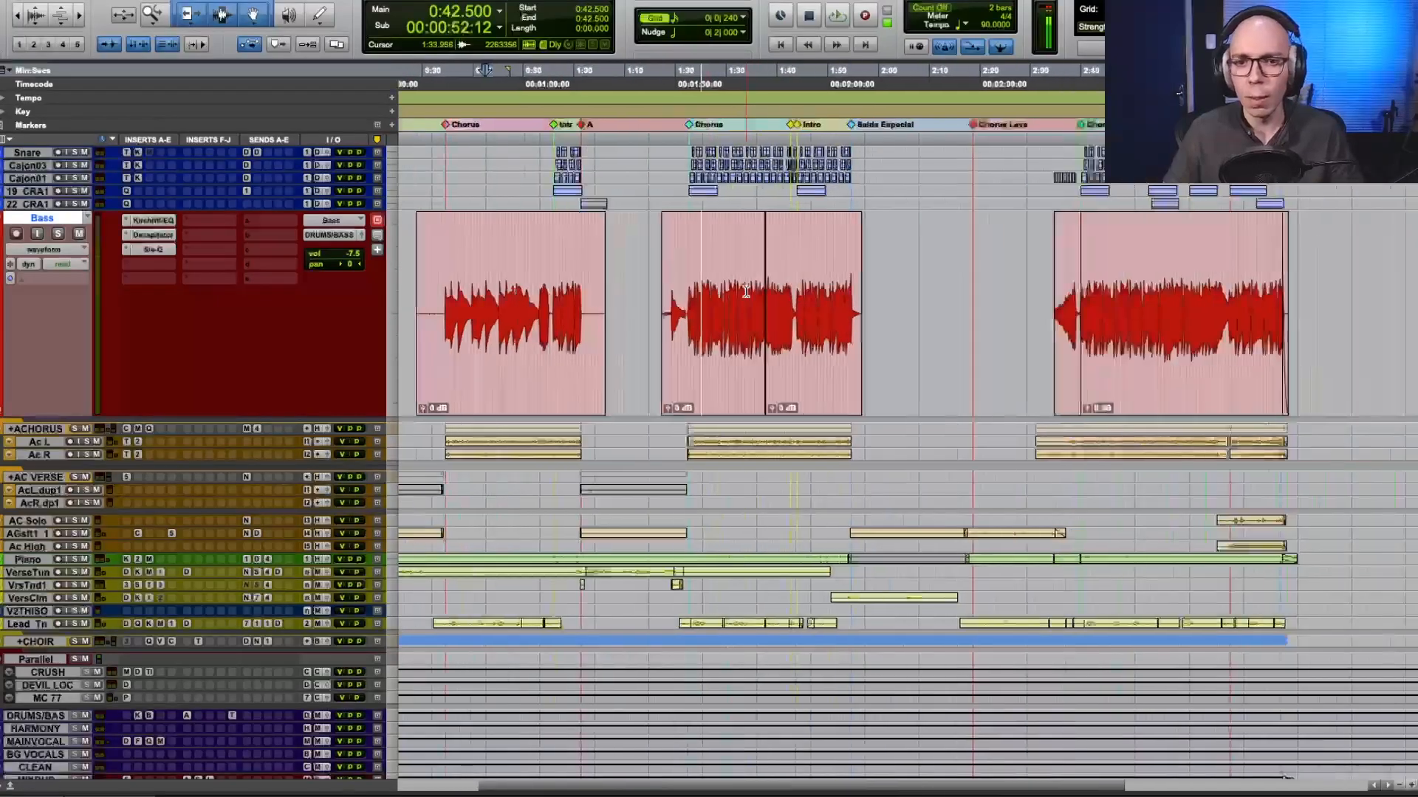
{"action": "left_click", "coordinate": [1114, 280]}
{"action": "scroll", "coordinate": [1093, 281], "scroll_direction": "right", "scroll_amount": 2}
{"action": "scroll", "coordinate": [1070, 280], "scroll_direction": "left", "scroll_amount": 4}
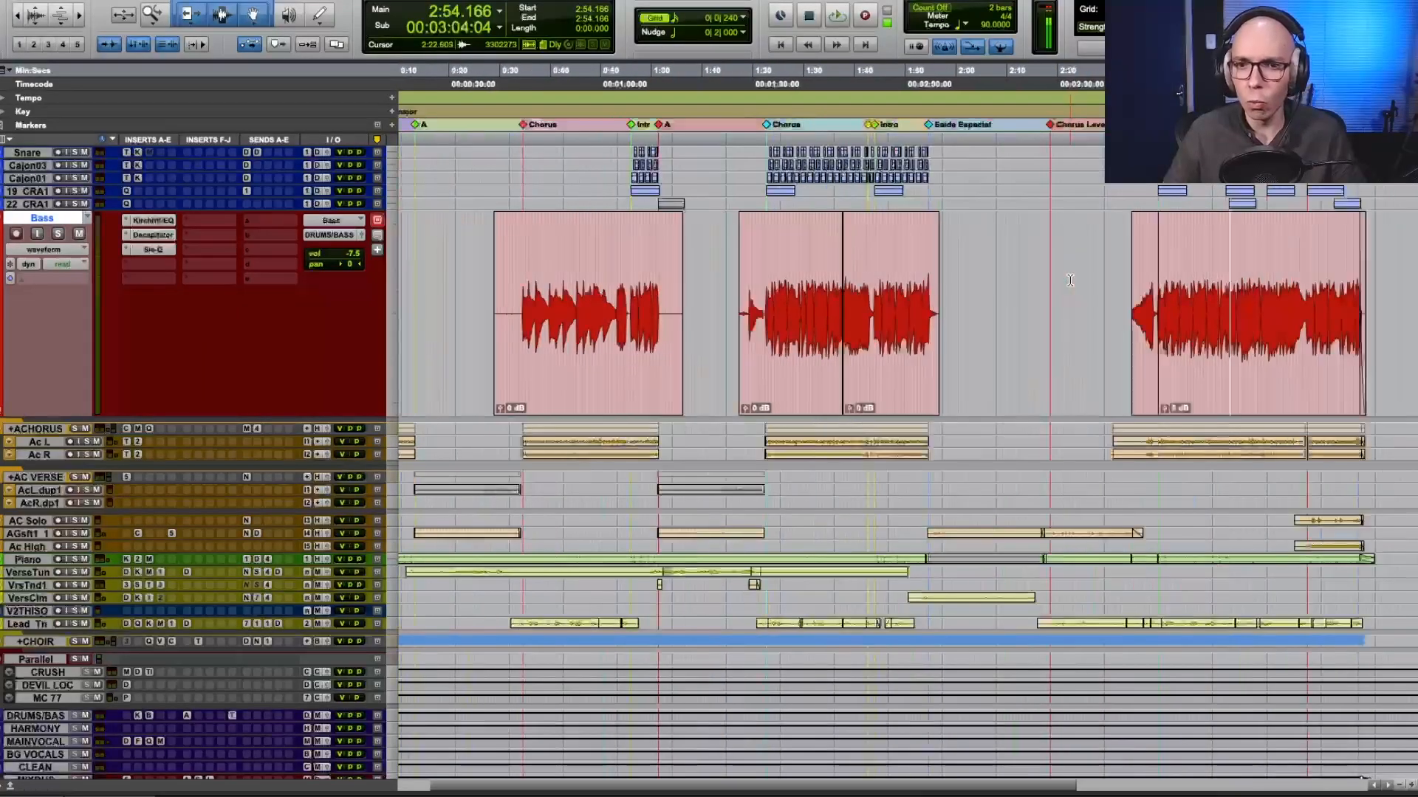
Examine the individual bass notes in the first chorus up close, placing the edit cursor at 0:39.333 and selecting a short piece at 0:43.500.
{"action": "left_click", "coordinate": [782, 271]}
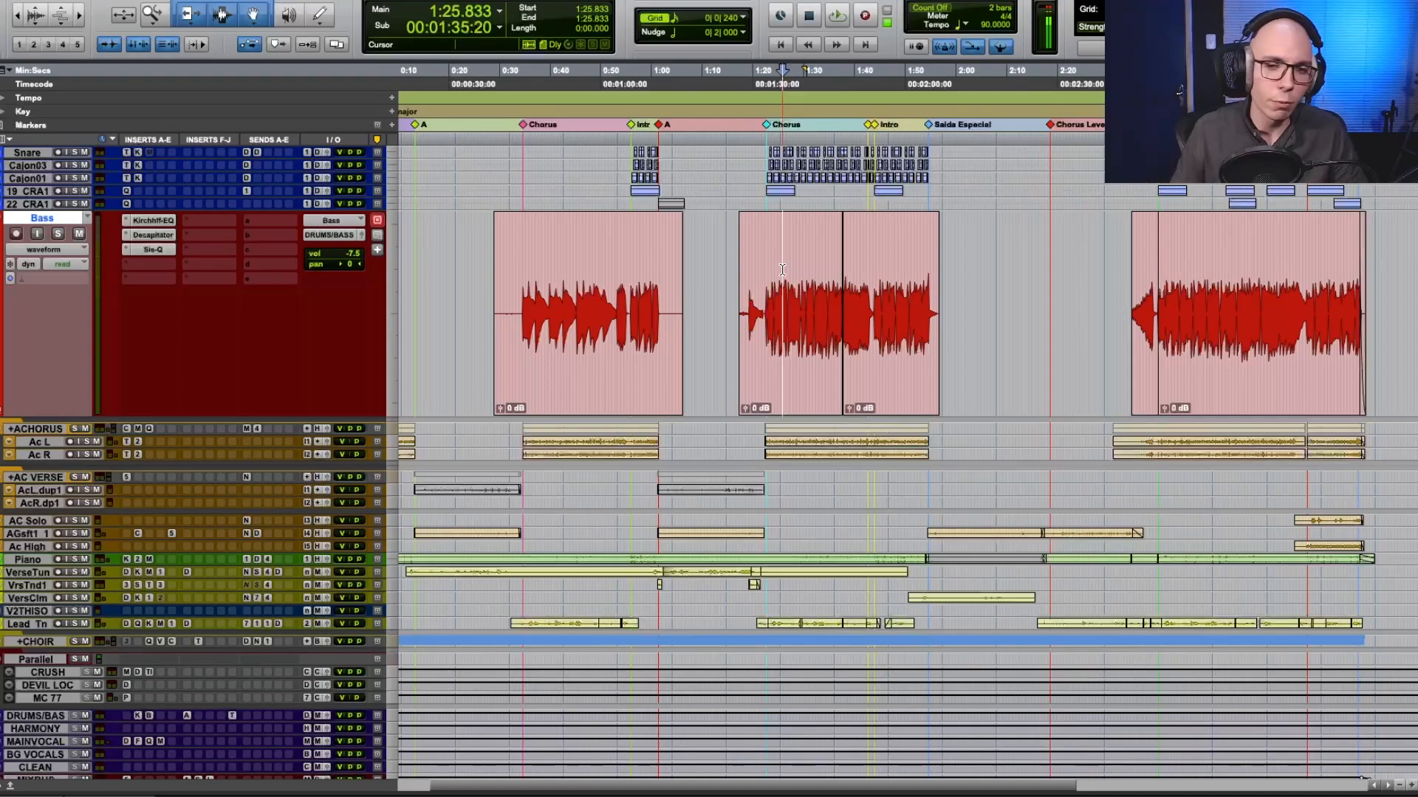
{"action": "left_click", "coordinate": [793, 268]}
{"action": "key", "text": "t"}
{"action": "scroll", "coordinate": [794, 274], "scroll_direction": "up", "scroll_amount": 1}
{"action": "scroll", "coordinate": [793, 273], "scroll_direction": "left", "scroll_amount": 5}
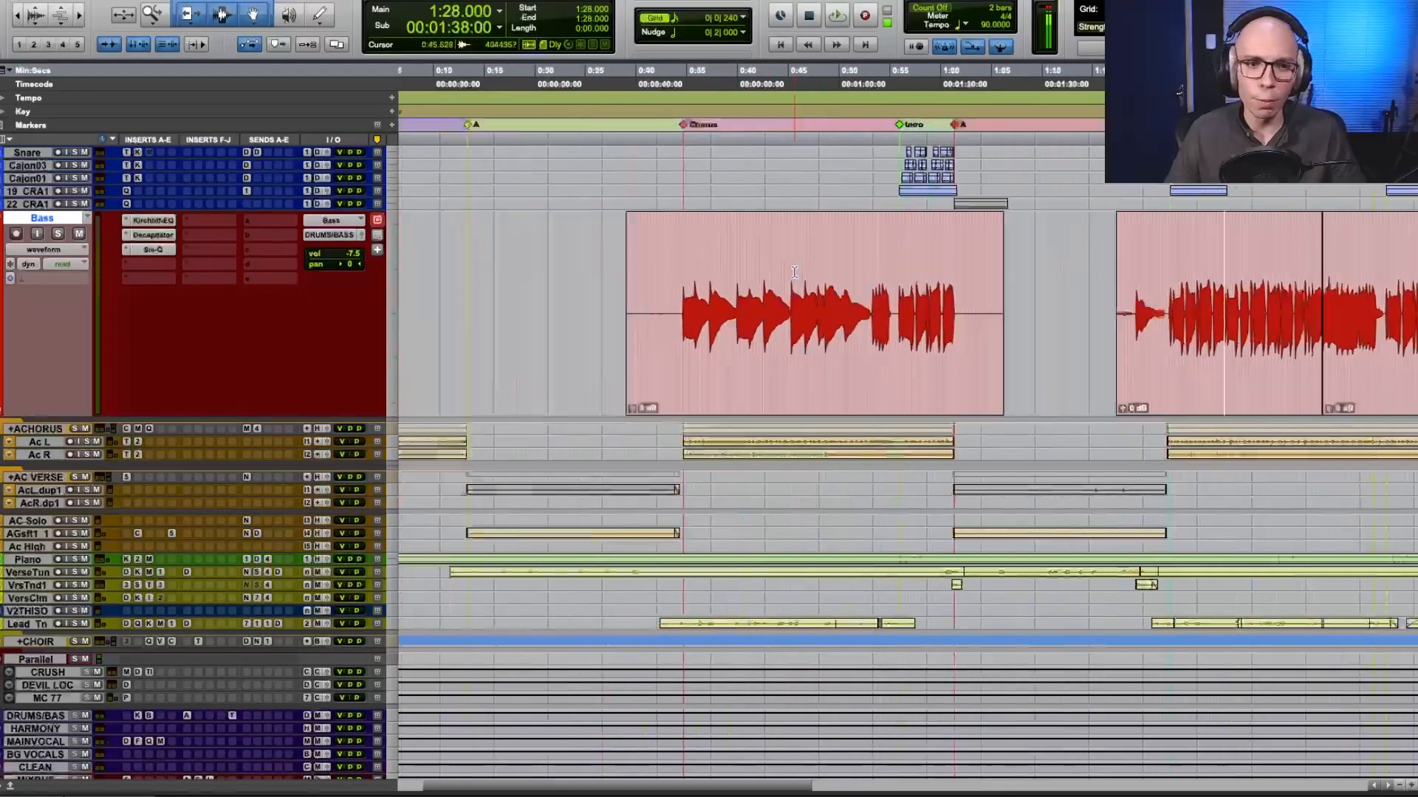
{"action": "left_click", "coordinate": [796, 274]}
{"action": "key", "text": "t"}
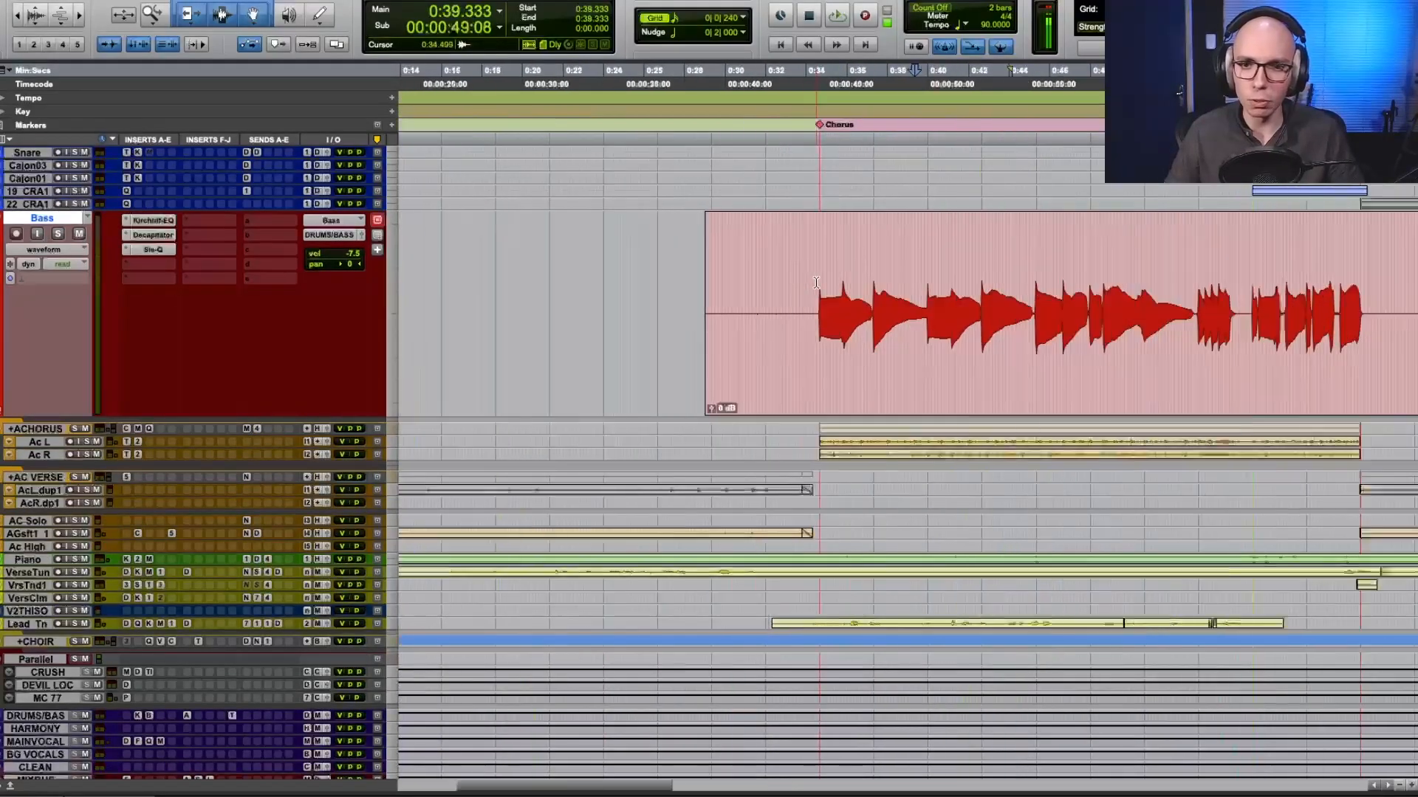
{"action": "key", "text": "t"}
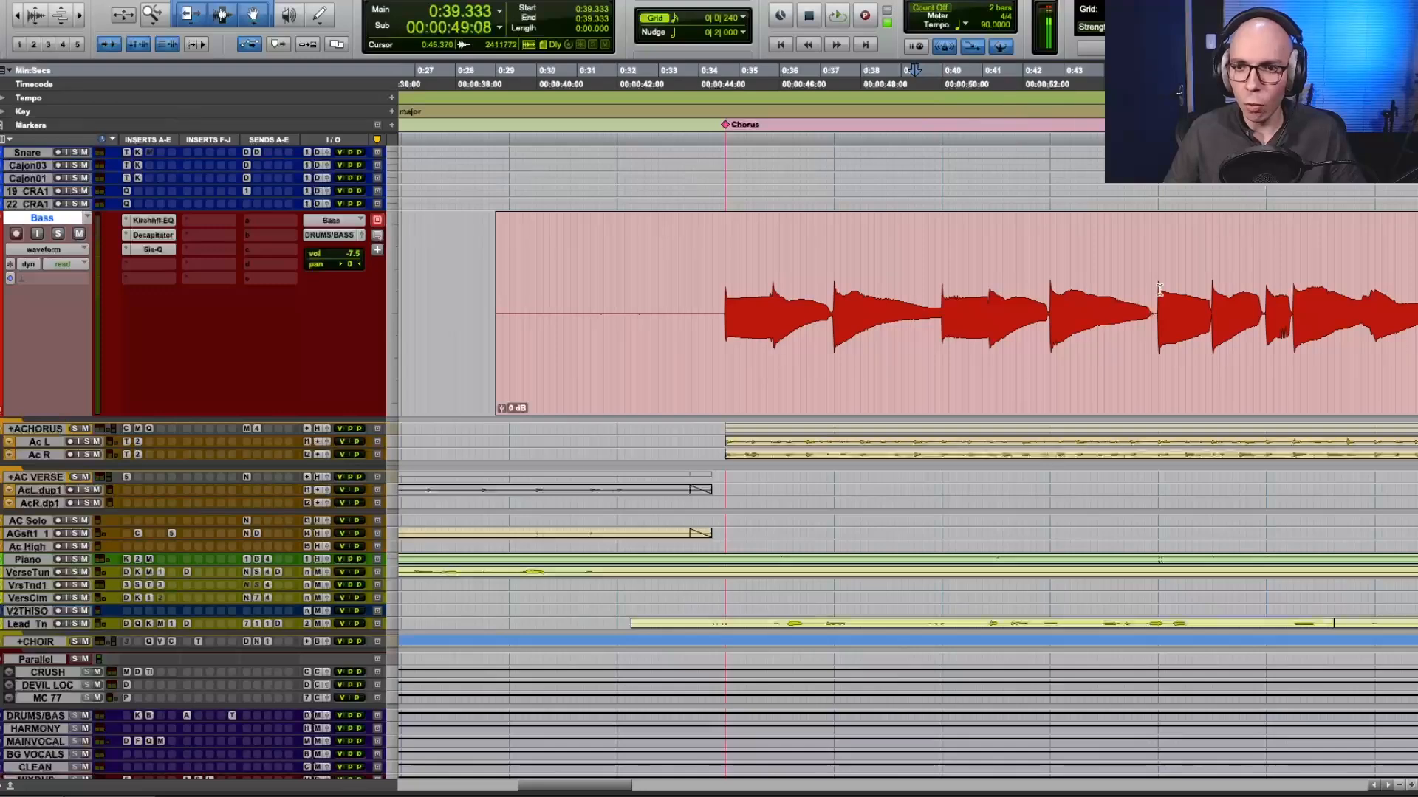
{"action": "scroll", "coordinate": [890, 305], "scroll_direction": "right", "scroll_amount": 3}
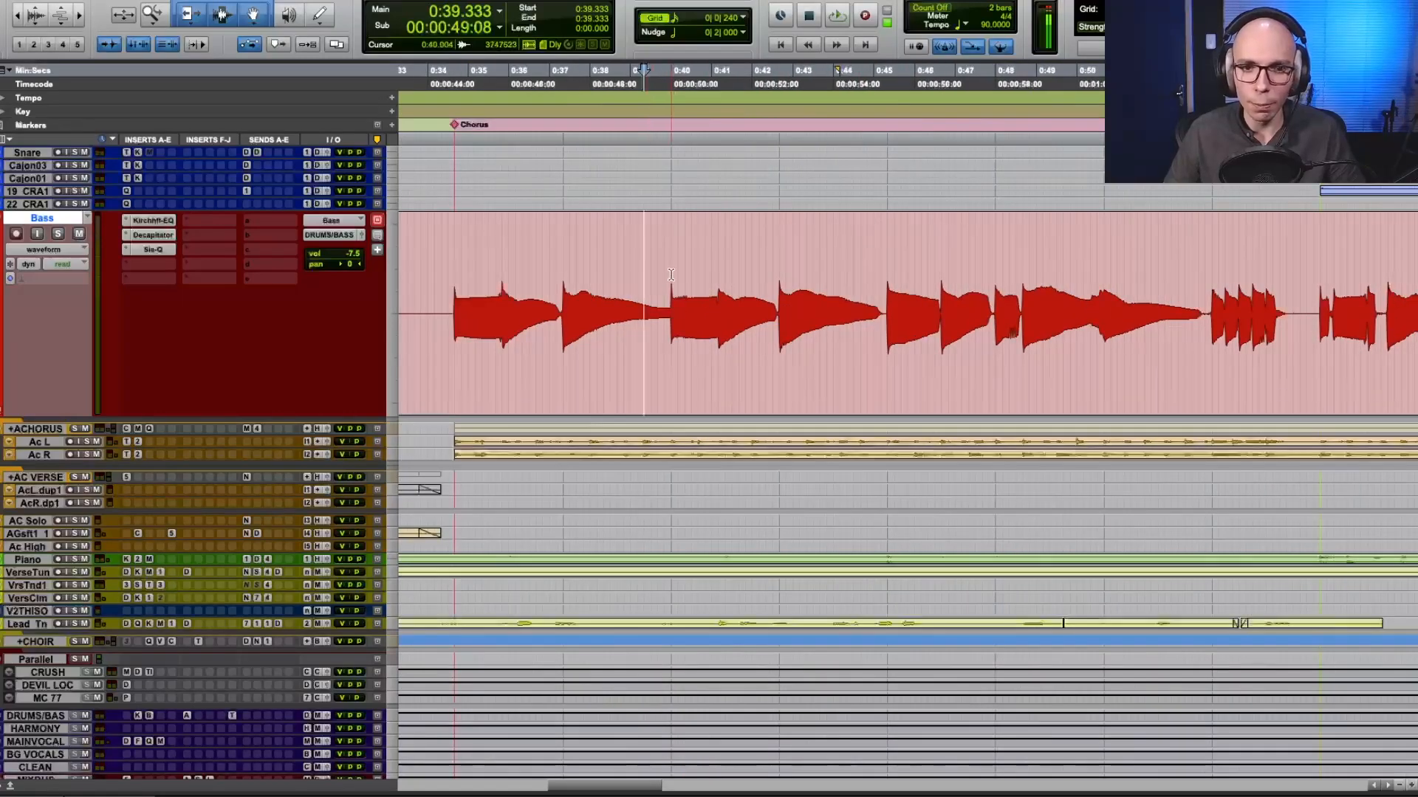
{"action": "left_click_drag", "start_coordinate": [677, 275], "coordinate": [828, 284]}
Examine the bass notes of the second chorus, including the lead-in note, for comparison with the first chorus.
{"action": "scroll", "coordinate": [952, 289], "scroll_direction": "right", "scroll_amount": 20}
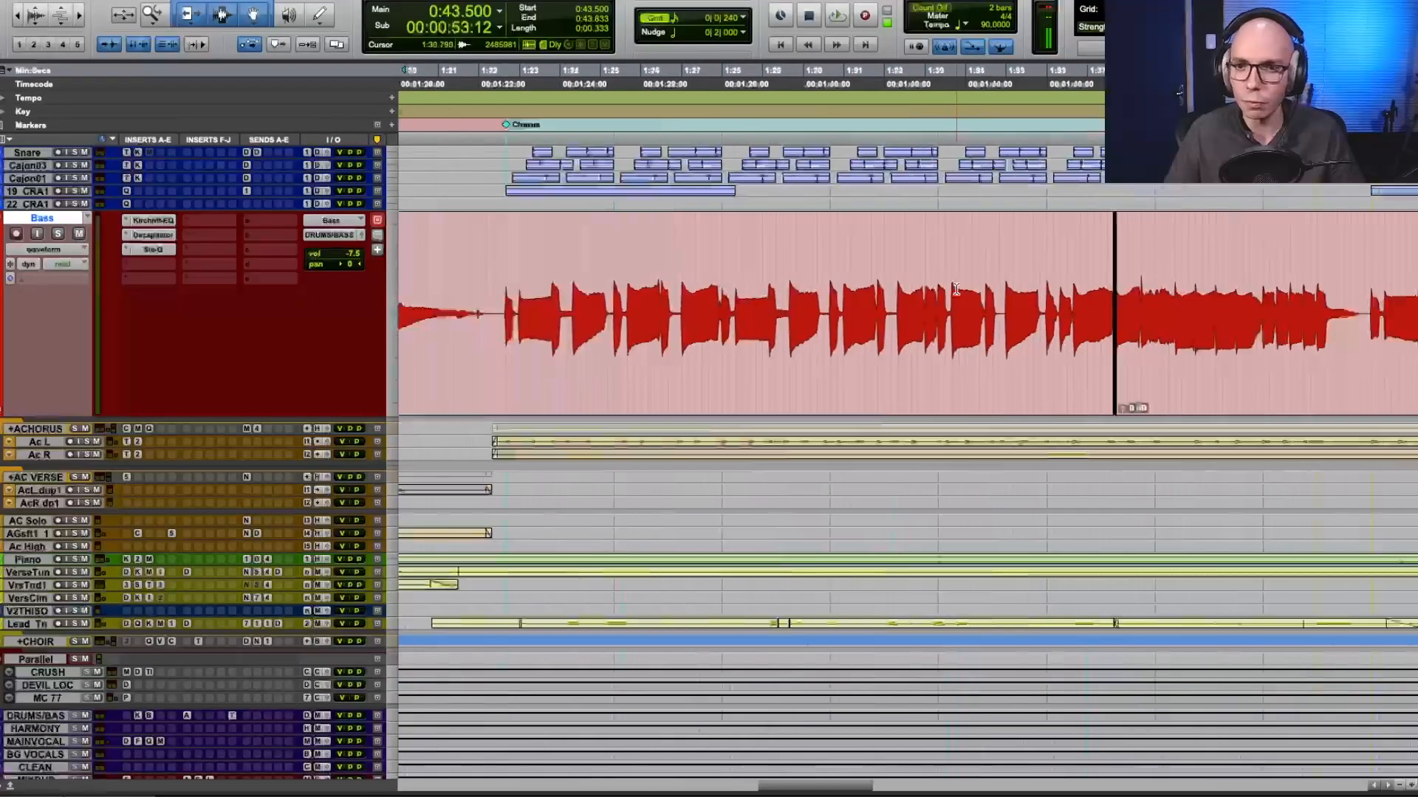
{"action": "scroll", "coordinate": [957, 289], "scroll_direction": "right", "scroll_amount": 20}
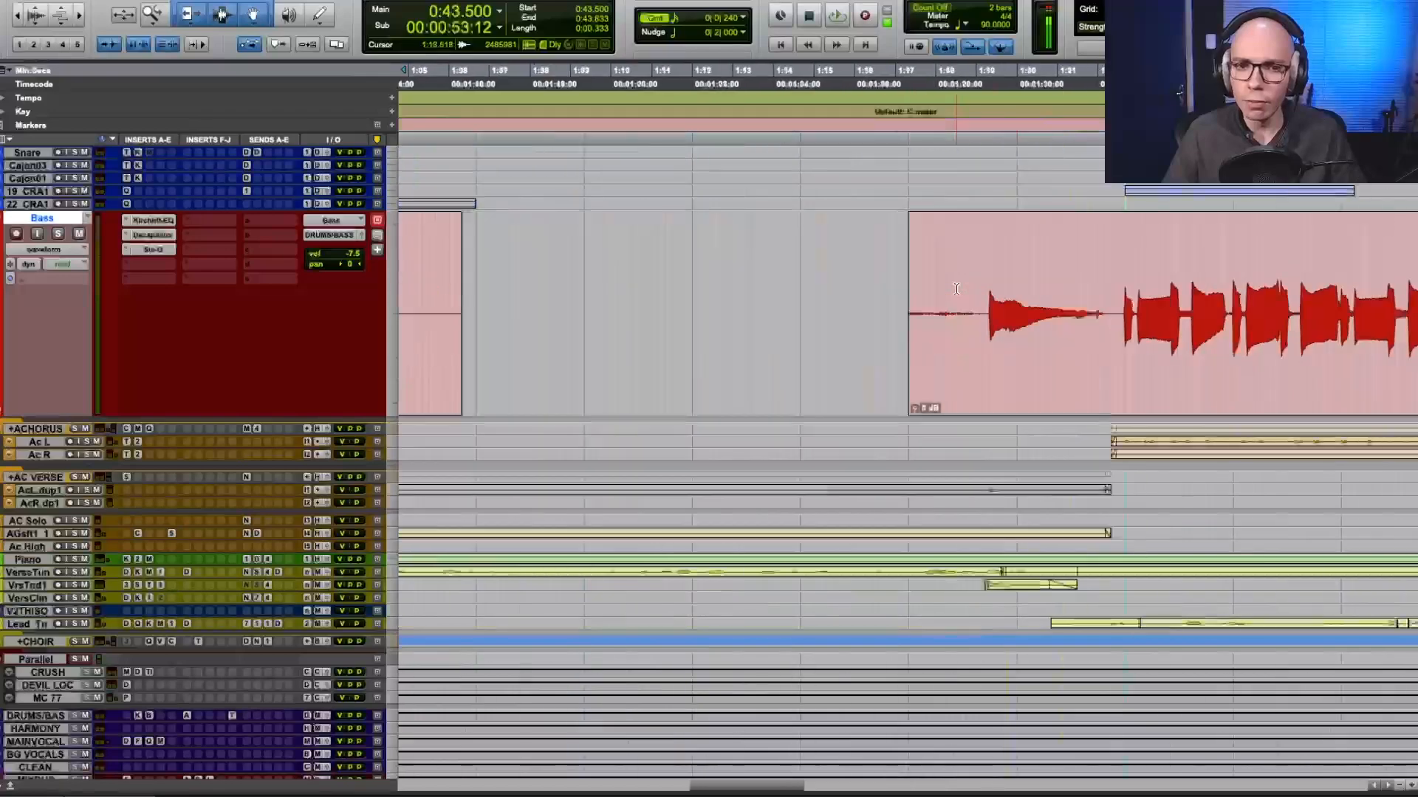
{"action": "scroll", "coordinate": [956, 289], "scroll_direction": "left", "scroll_amount": 6}
{"action": "scroll", "coordinate": [956, 288], "scroll_direction": "right", "scroll_amount": 16}
{"action": "key", "text": "r"}
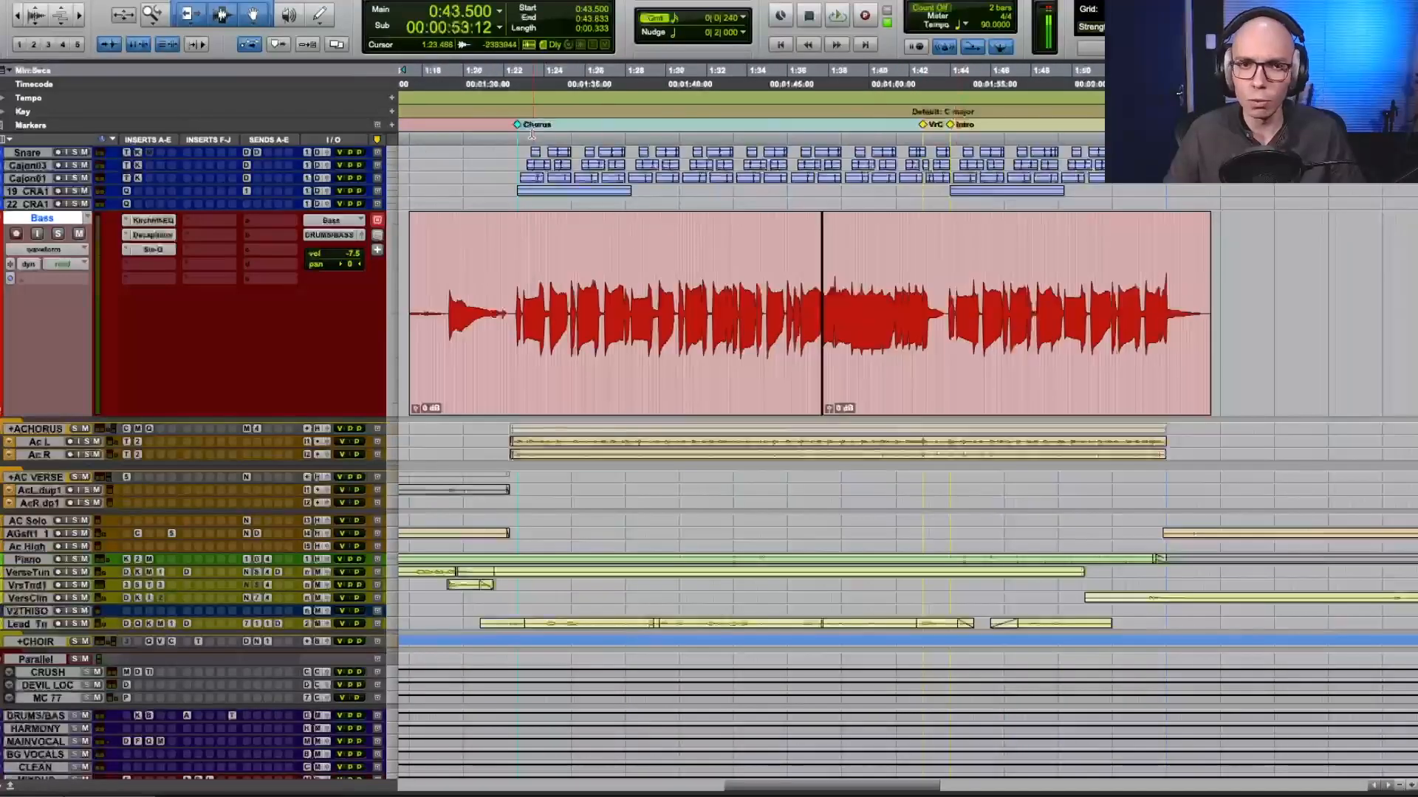
Select the second chorus from the Chorus marker to the VrC marker, play it with Bass soloed, and make the Bass track slightly taller.
{"action": "left_click", "coordinate": [520, 125]}
{"action": "left_click", "coordinate": [923, 125], "text": "shift"}
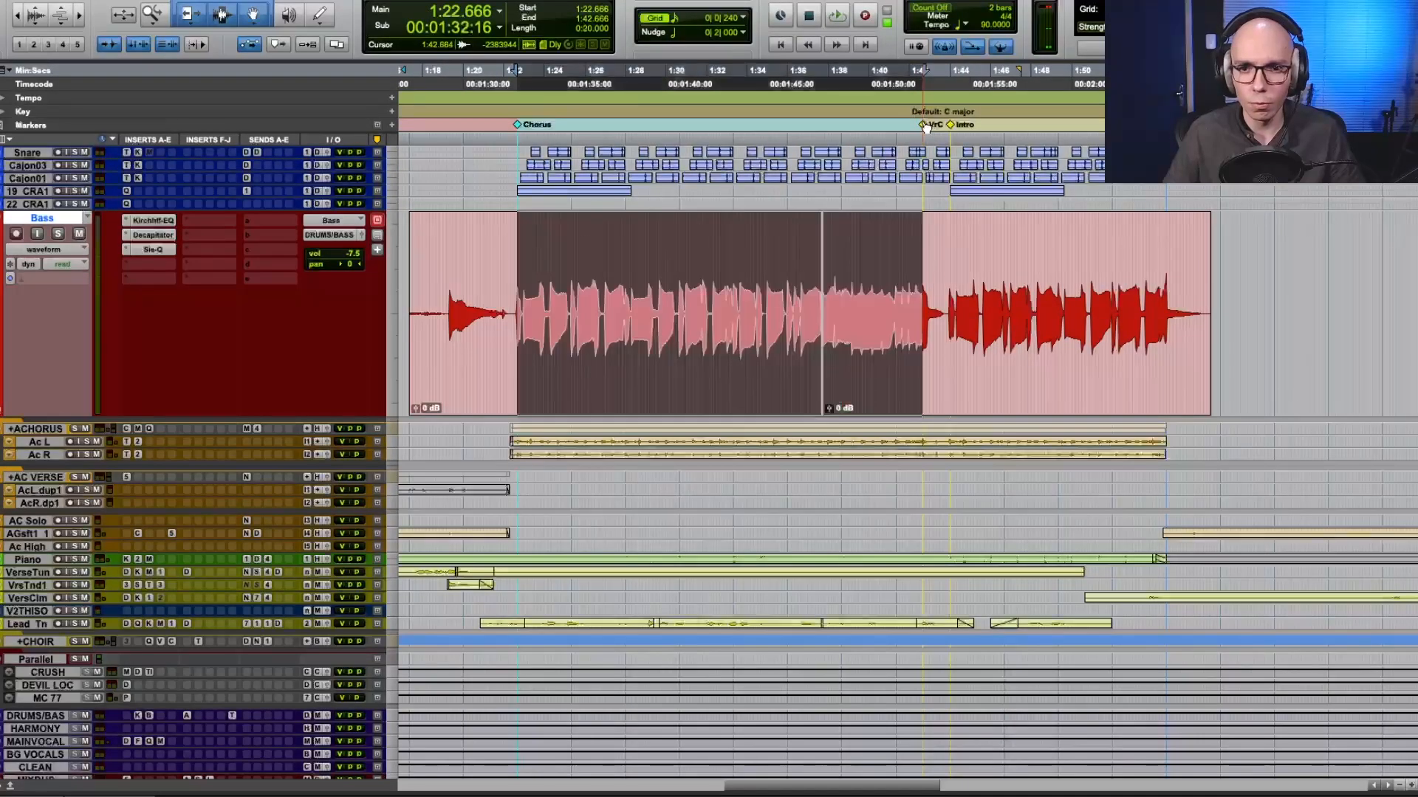
{"action": "key", "text": "space"}
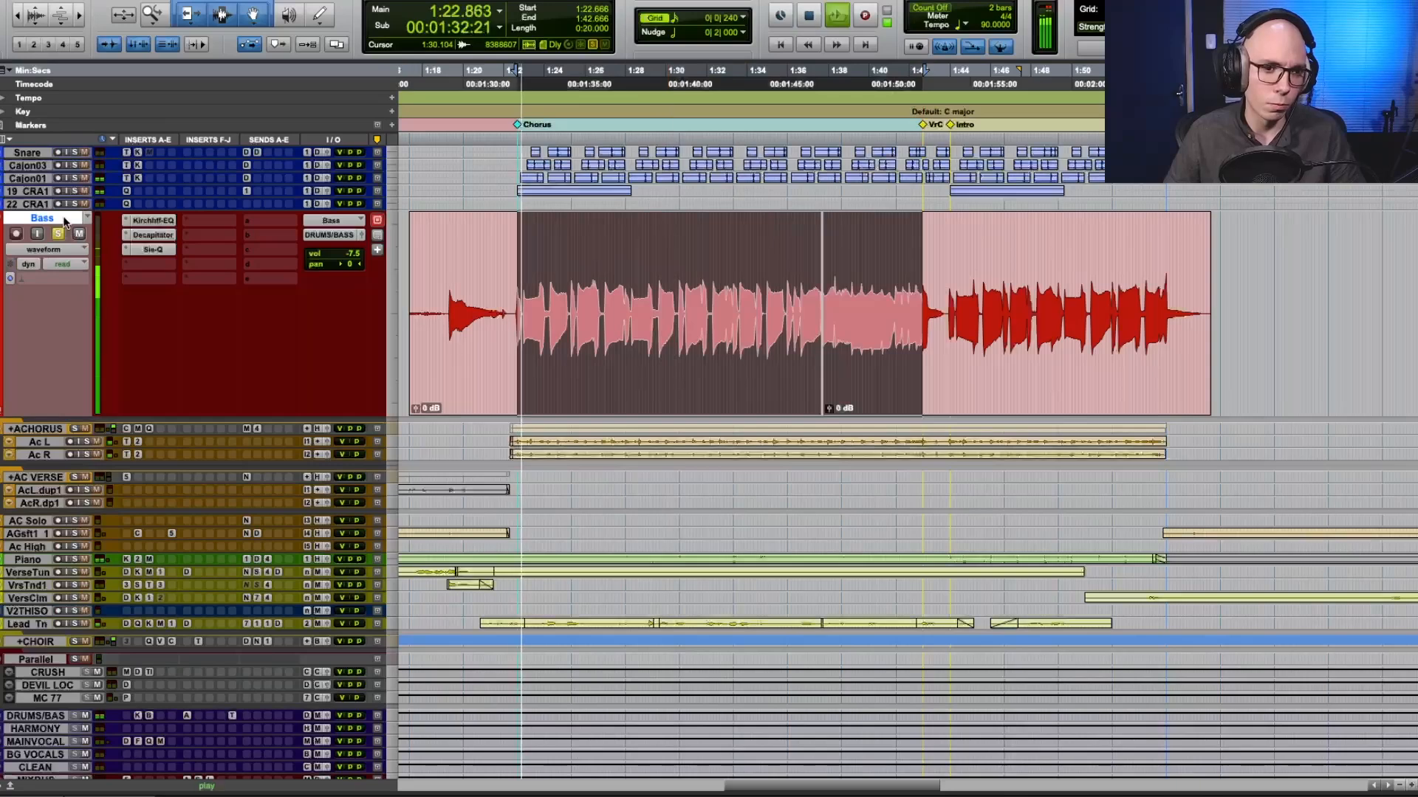
{"action": "left_click", "coordinate": [61, 220]}
{"action": "left_click_drag", "start_coordinate": [60, 415], "coordinate": [59, 449]}
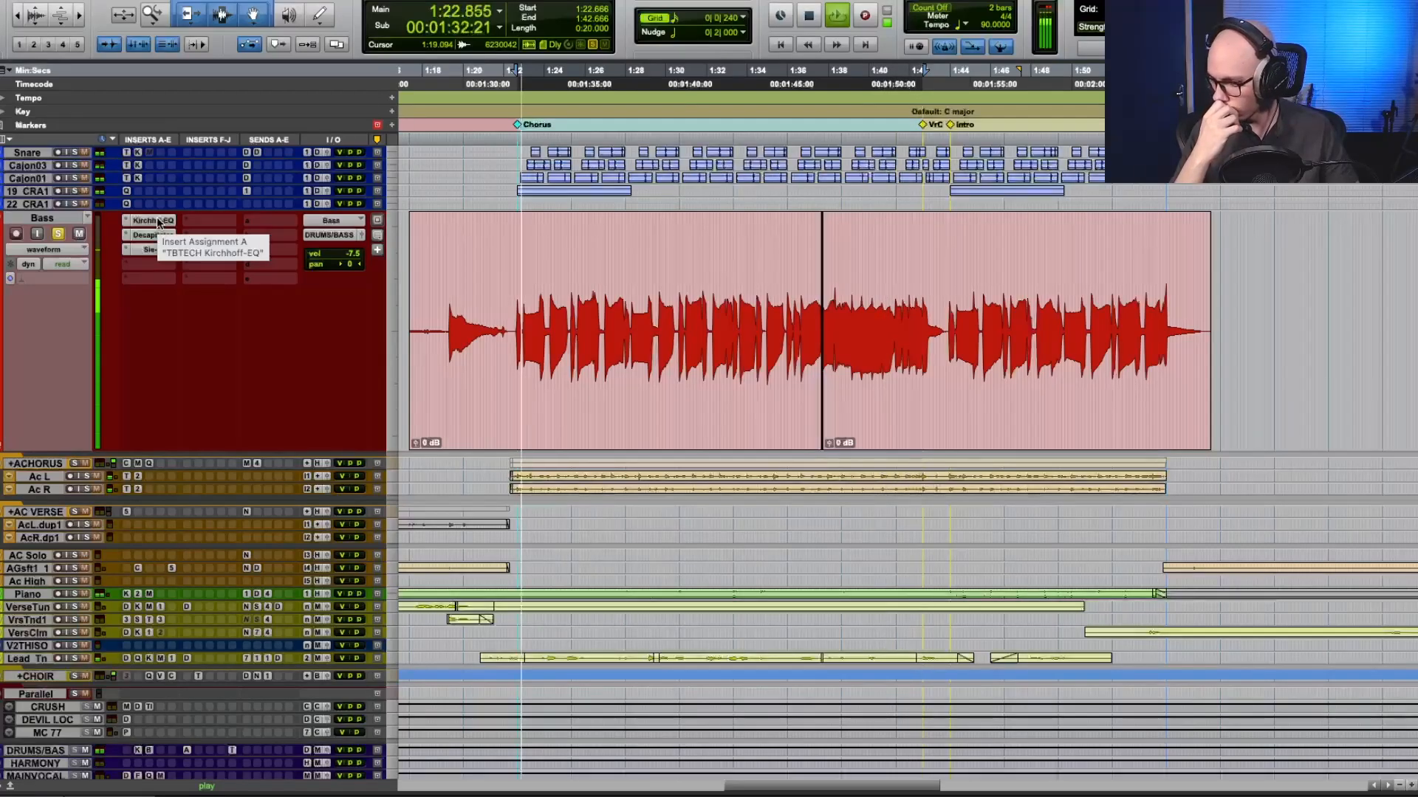
{"action": "key", "text": "space"}
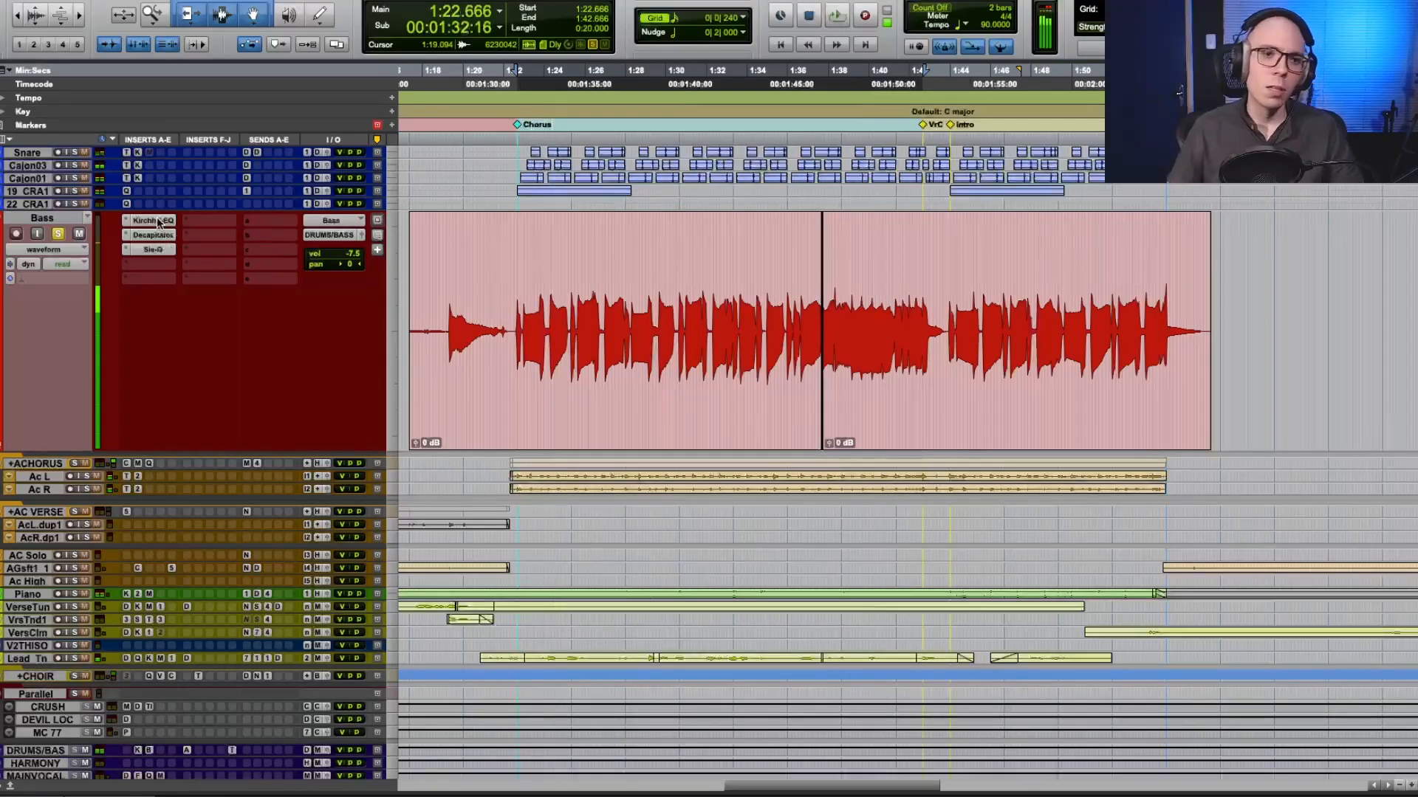
Bypass the Kirchhoff-EQ, Decapitator and Sie-Q inserts on the Bass track, viewing the EQ curve.
{"action": "left_click", "coordinate": [159, 222], "text": "super"}
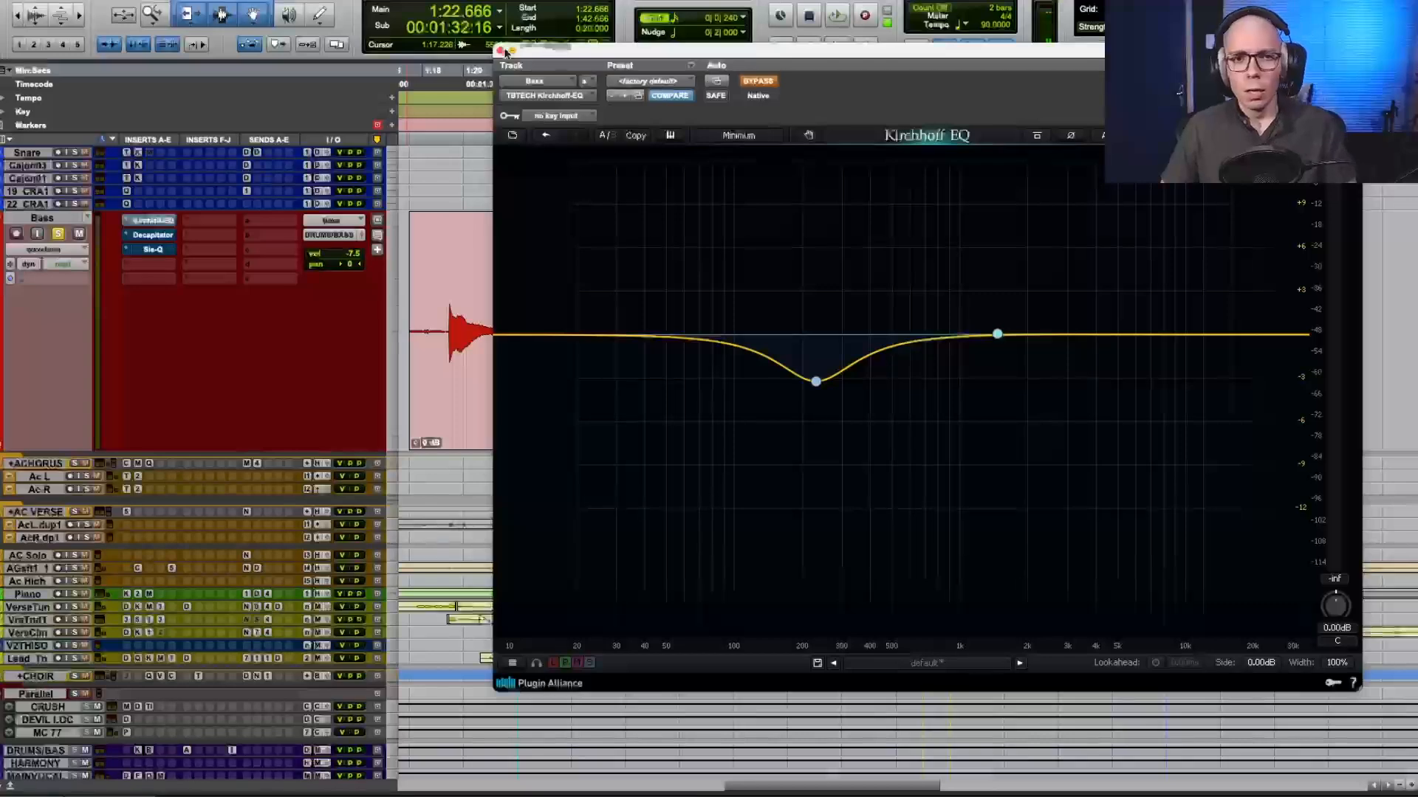
{"action": "left_click", "coordinate": [503, 53]}
{"action": "scroll", "coordinate": [608, 315], "scroll_direction": "up", "scroll_amount": 1}
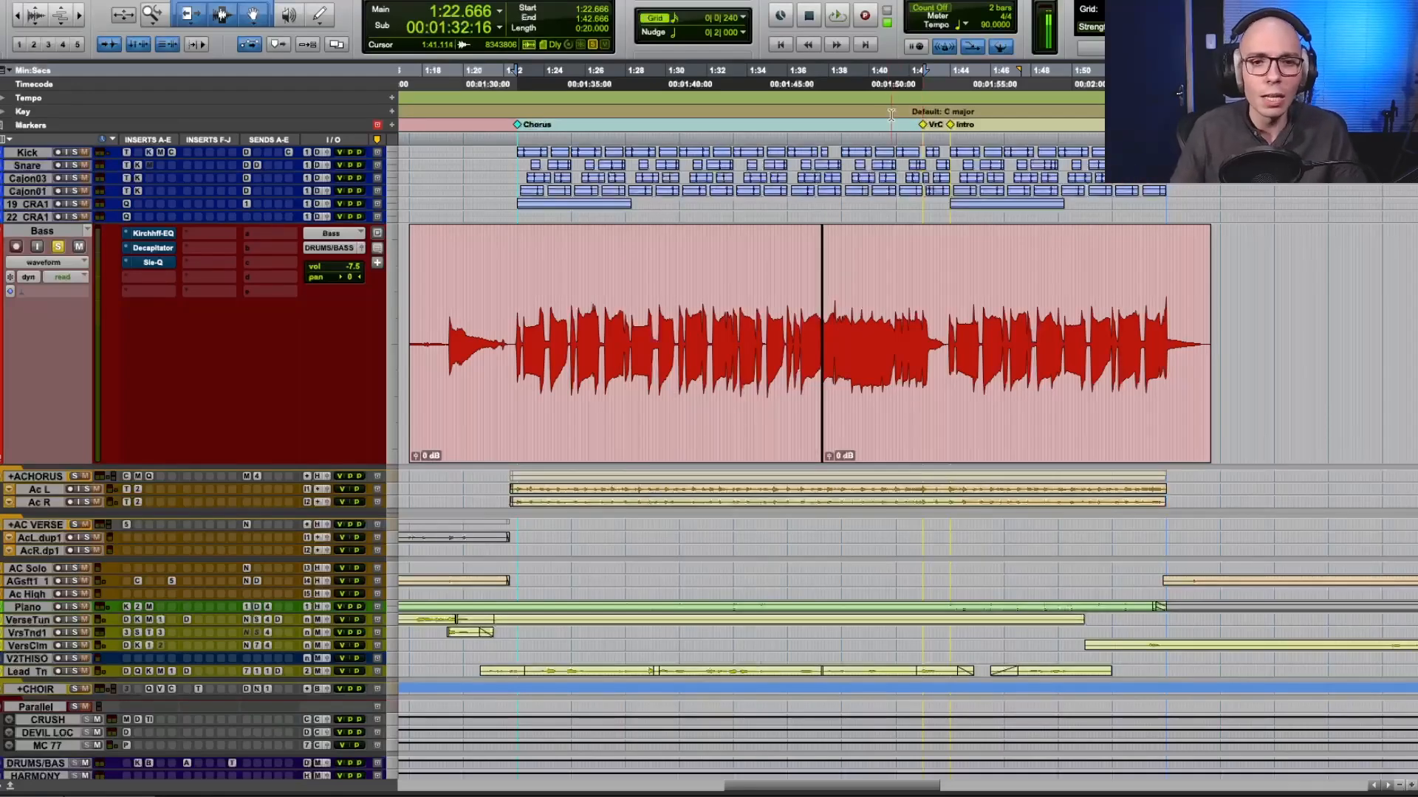
{"action": "scroll", "coordinate": [480, 270], "scroll_direction": "up", "scroll_amount": 2}
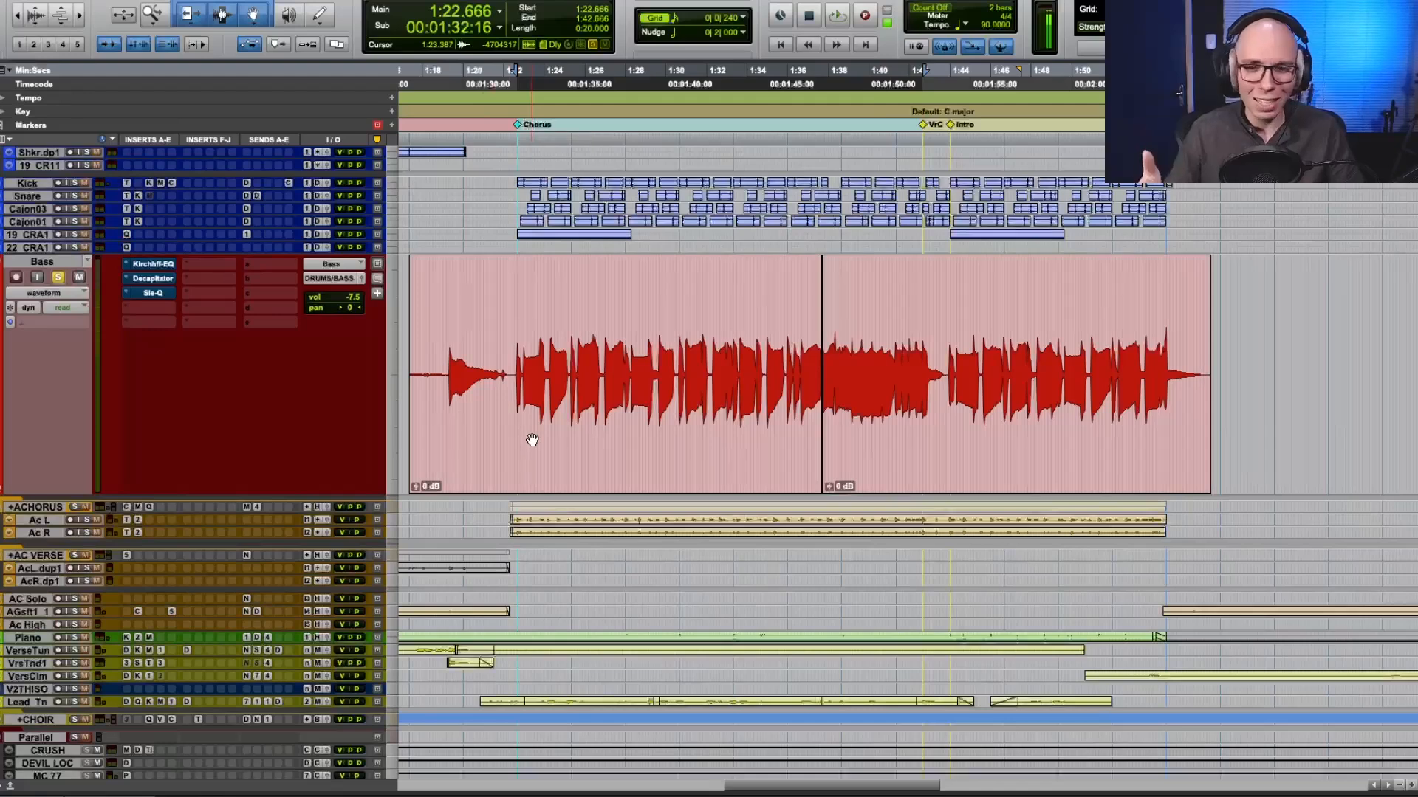
Reselect the second chorus from the Chorus marker to the VrC marker and enlarge the height of the PRINT track.
{"action": "left_click", "coordinate": [522, 127]}
{"action": "left_click", "coordinate": [925, 126], "text": "shift"}
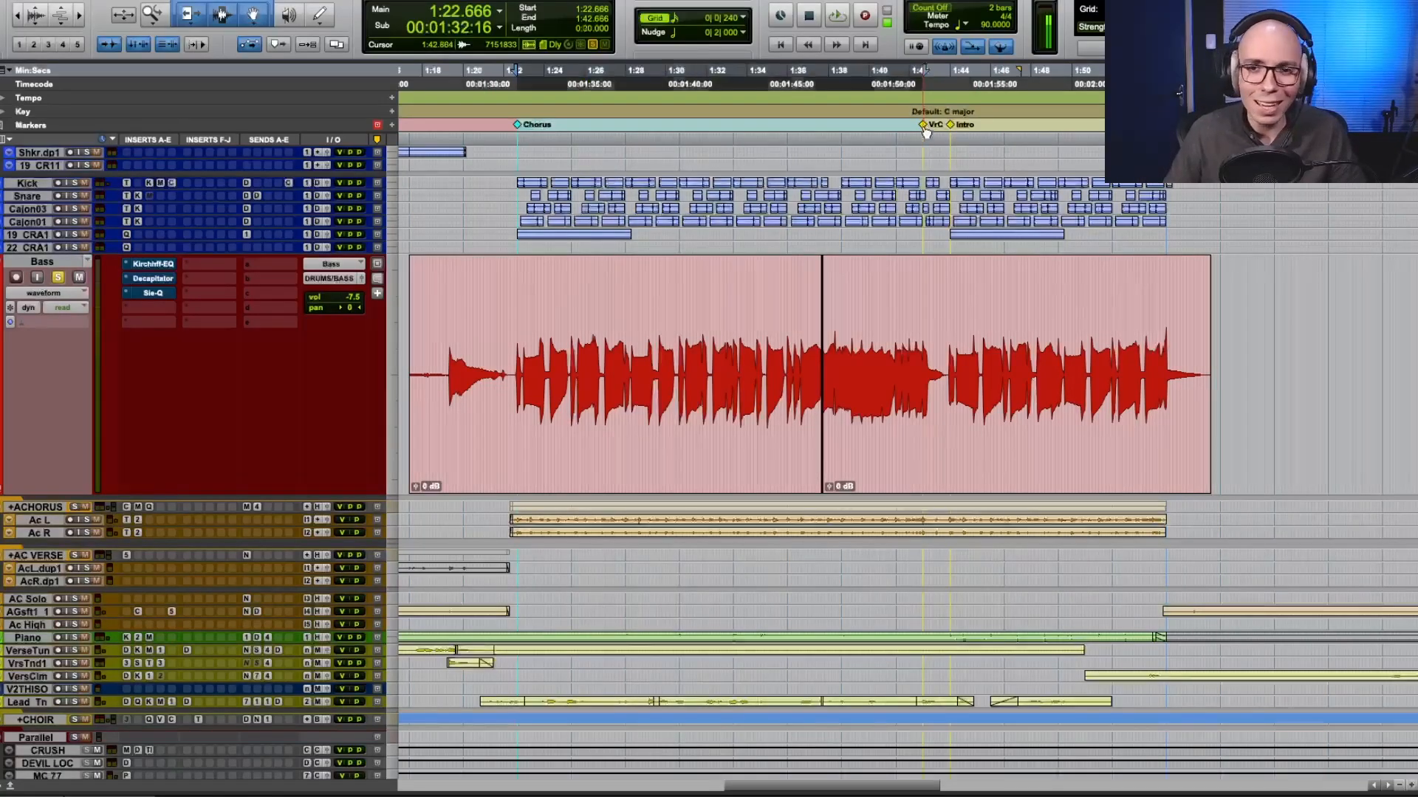
{"action": "scroll", "coordinate": [40, 461], "scroll_direction": "down", "scroll_amount": 12}
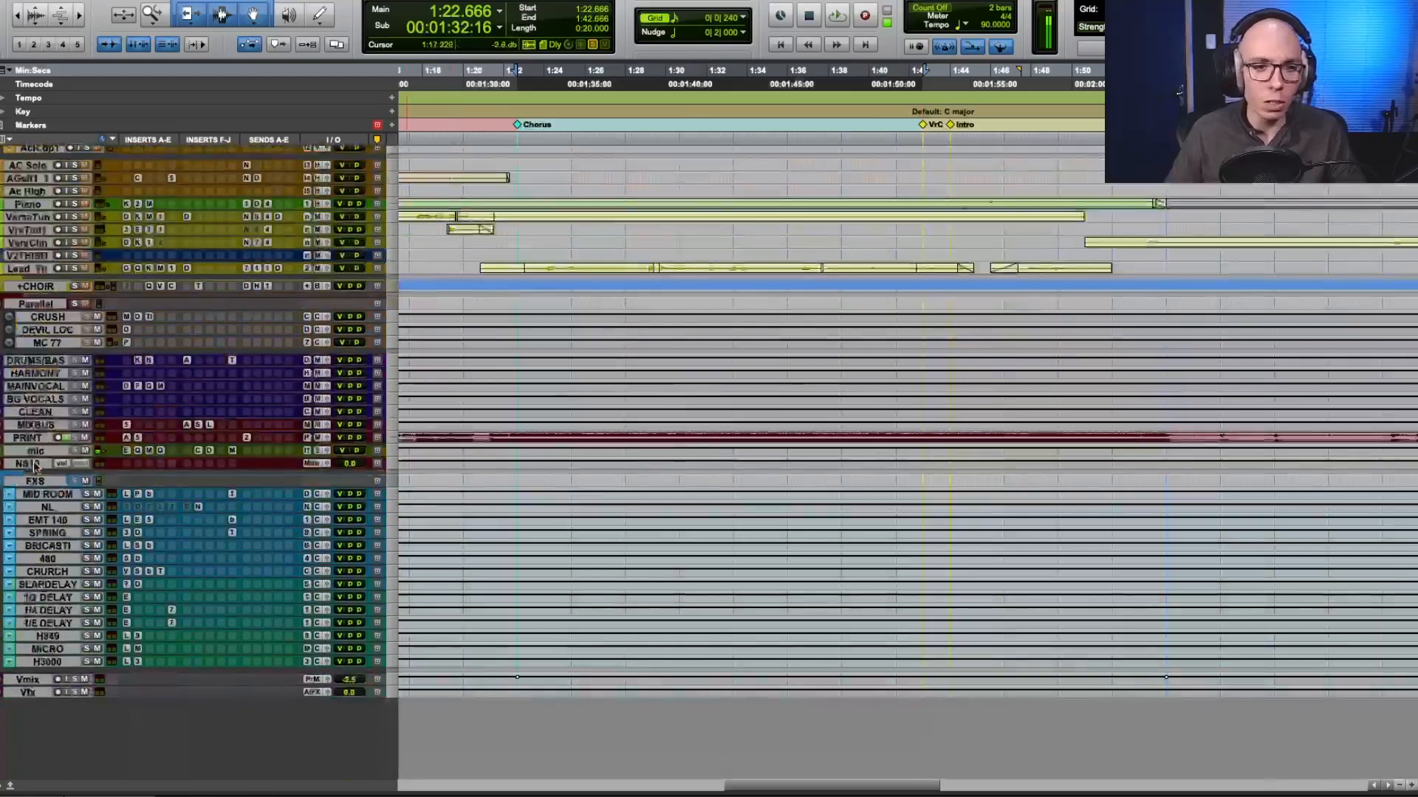
{"action": "left_click_drag", "start_coordinate": [43, 443], "coordinate": [46, 551]}
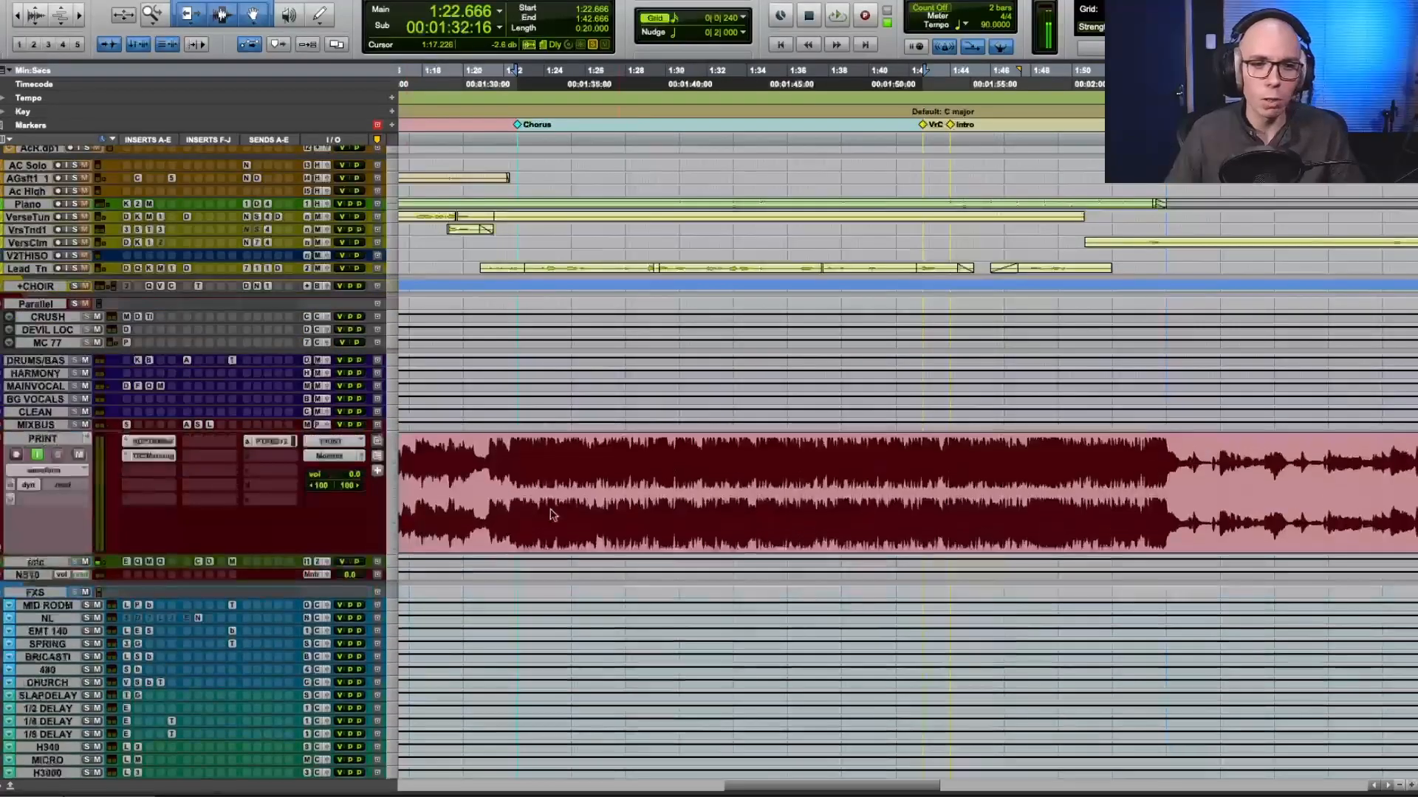
{"action": "scroll", "coordinate": [120, 342], "scroll_direction": "up", "scroll_amount": 13}
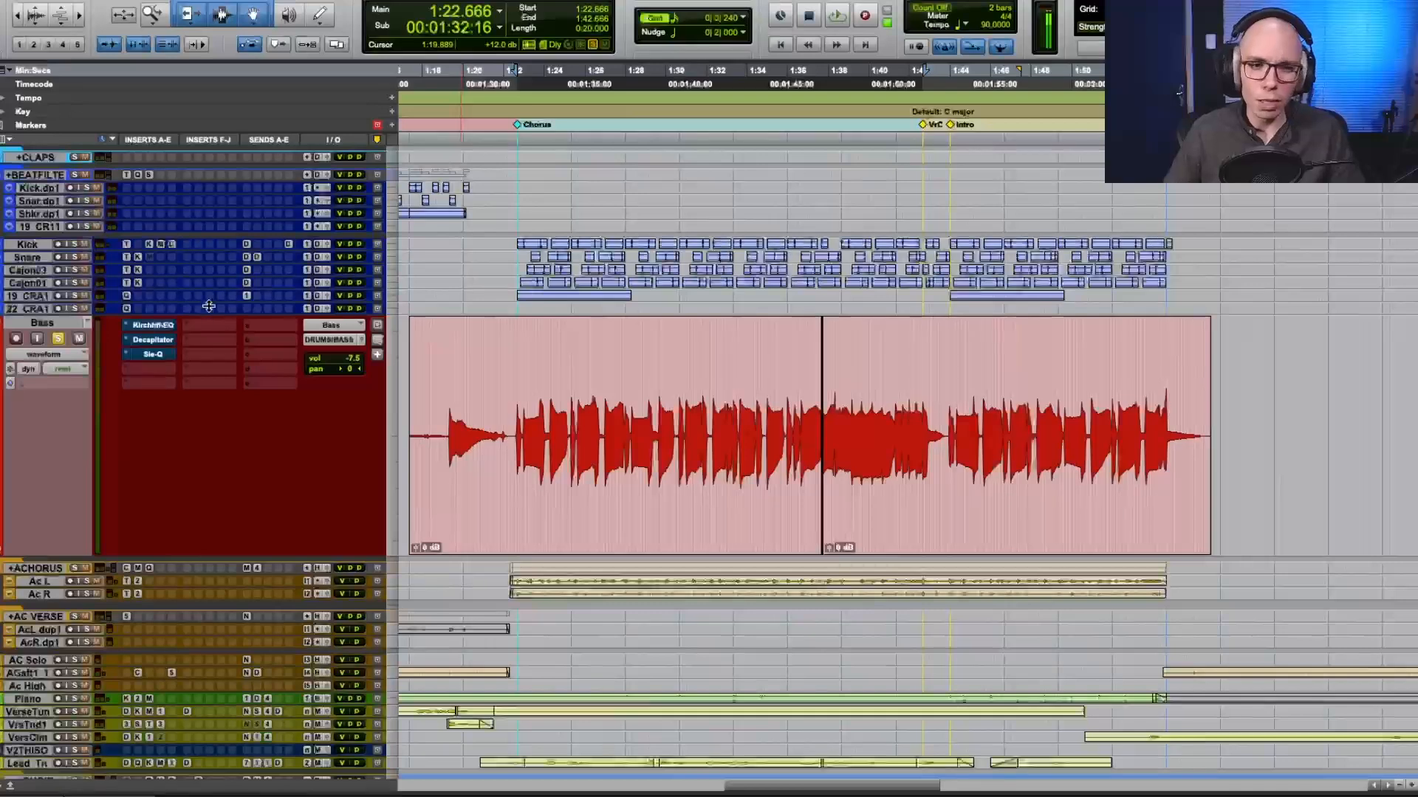
Inspect the Bass track's Kirchhoff-EQ and Sie-Q settings, briefly enabling Decapitator and Sie-Q before bypassing them again.
{"action": "left_click", "coordinate": [165, 329]}
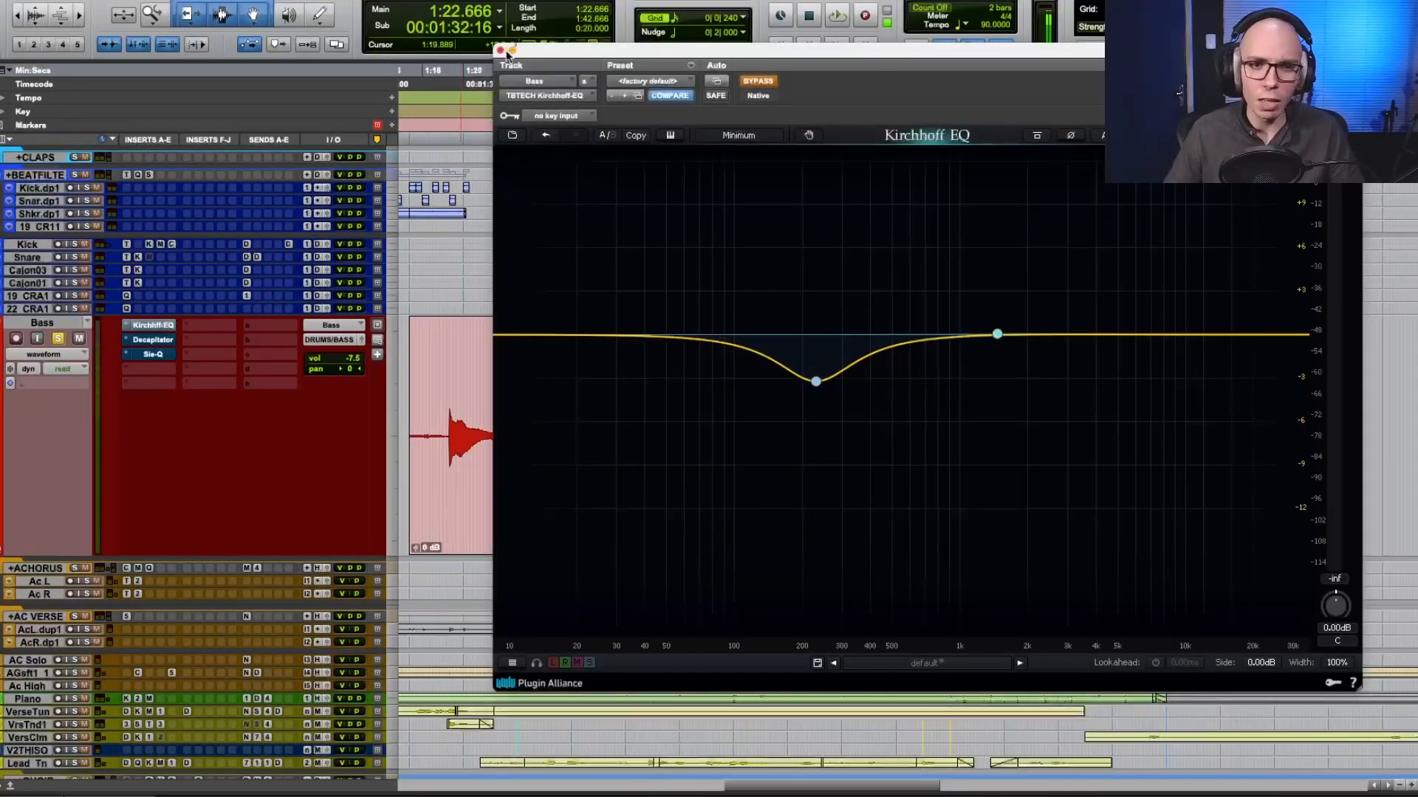
{"action": "left_click_drag", "start_coordinate": [507, 54], "coordinate": [511, 22]}
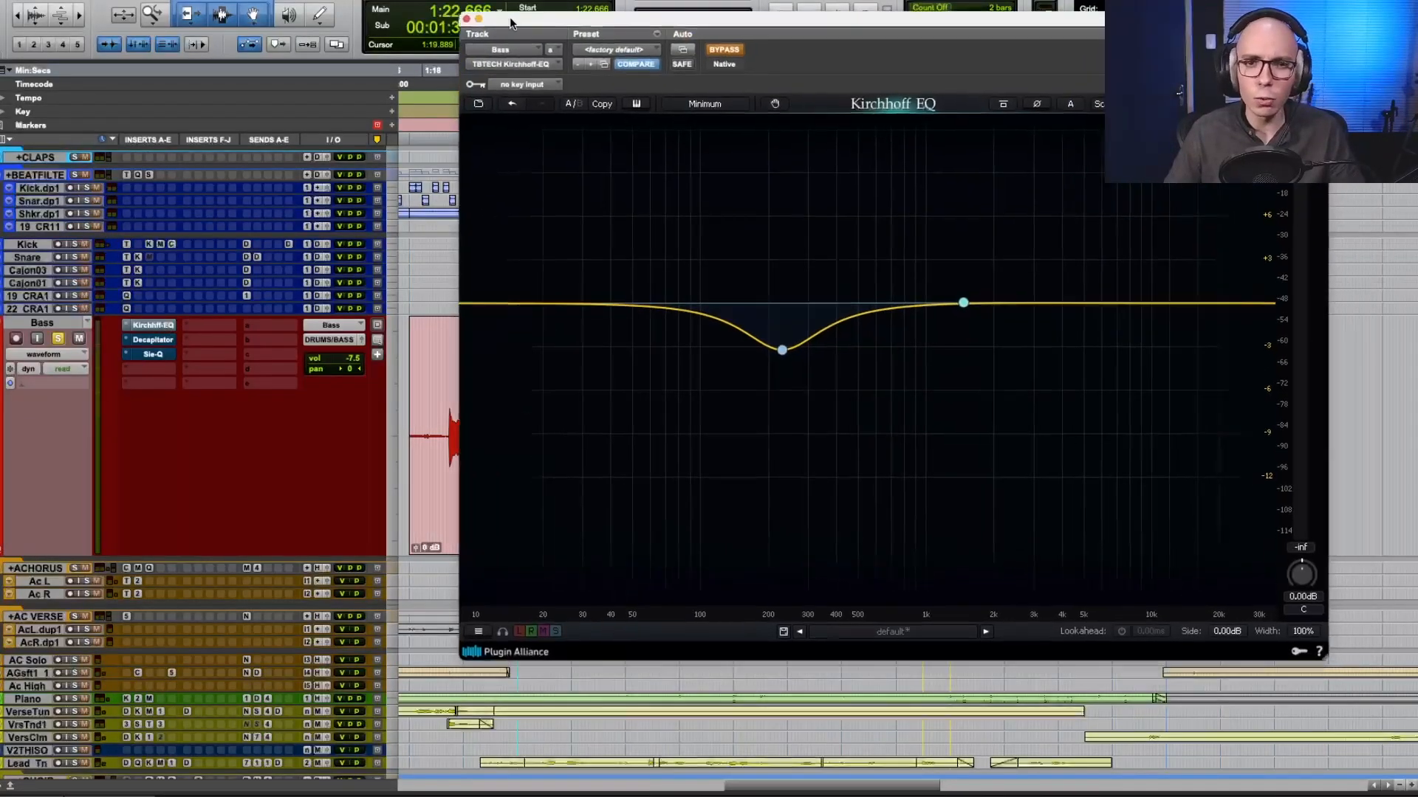
{"action": "left_click", "coordinate": [464, 19]}
{"action": "left_click", "coordinate": [151, 340], "text": "super"}
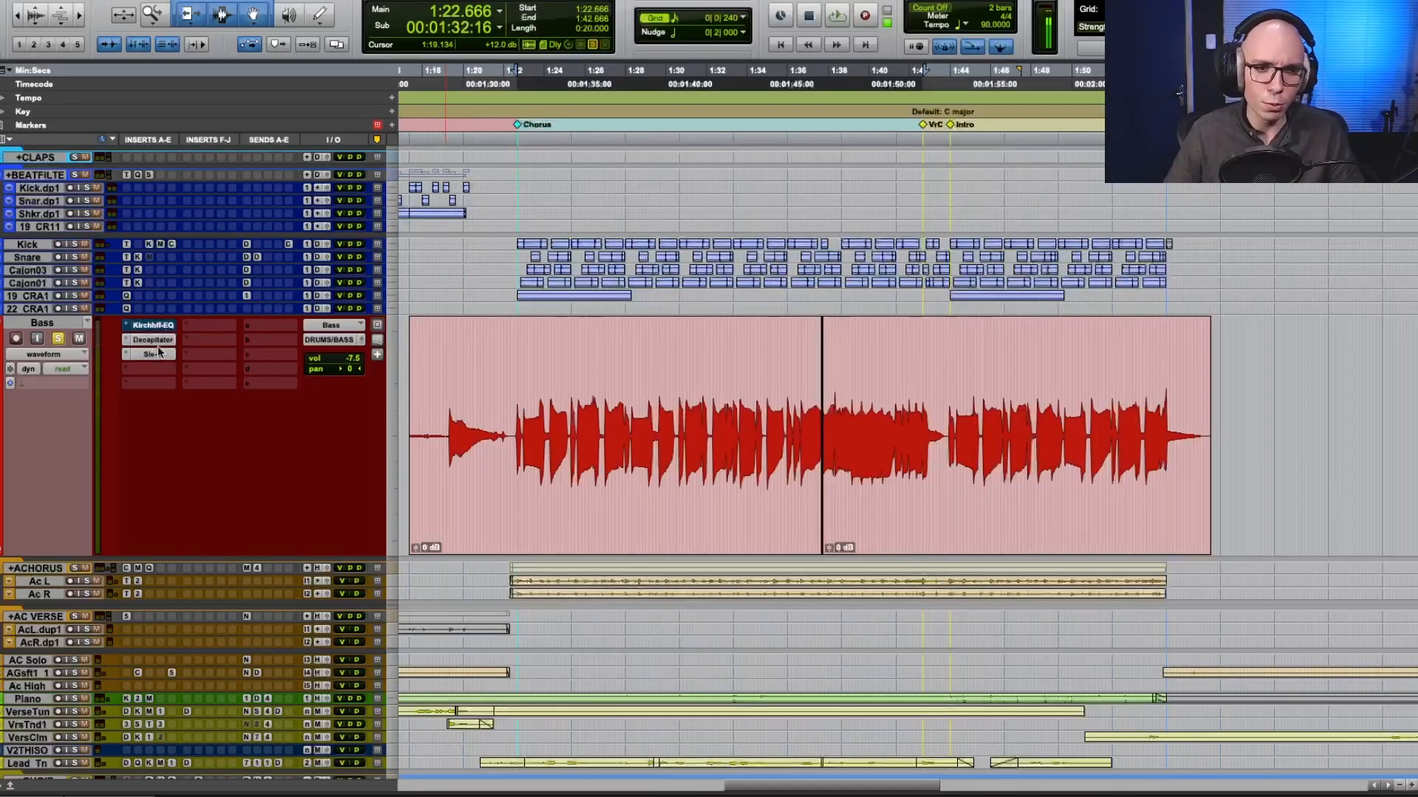
{"action": "left_click", "coordinate": [157, 356]}
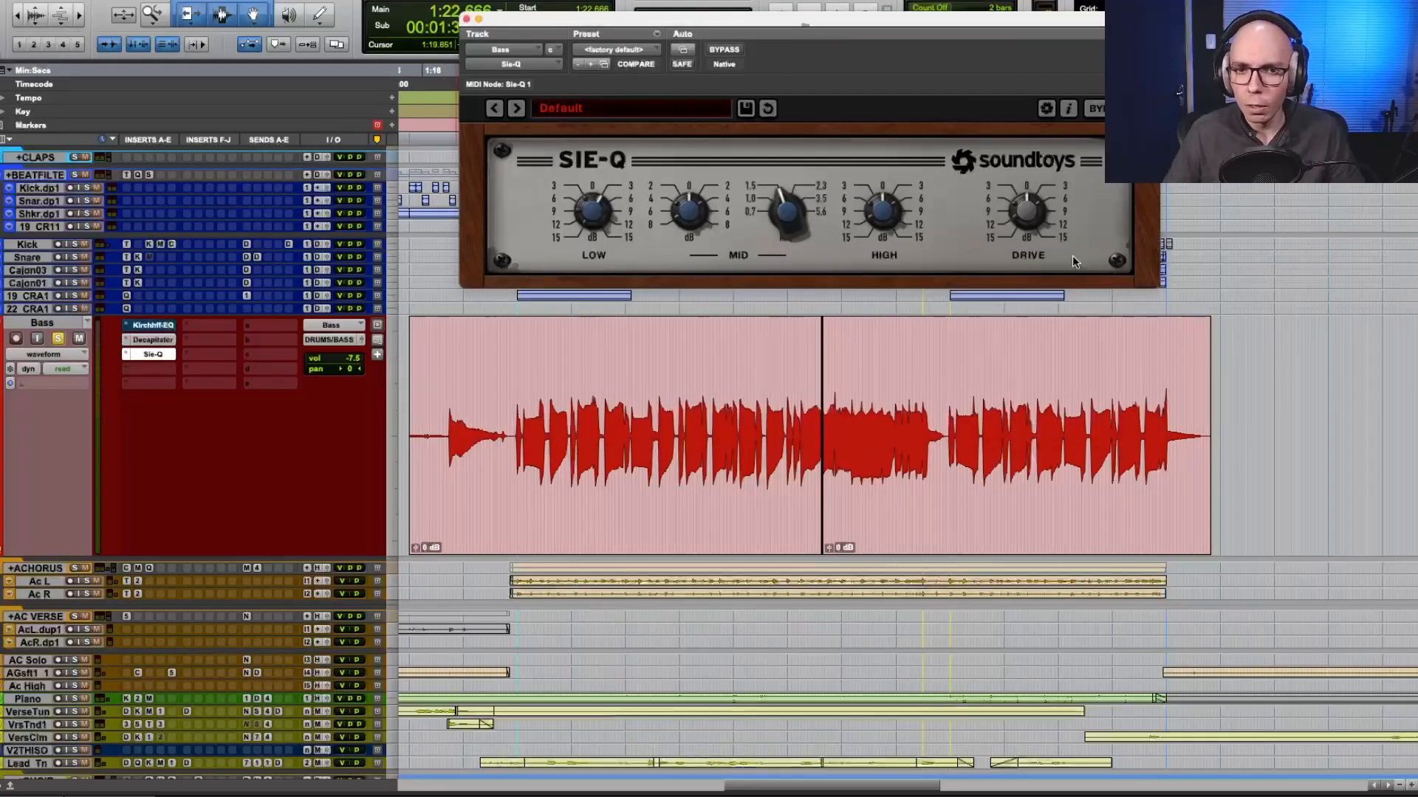
{"action": "left_click", "coordinate": [466, 18]}
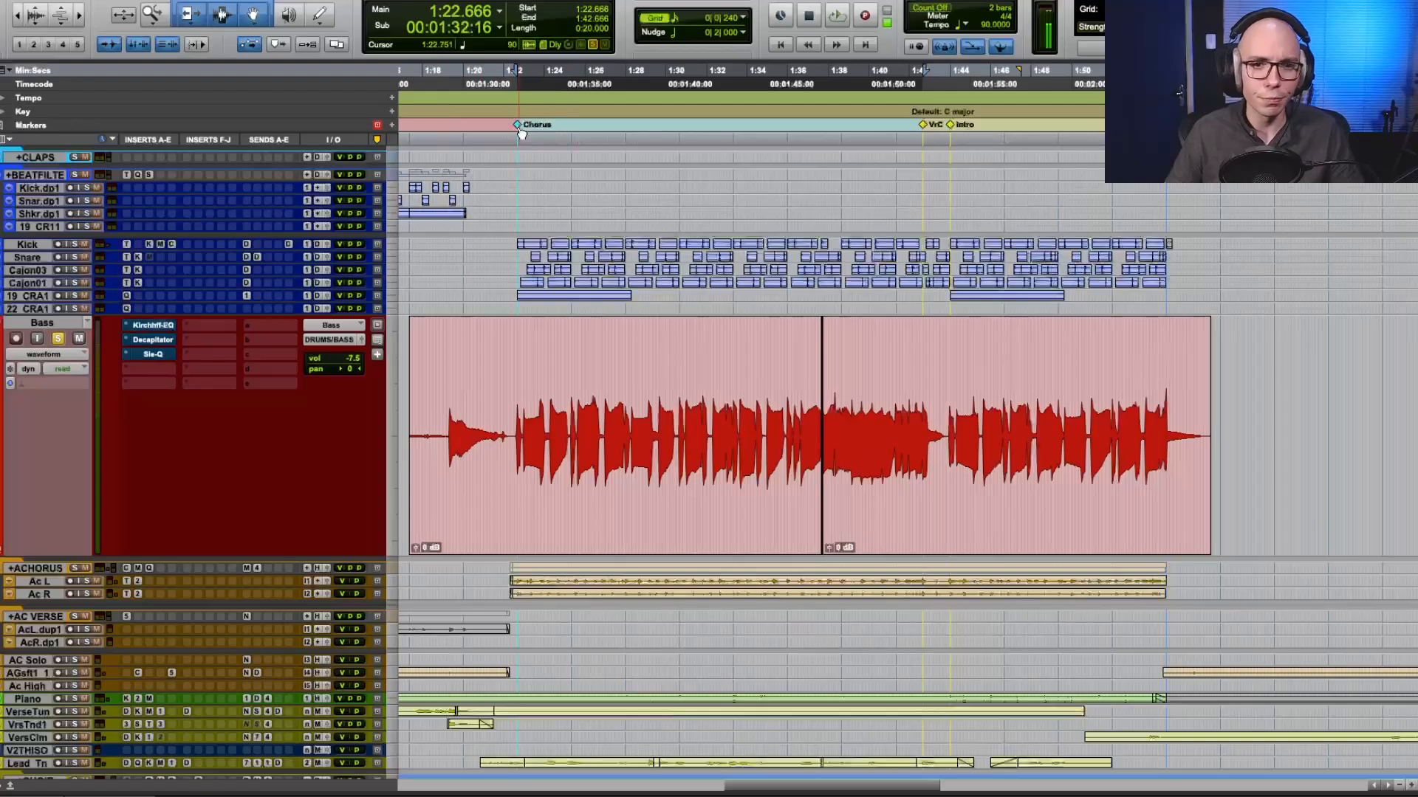
Play the second chorus with the Bass track's Kirchhoff-EQ open and take the EQ out of bypass.
{"action": "key", "text": "space"}
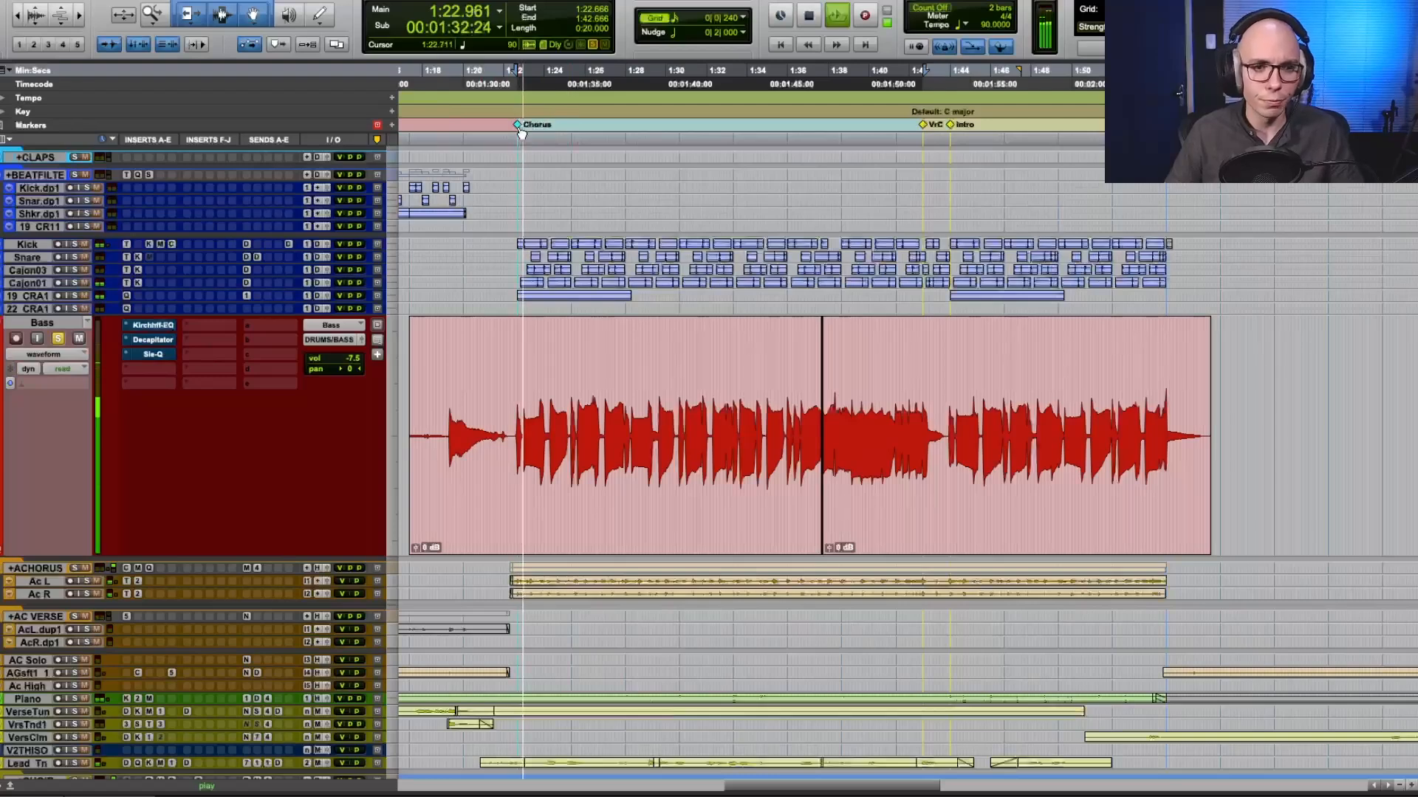
{"action": "left_click", "coordinate": [153, 326]}
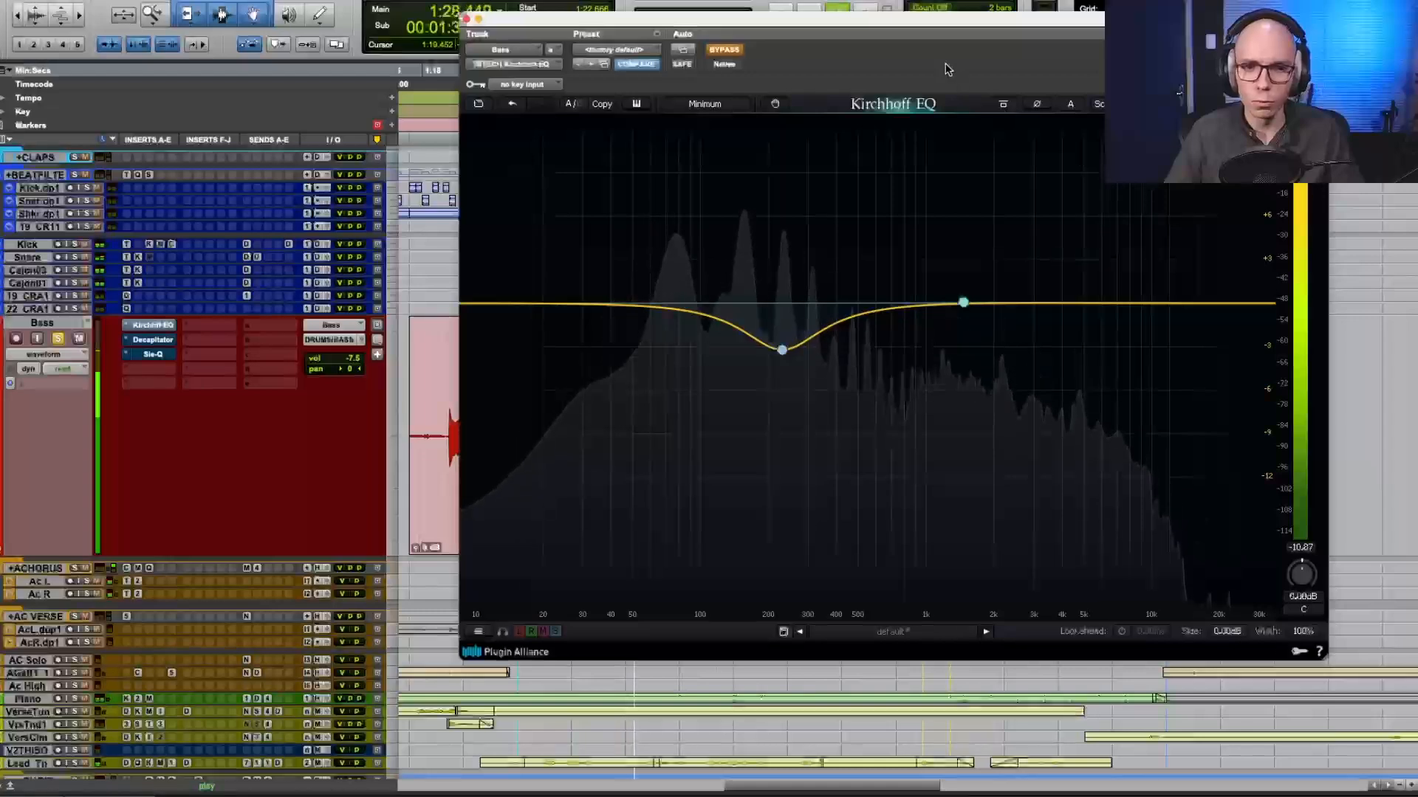
{"action": "left_click_drag", "start_coordinate": [923, 30], "coordinate": [946, 36]}
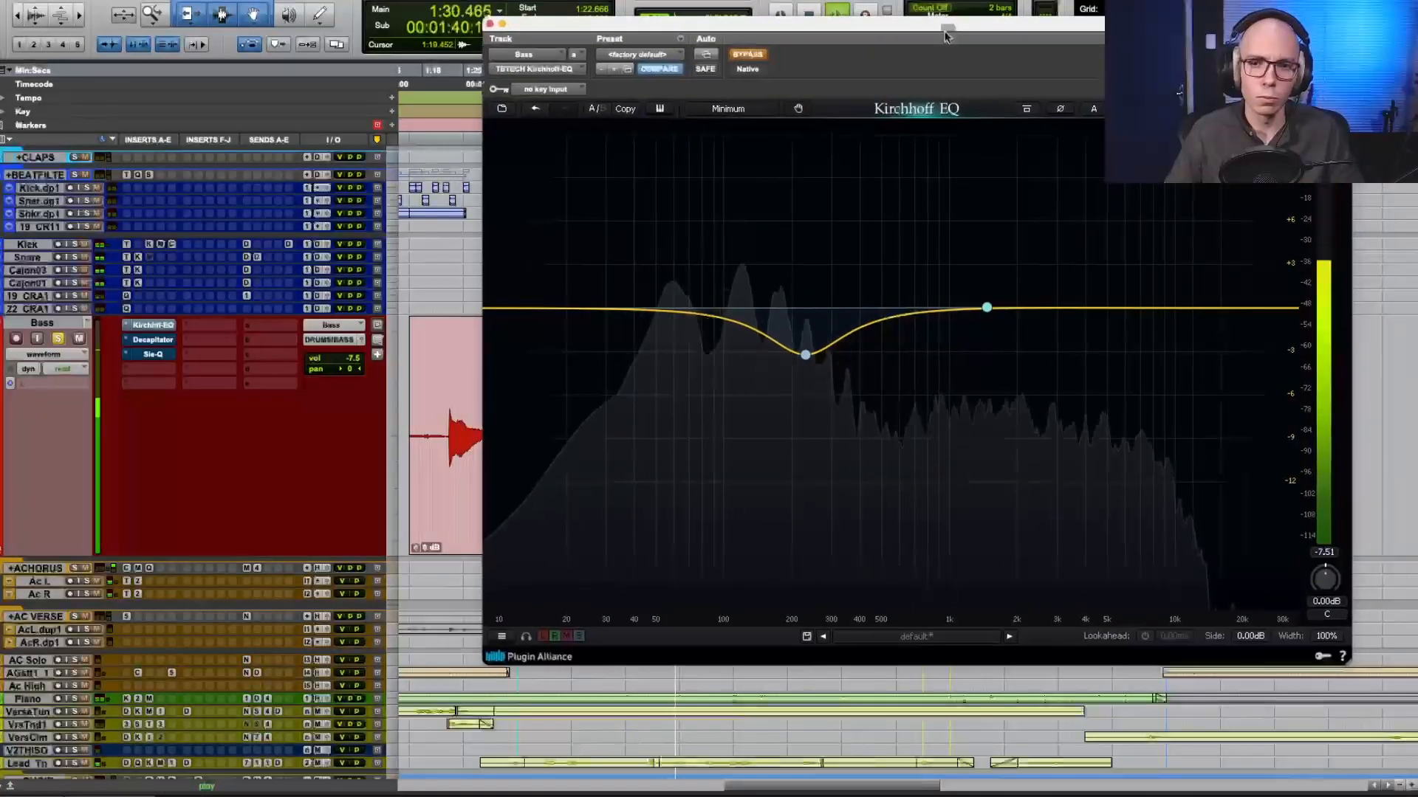
{"action": "left_click", "coordinate": [741, 56]}
{"action": "key", "text": "space"}
Adjust the EQ's low-mid bell cut while auditioning the chorus, bringing it to 193.42 Hz and -2.51 dB.
{"action": "left_click", "coordinate": [806, 356]}
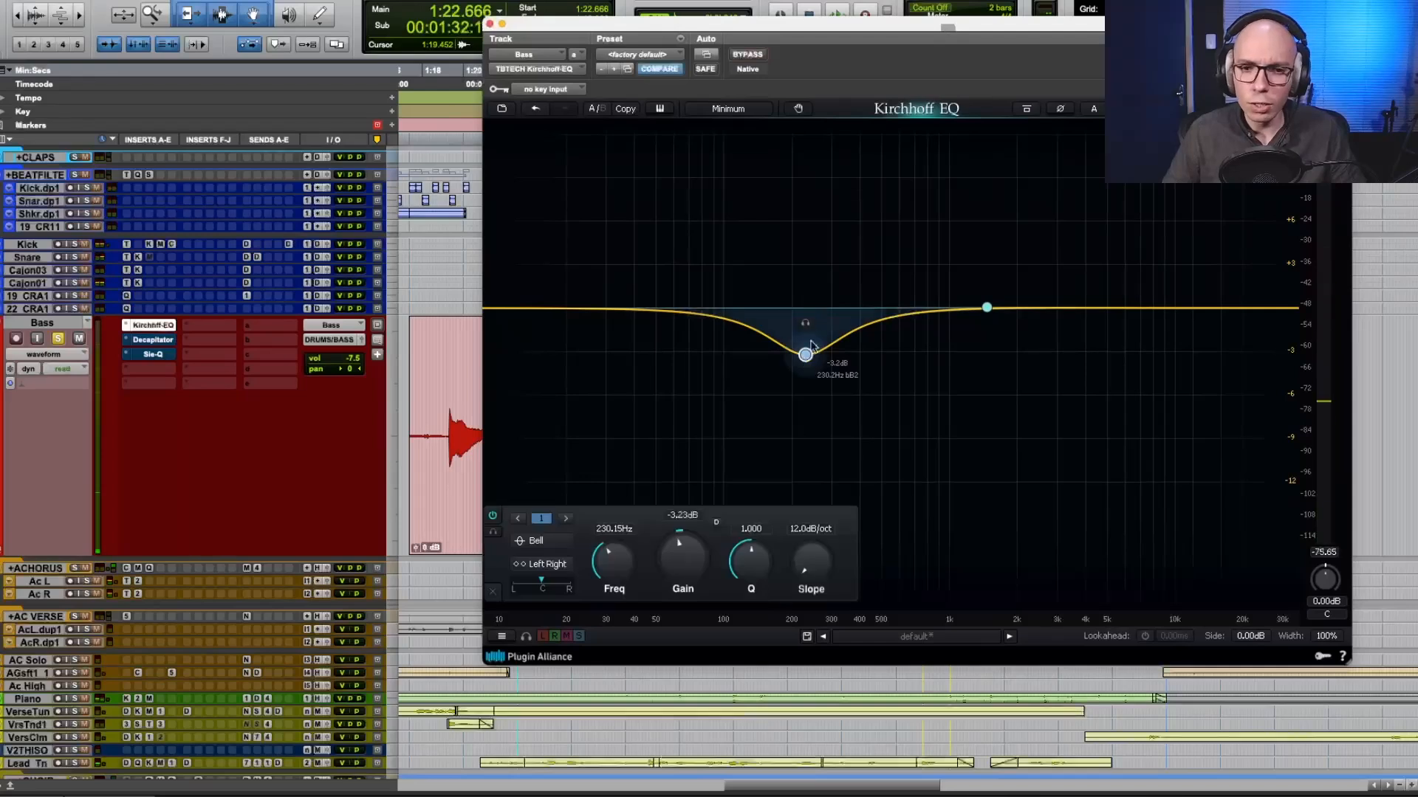
{"action": "key", "text": "space"}
{"action": "mouse_move", "coordinate": [803, 325]}
{"action": "left_mouse_down"}
{"action": "mouse_move", "coordinate": [822, 320]}
{"action": "mouse_move", "coordinate": [800, 307]}
{"action": "mouse_move", "coordinate": [808, 348]}
{"action": "left_mouse_up"}
{"action": "key", "text": "space"}
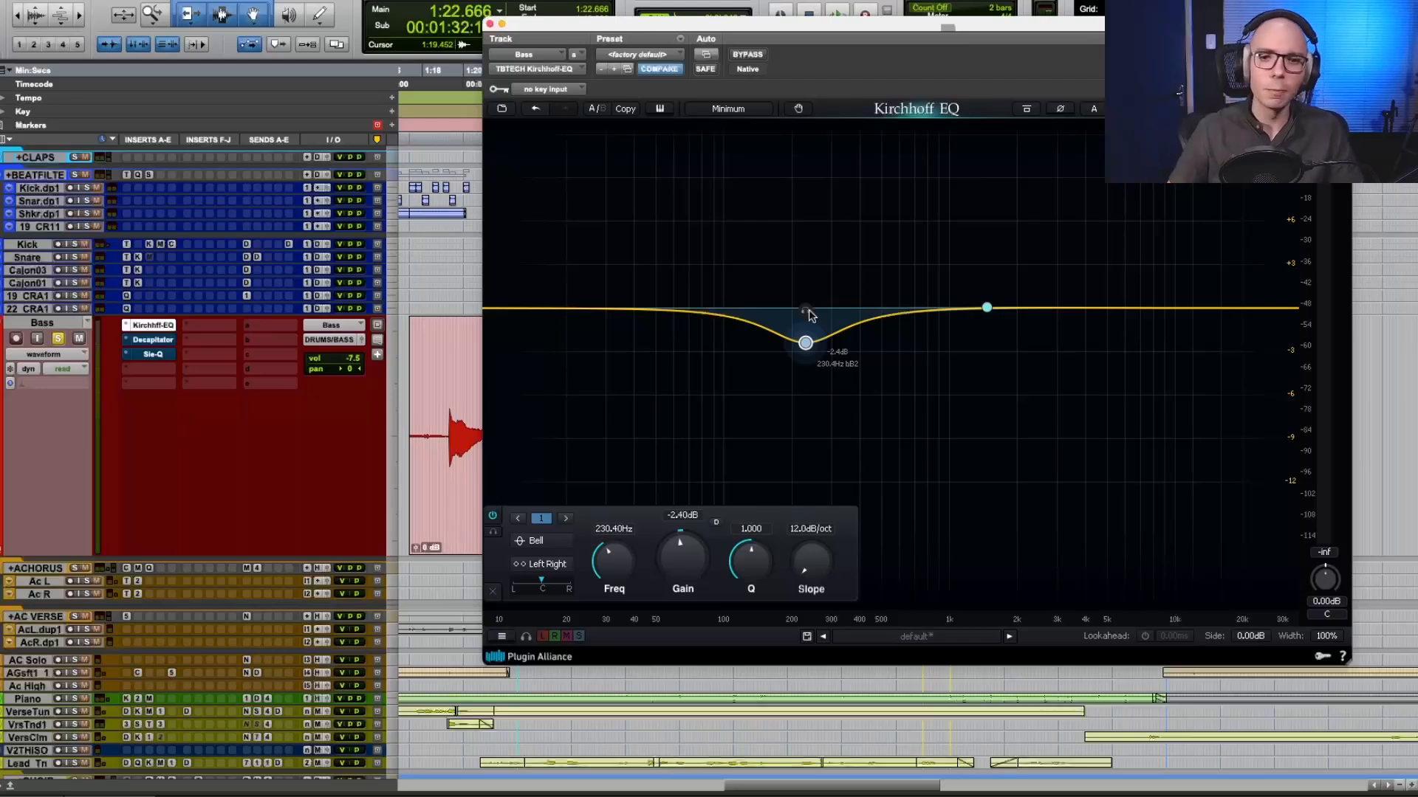
{"action": "key", "text": "space"}
{"action": "left_click_drag", "start_coordinate": [810, 315], "coordinate": [788, 344]}
Play the chorus and switch the low-mid bell band off and on twice to compare the bass with and without the cut.
{"action": "key", "text": "space"}
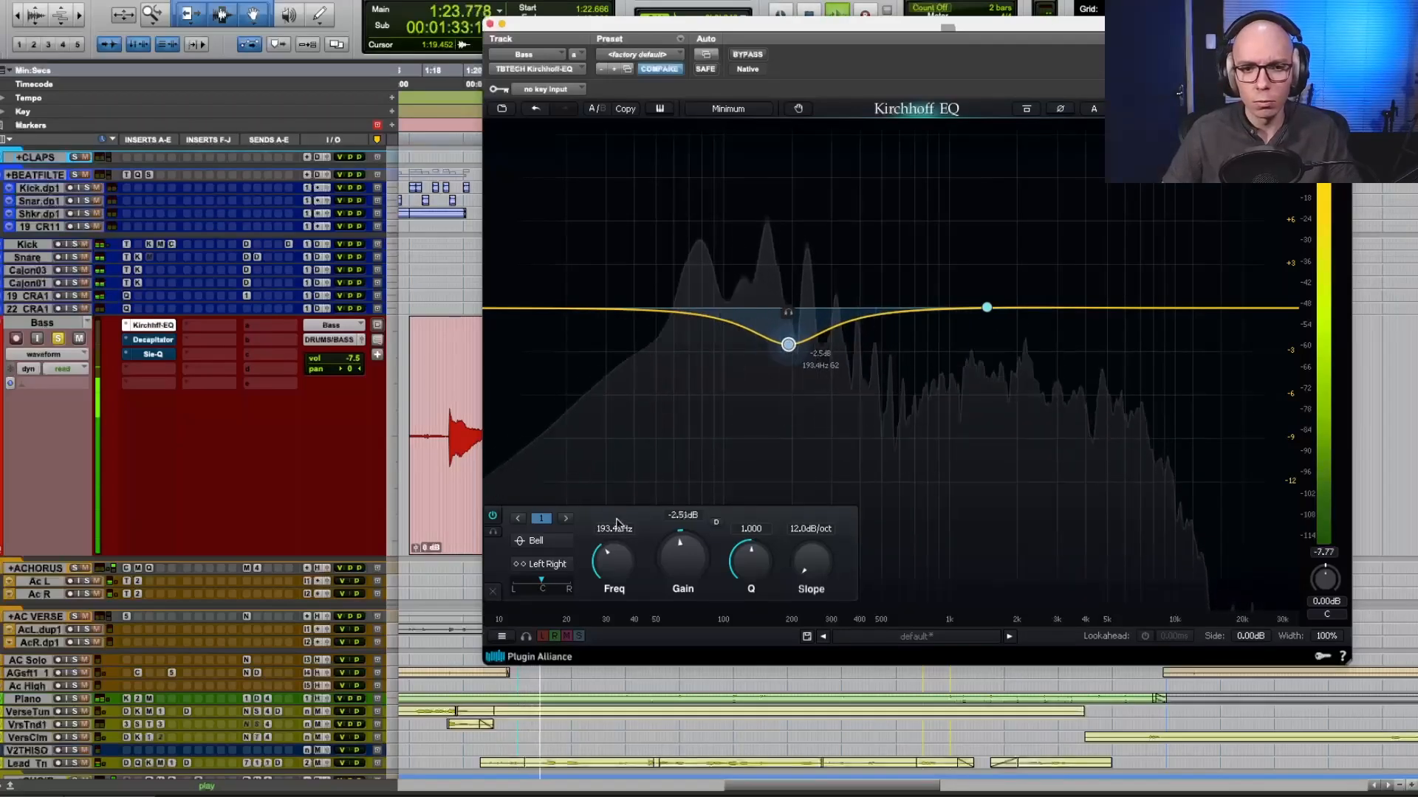
{"action": "left_click", "coordinate": [492, 516]}
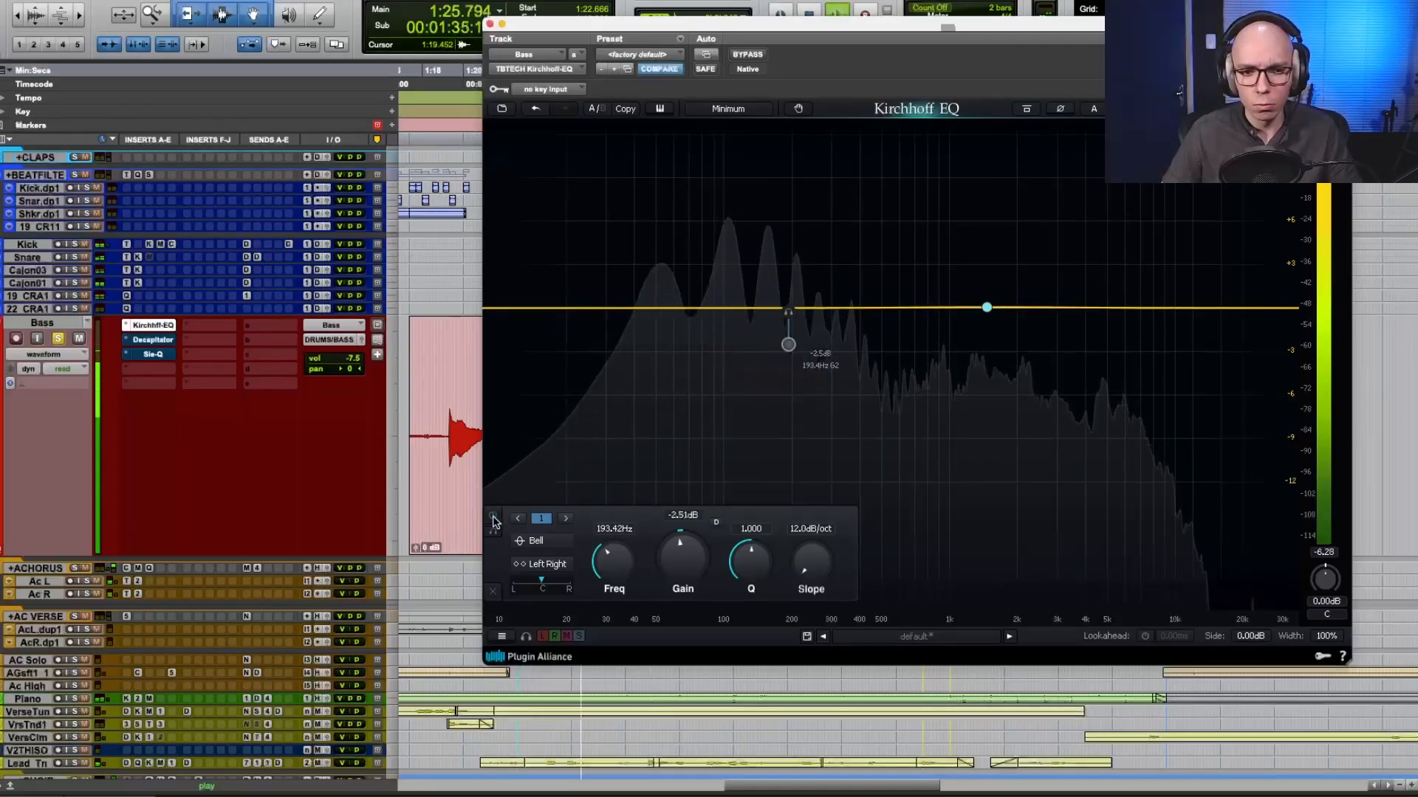
{"action": "left_click", "coordinate": [493, 517]}
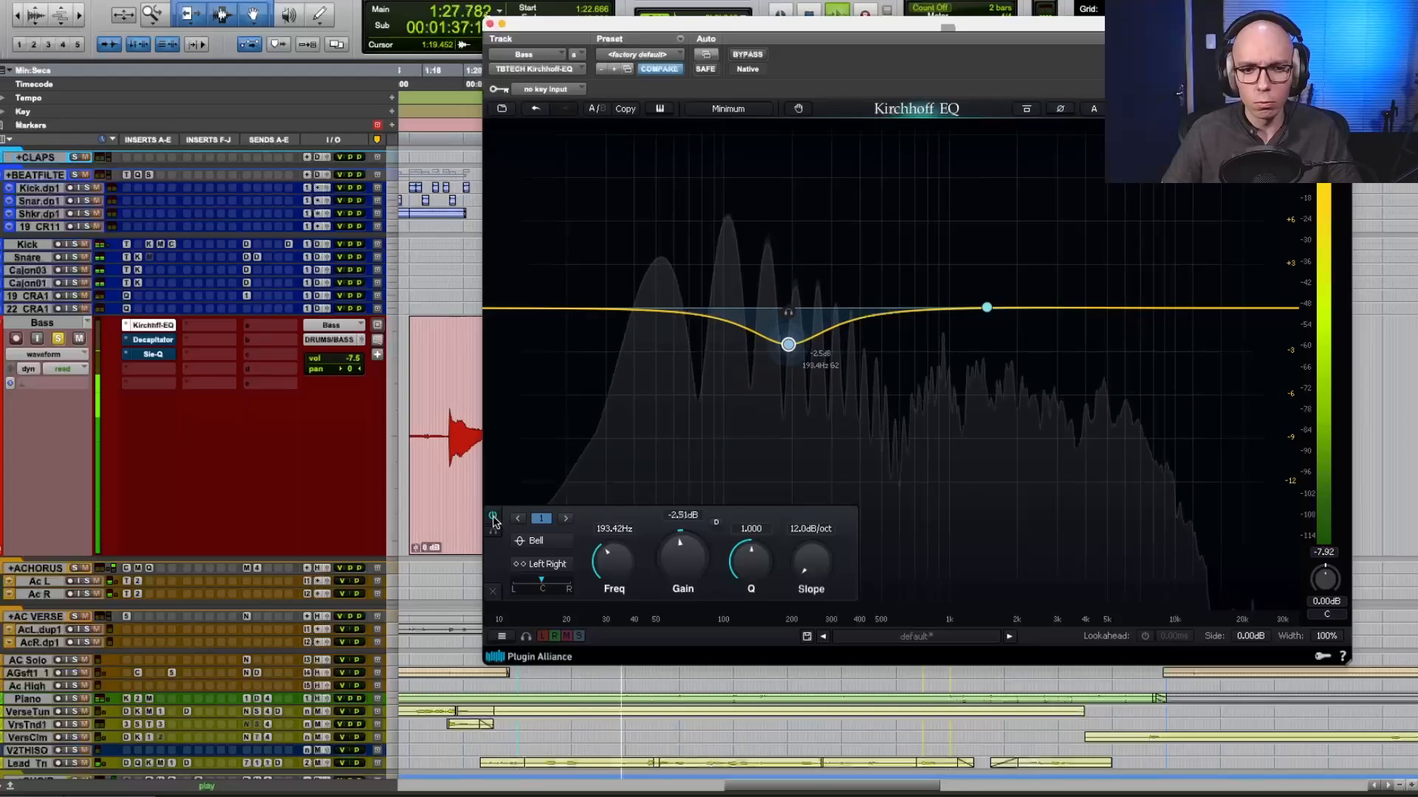
{"action": "left_click", "coordinate": [492, 517]}
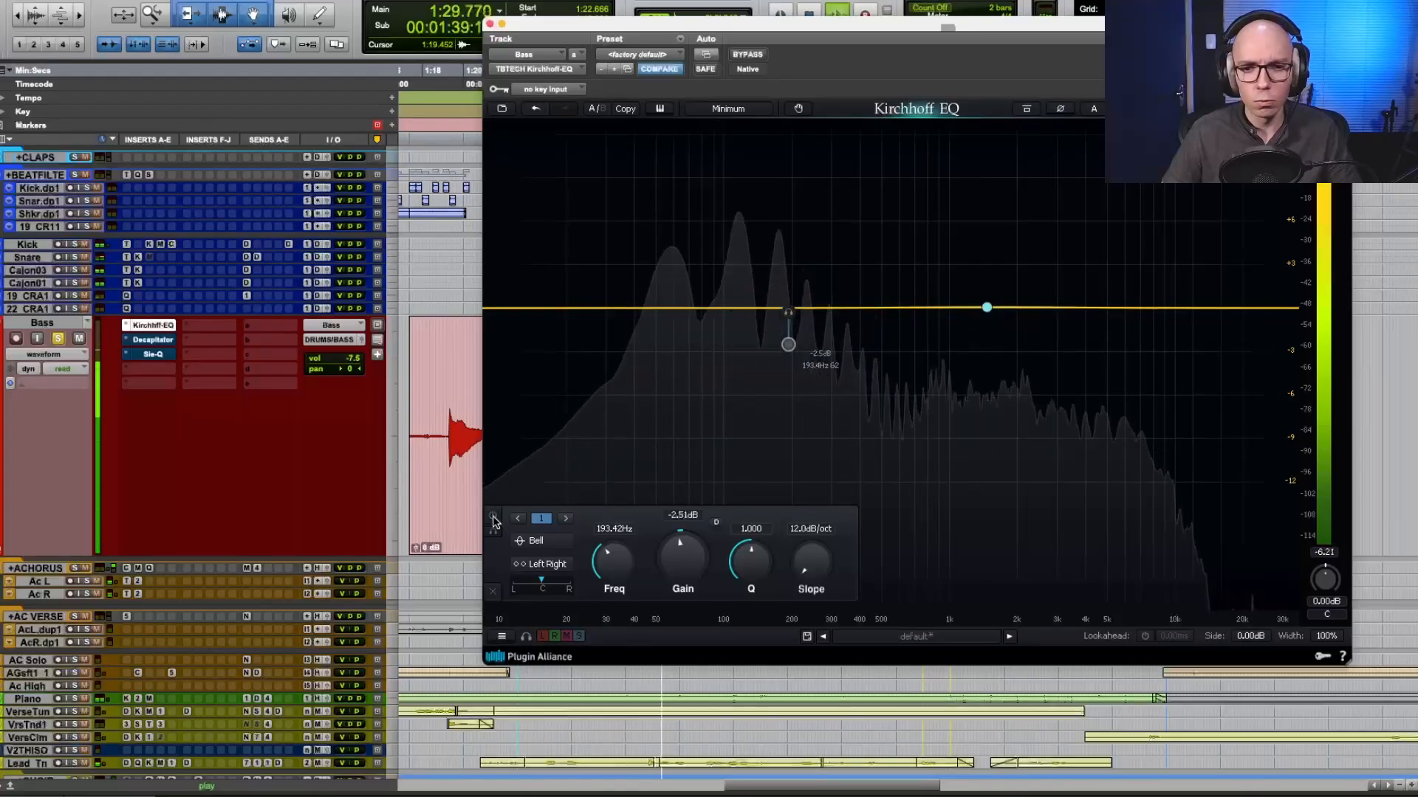
{"action": "left_click", "coordinate": [492, 517]}
Set the Bass EQ's low-mid bell band to 231.86 Hz with a gain of -2.28 dB.
{"action": "left_click_drag", "start_coordinate": [788, 344], "coordinate": [805, 348]}
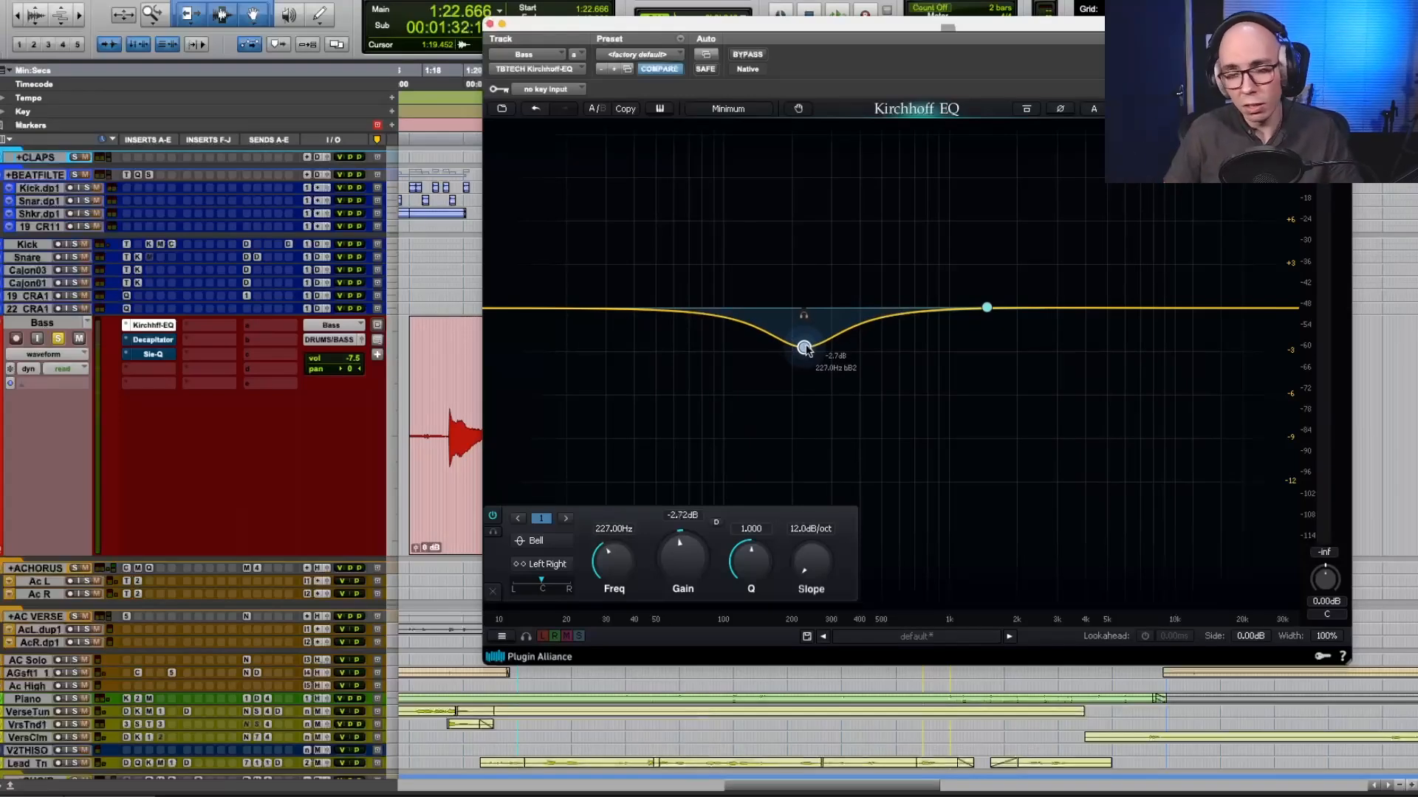
{"action": "left_click_drag", "start_coordinate": [806, 350], "coordinate": [808, 344]}
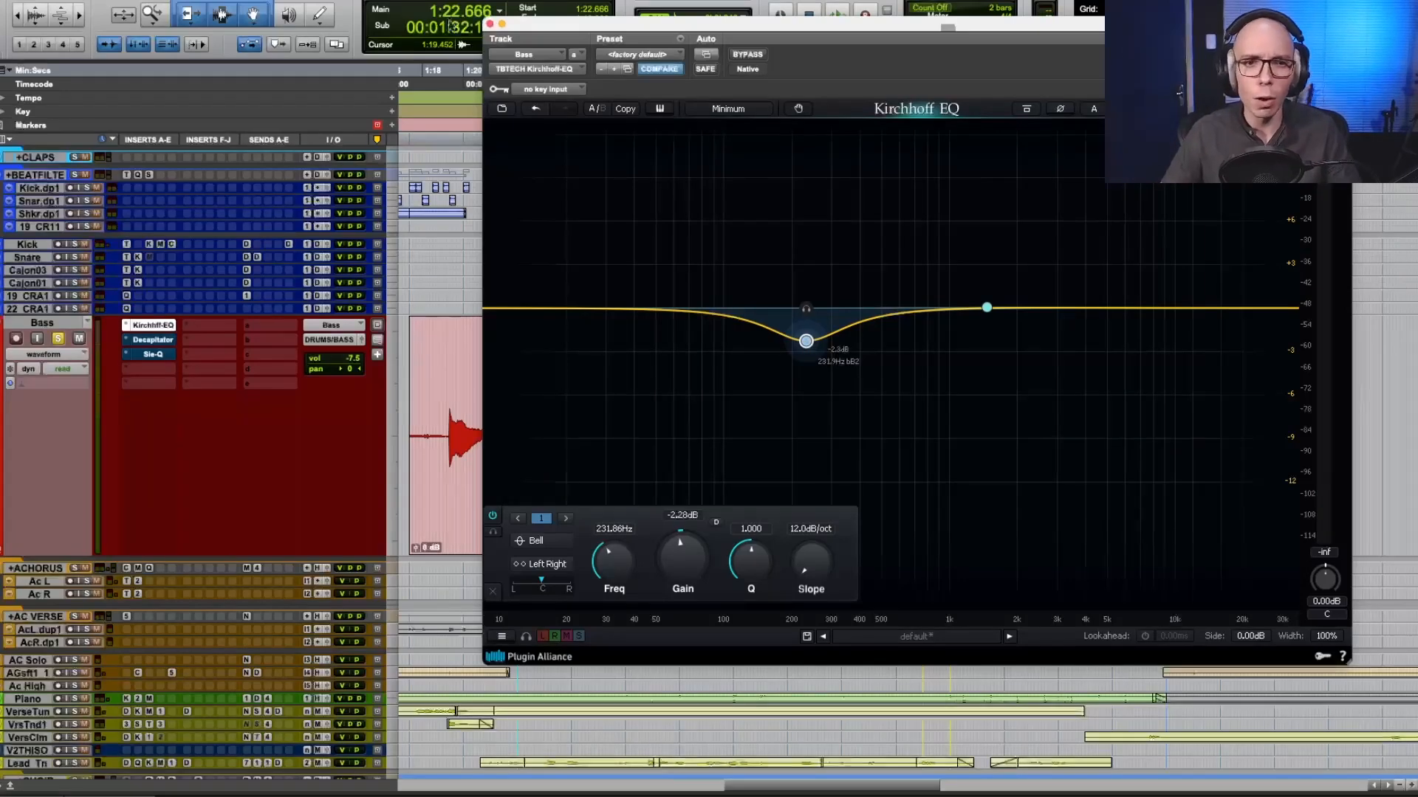
Open the Bass track's Decapitator in place of its EQ and compare the chorus with and without it, leaving it enabled.
{"action": "left_click", "coordinate": [490, 24]}
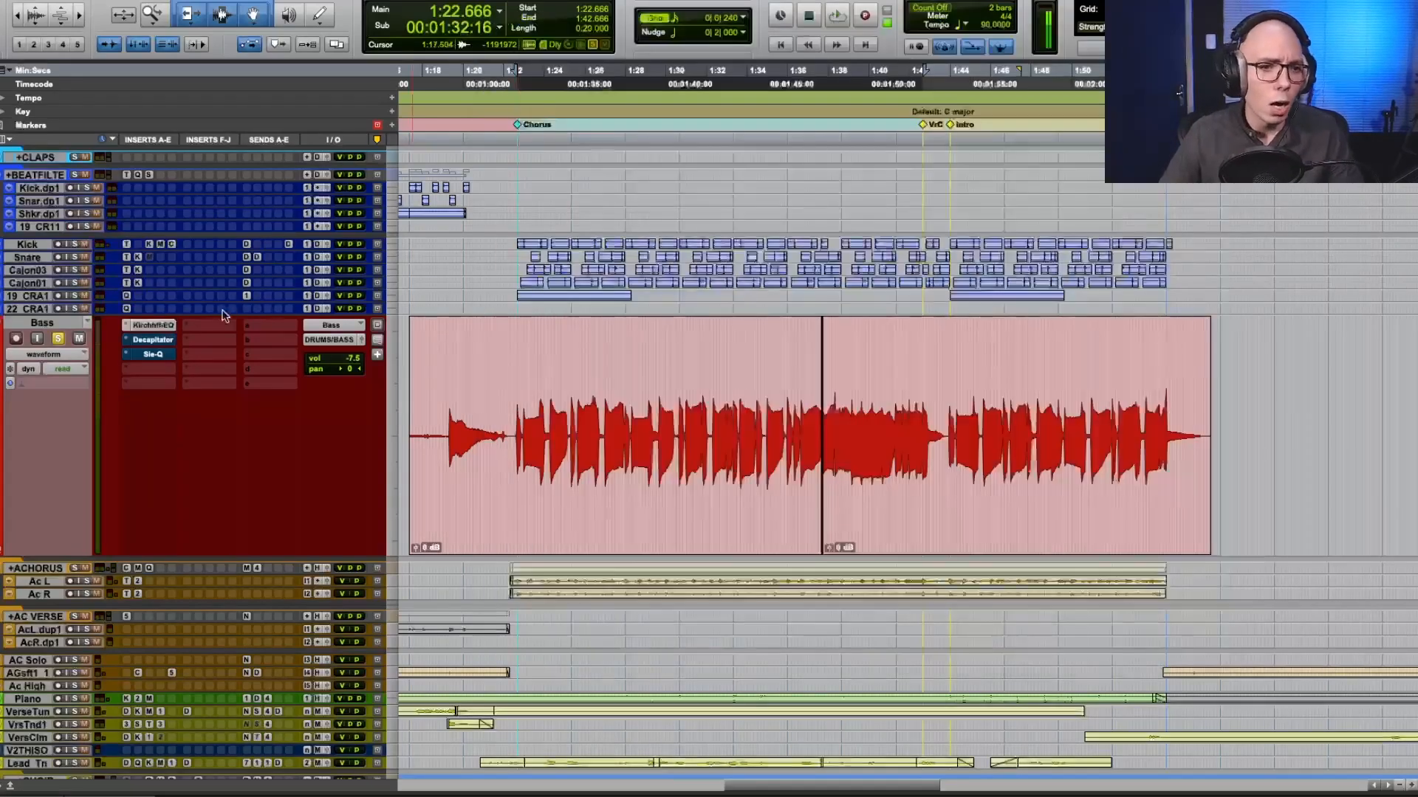
{"action": "left_click", "coordinate": [174, 340]}
{"action": "key", "text": "space"}
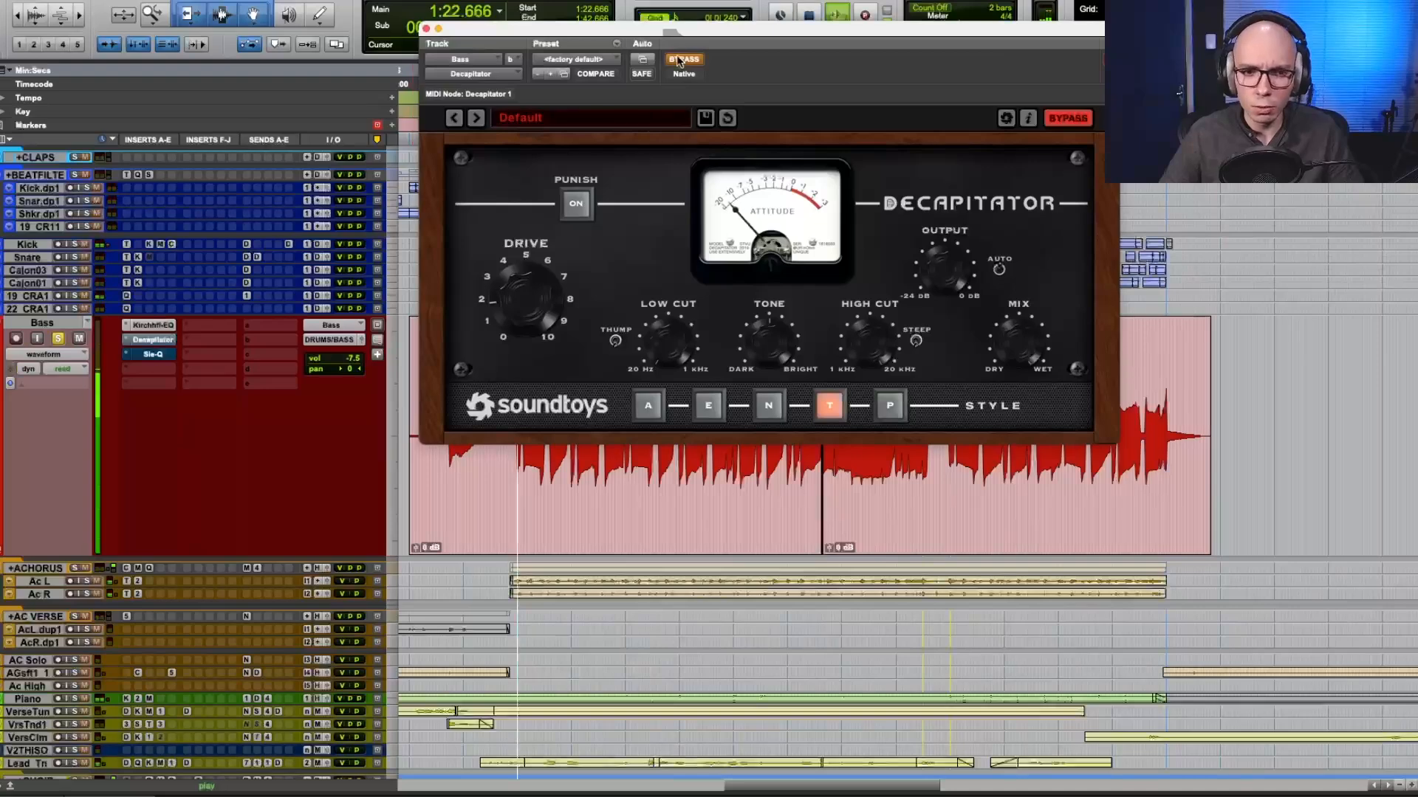
{"action": "left_click", "coordinate": [683, 60]}
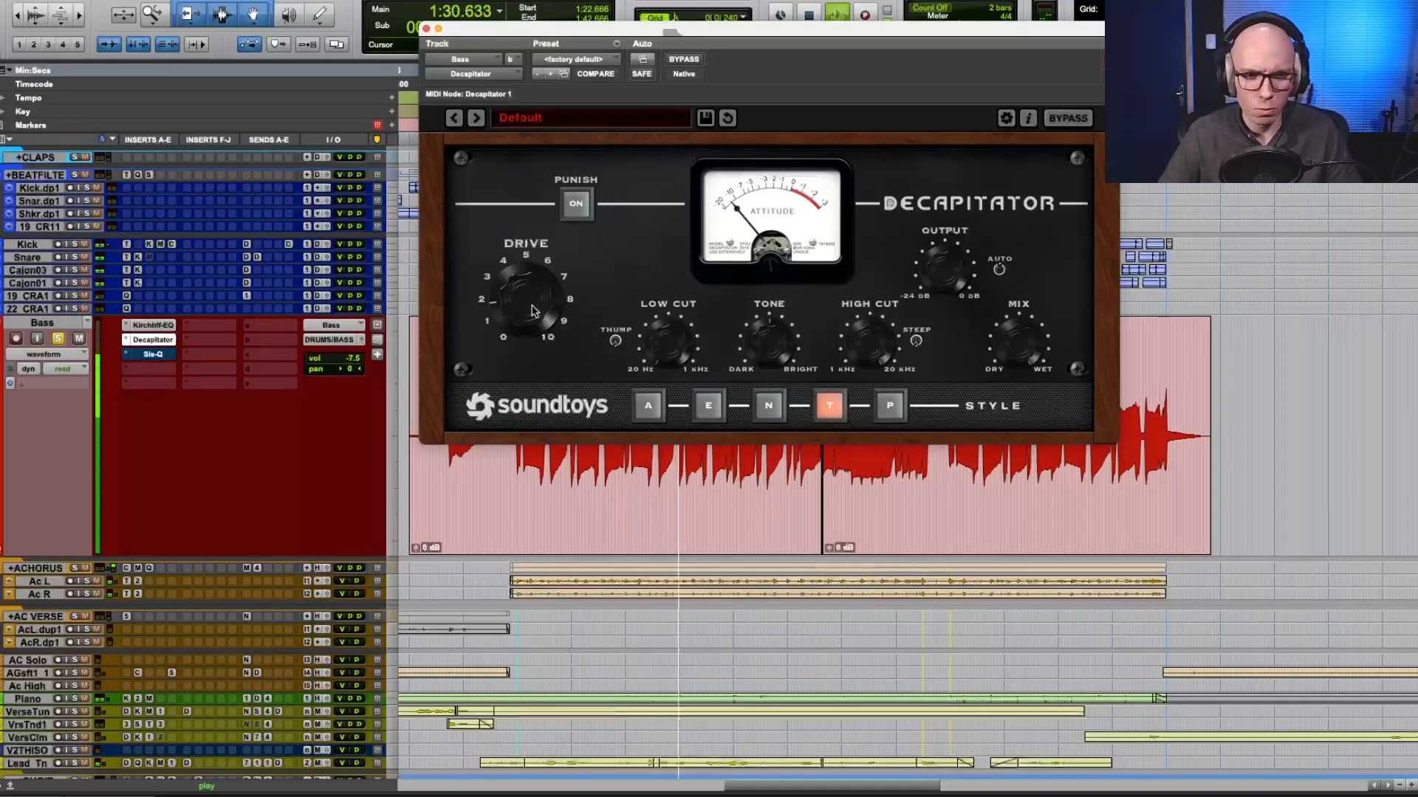
{"action": "left_click", "coordinate": [682, 61]}
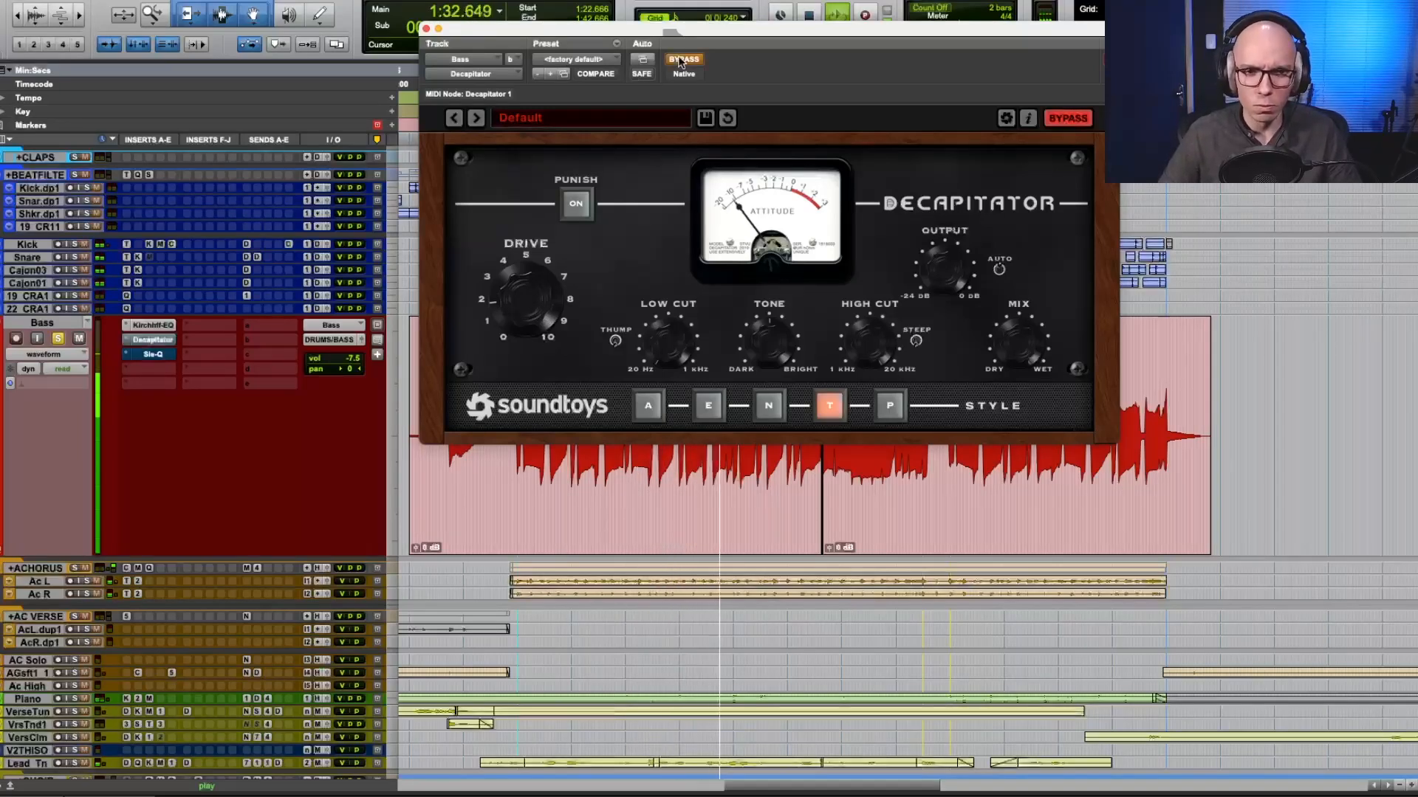
{"action": "left_click", "coordinate": [681, 61]}
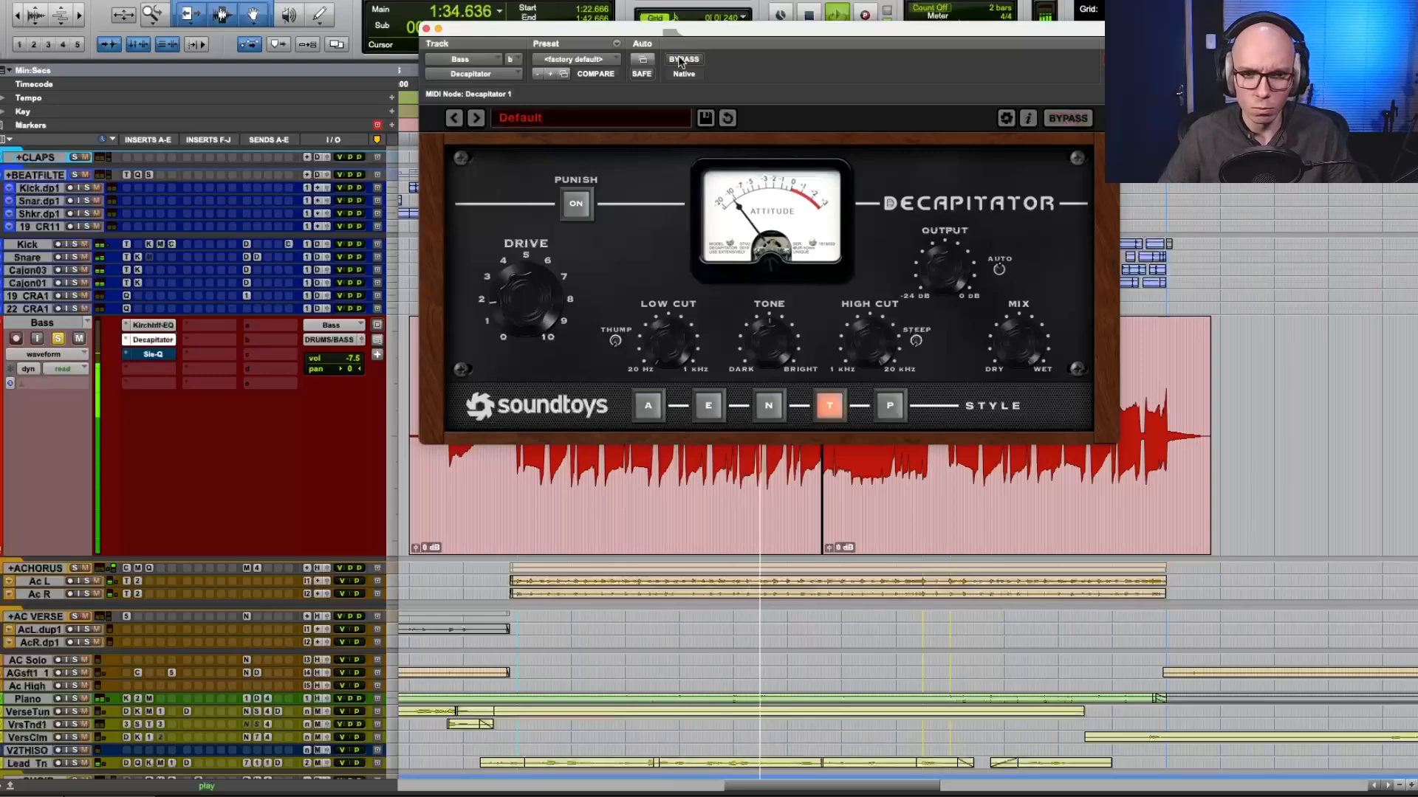
{"action": "key", "text": "space"}
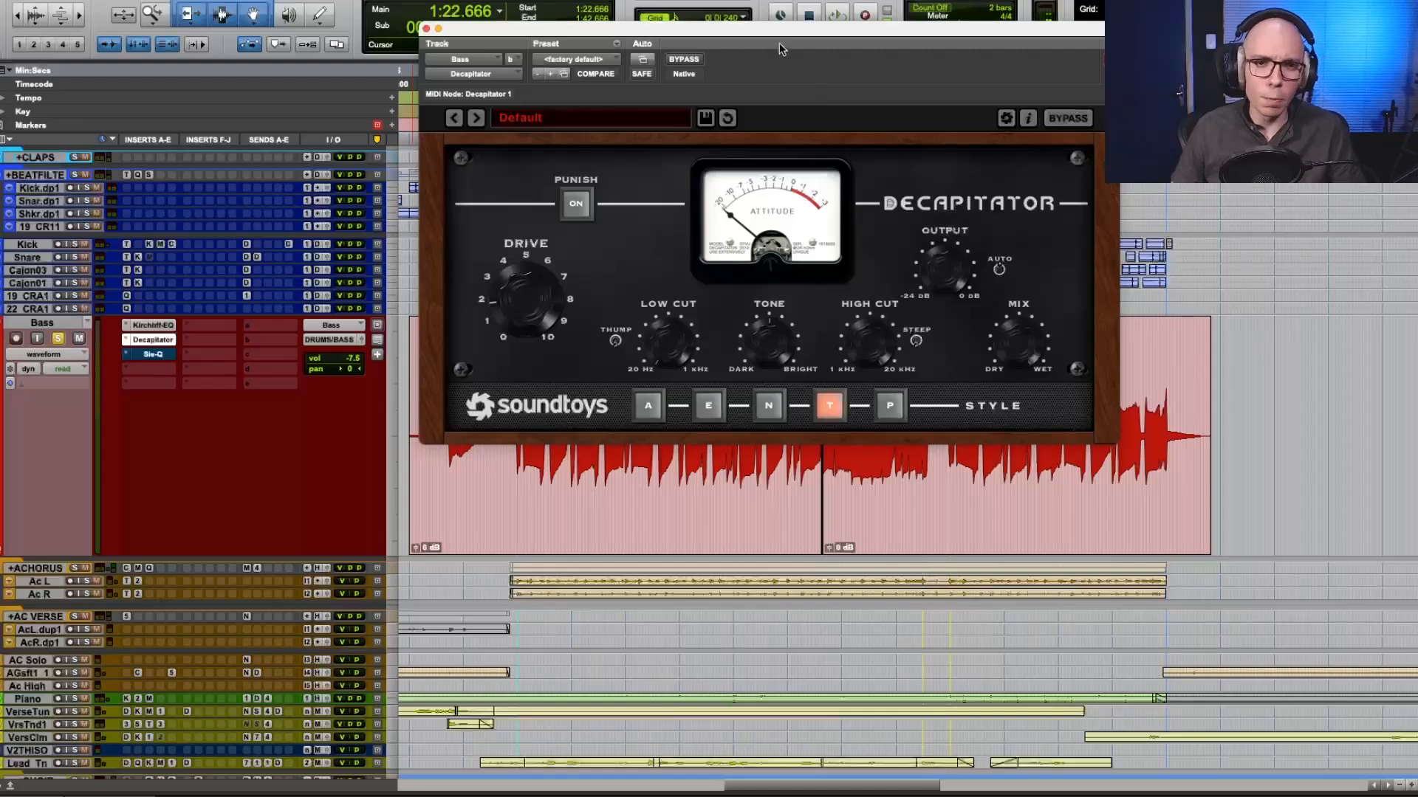
Move the Bass track's Sie-Q down one insert slot and duplicate the bypassed Decapitator into the freed slot.
{"action": "left_click_drag", "start_coordinate": [779, 43], "coordinate": [776, 57]}
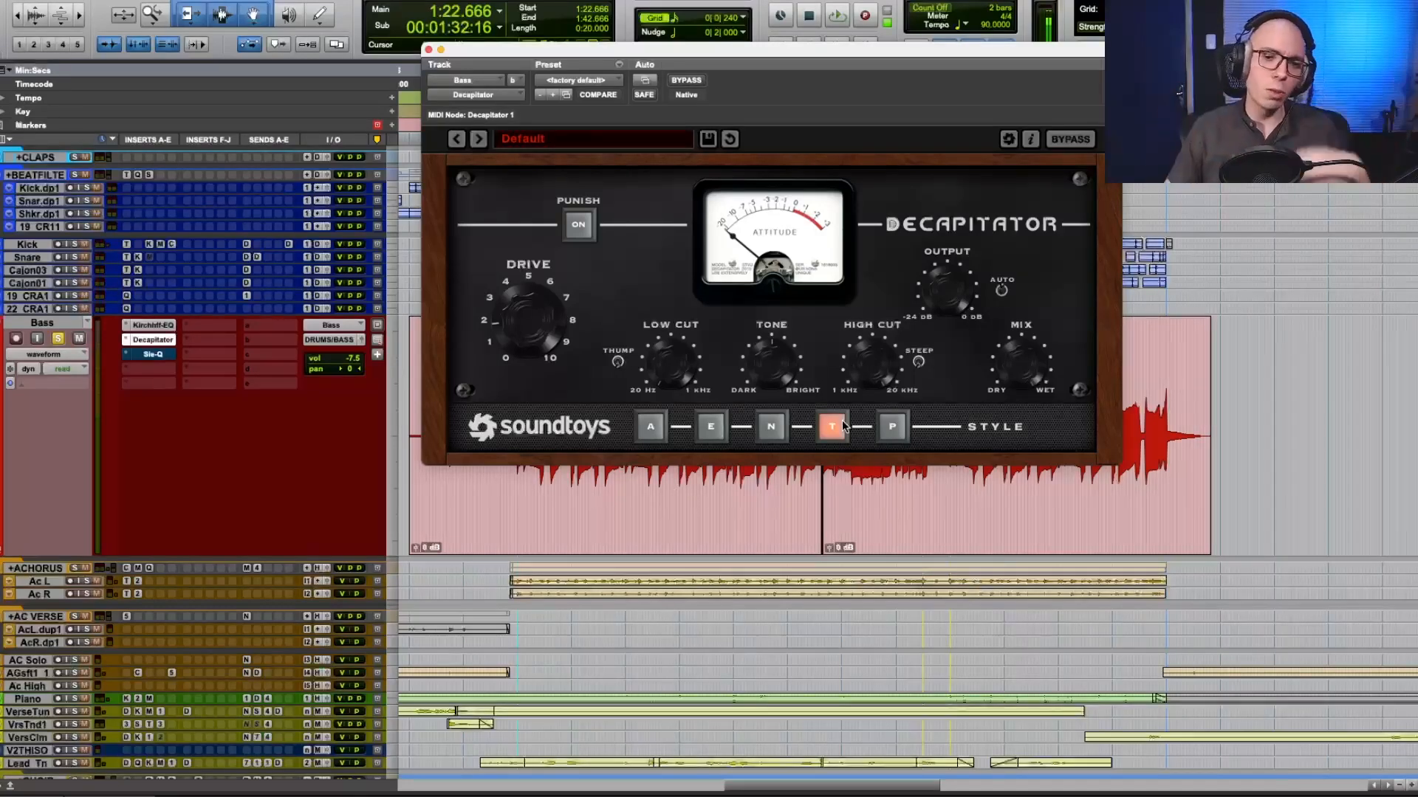
{"action": "left_click_drag", "start_coordinate": [199, 362], "coordinate": [153, 369]}
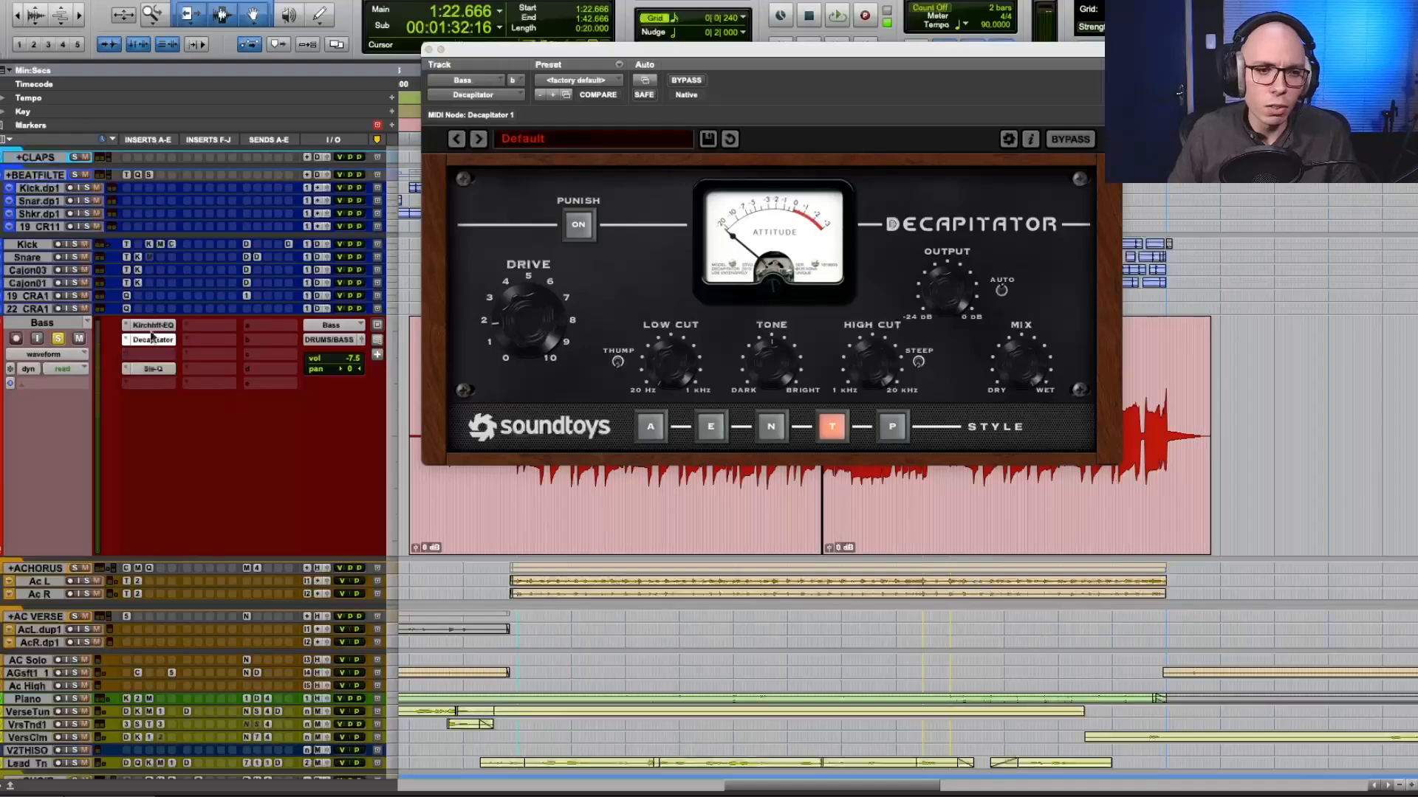
{"action": "left_click", "coordinate": [164, 344], "text": "super"}
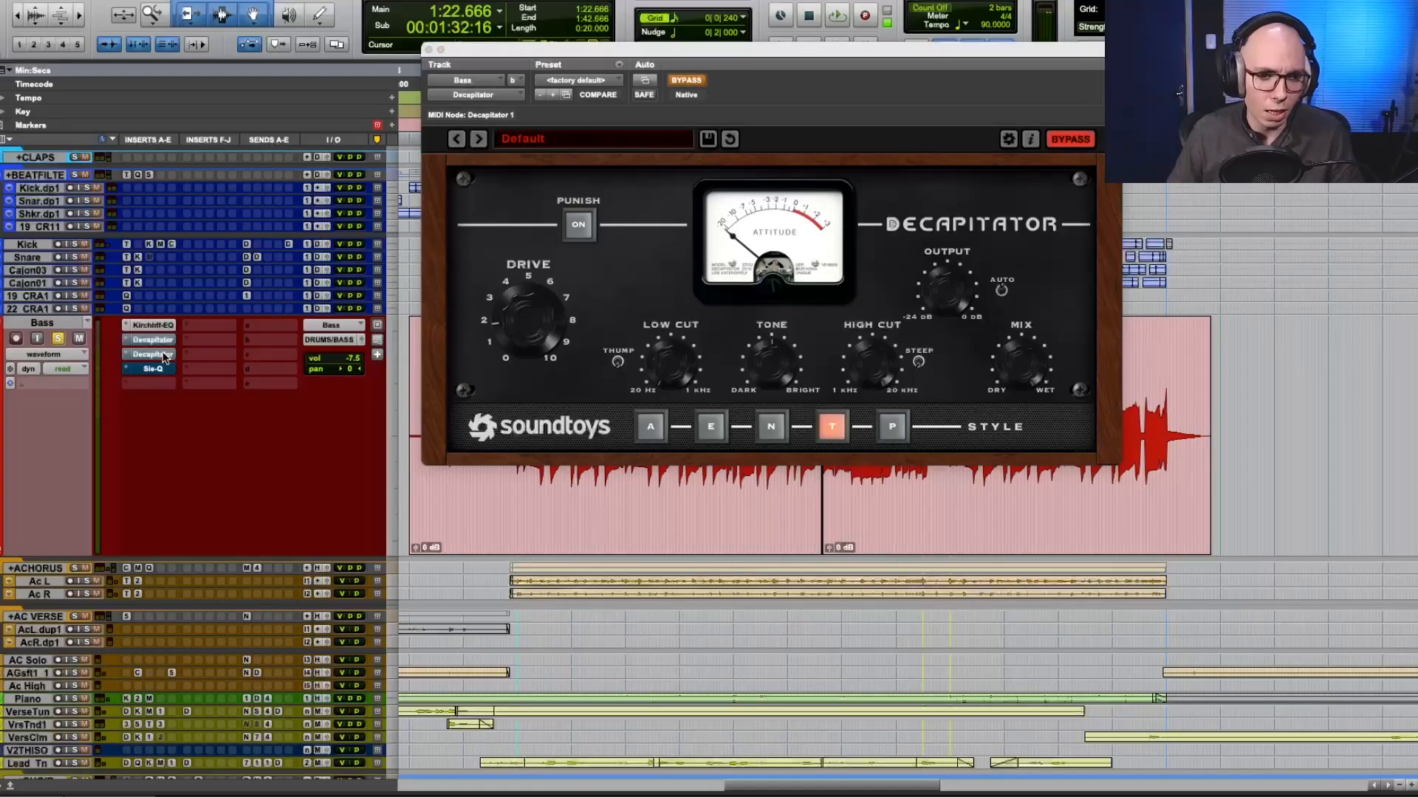
Make the original Decapitator on the Bass track inactive and open its duplicate.
{"action": "left_click", "coordinate": [163, 356]}
{"action": "left_click", "coordinate": [164, 356]}
{"action": "left_click", "coordinate": [163, 356]}
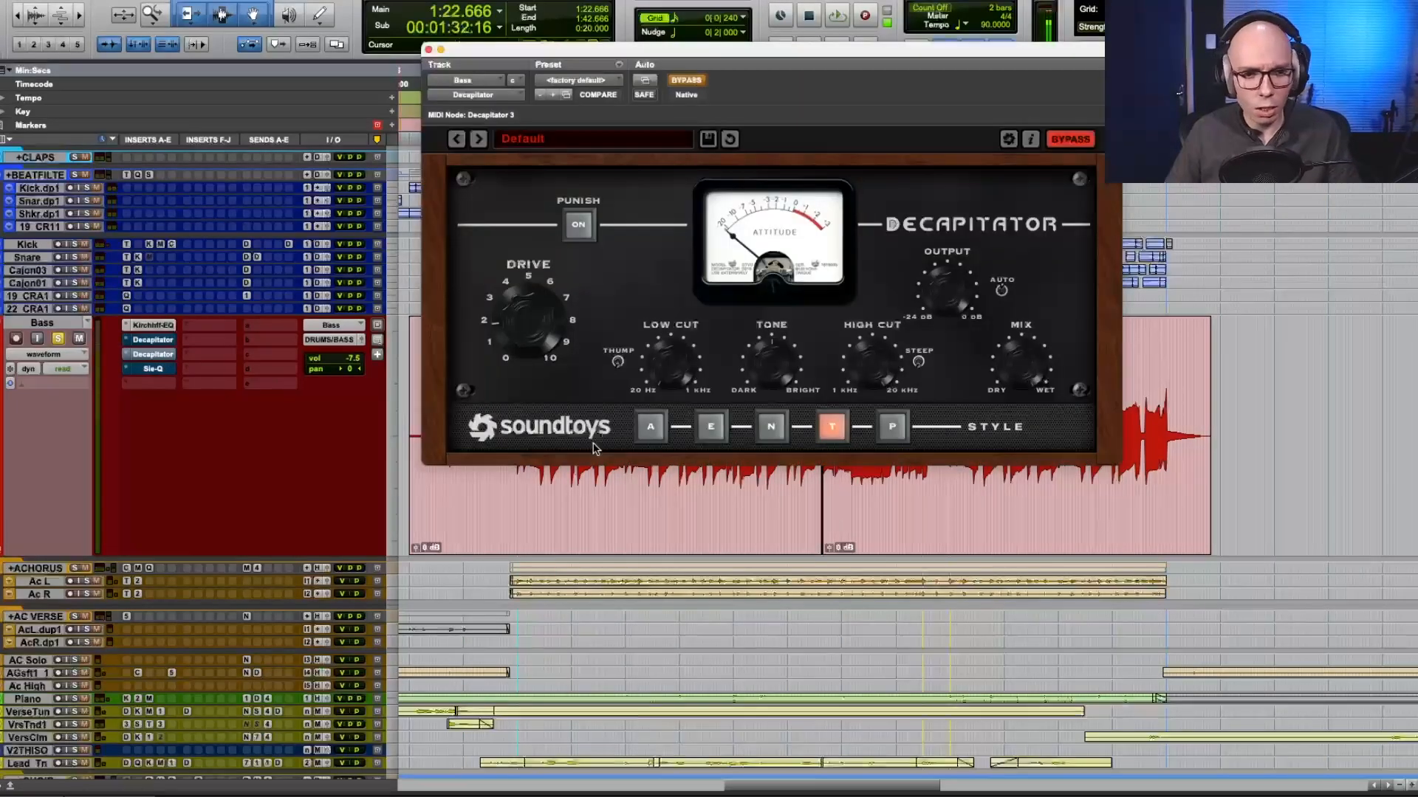
Set the duplicate Decapitator to style A, play the chorus with it out of bypass, and switch it to style E.
{"action": "left_click", "coordinate": [649, 425]}
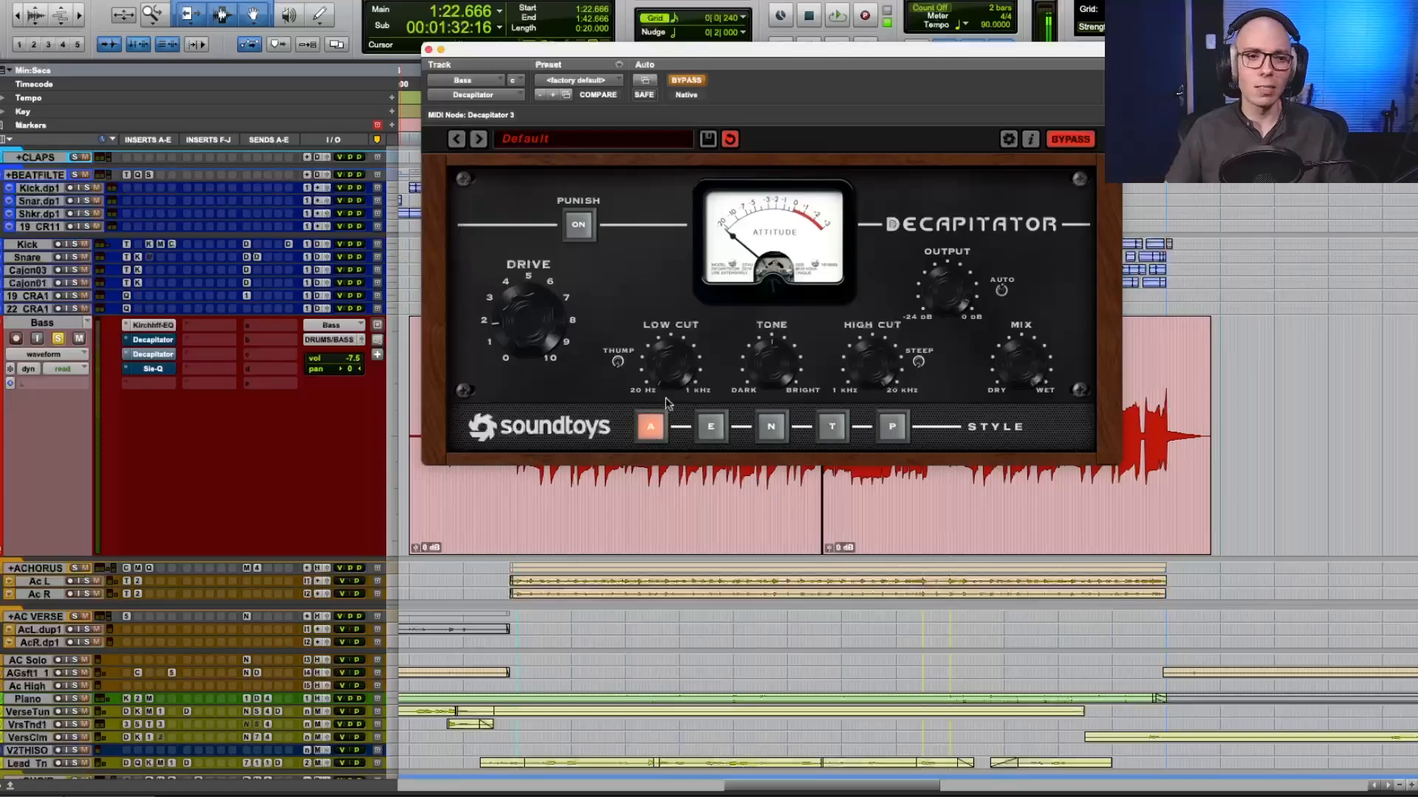
{"action": "key", "text": "space"}
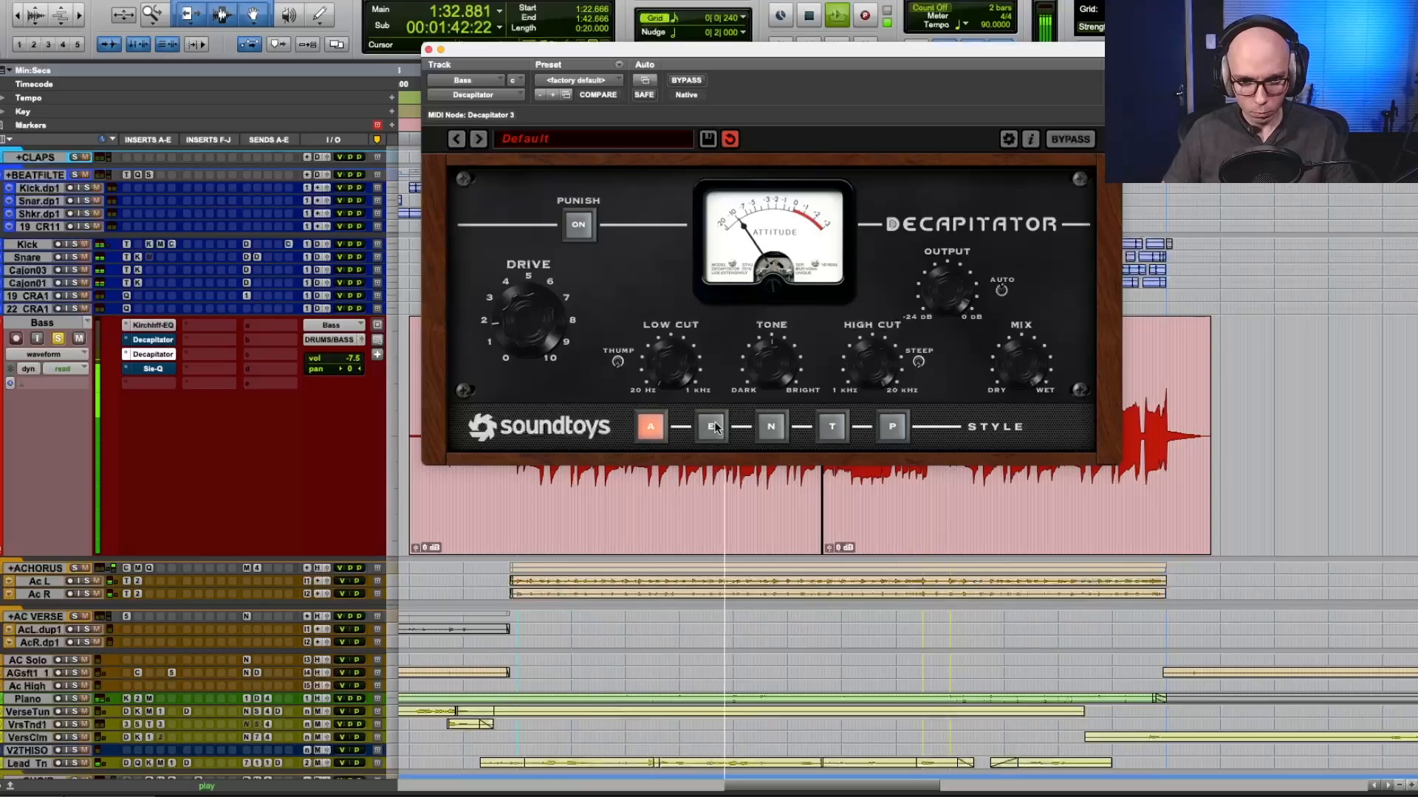
{"action": "left_click", "coordinate": [713, 426]}
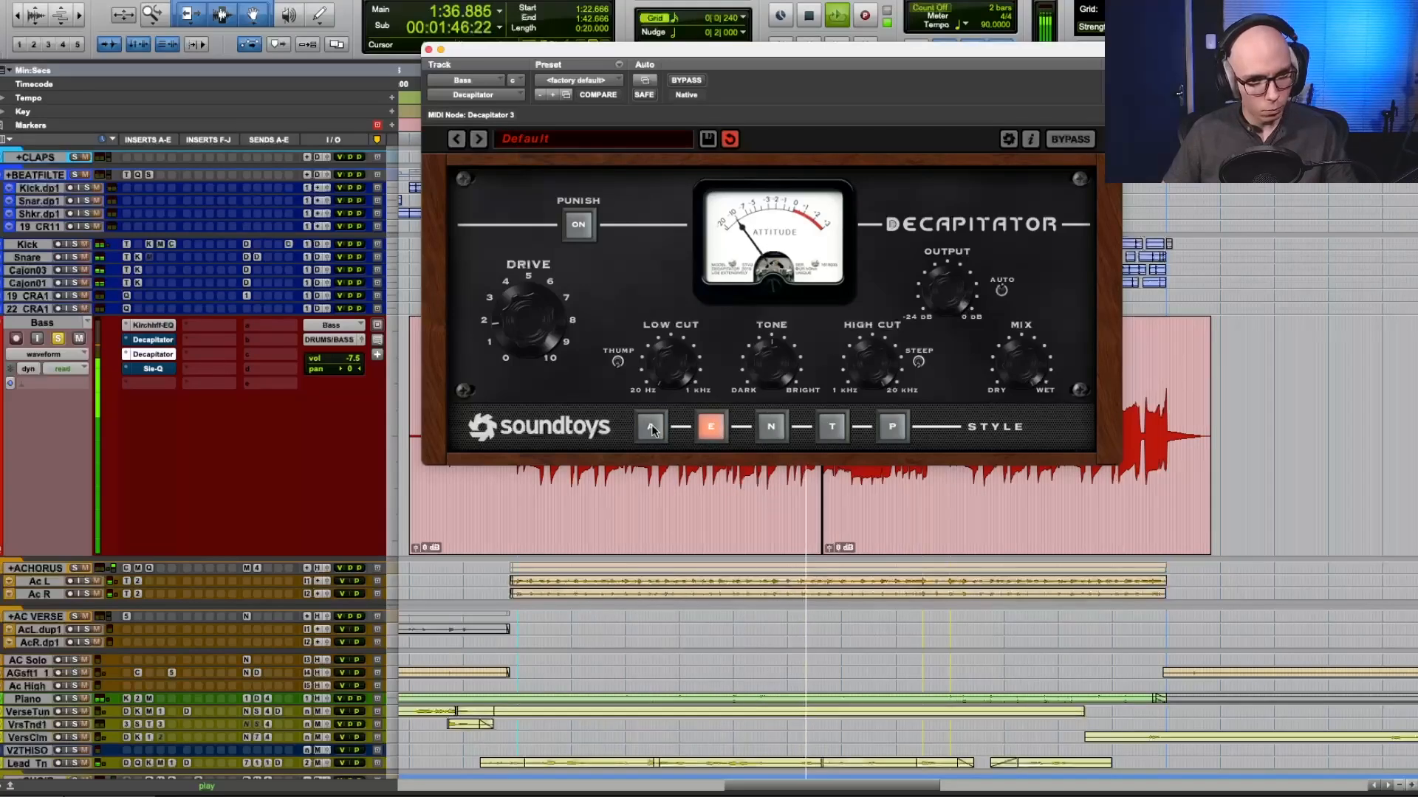
{"action": "key", "text": "space"}
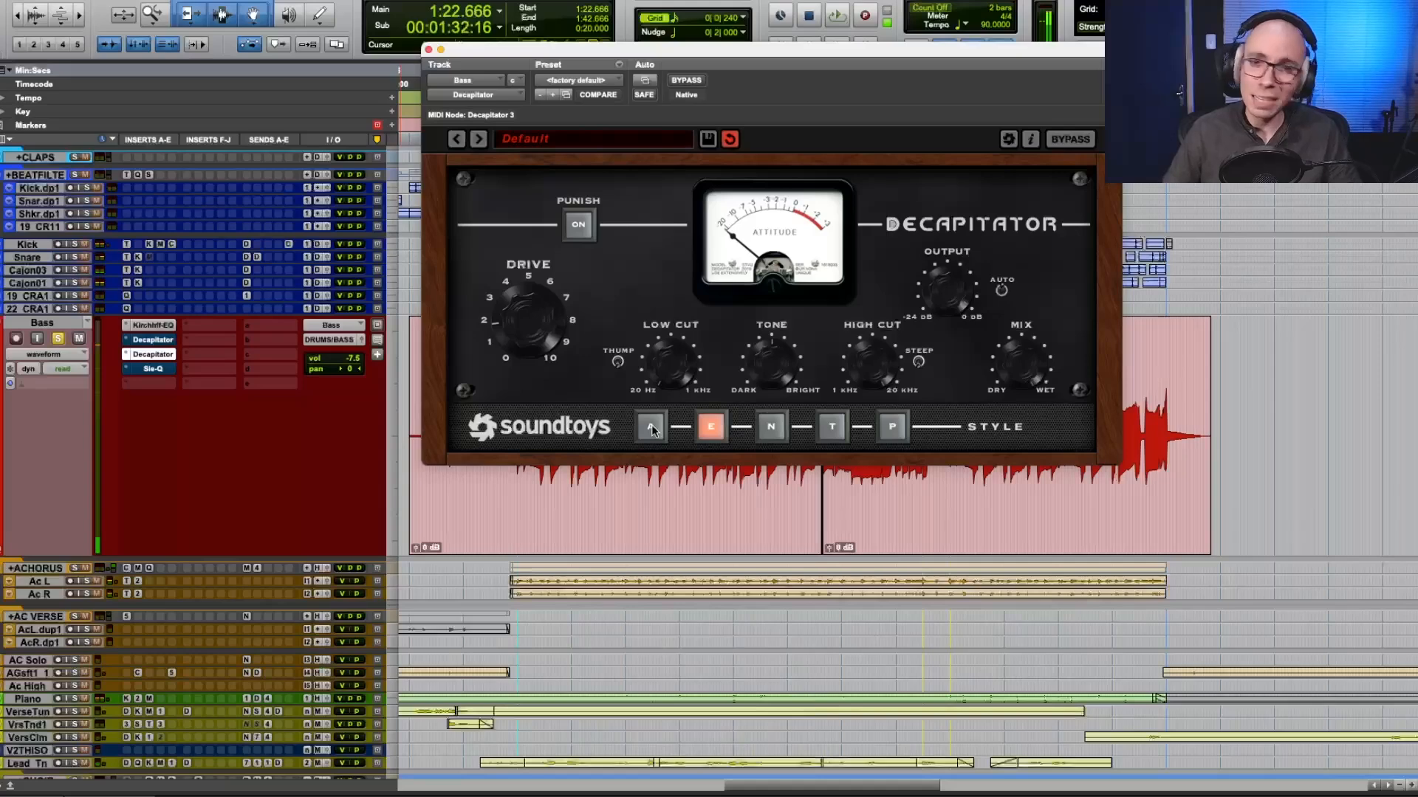
Play the chorus and alternate the duplicate Decapitator between styles N and A to compare their saturation on the bass.
{"action": "key", "text": "space"}
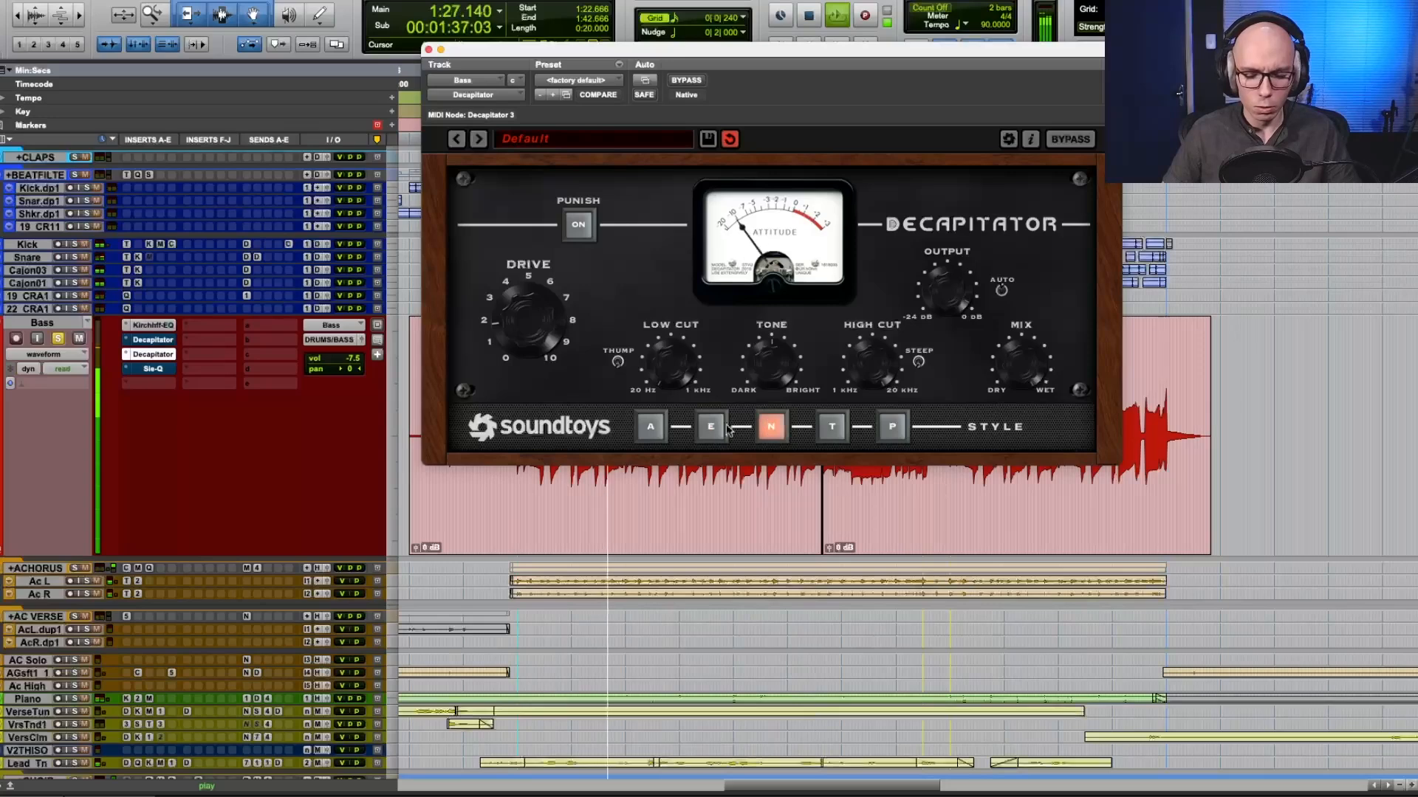
{"action": "left_click", "coordinate": [647, 428]}
{"action": "left_click", "coordinate": [771, 429]}
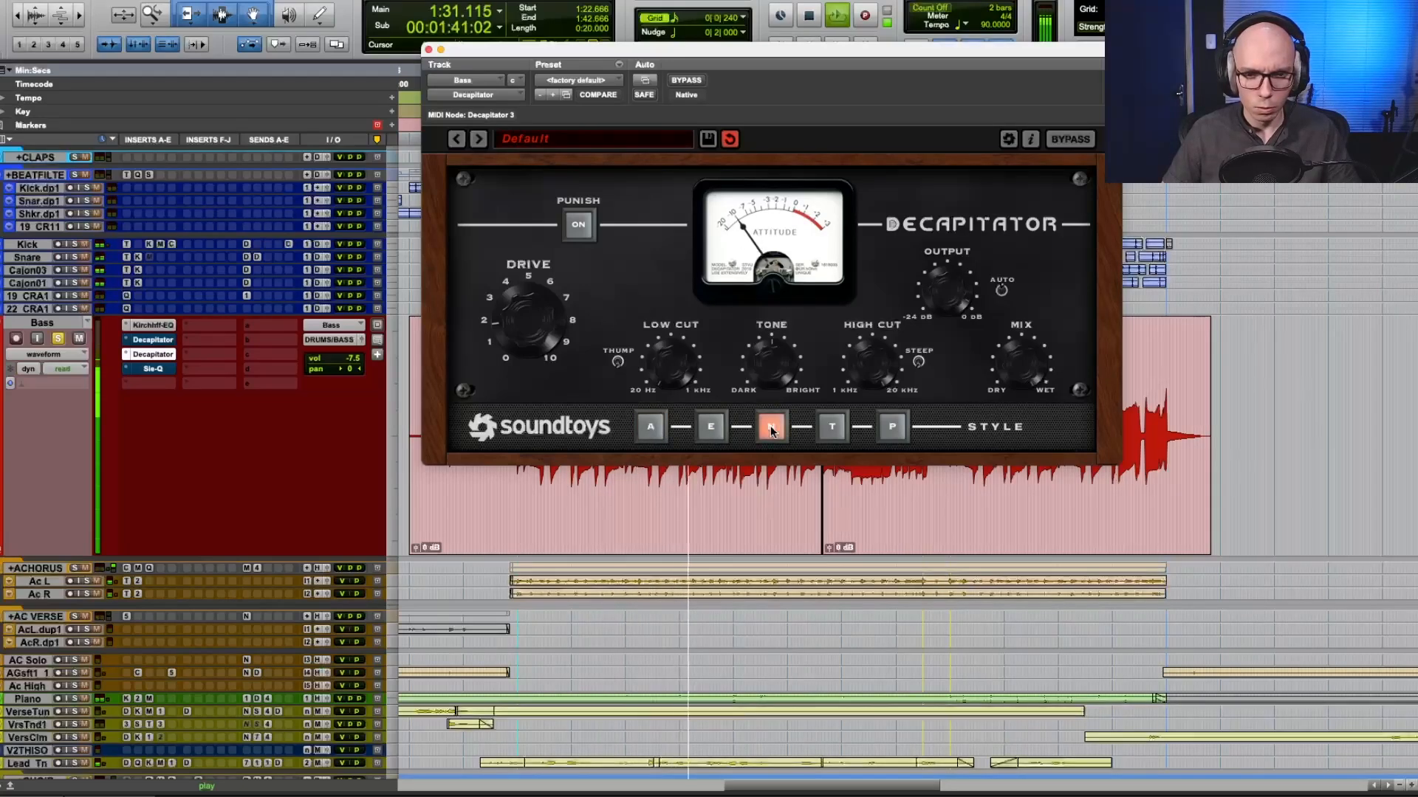
{"action": "left_click", "coordinate": [653, 430]}
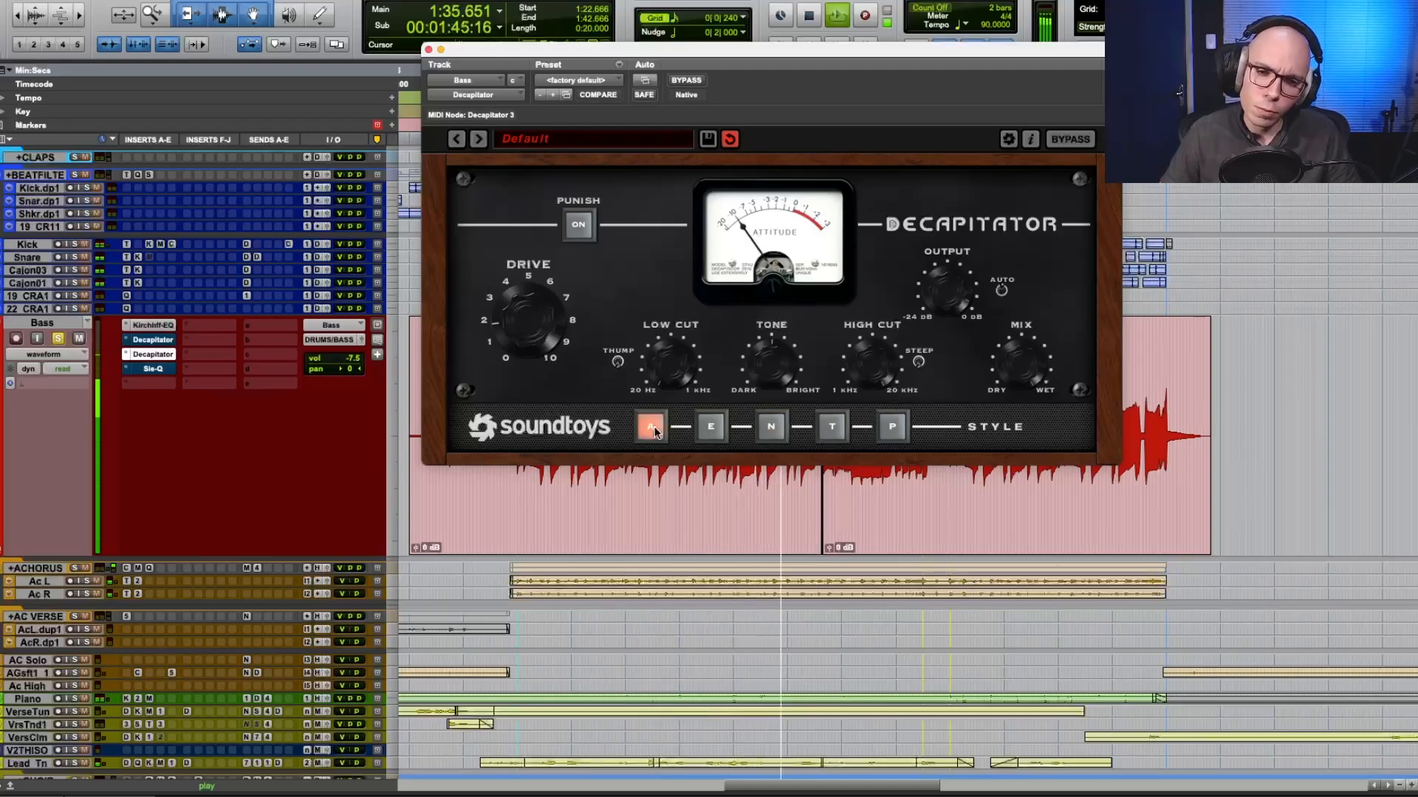
{"action": "left_click", "coordinate": [771, 428]}
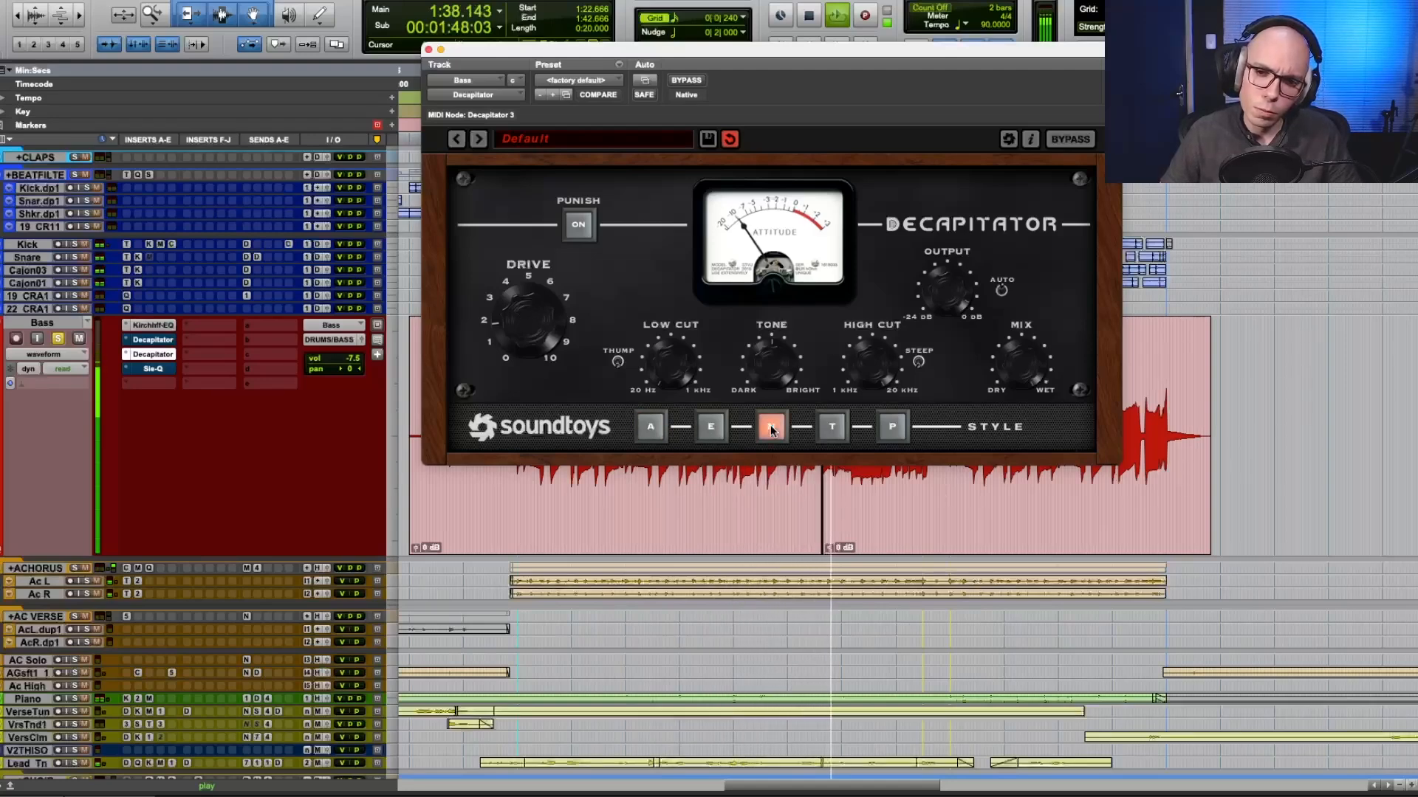
{"action": "left_click", "coordinate": [651, 427]}
{"action": "left_click", "coordinate": [767, 428]}
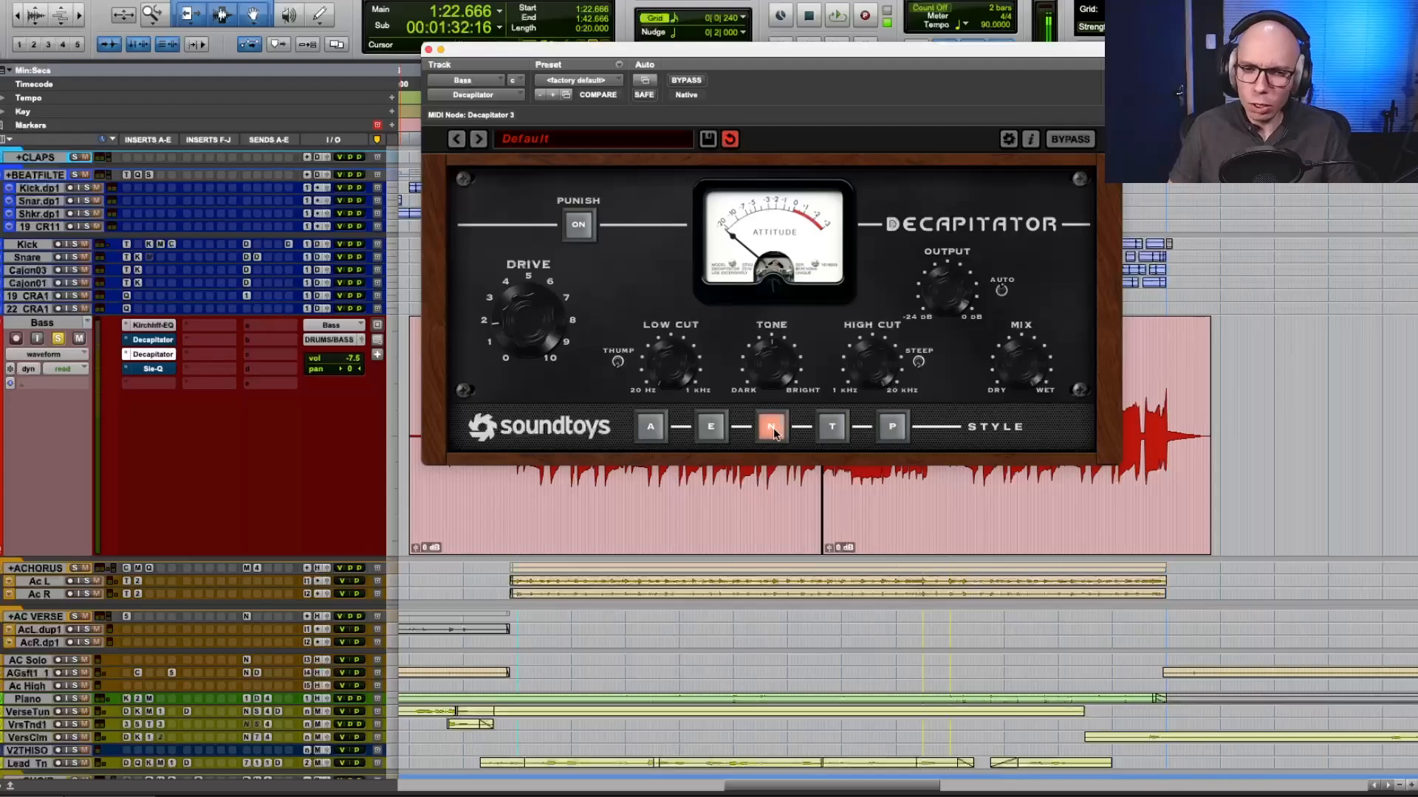
Replay the chorus and compare Decapitator style A against style N two more times, finishing on N.
{"action": "key", "text": "space"}
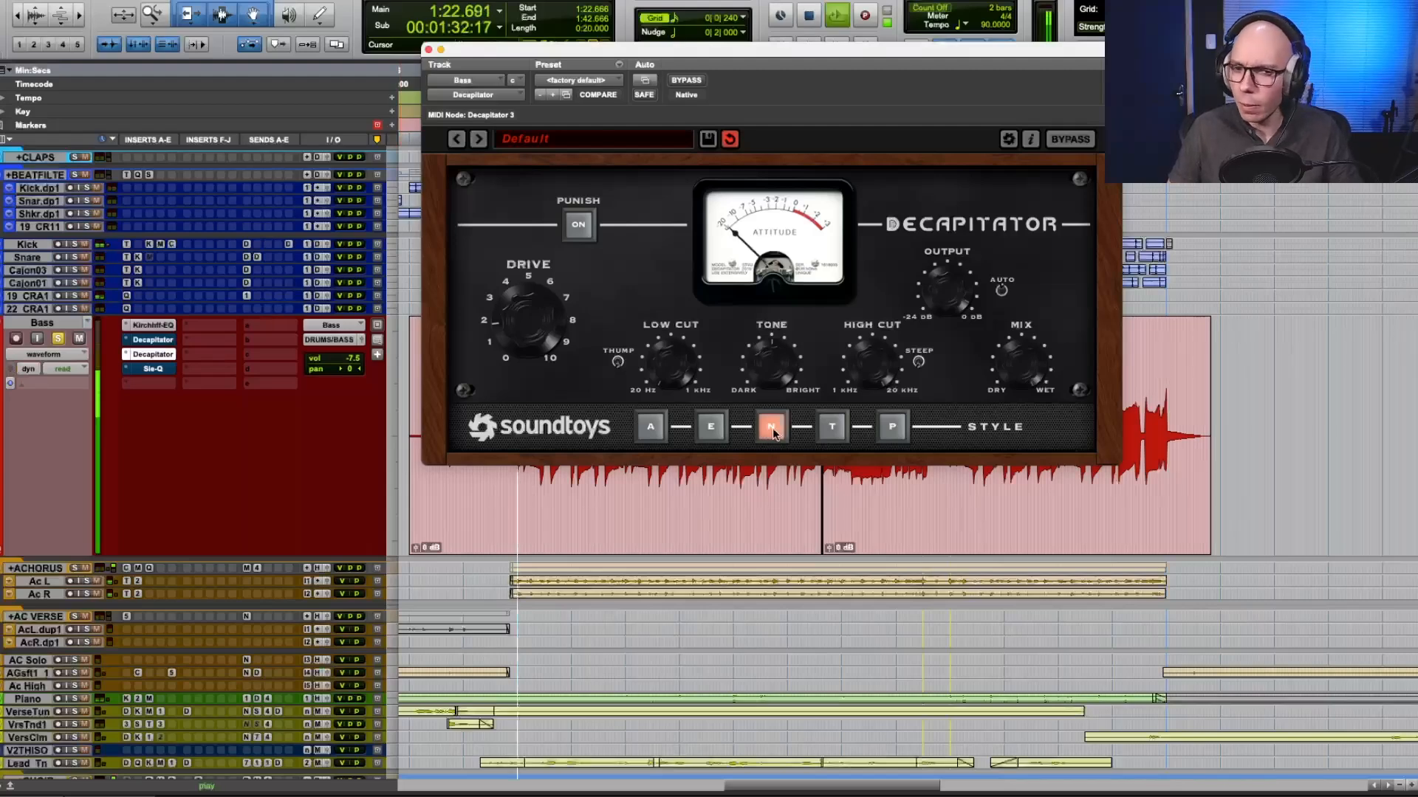
{"action": "left_click", "coordinate": [651, 428]}
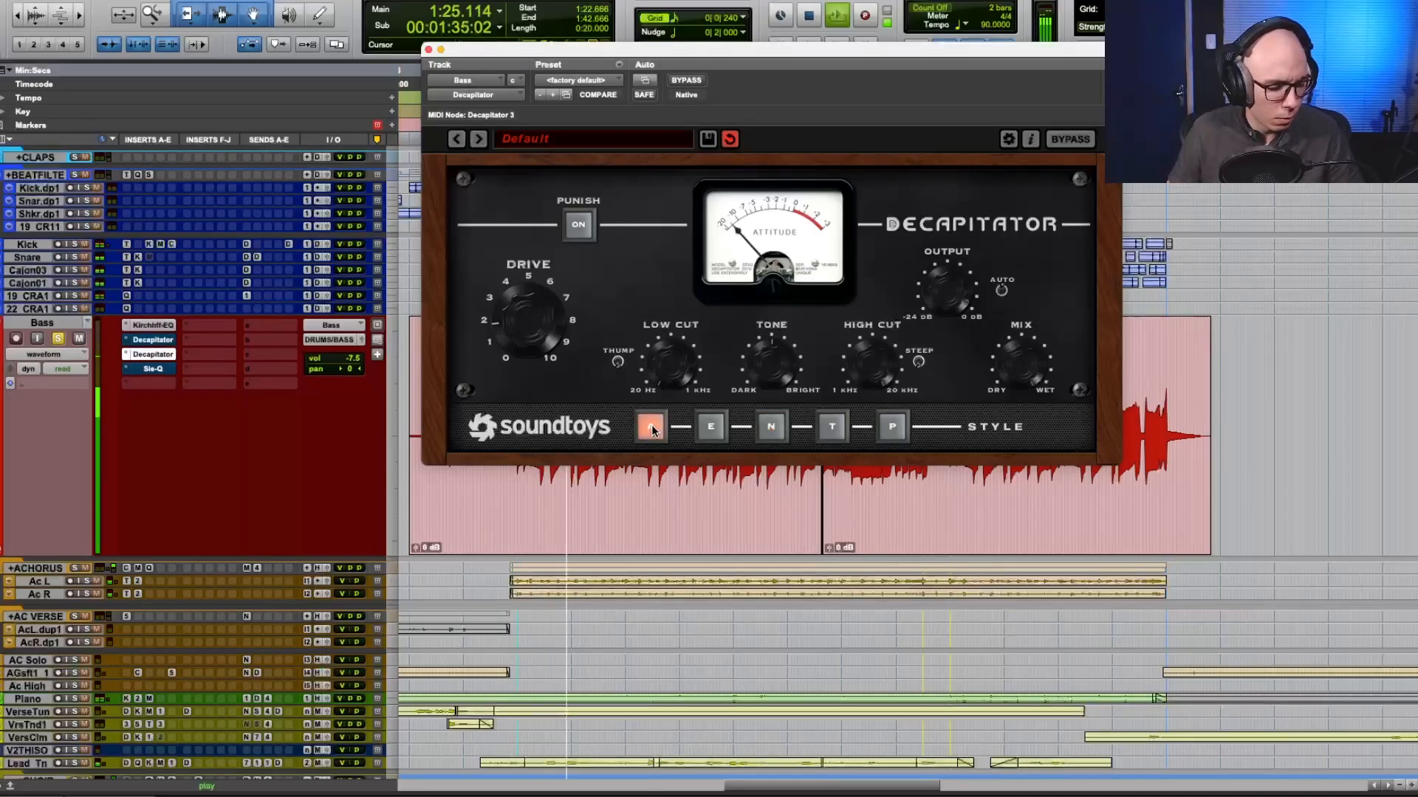
{"action": "left_click", "coordinate": [773, 427]}
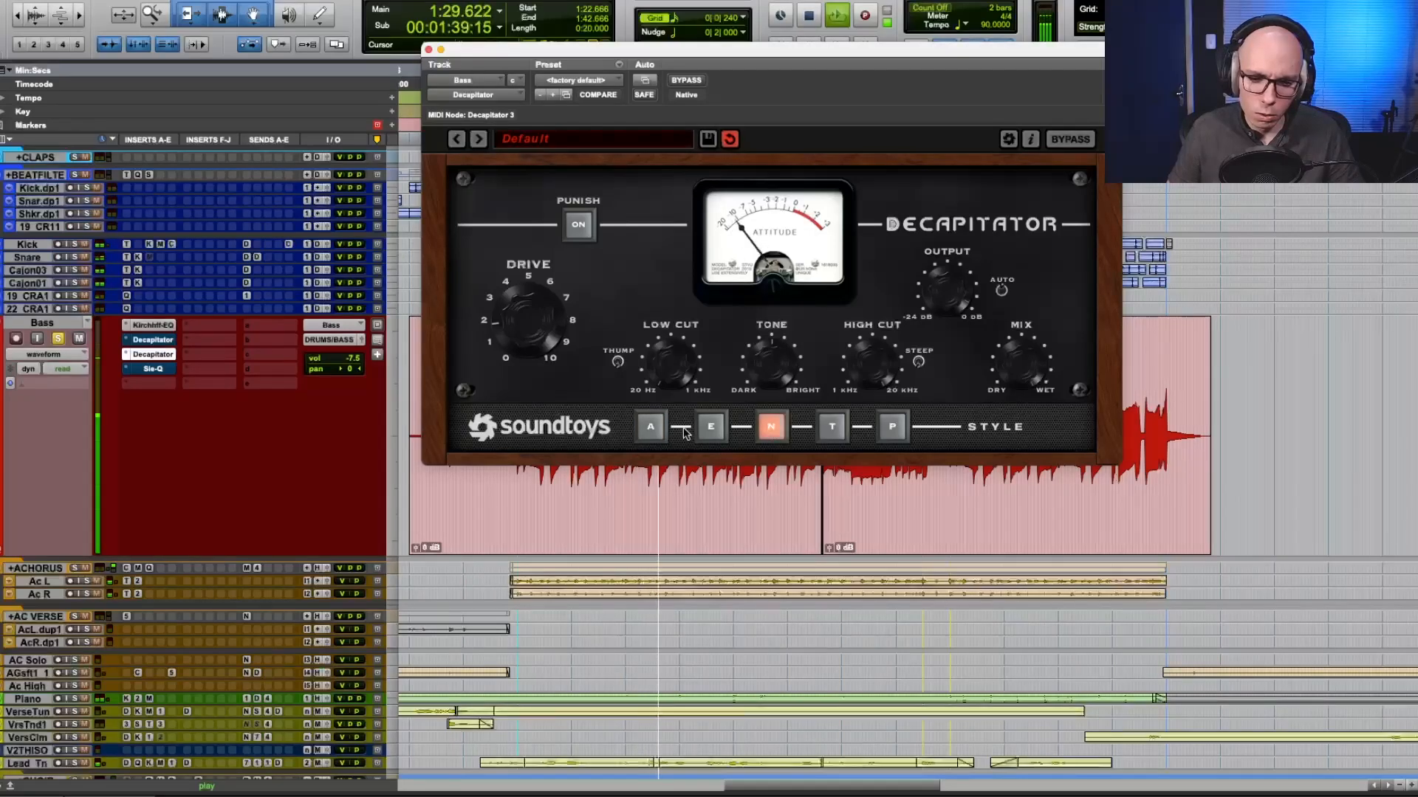
{"action": "left_click", "coordinate": [651, 429]}
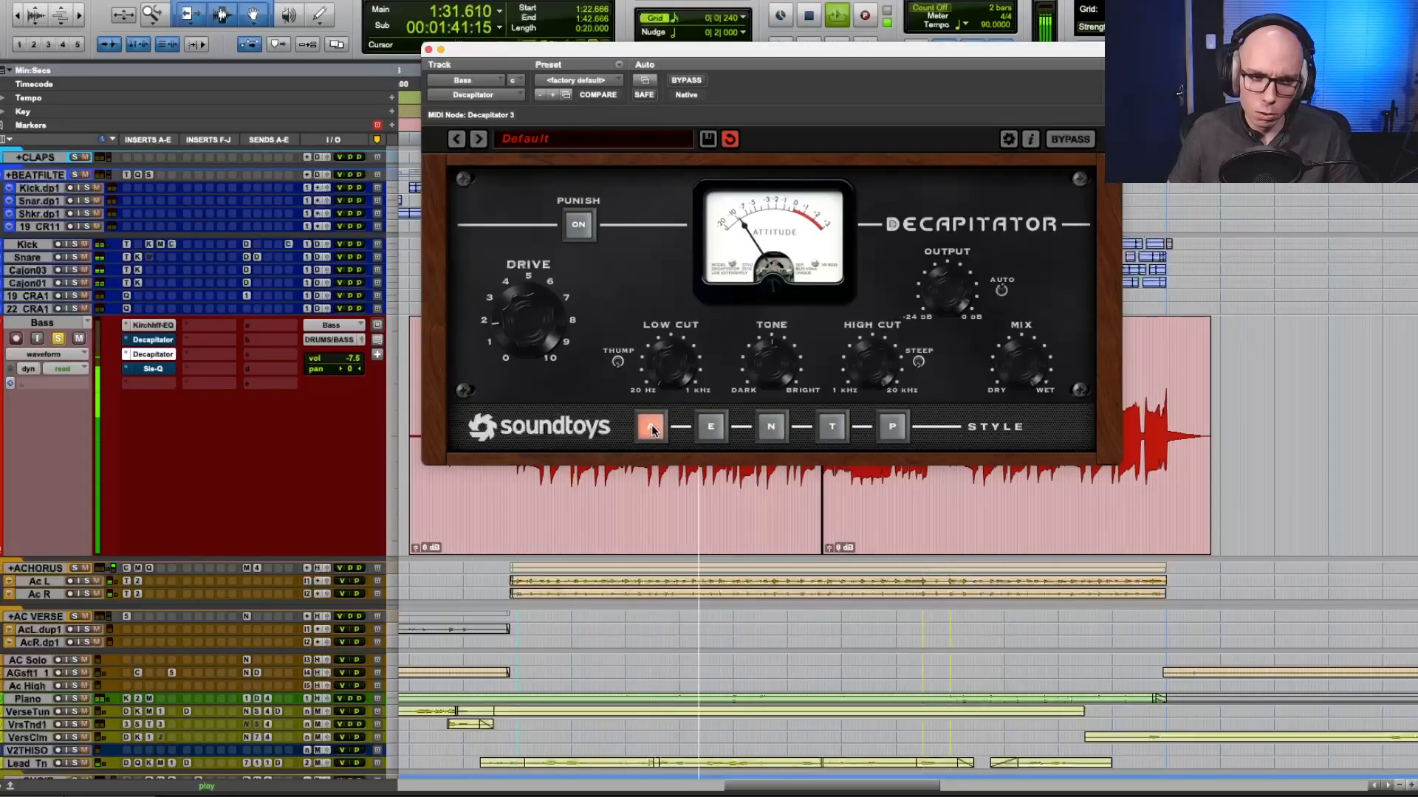
{"action": "left_click", "coordinate": [780, 432]}
{"action": "key", "text": "space"}
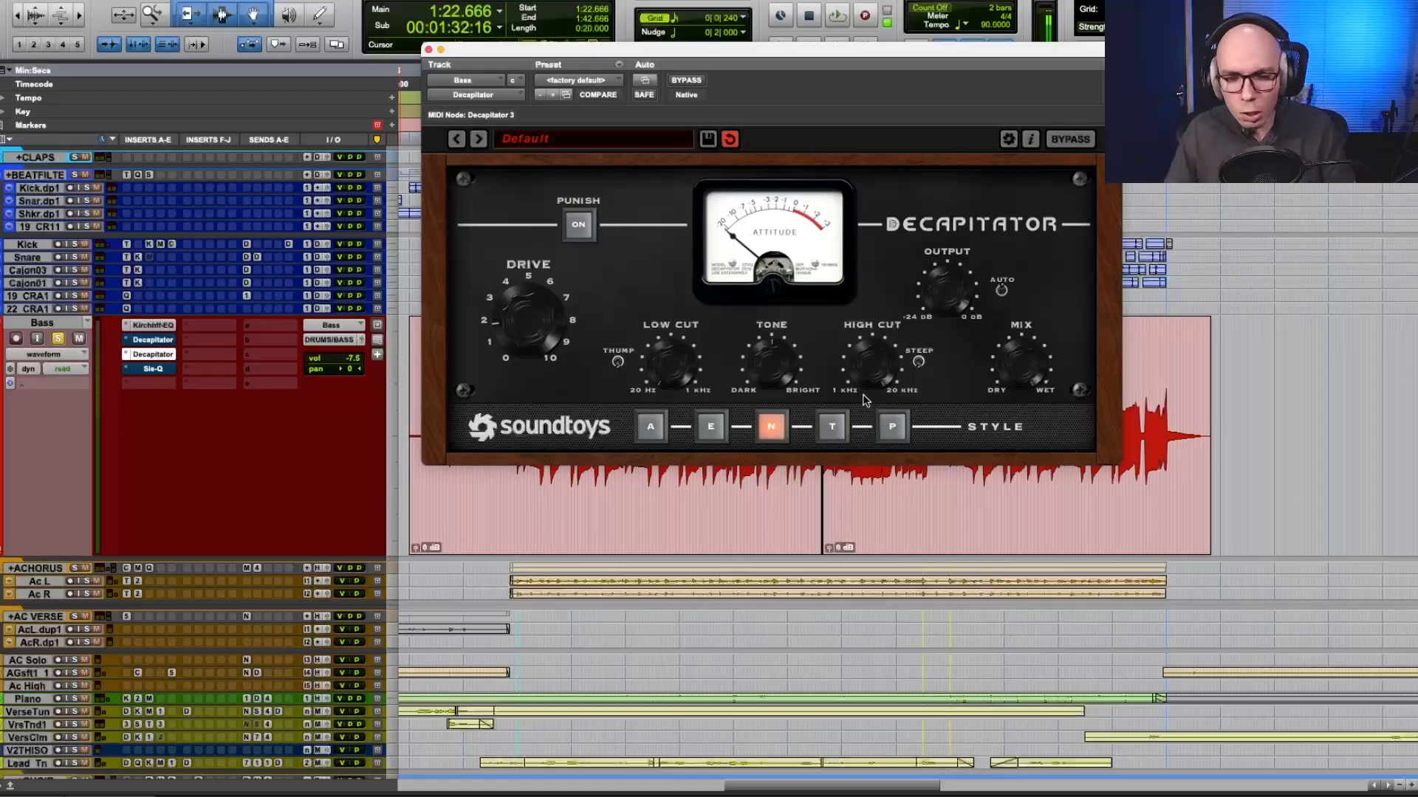
Play the chorus from its start again, switching Decapitator from style N to A and back once.
{"action": "key", "text": "space"}
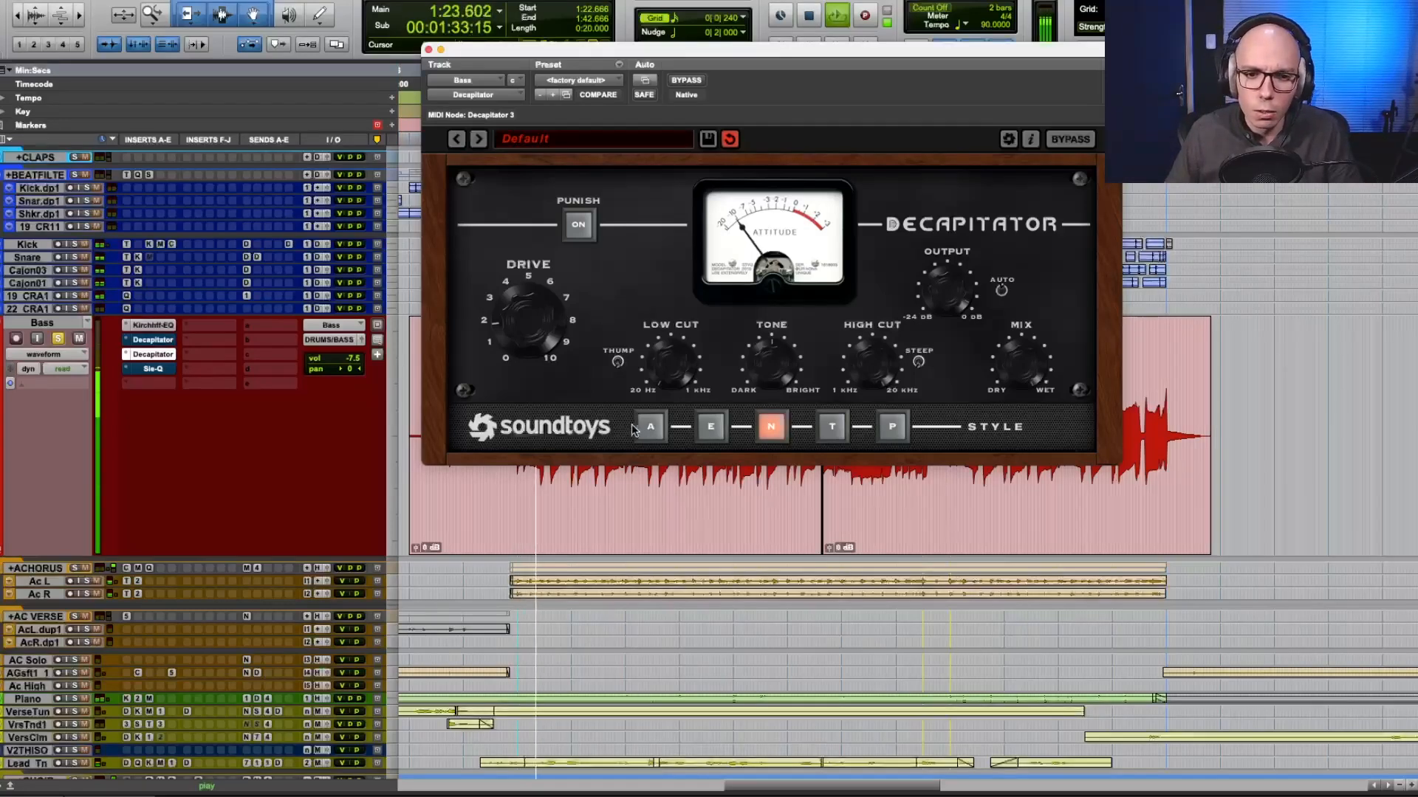
{"action": "left_click", "coordinate": [649, 427]}
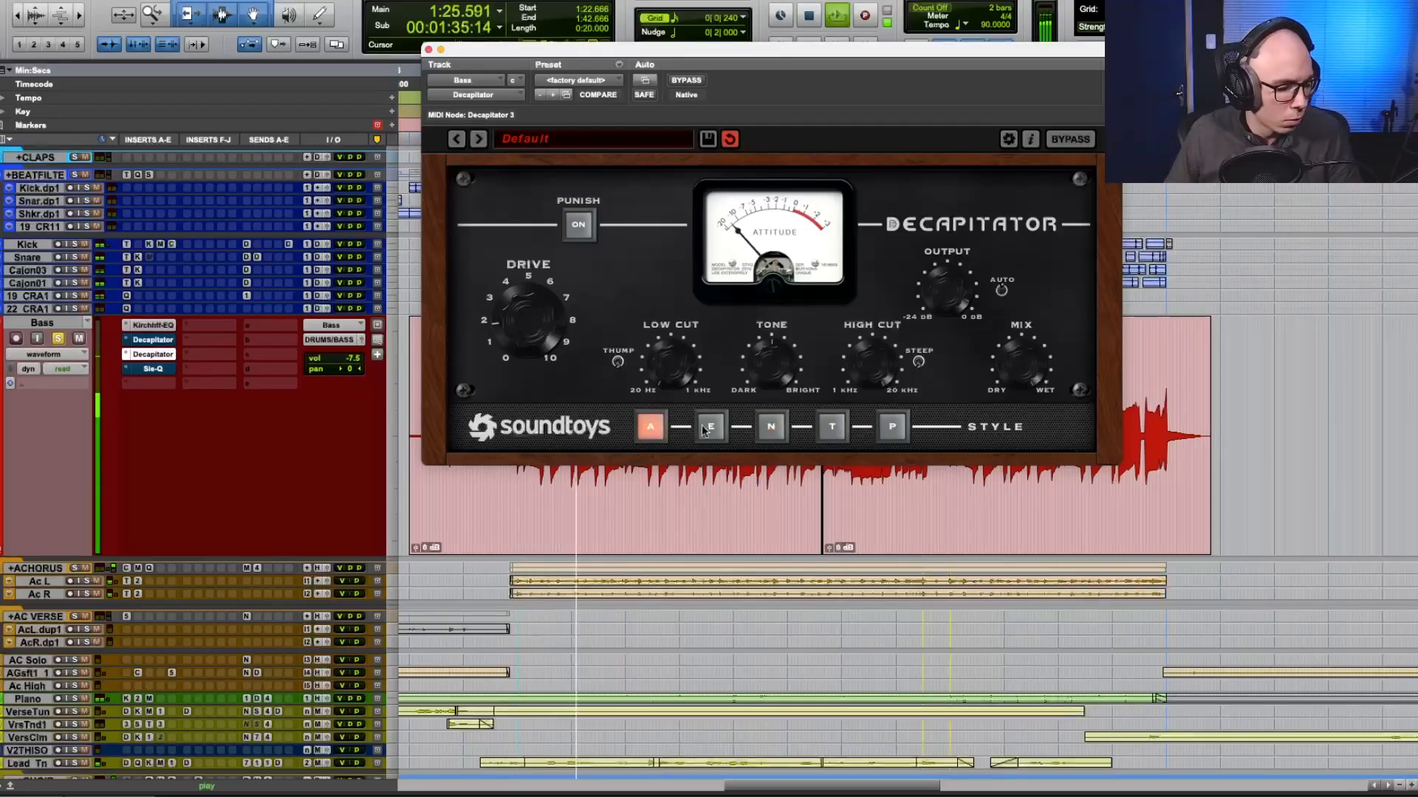
{"action": "left_click", "coordinate": [772, 428]}
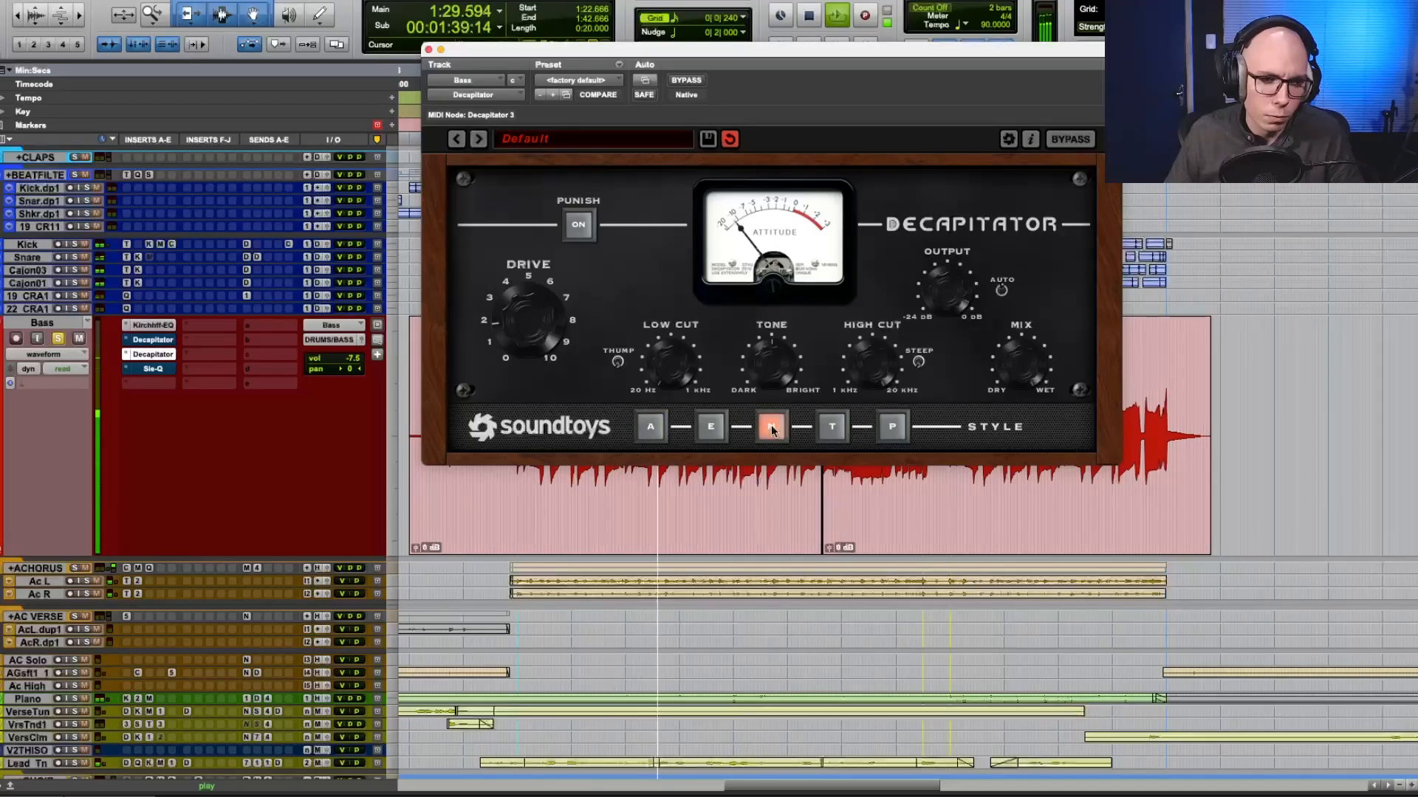
{"action": "key", "text": "space"}
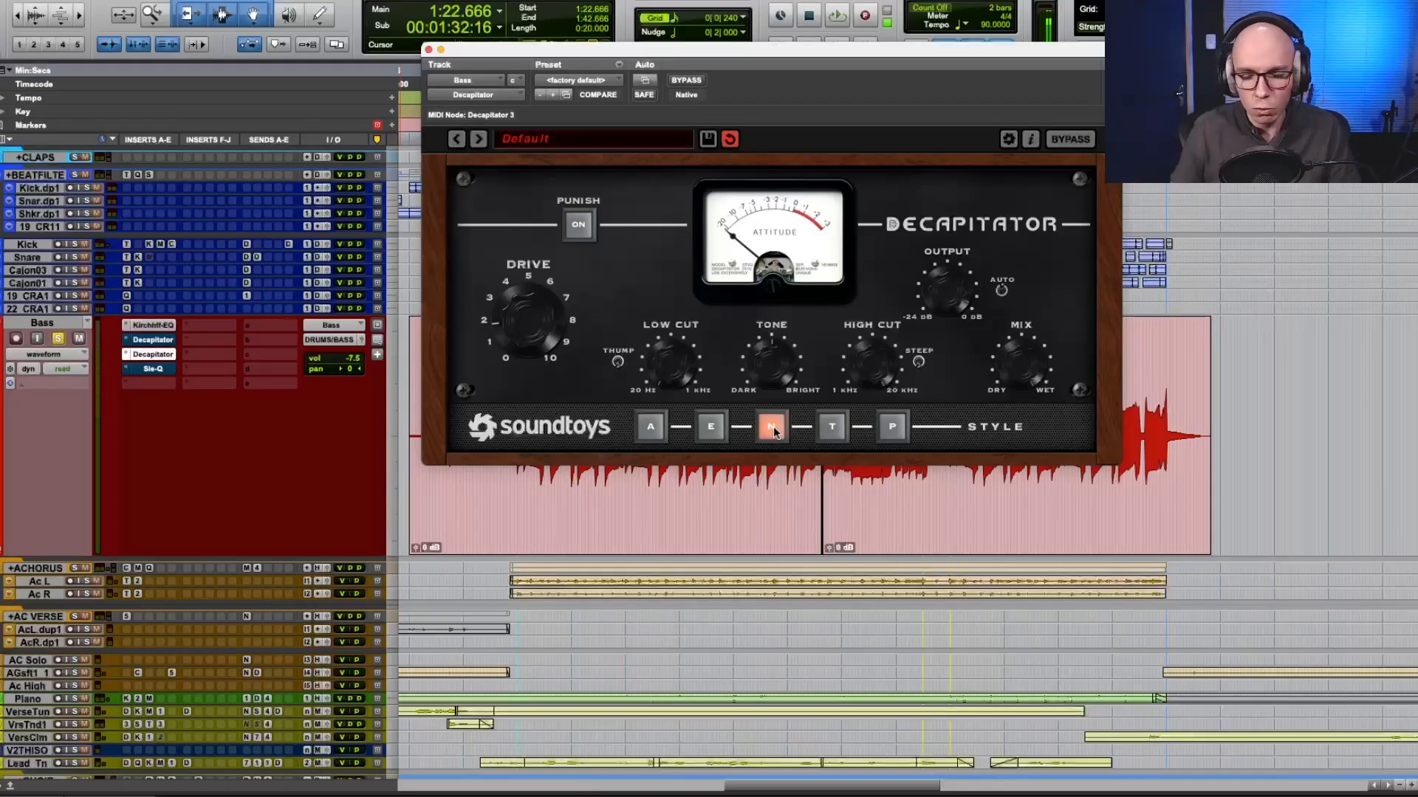
Play the chorus and audition the duplicate Decapitator's styles on the bass in the order T, P, T, N and A.
{"action": "key", "text": "space"}
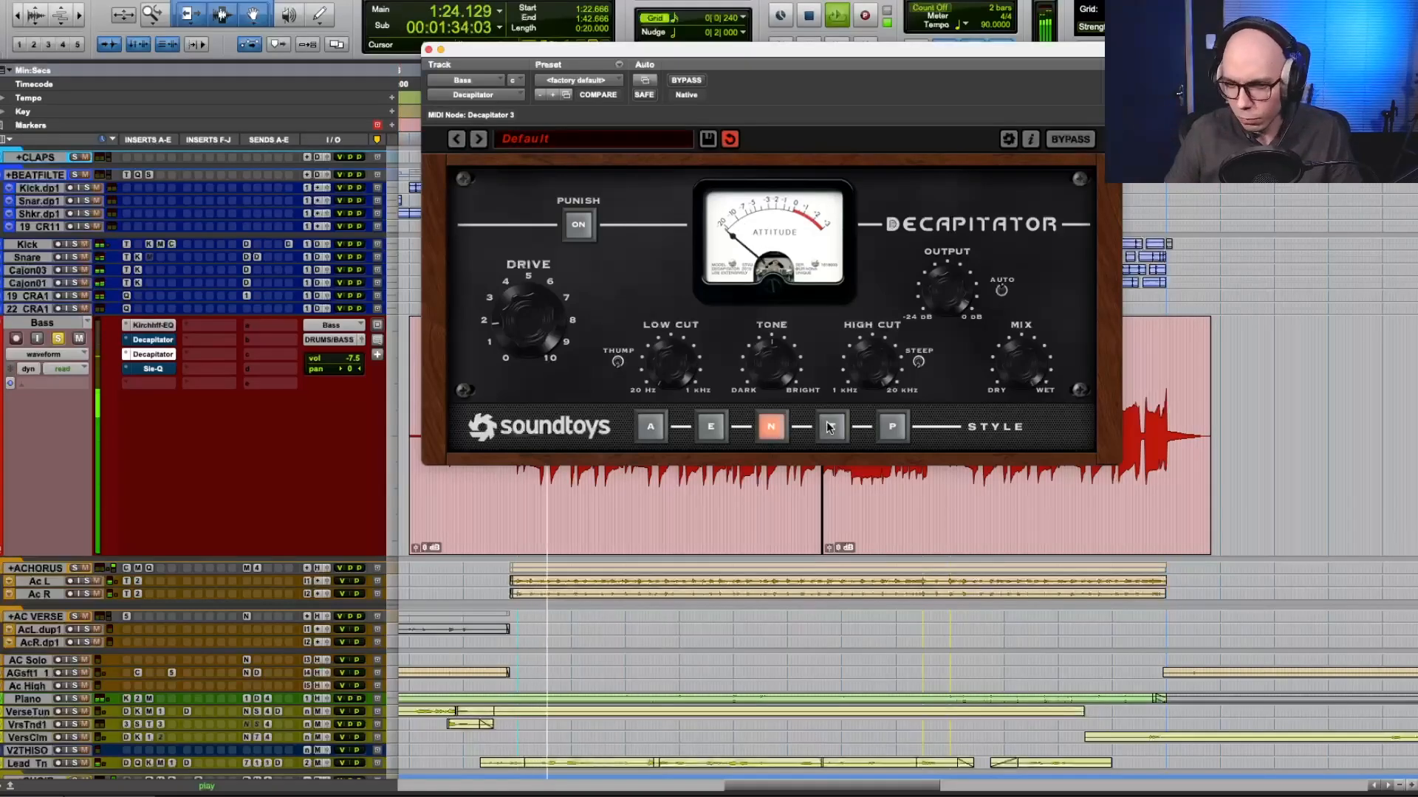
{"action": "left_click", "coordinate": [829, 427]}
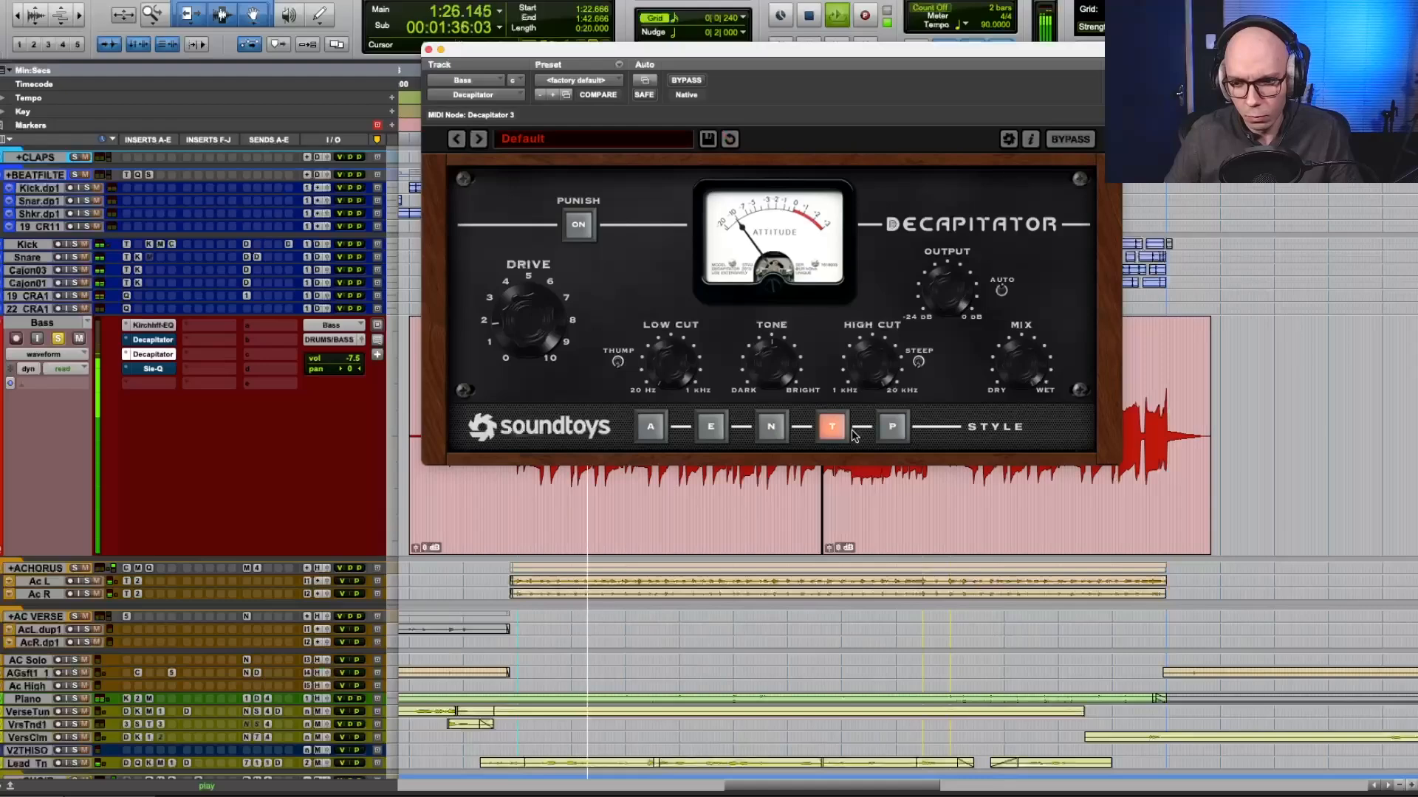
{"action": "left_click", "coordinate": [891, 432]}
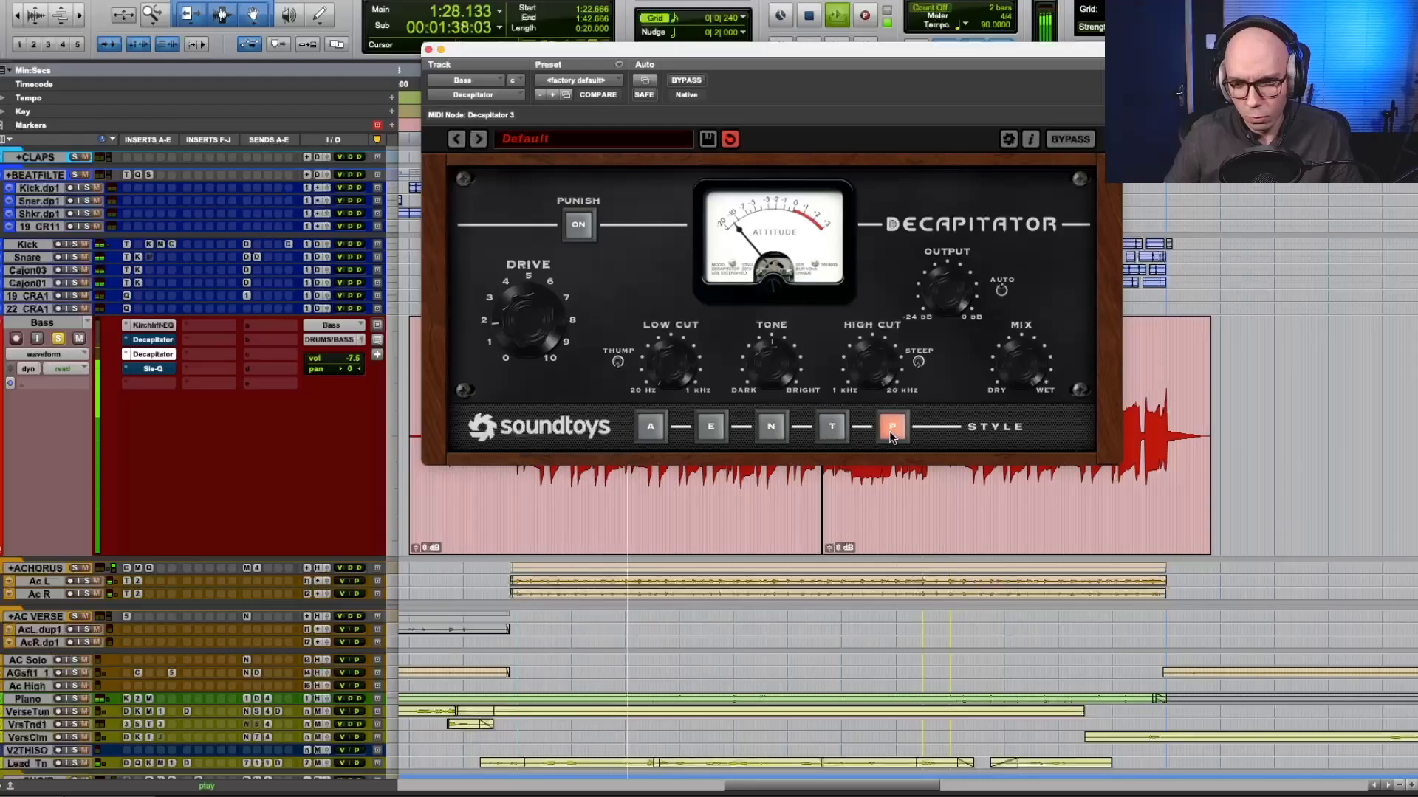
{"action": "left_click", "coordinate": [835, 425]}
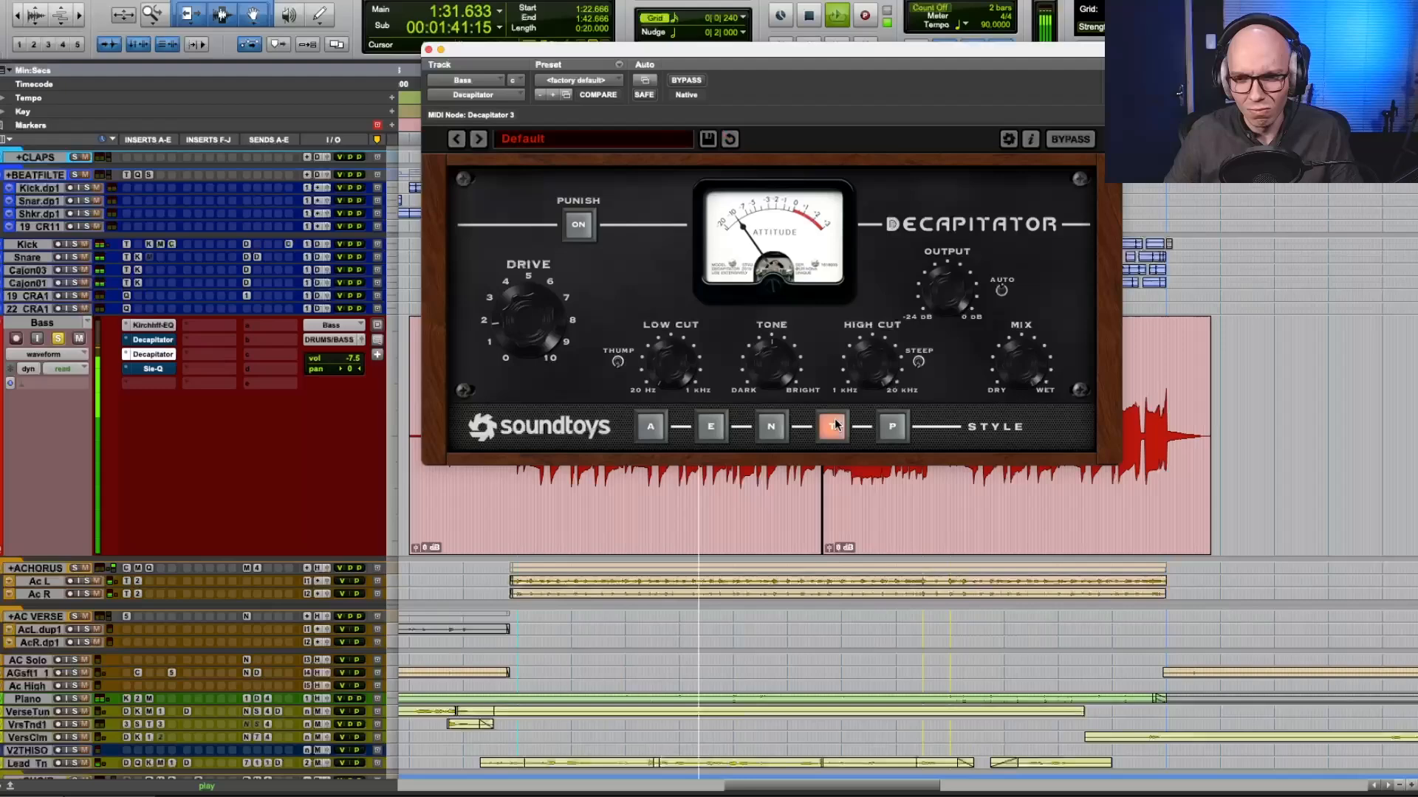
{"action": "left_click", "coordinate": [768, 428]}
{"action": "left_click", "coordinate": [654, 427]}
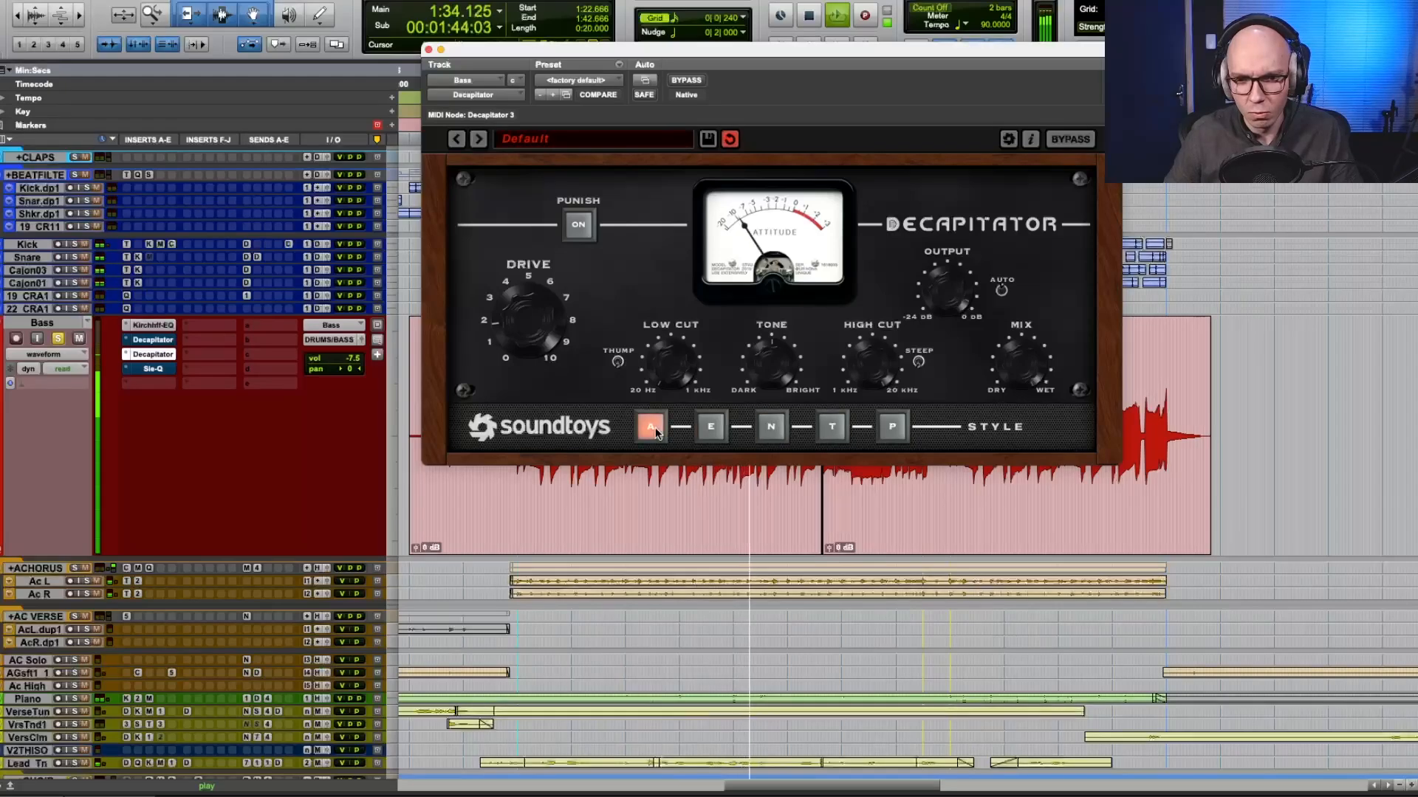
Continue the comparison during playback, switching from E to T and back, and alternate styles P and E, finishing on E.
{"action": "left_click", "coordinate": [710, 427]}
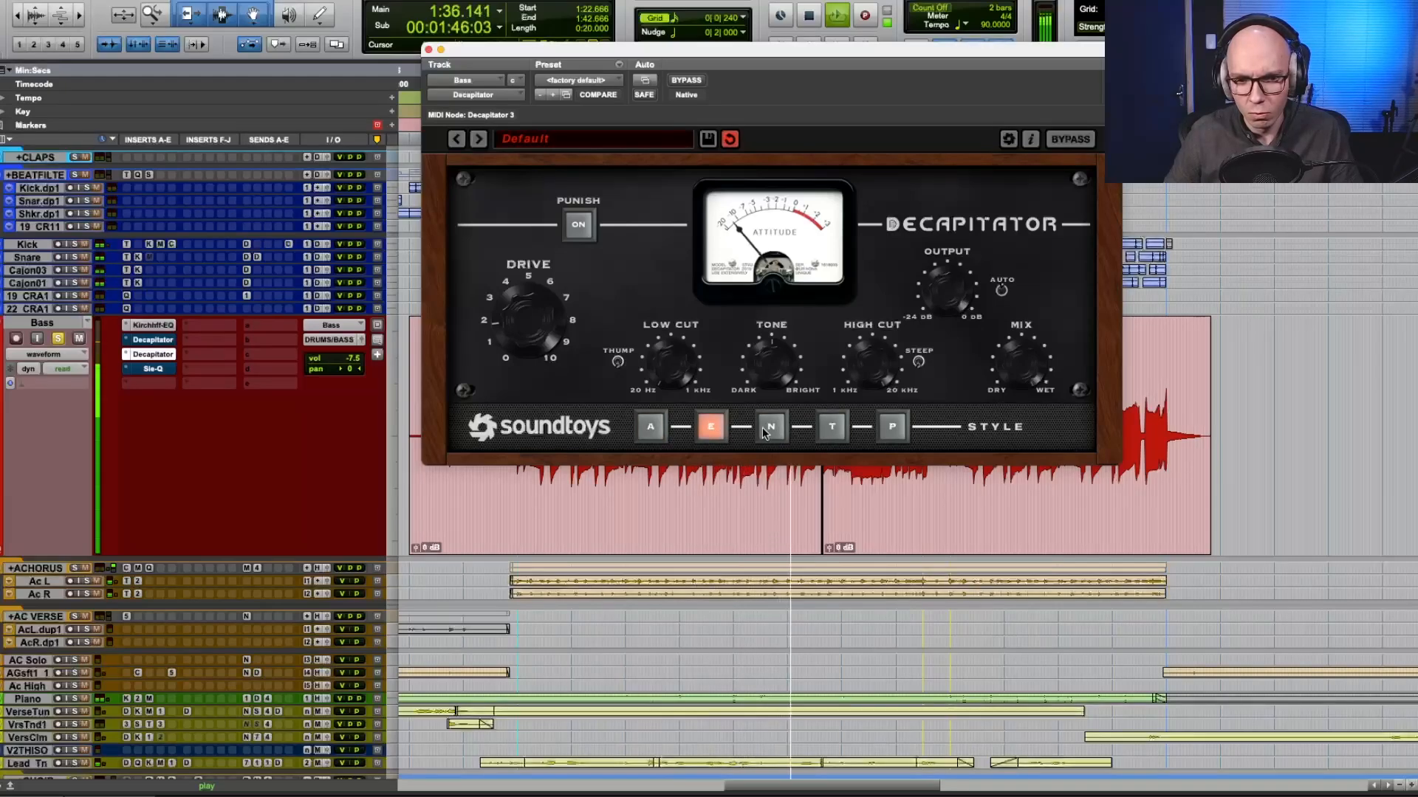
{"action": "left_click", "coordinate": [837, 428]}
{"action": "left_click", "coordinate": [710, 427]}
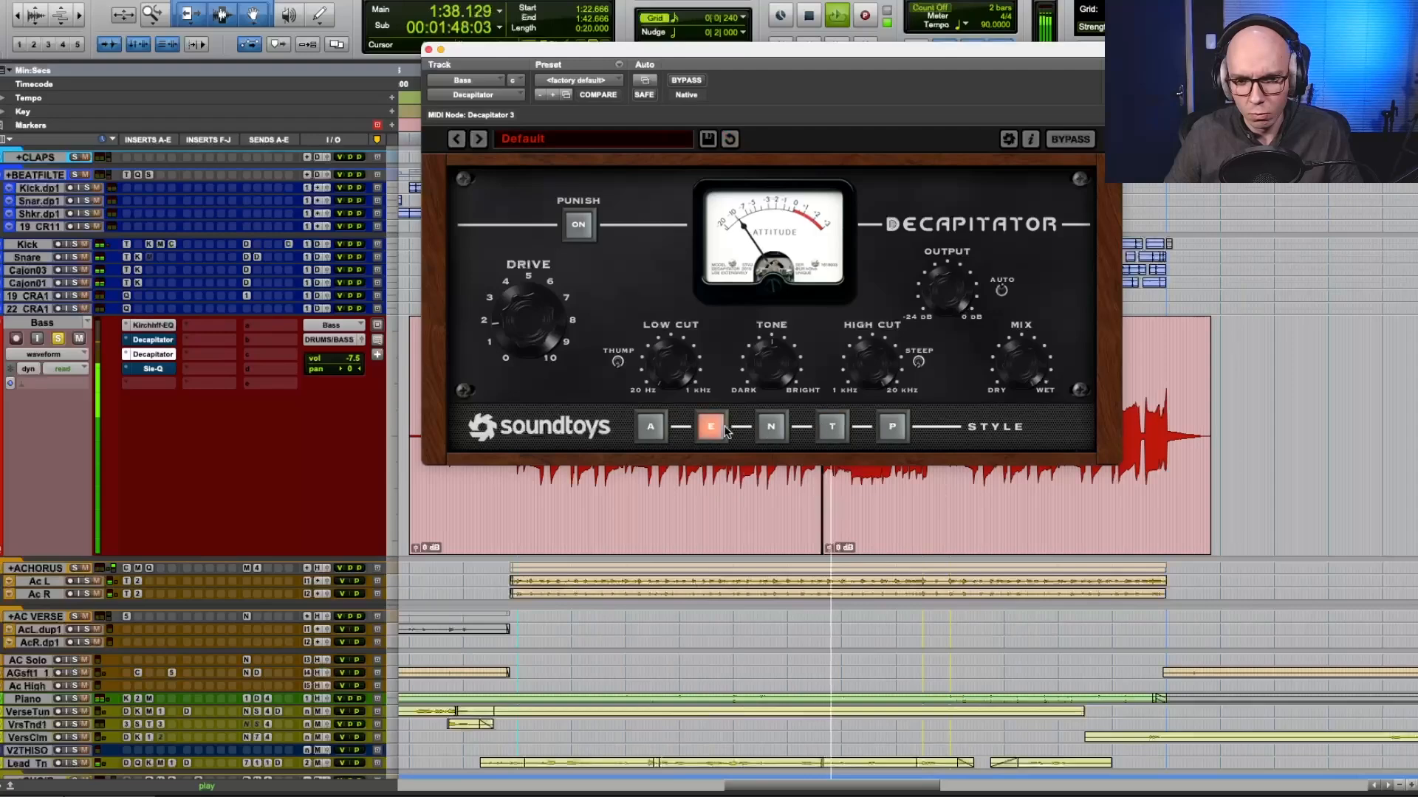
{"action": "left_click", "coordinate": [892, 427]}
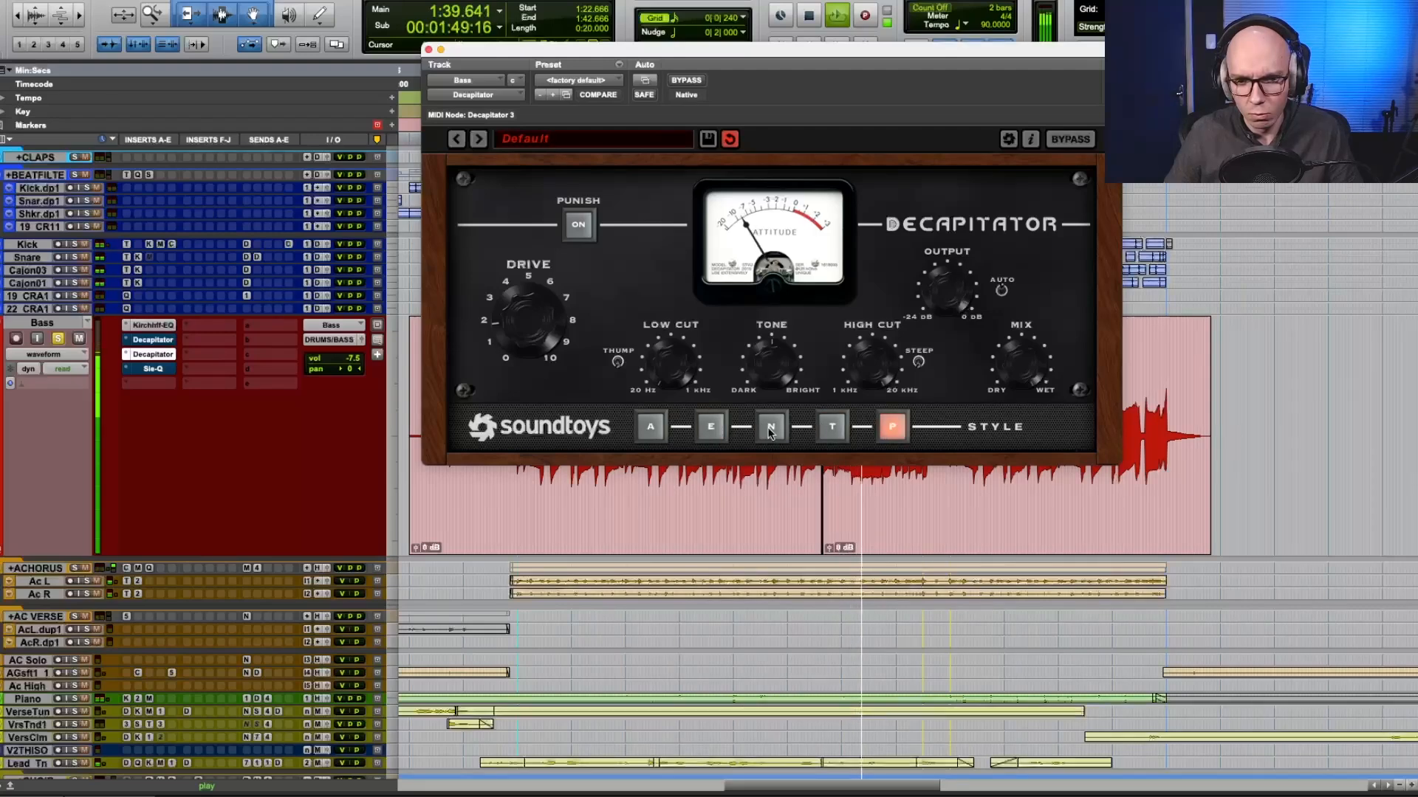
{"action": "left_click", "coordinate": [710, 426]}
{"action": "left_click", "coordinate": [889, 429]}
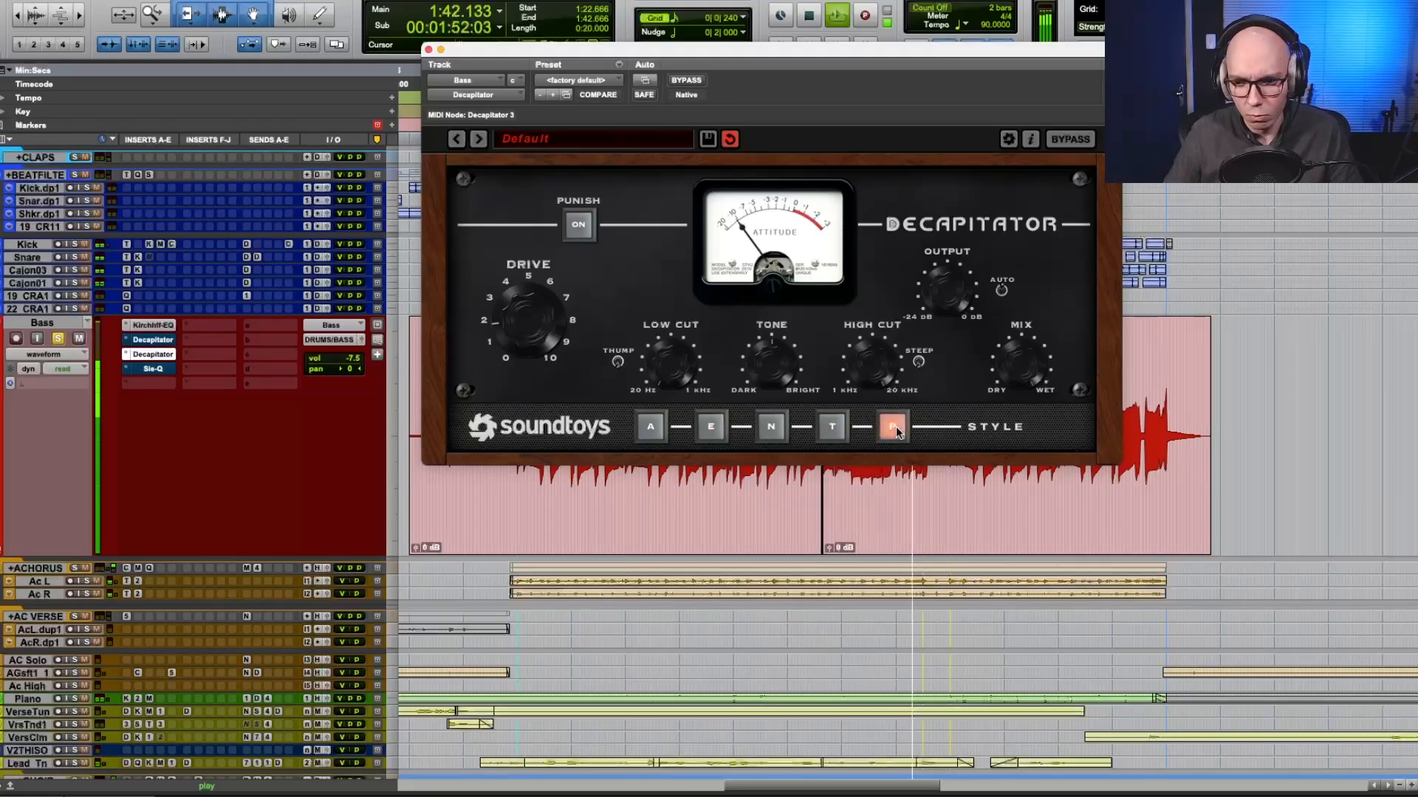
{"action": "left_click", "coordinate": [710, 427]}
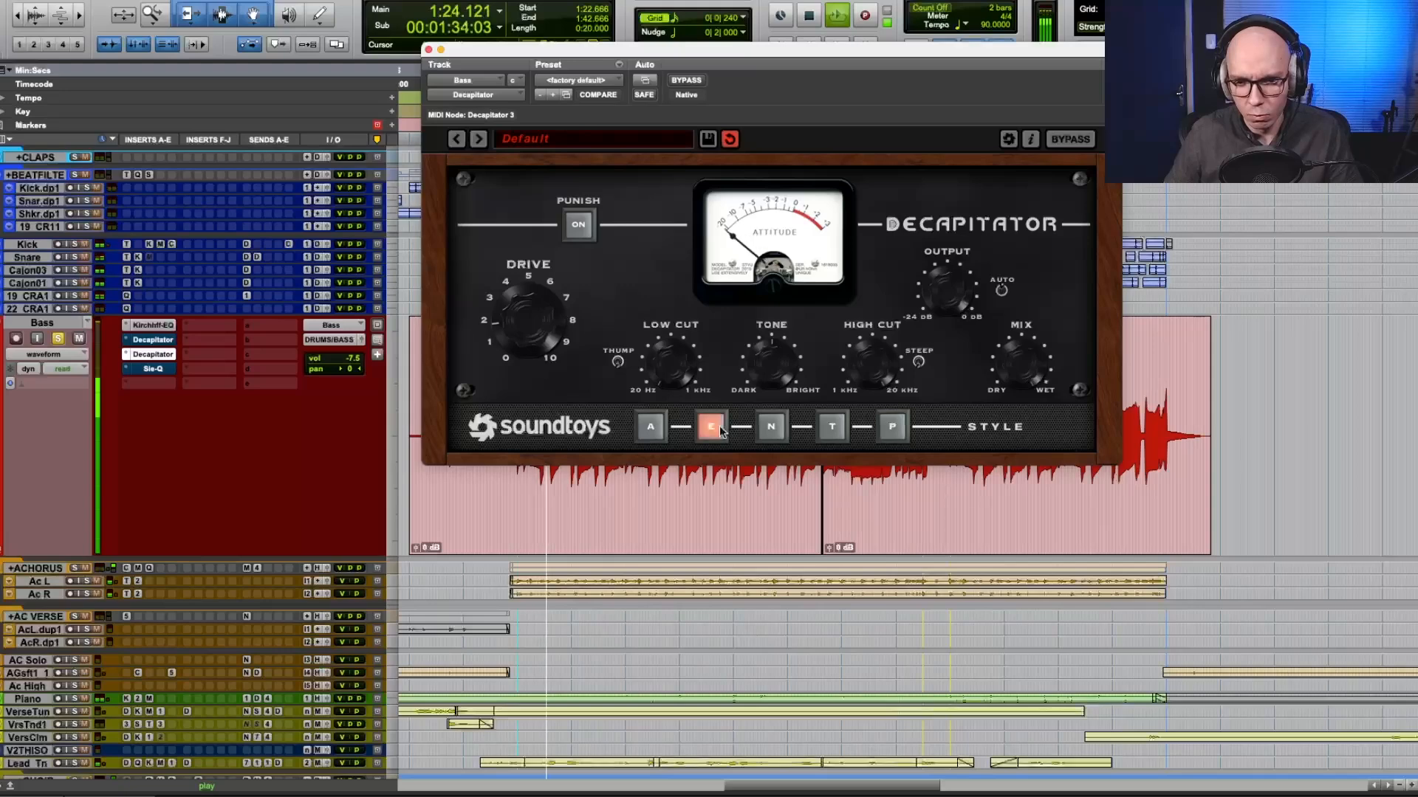
Audition styles P, N and A as the chorus loops, and stop playback with the duplicate Decapitator on A.
{"action": "left_click", "coordinate": [884, 426]}
{"action": "left_click", "coordinate": [771, 427]}
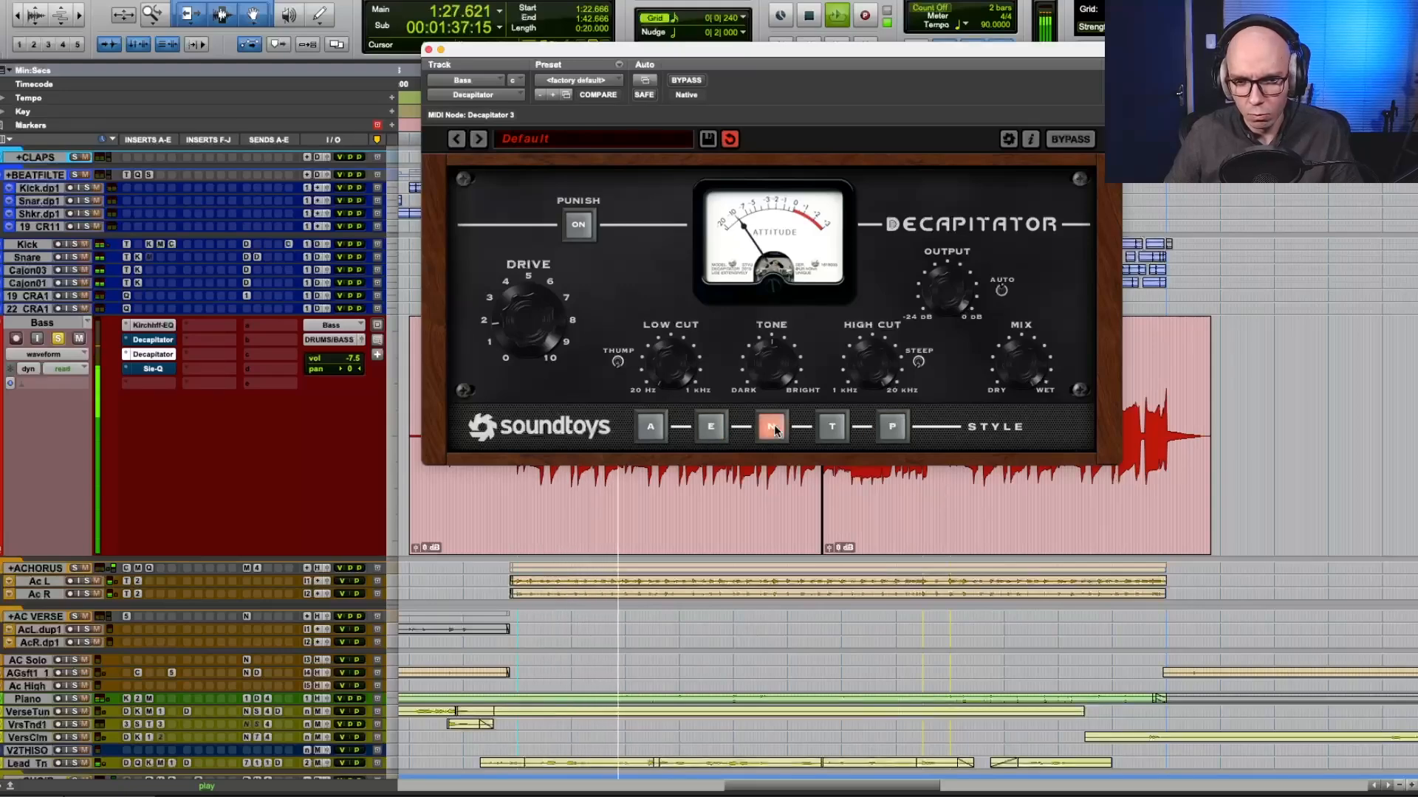
{"action": "left_click", "coordinate": [656, 426]}
{"action": "key", "text": "space"}
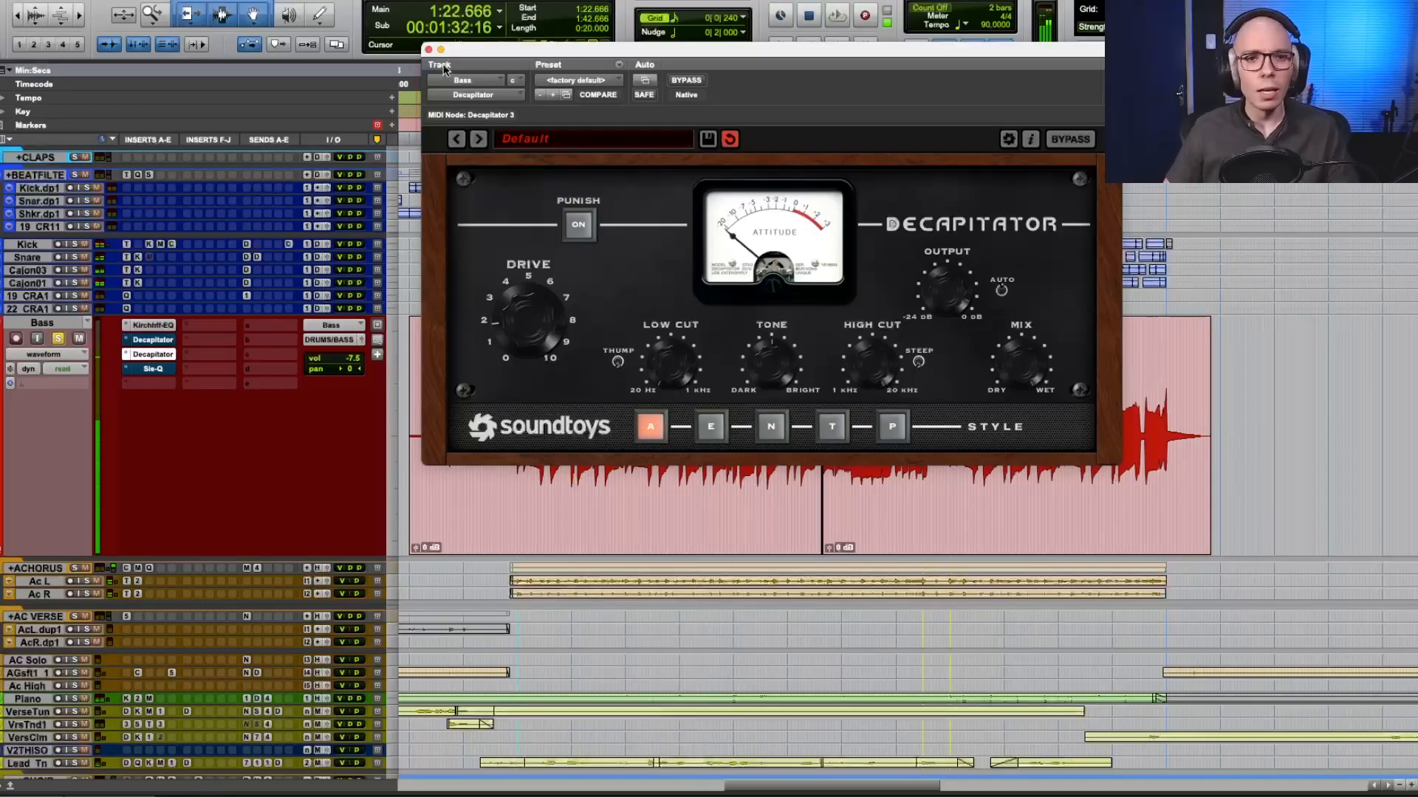
Make the bass track's duplicate Decapitator inactive and take the first Decapitator, in style T, out of bypass.
{"action": "left_click", "coordinate": [152, 358], "text": "ctrl+super"}
{"action": "left_click", "coordinate": [153, 340]}
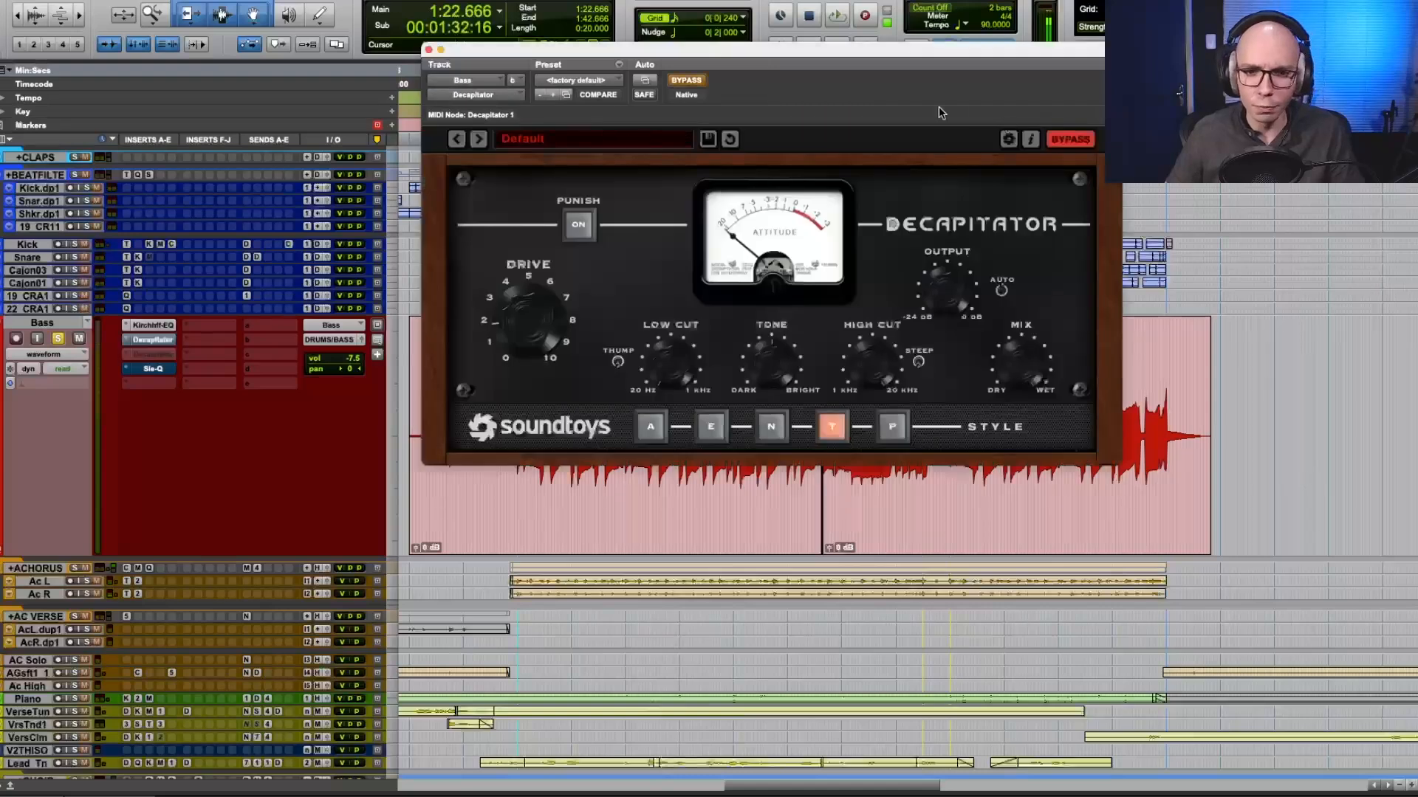
{"action": "left_click", "coordinate": [684, 81]}
Play the chorus and toggle the first Decapitator in and out of bypass to judge style T on the bass.
{"action": "key", "text": "space"}
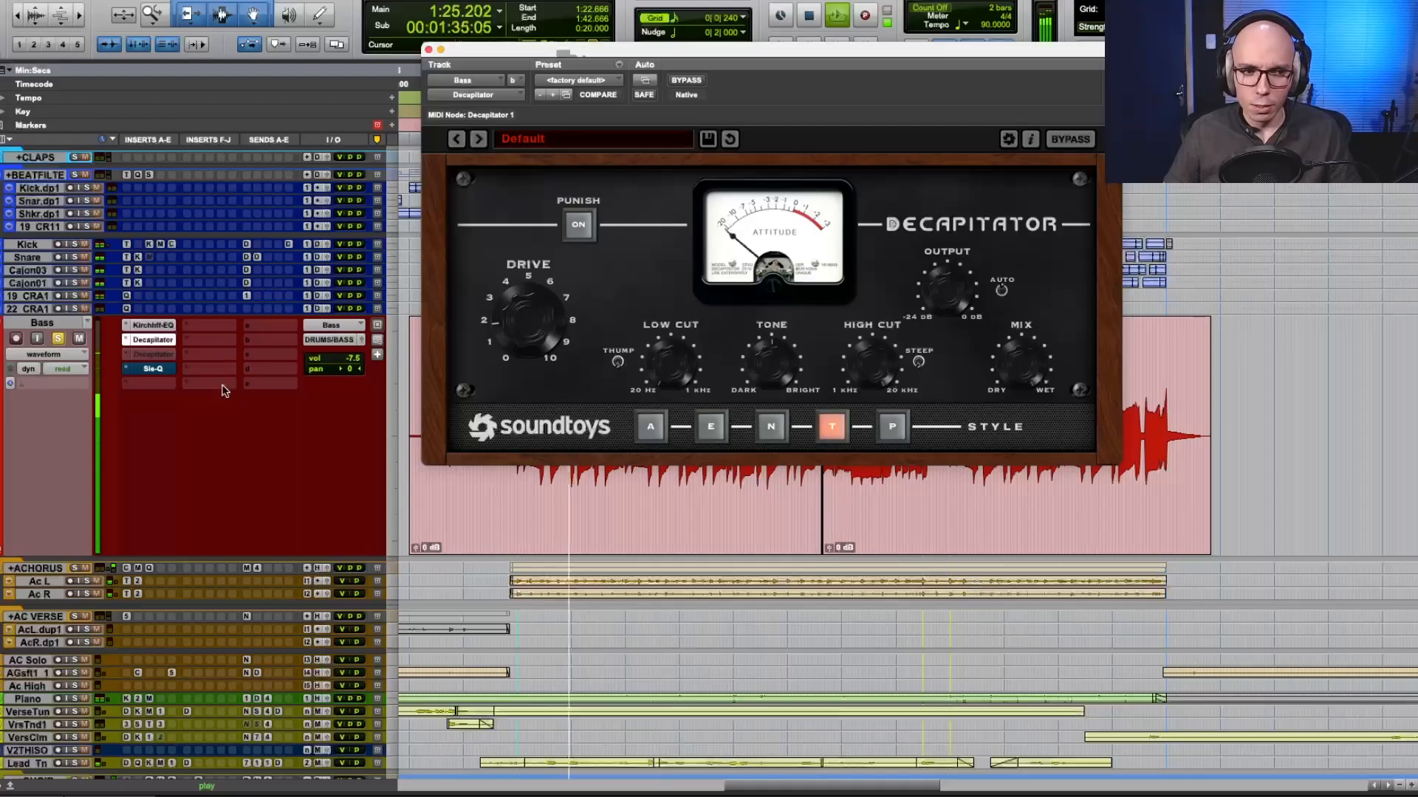
{"action": "left_click", "coordinate": [686, 81]}
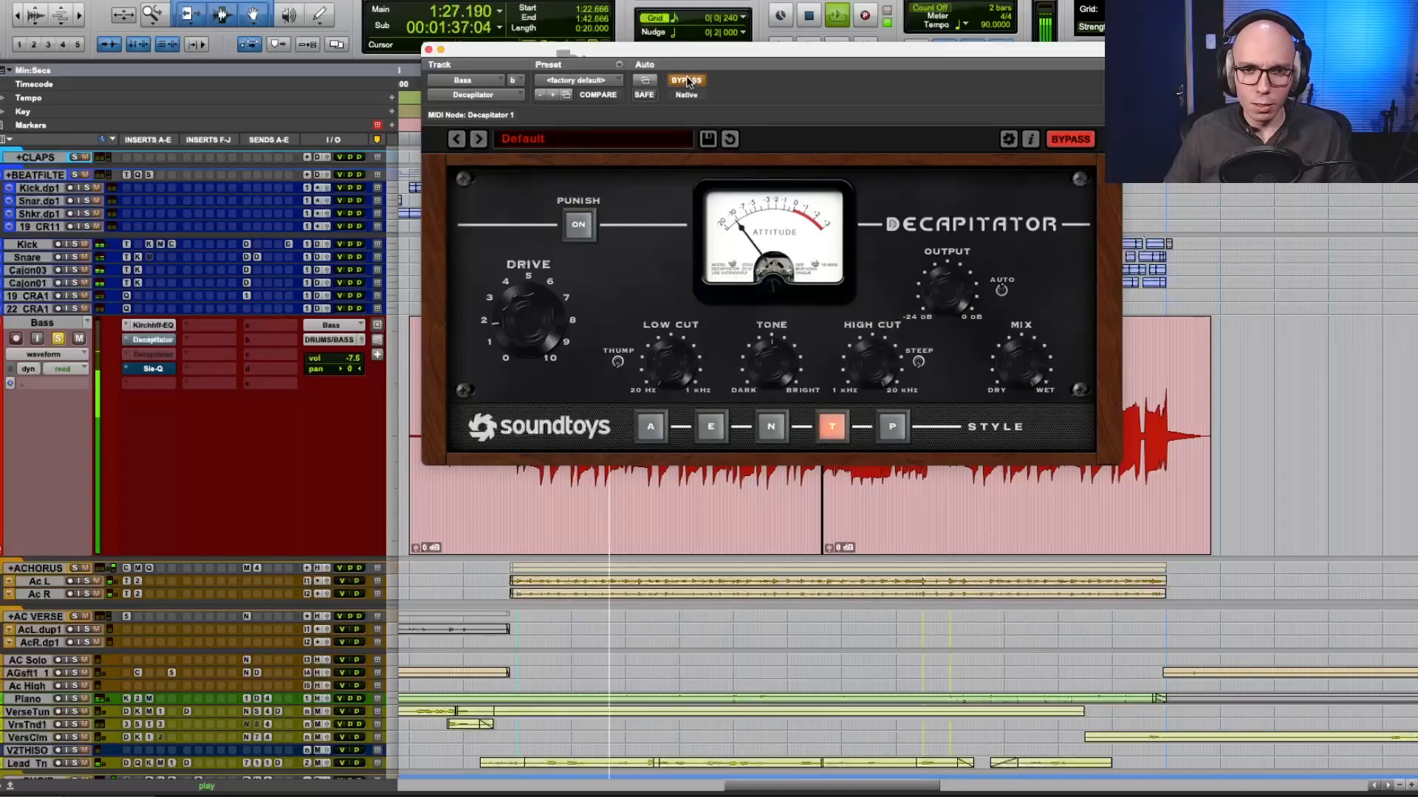
{"action": "left_click", "coordinate": [686, 80]}
{"action": "key", "text": "space"}
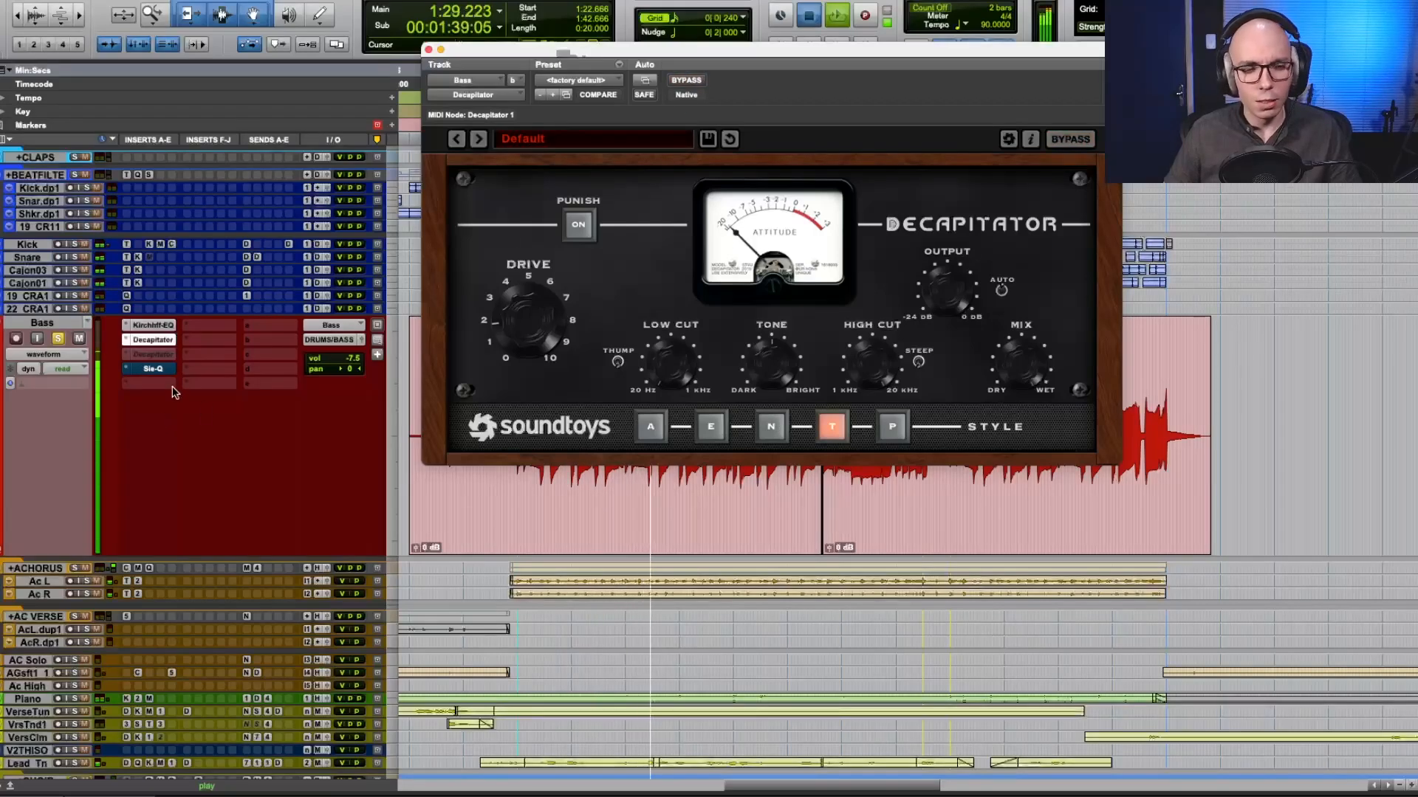
Open the Sie-Q on the bass track, take it out of bypass and raise its mid-band frequency.
{"action": "left_click", "coordinate": [155, 369]}
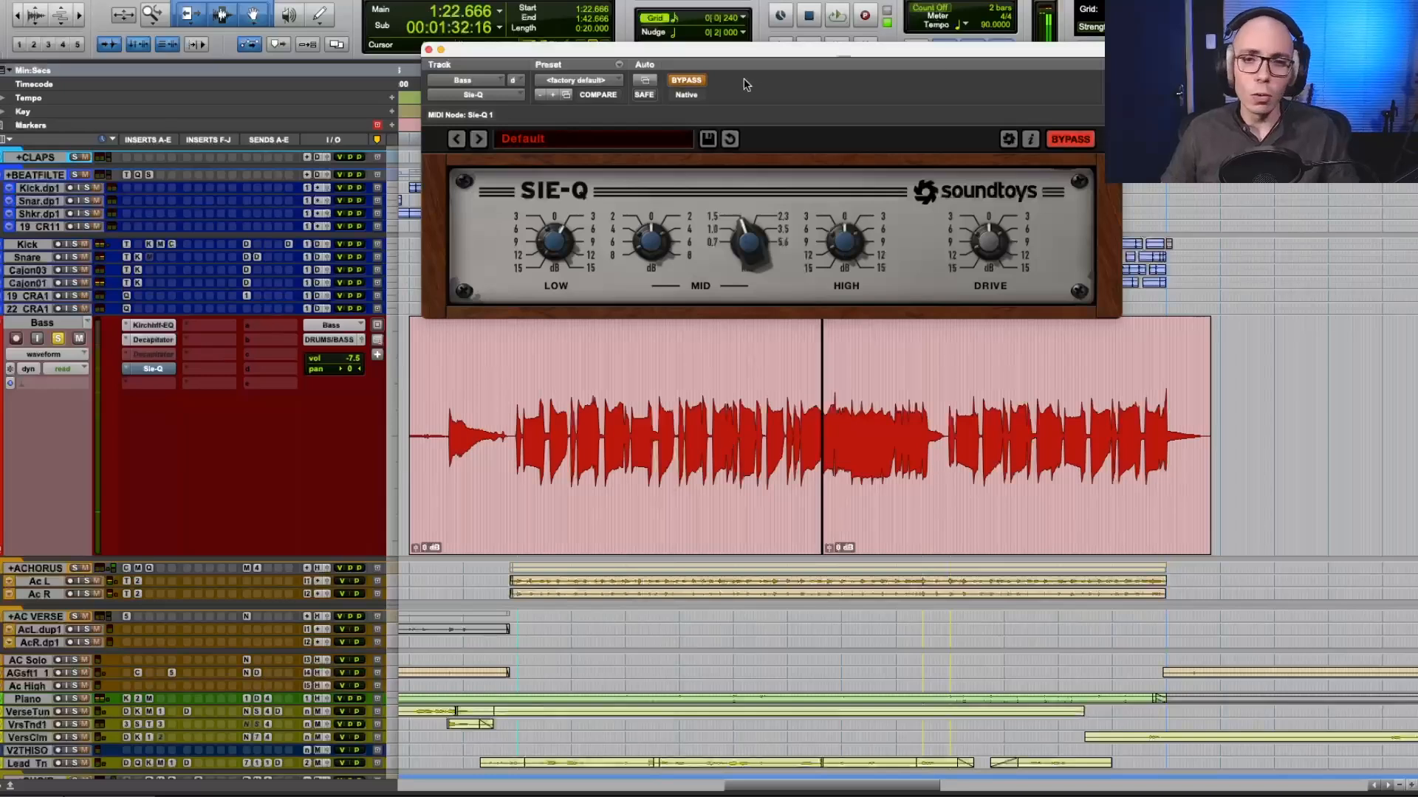
{"action": "left_click", "coordinate": [728, 124]}
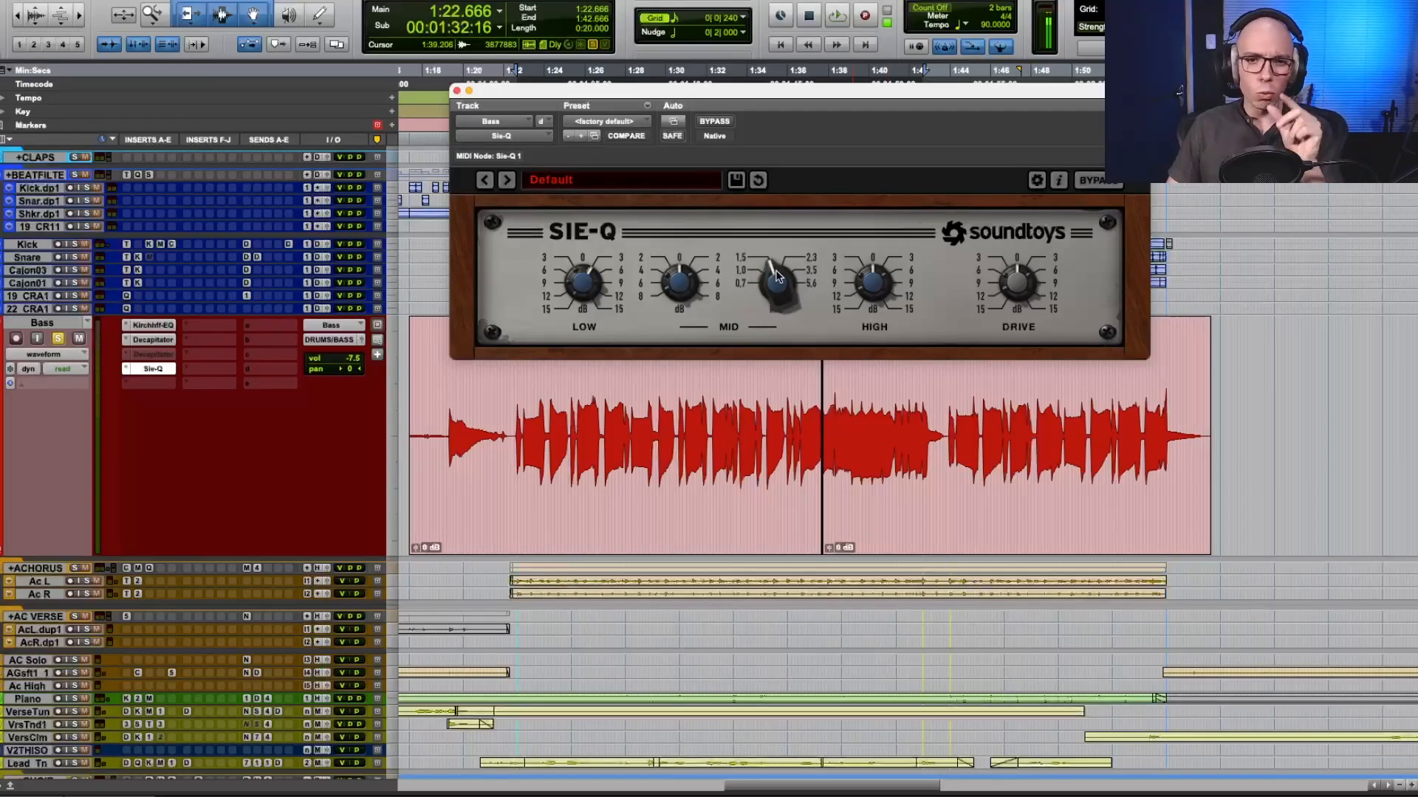
{"action": "left_click", "coordinate": [691, 295], "text": "alt"}
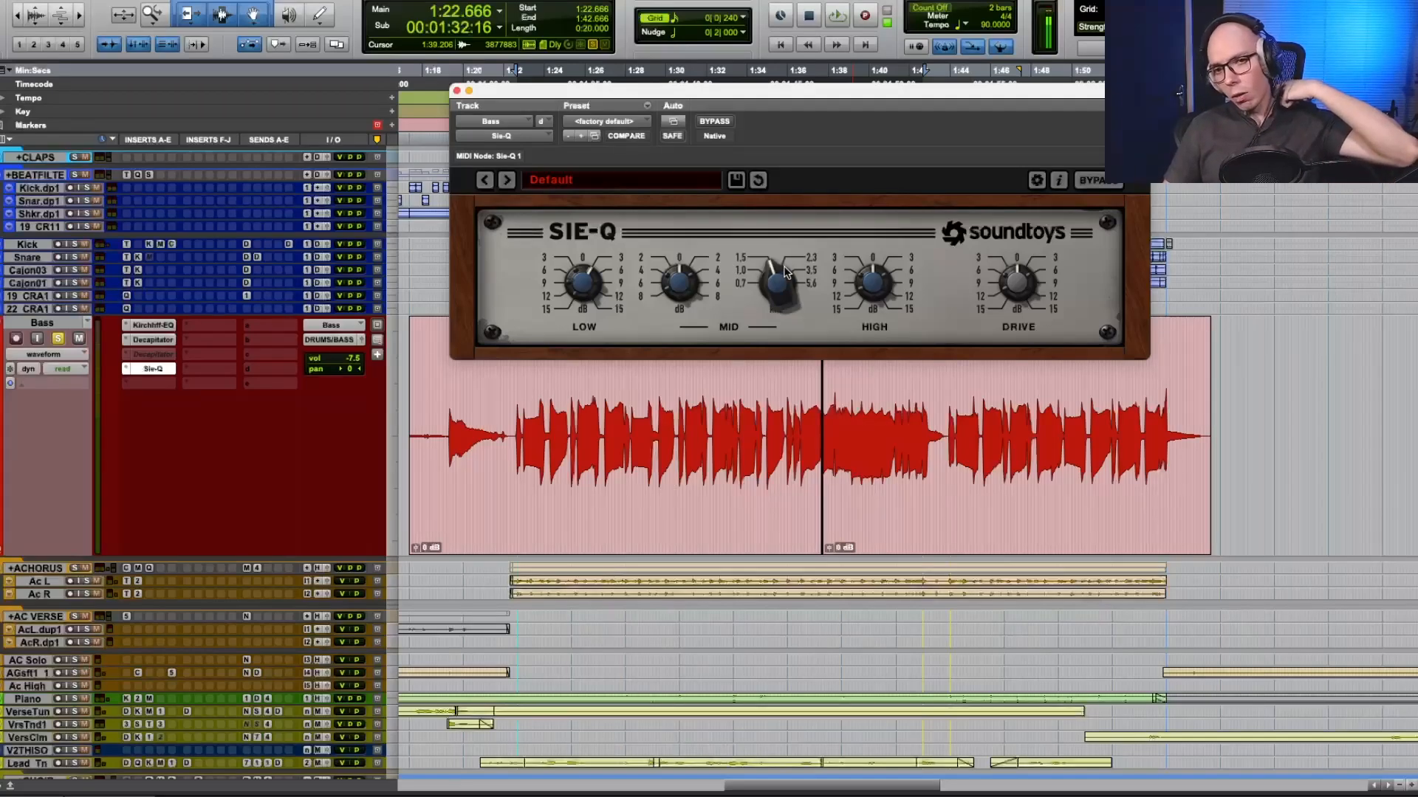
{"action": "left_click_drag", "start_coordinate": [785, 273], "coordinate": [791, 238]}
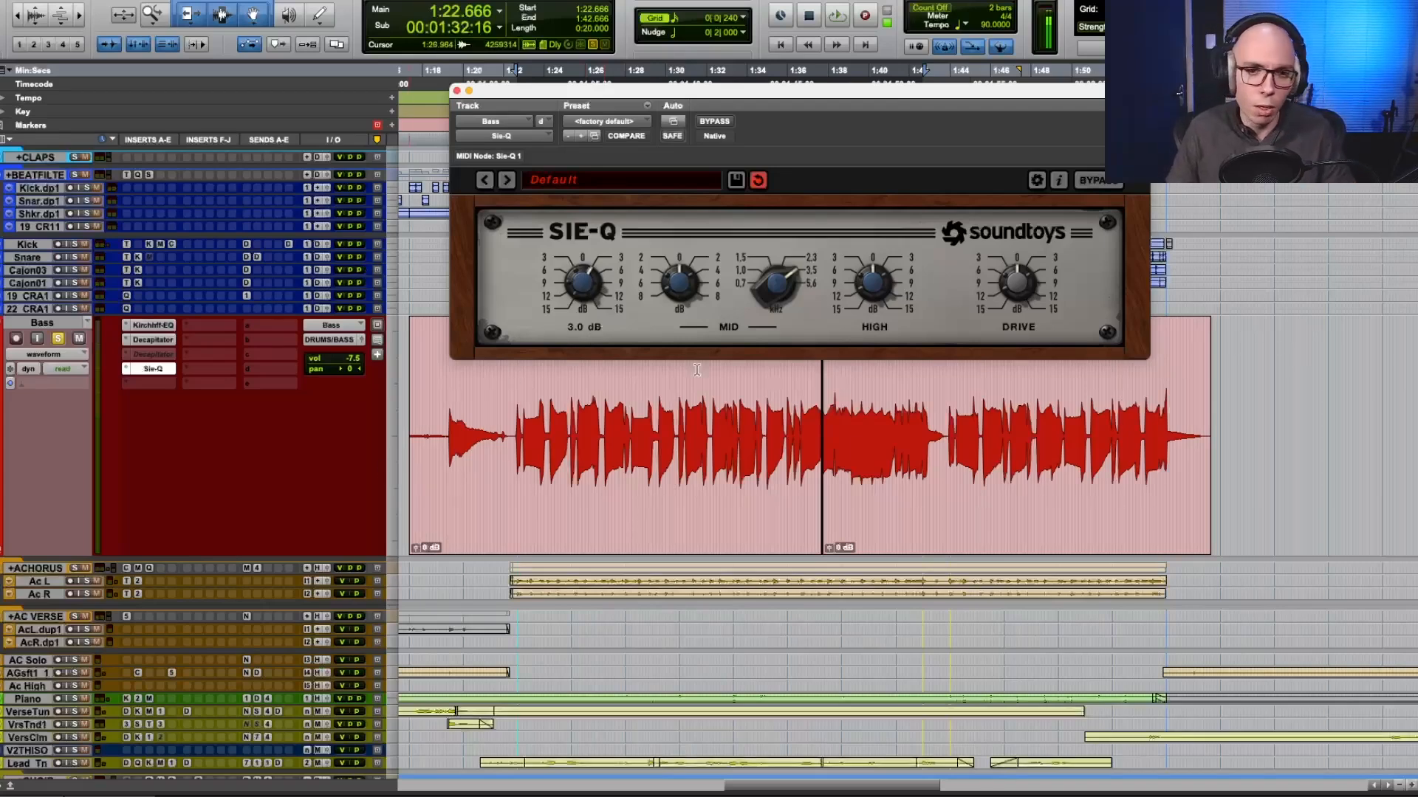
Play the chorus and repeatedly toggle the Sie-Q's bypass to compare the bass with and without its EQ.
{"action": "key", "text": "space"}
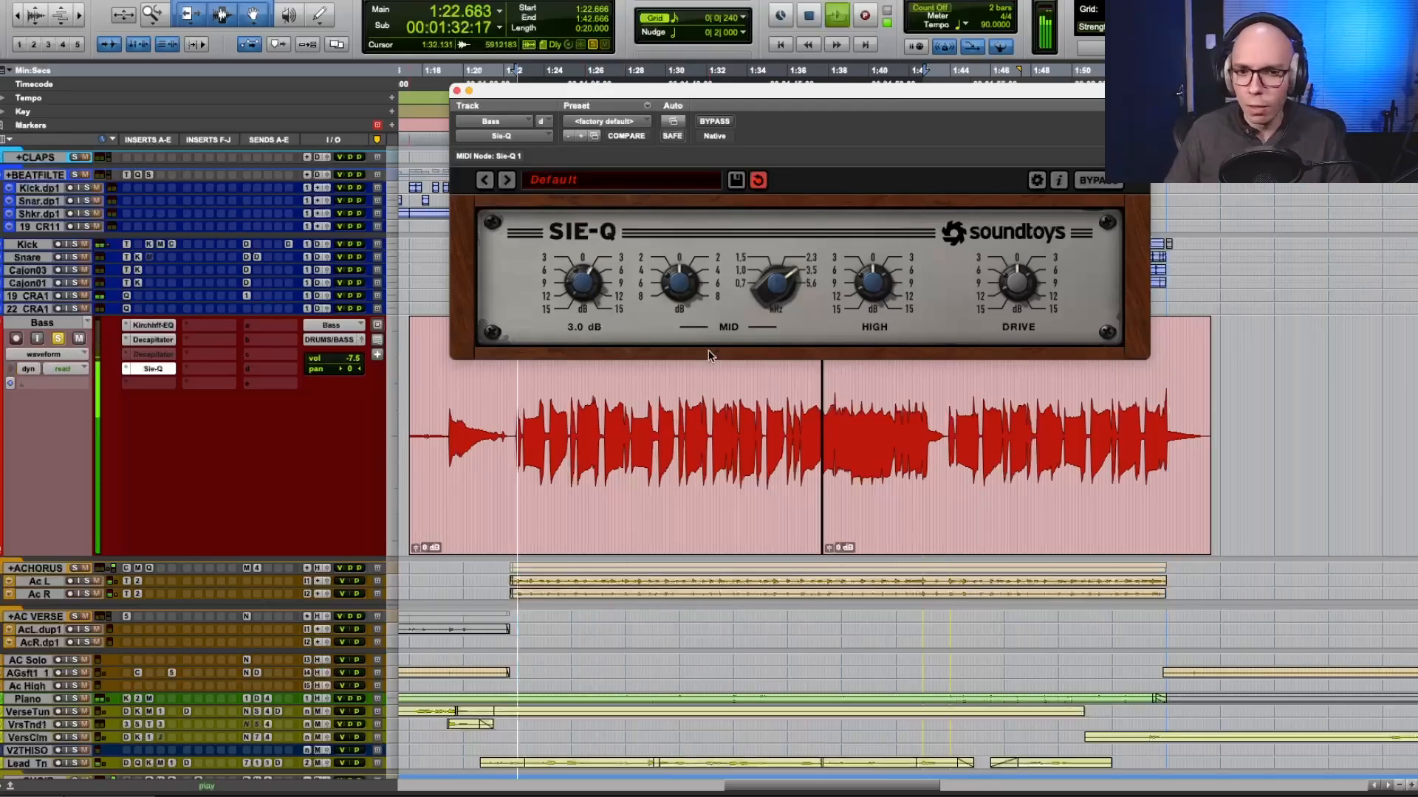
{"action": "left_click", "coordinate": [714, 121]}
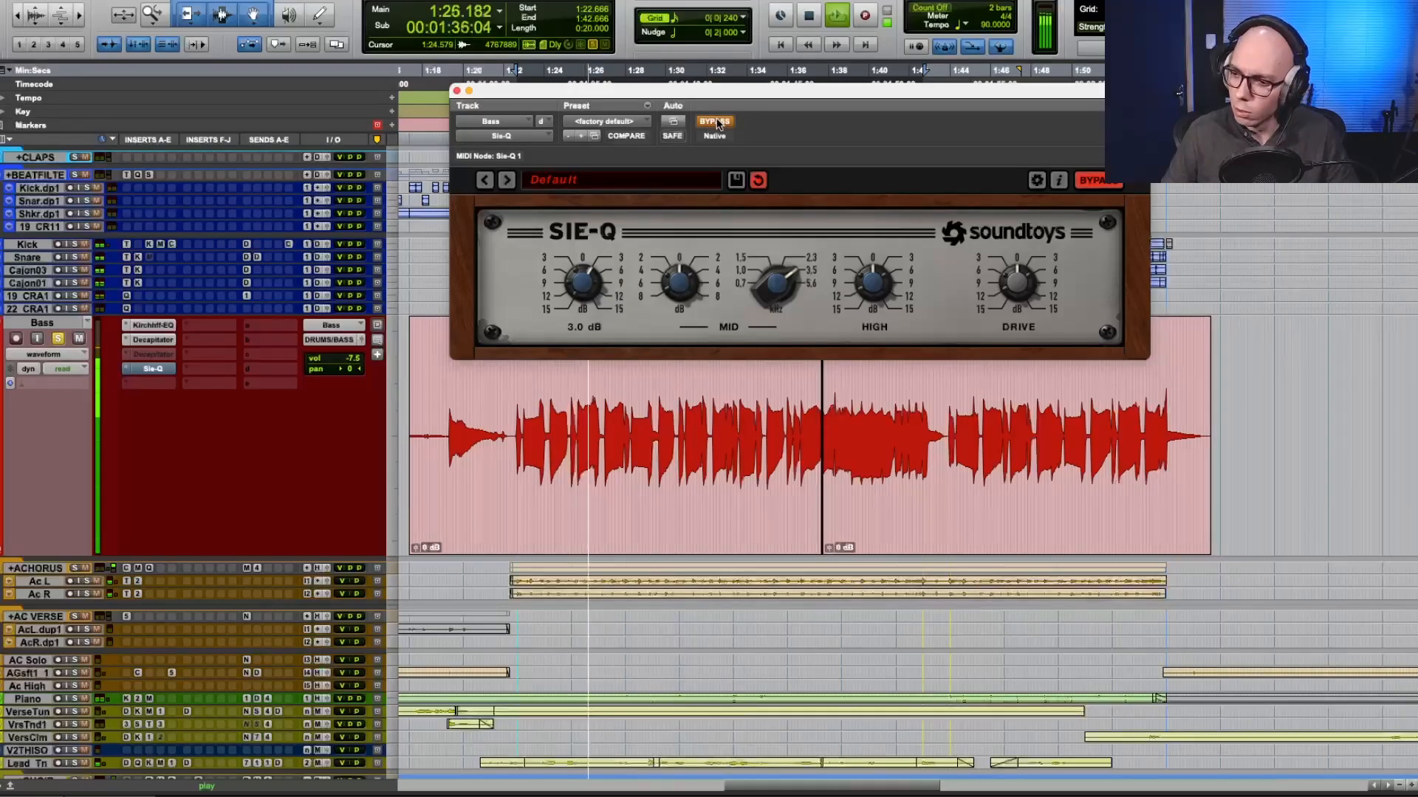
{"action": "left_click", "coordinate": [714, 121]}
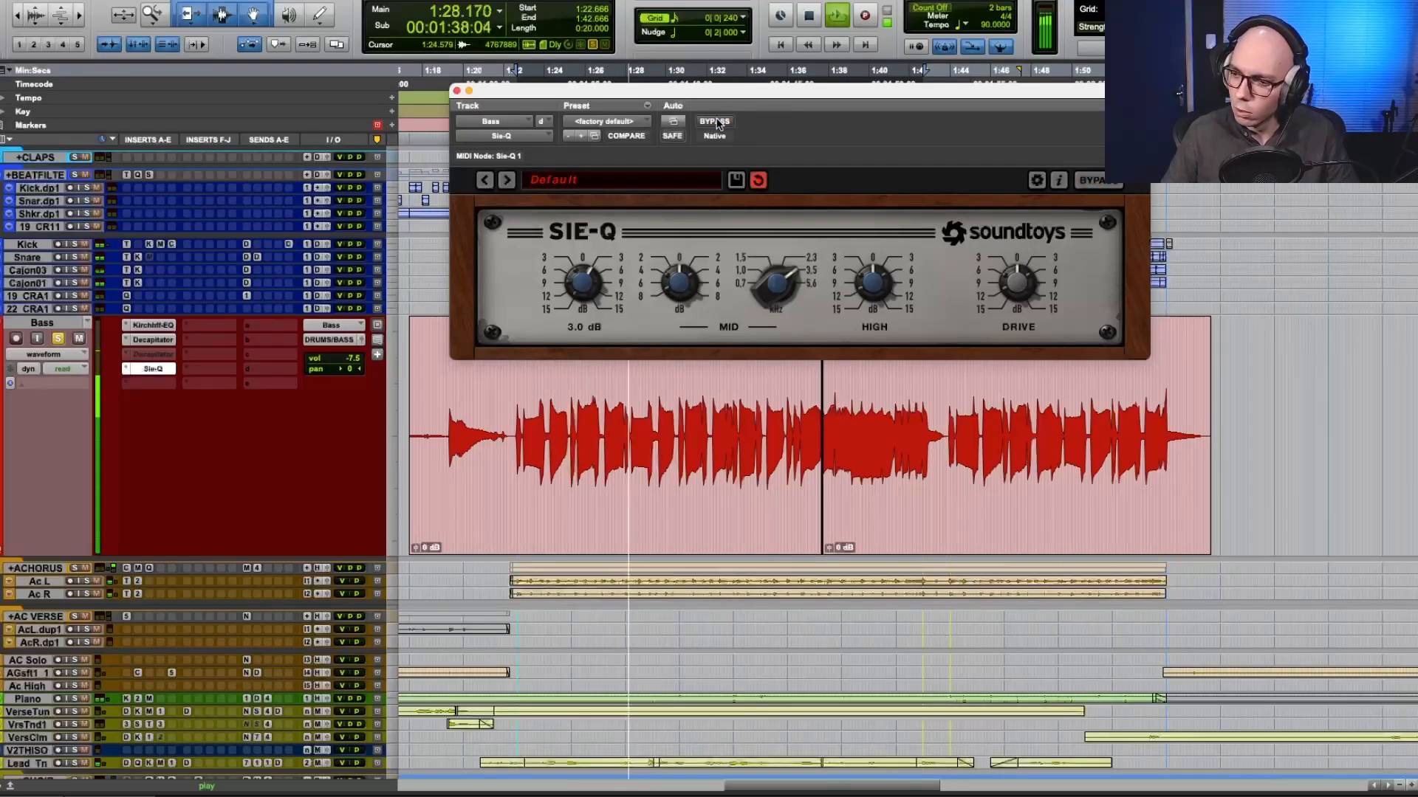
{"action": "left_click", "coordinate": [714, 121]}
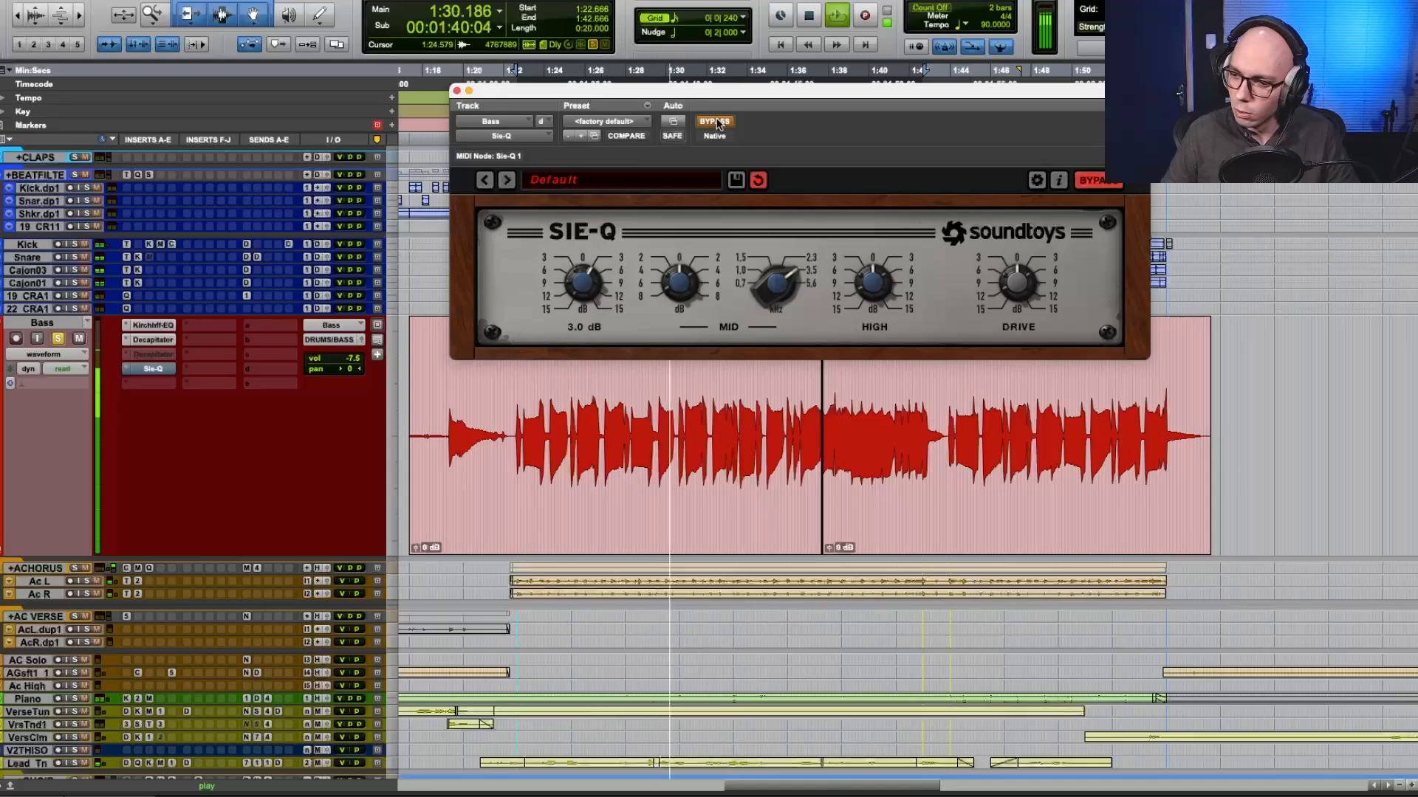
{"action": "left_click", "coordinate": [715, 121]}
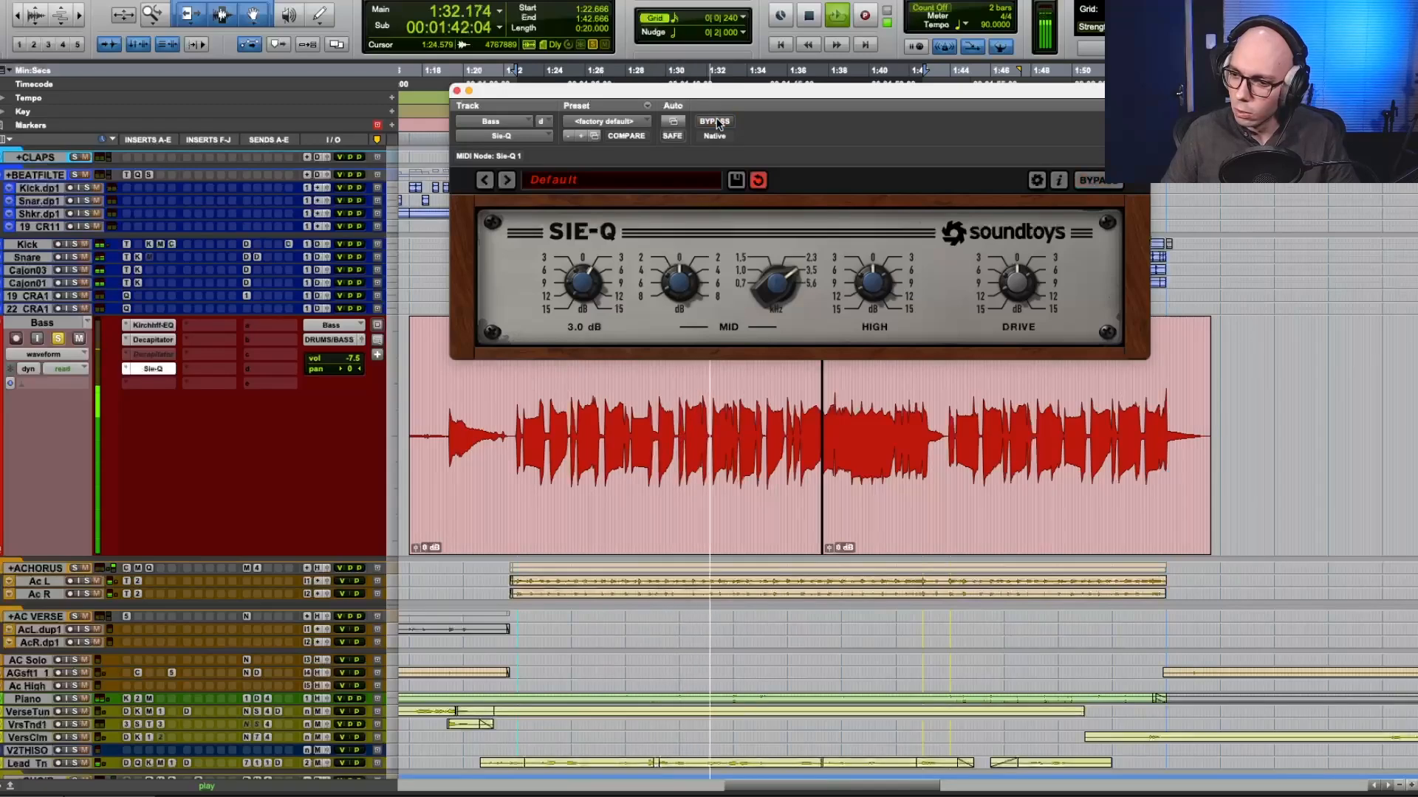
{"action": "left_click", "coordinate": [714, 121]}
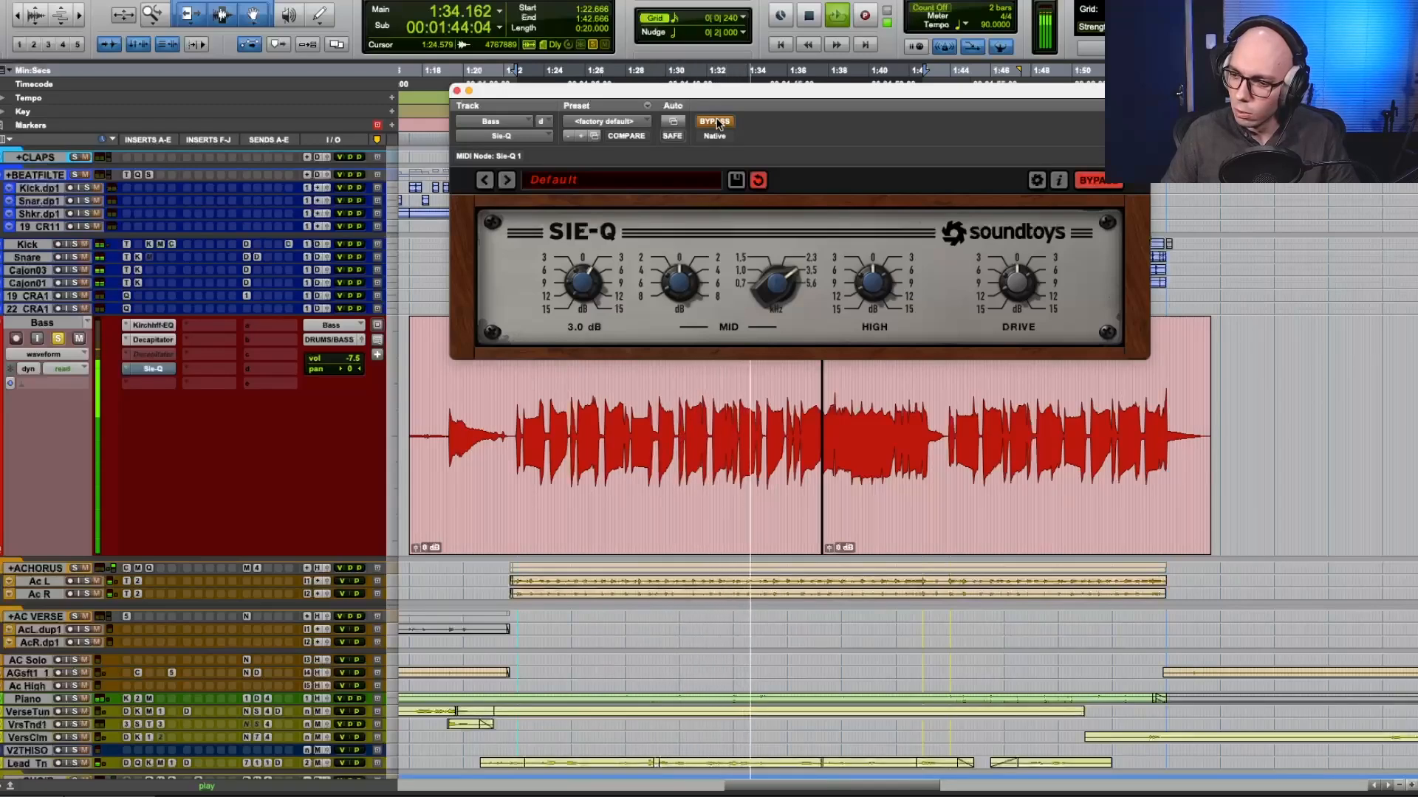
{"action": "left_click", "coordinate": [714, 121]}
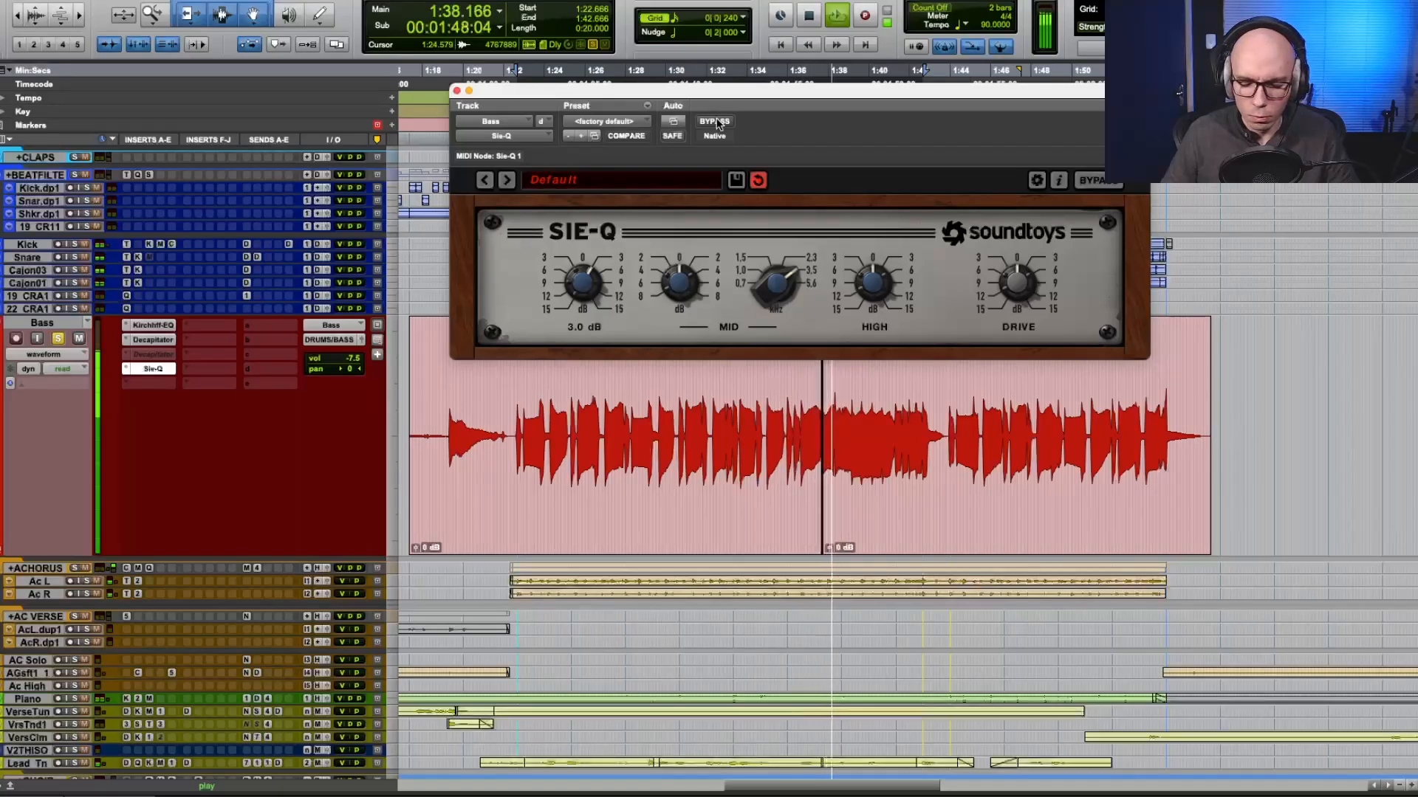
{"action": "left_click", "coordinate": [714, 121]}
{"action": "left_click", "coordinate": [714, 121]}
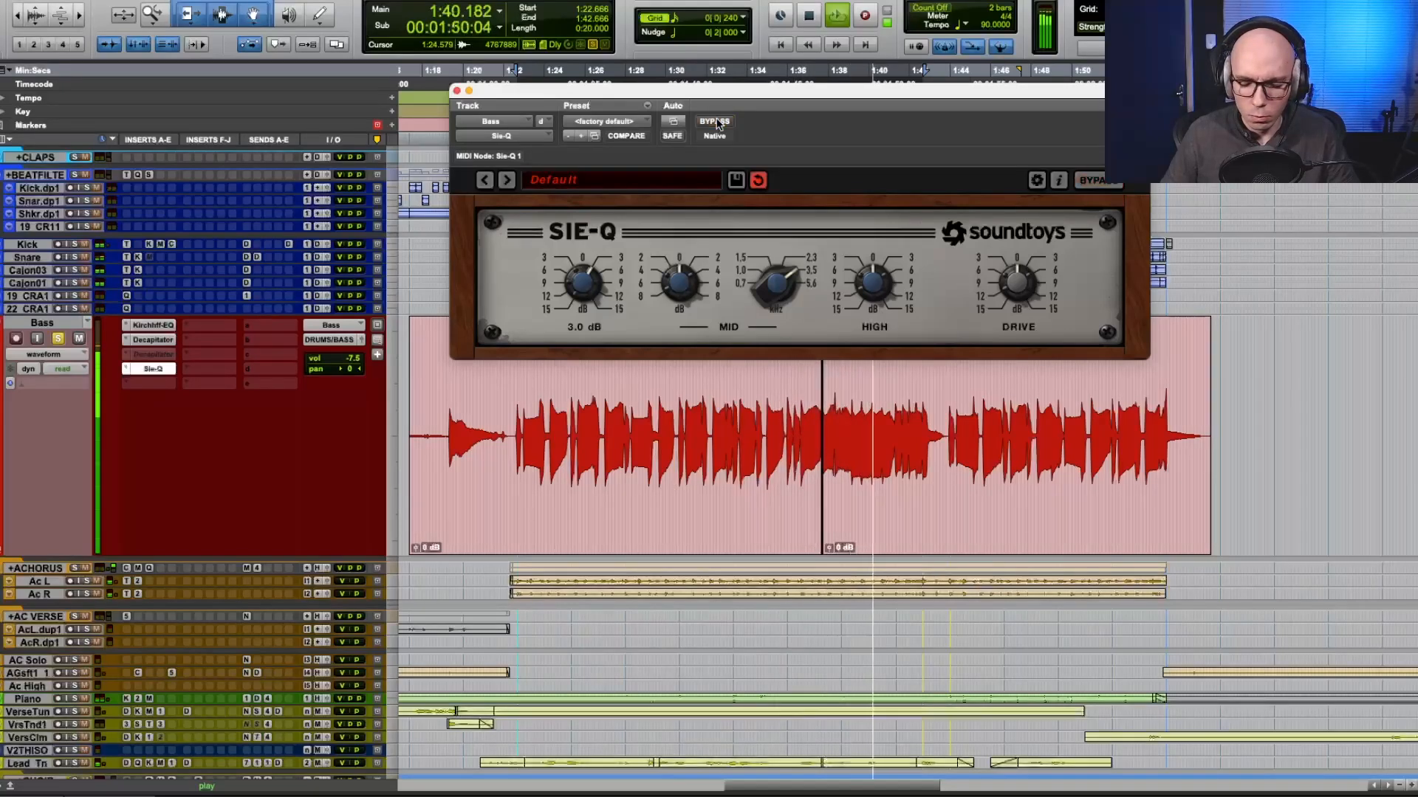
{"action": "key", "text": "space"}
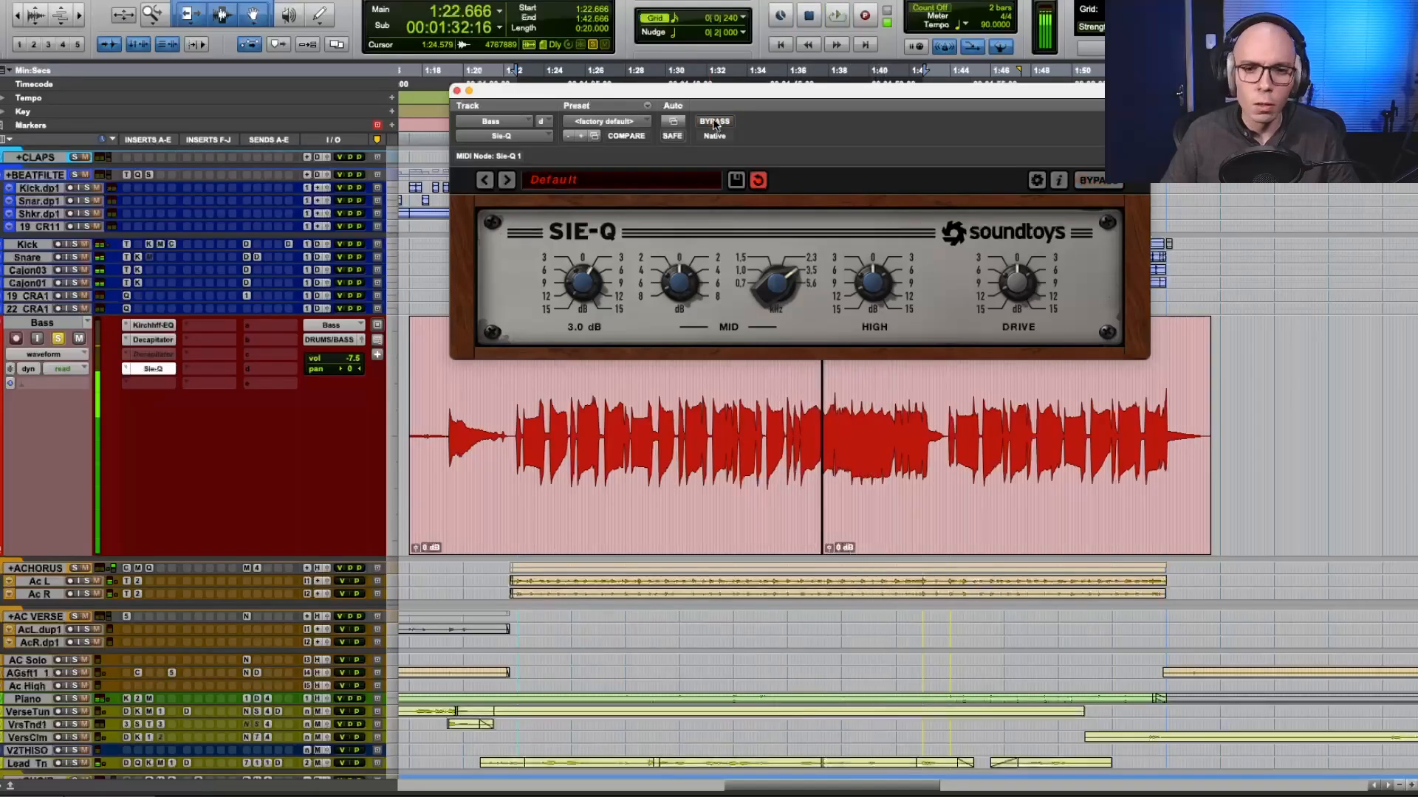
Bypass the Sie-Q and the first Decapitator, and reactivate the duplicate Decapitator with style N.
{"action": "left_click", "coordinate": [157, 369], "text": "super"}
{"action": "left_click", "coordinate": [158, 369], "text": "ctrl+super"}
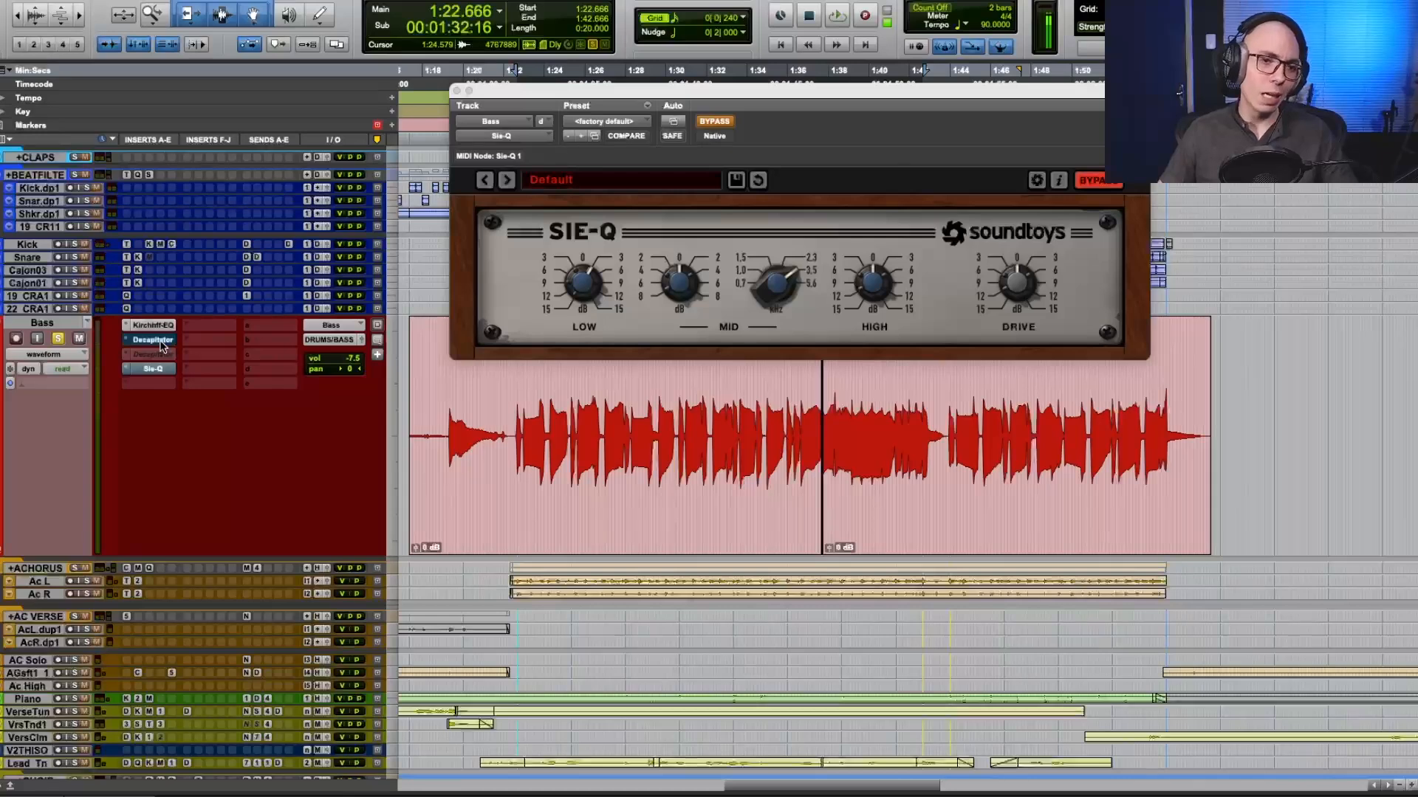
{"action": "left_click", "coordinate": [158, 353]}
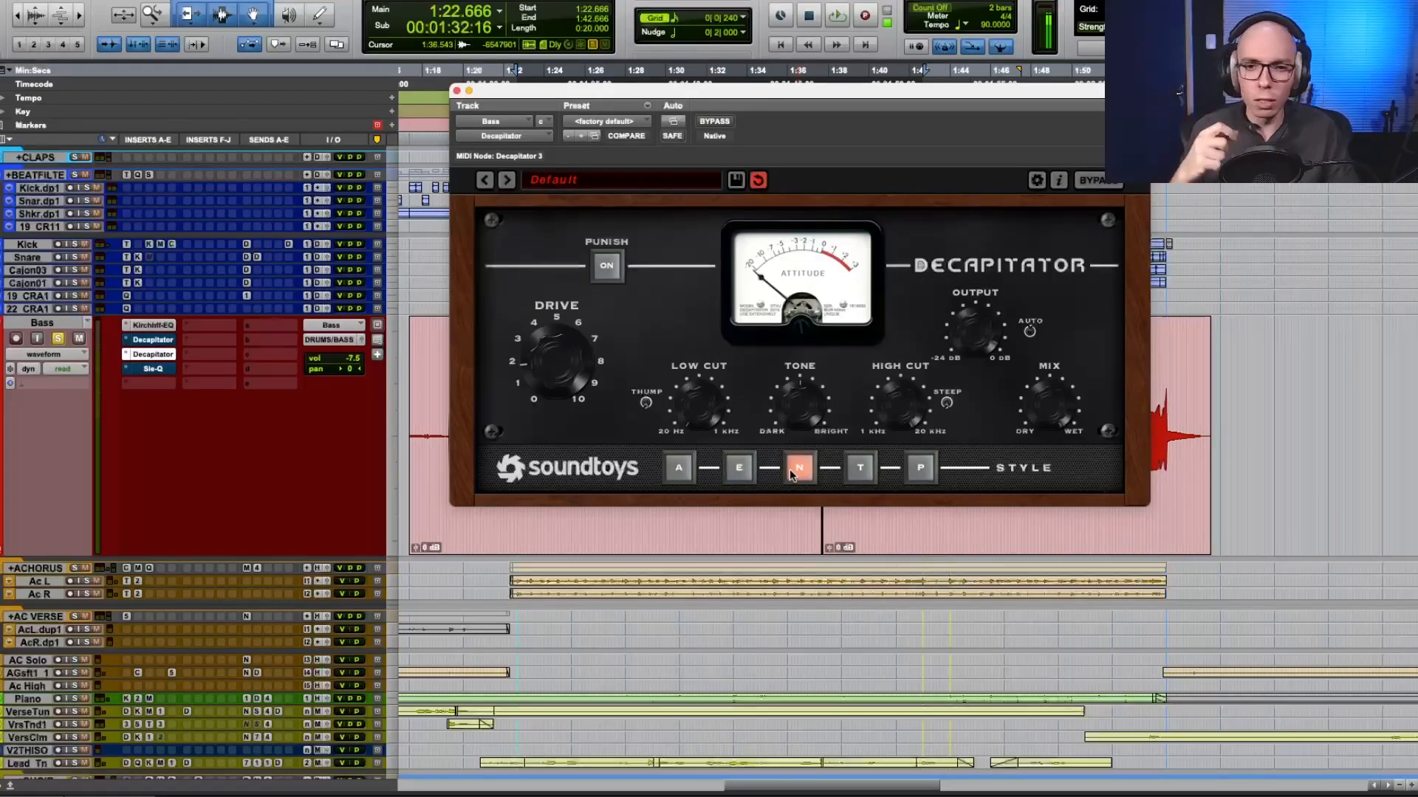
Play the chorus with the first Decapitator and Sie-Q engaged, and replay it with only the duplicate Decapitator in style N to compare.
{"action": "key", "text": "space"}
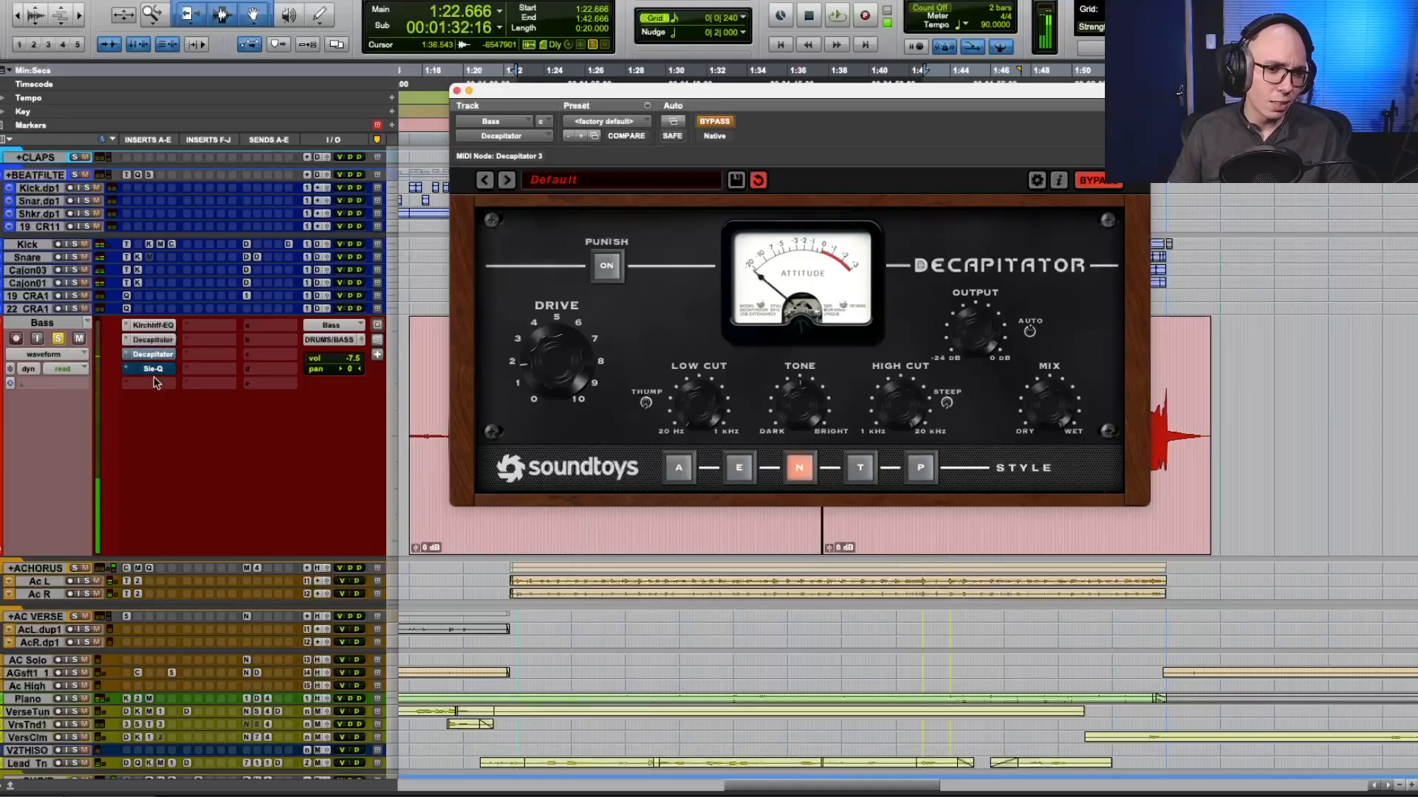
{"action": "key", "text": "space"}
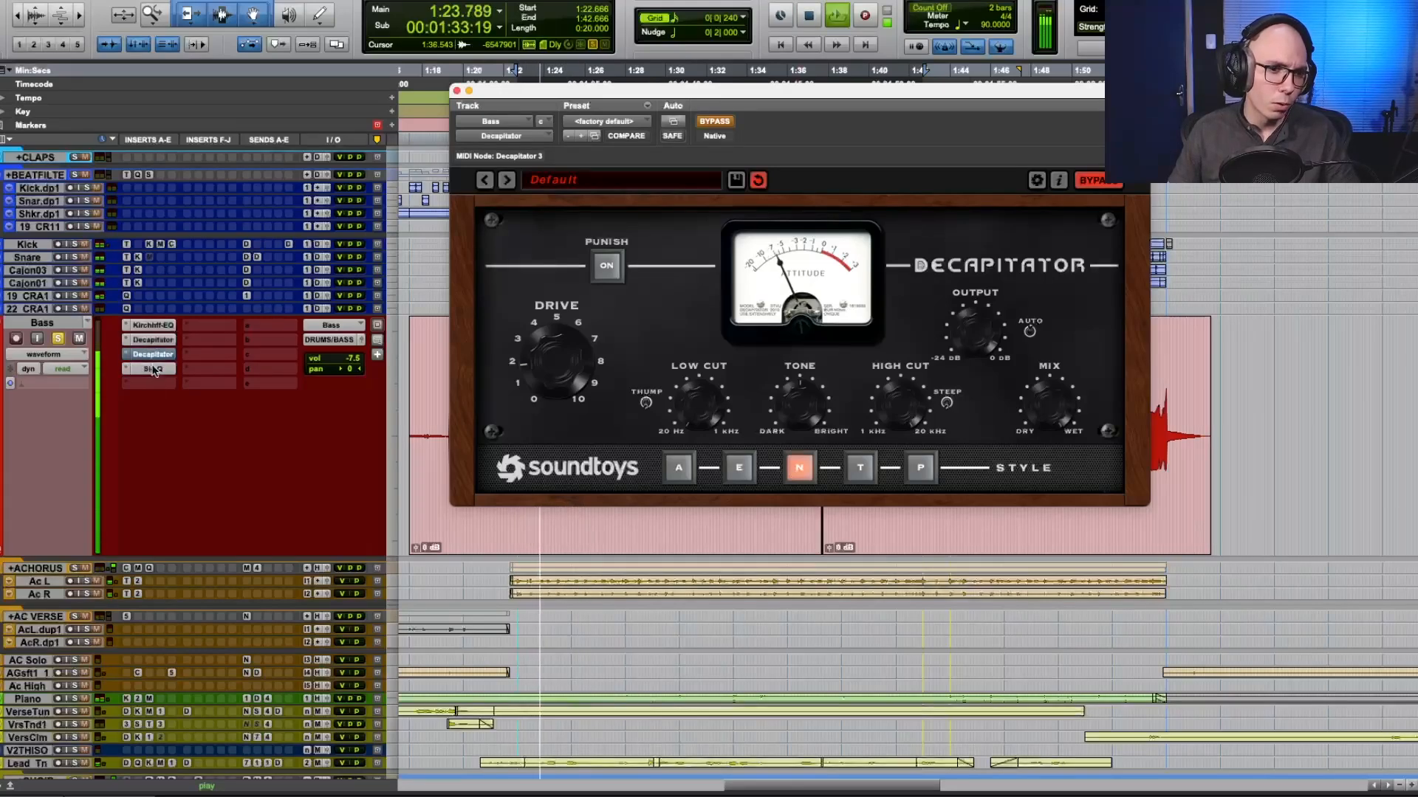
{"action": "key", "text": "space"}
{"action": "left_click", "coordinate": [153, 355], "text": "super"}
{"action": "key", "text": "space"}
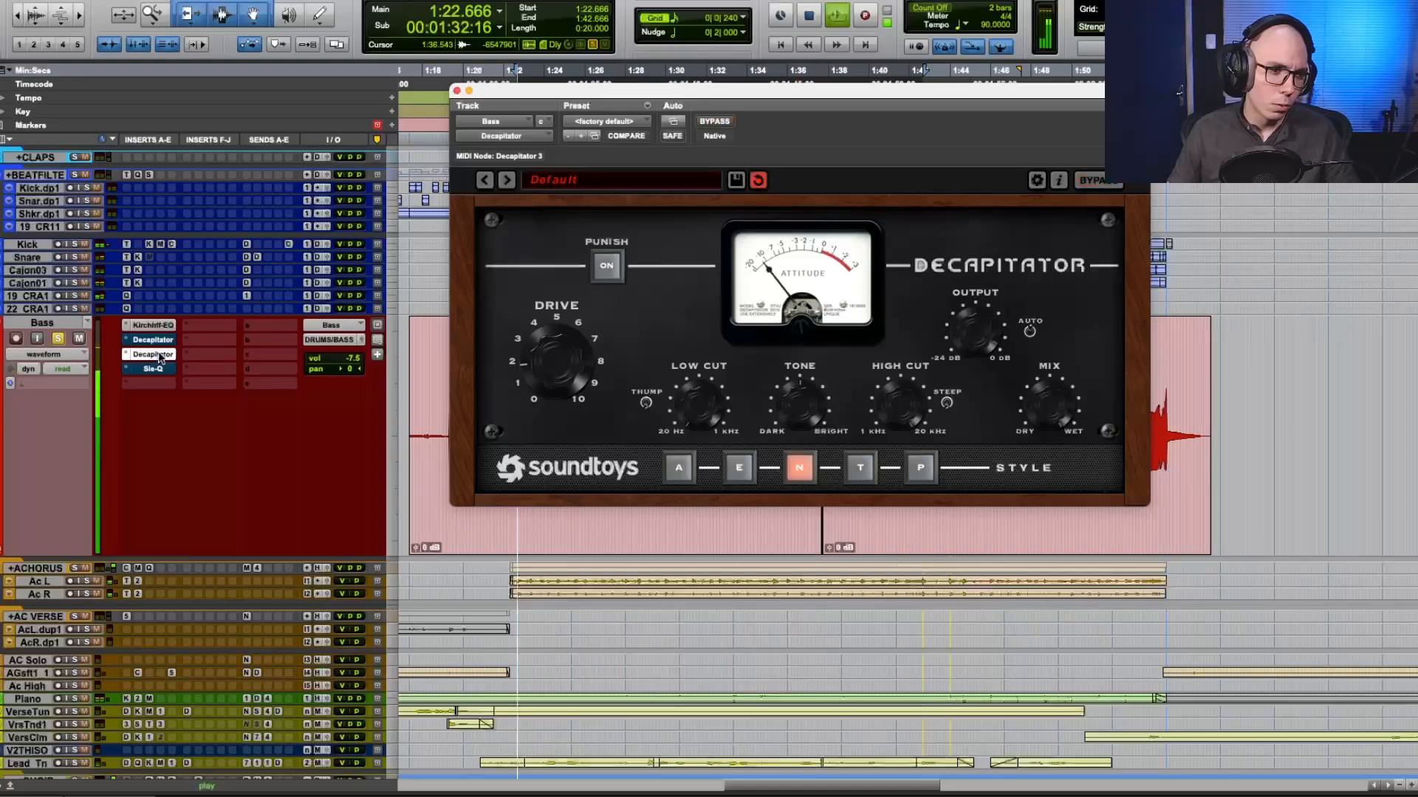
{"action": "left_click", "coordinate": [161, 358]}
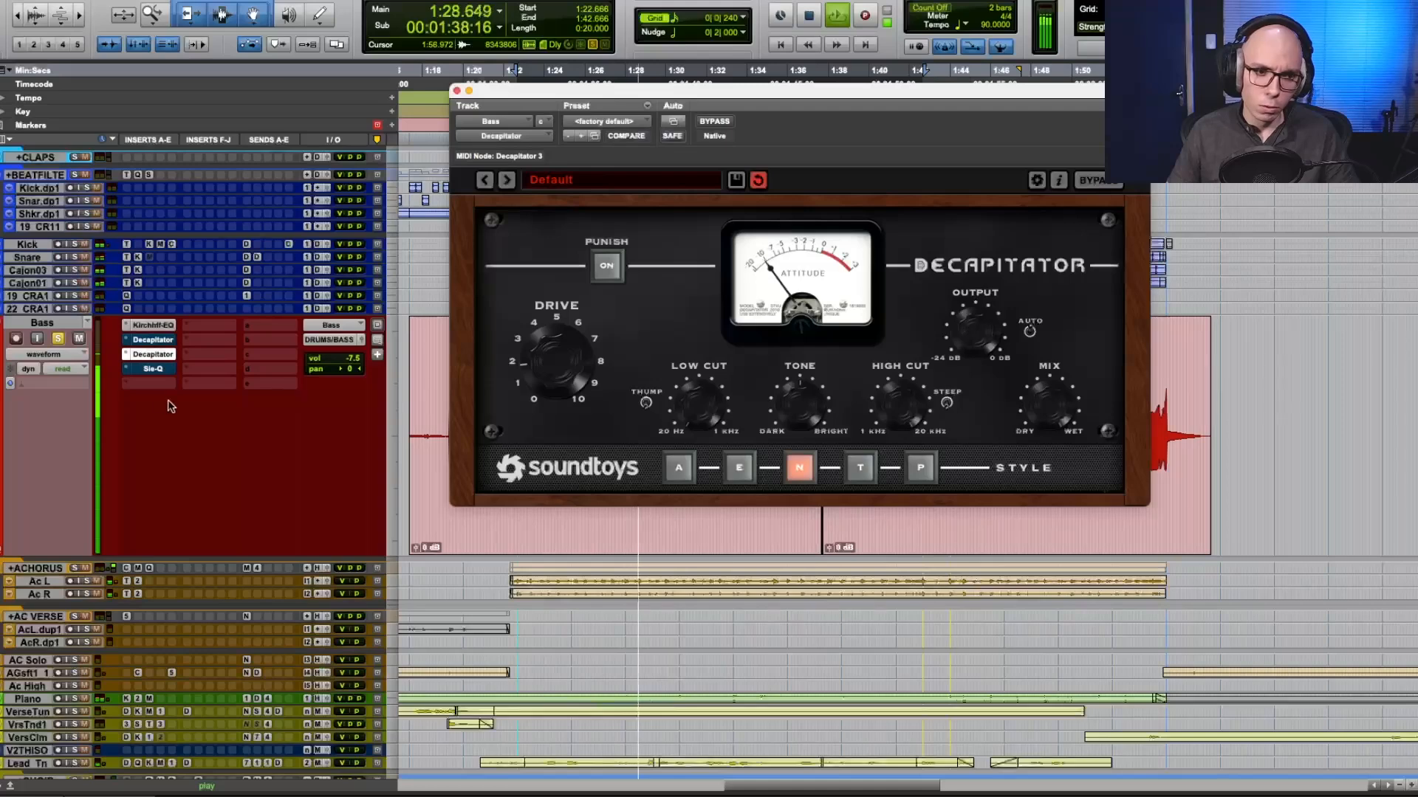
Toggle the bypass of the bass track's Kirchhoff-EQ, Decapitators and Sie-Q during playback to compare the chorus bass processing.
{"action": "left_click", "coordinate": [161, 355], "text": "super"}
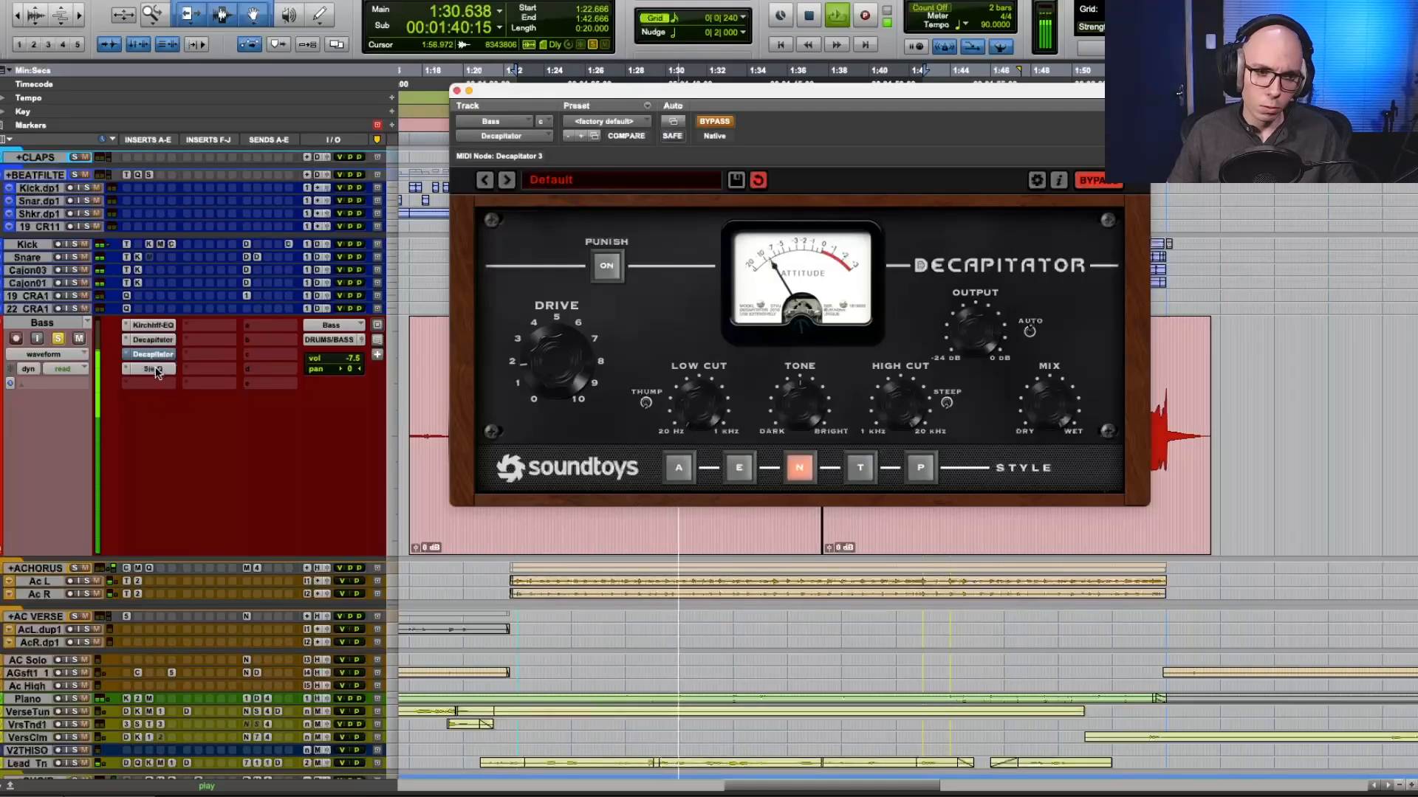
{"action": "left_click", "coordinate": [156, 370], "text": "super"}
{"action": "left_click", "coordinate": [159, 341], "text": "super"}
{"action": "left_click", "coordinate": [160, 355], "text": "super"}
{"action": "left_click", "coordinate": [161, 328], "text": "super"}
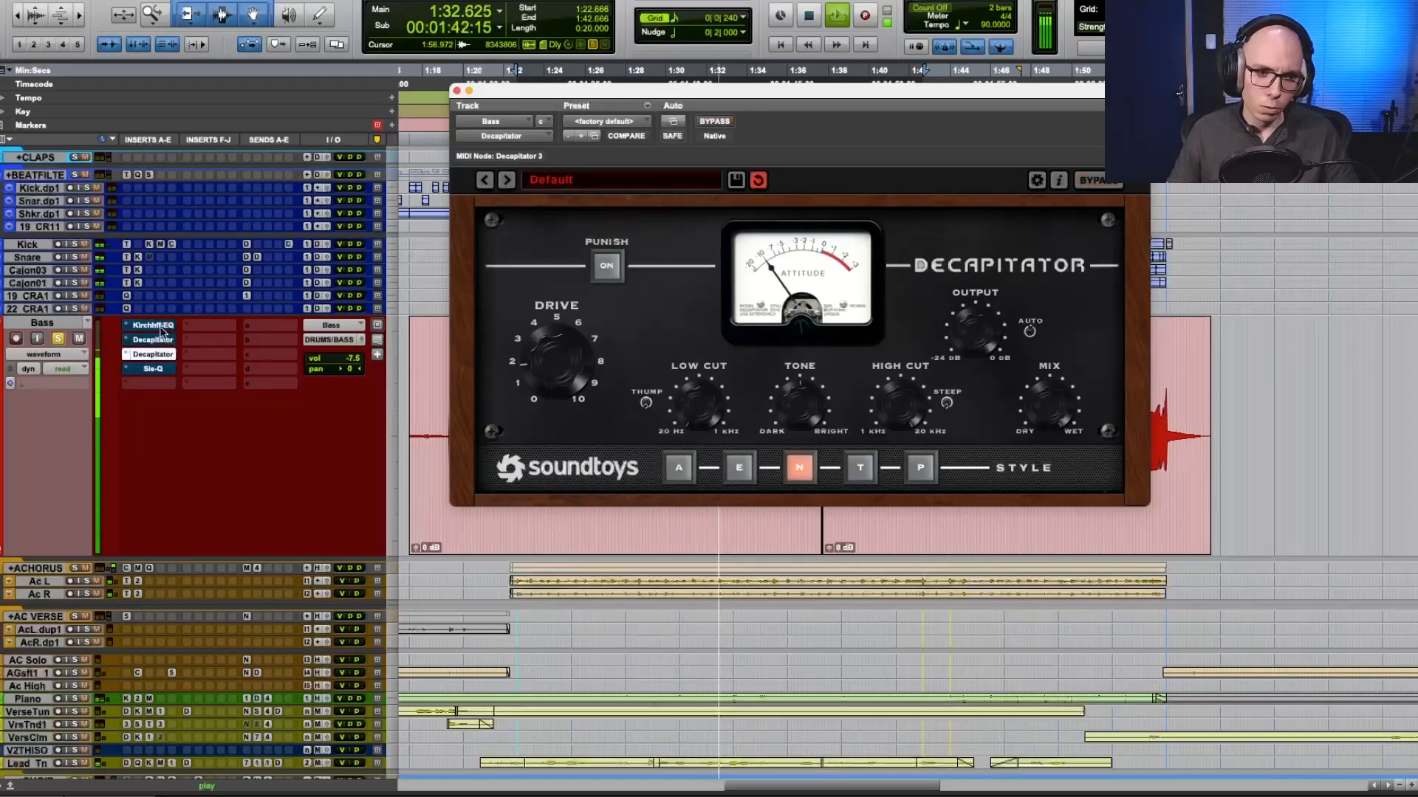
{"action": "left_click", "coordinate": [161, 328], "text": "super"}
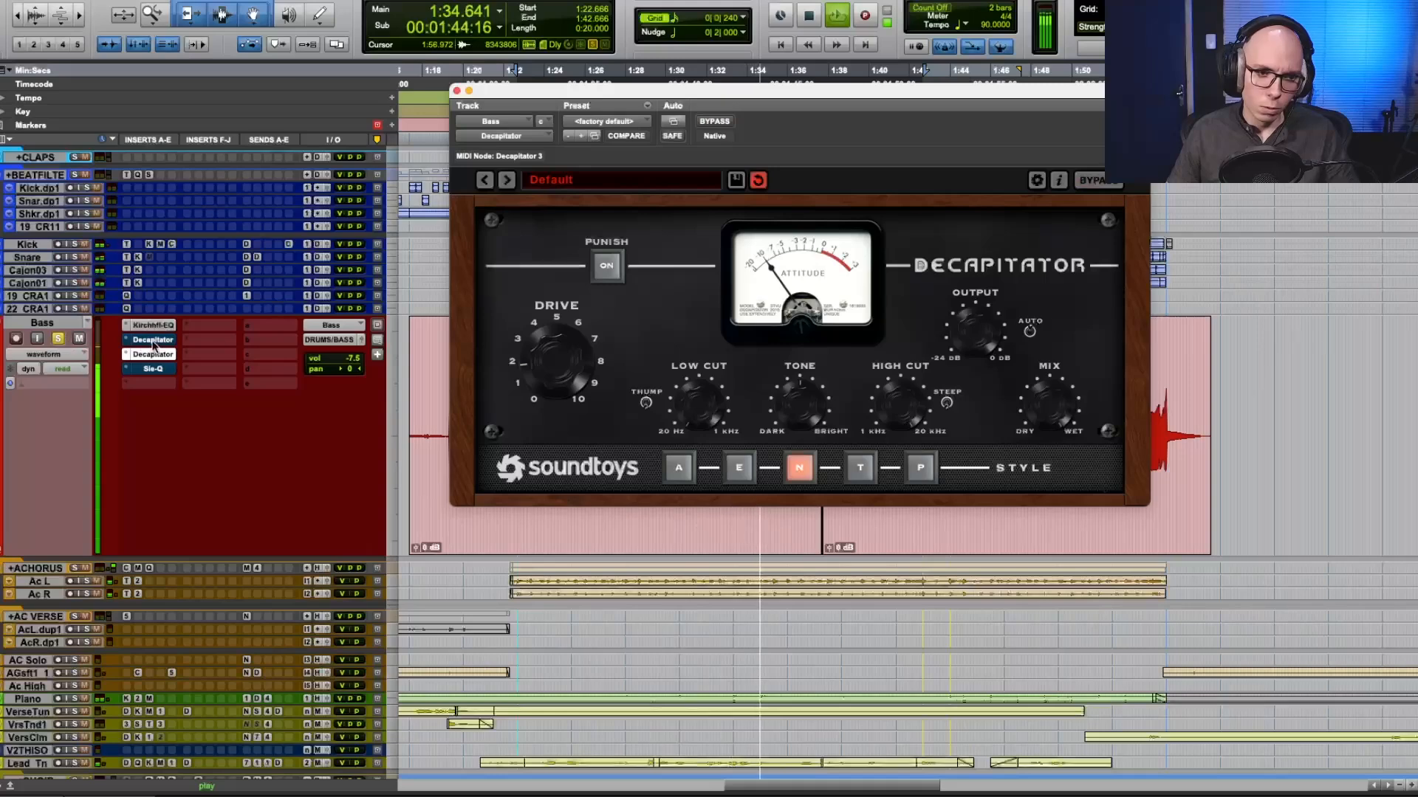
Deactivate the first Decapitator and the Sie-Q, move the duplicate Decapitator to the fifth insert slot and play the chorus with the bass unsoloed.
{"action": "left_click", "coordinate": [153, 341], "text": "super"}
{"action": "key", "text": "space"}
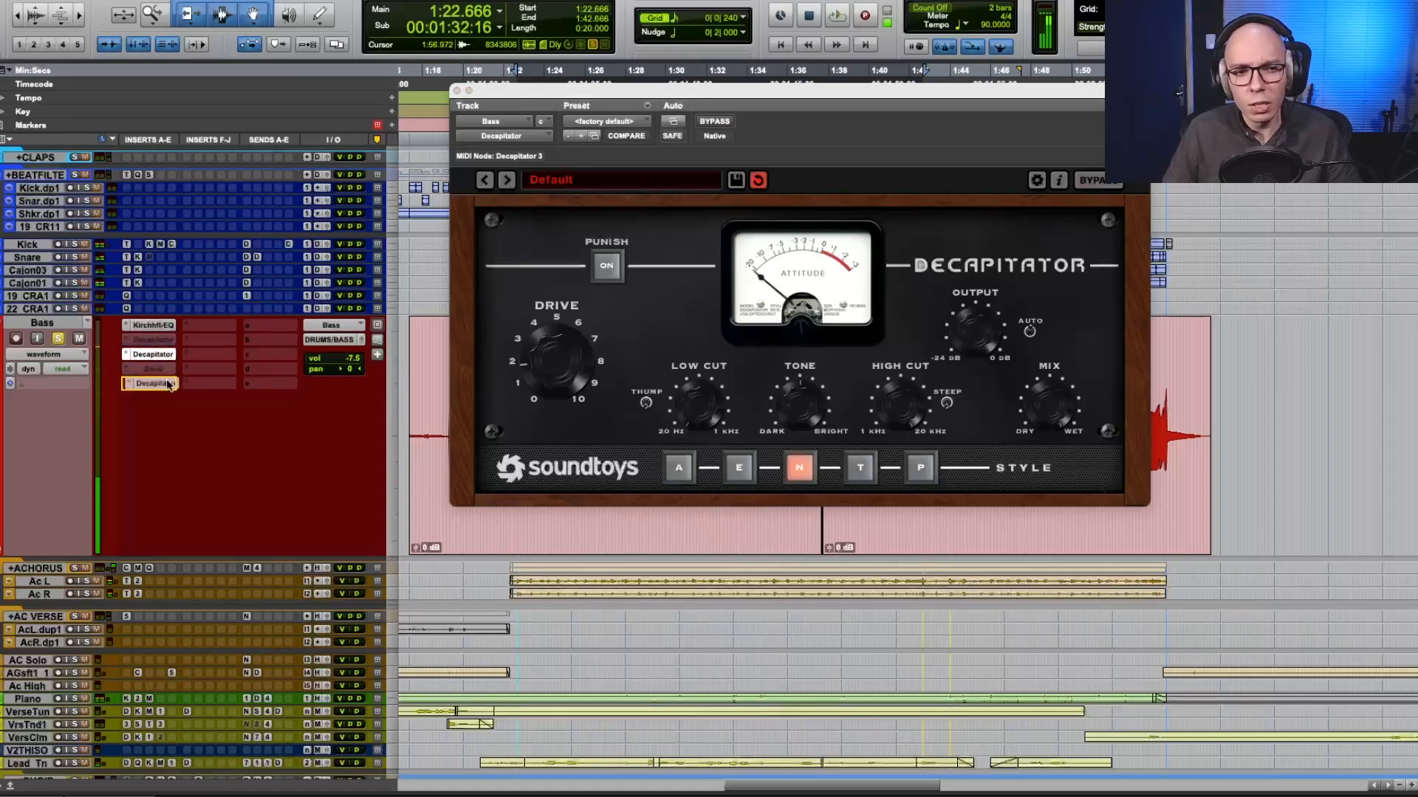
{"action": "key", "text": "space"}
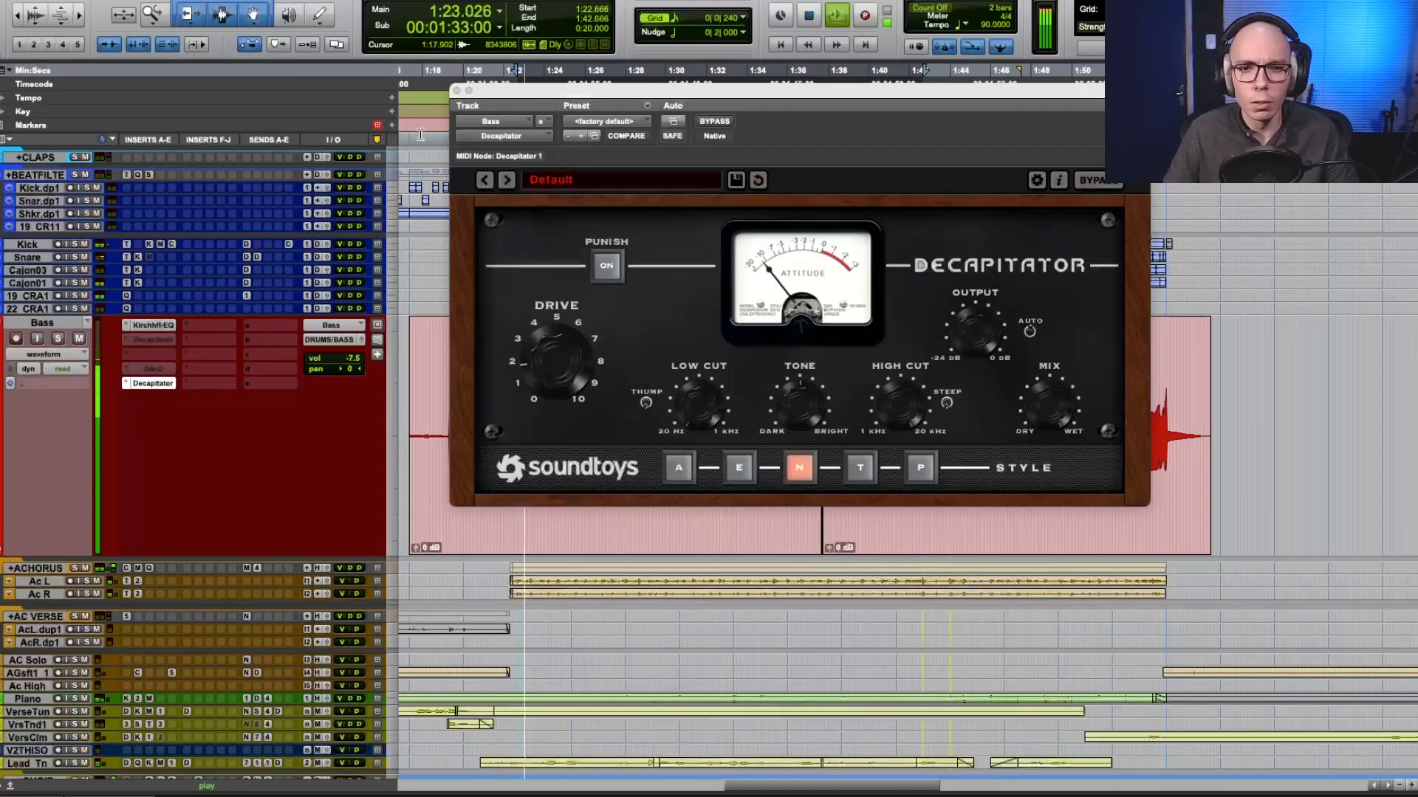
Fine-tune the Decapitator's output, then show the bass track's volume automation and raise its volume to -5.5 dB.
{"action": "left_click", "coordinate": [991, 327]}
{"action": "left_click_drag", "start_coordinate": [991, 327], "coordinate": [991, 332]}
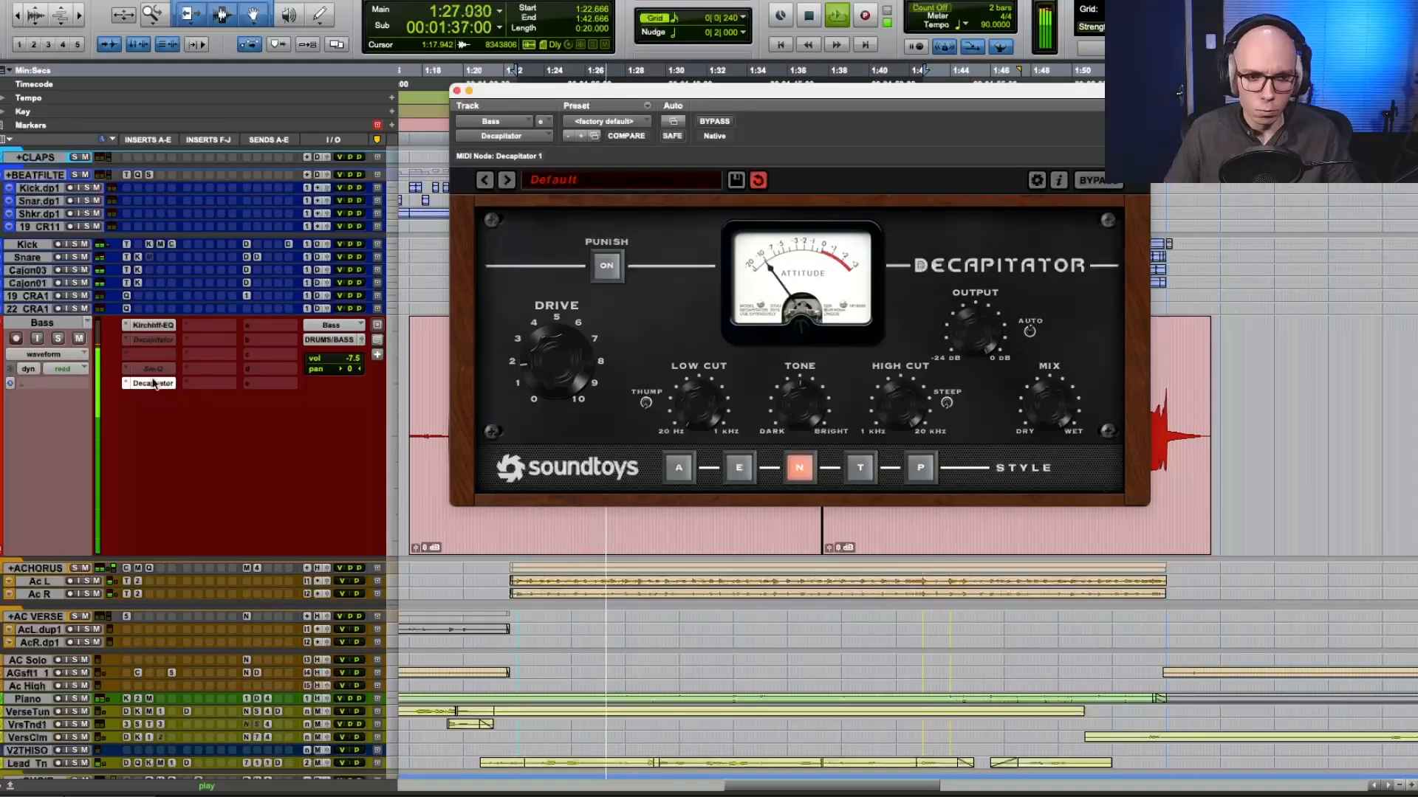
{"action": "left_click", "coordinate": [44, 355]}
{"action": "left_click", "coordinate": [44, 367]}
{"action": "left_click", "coordinate": [457, 91]}
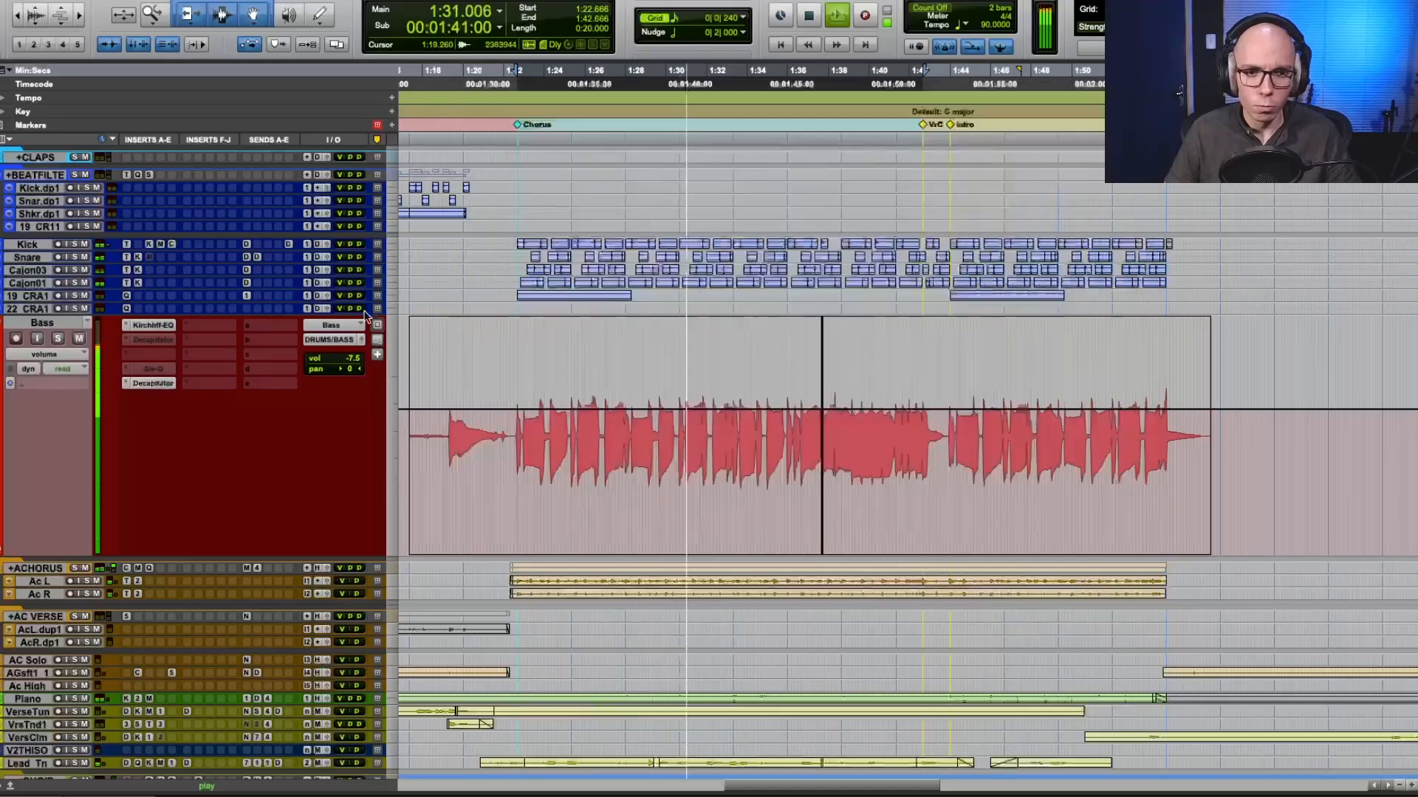
{"action": "left_click_drag", "start_coordinate": [352, 358], "coordinate": [354, 339]}
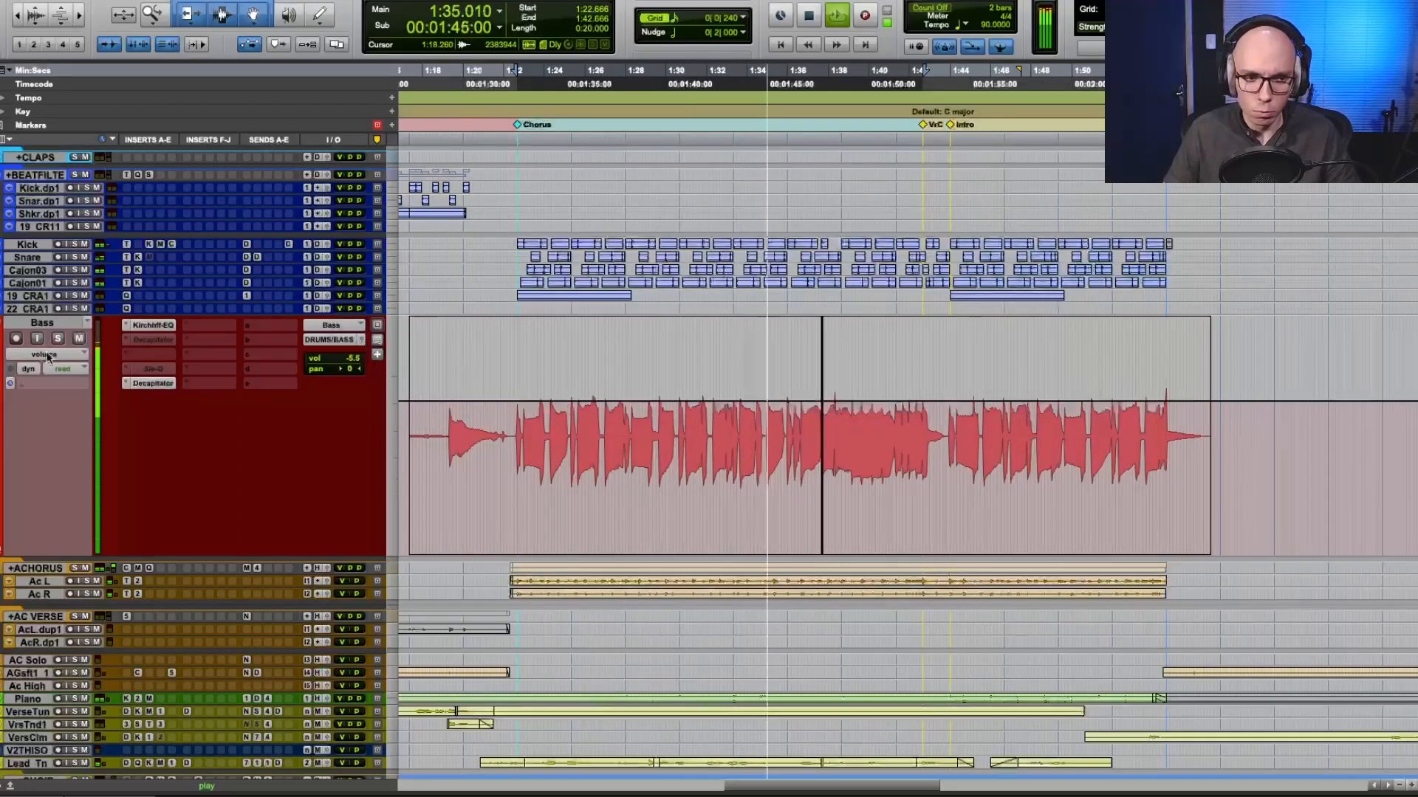
Briefly toggle the bass track's mute and solo during playback to judge its level in the mix.
{"action": "left_click", "coordinate": [78, 338]}
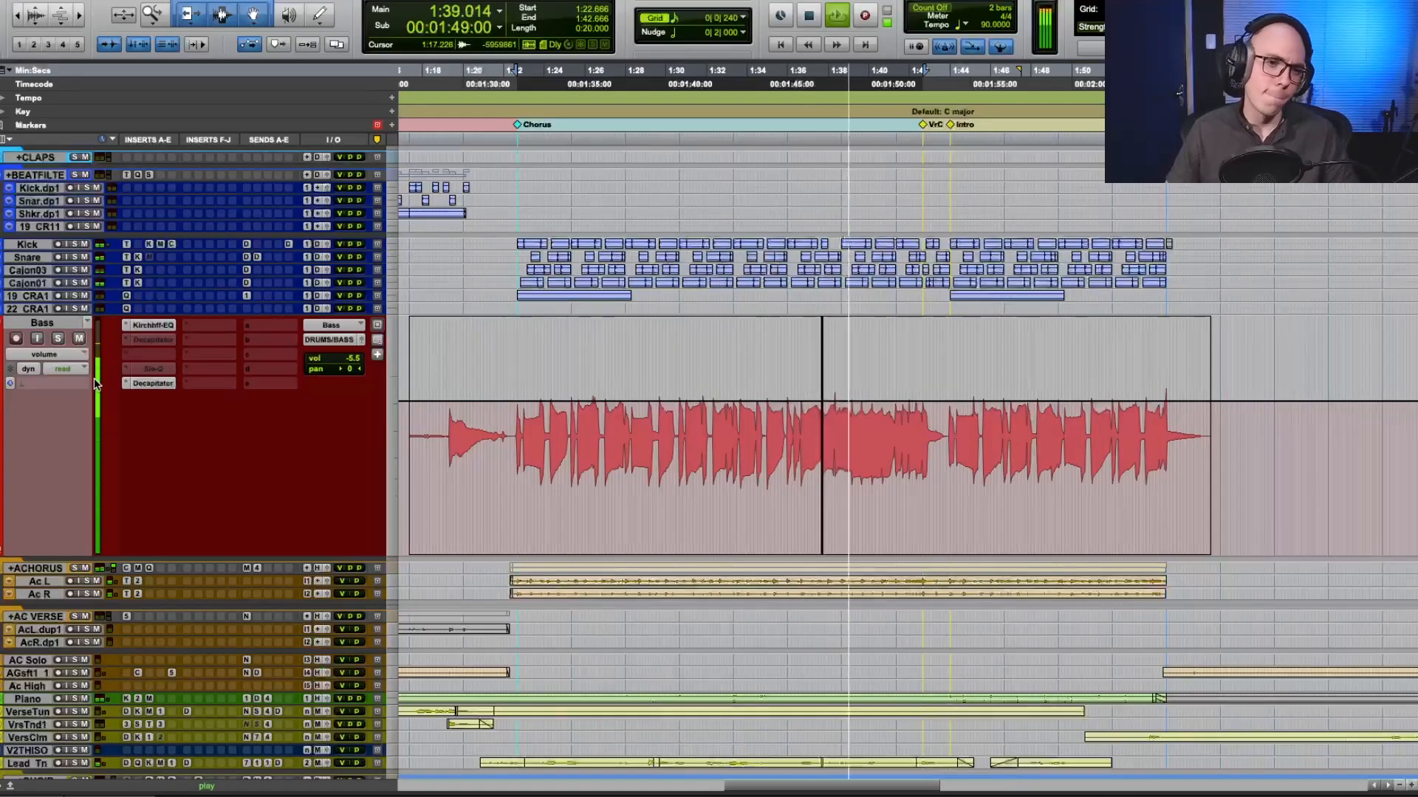
{"action": "left_click", "coordinate": [58, 339]}
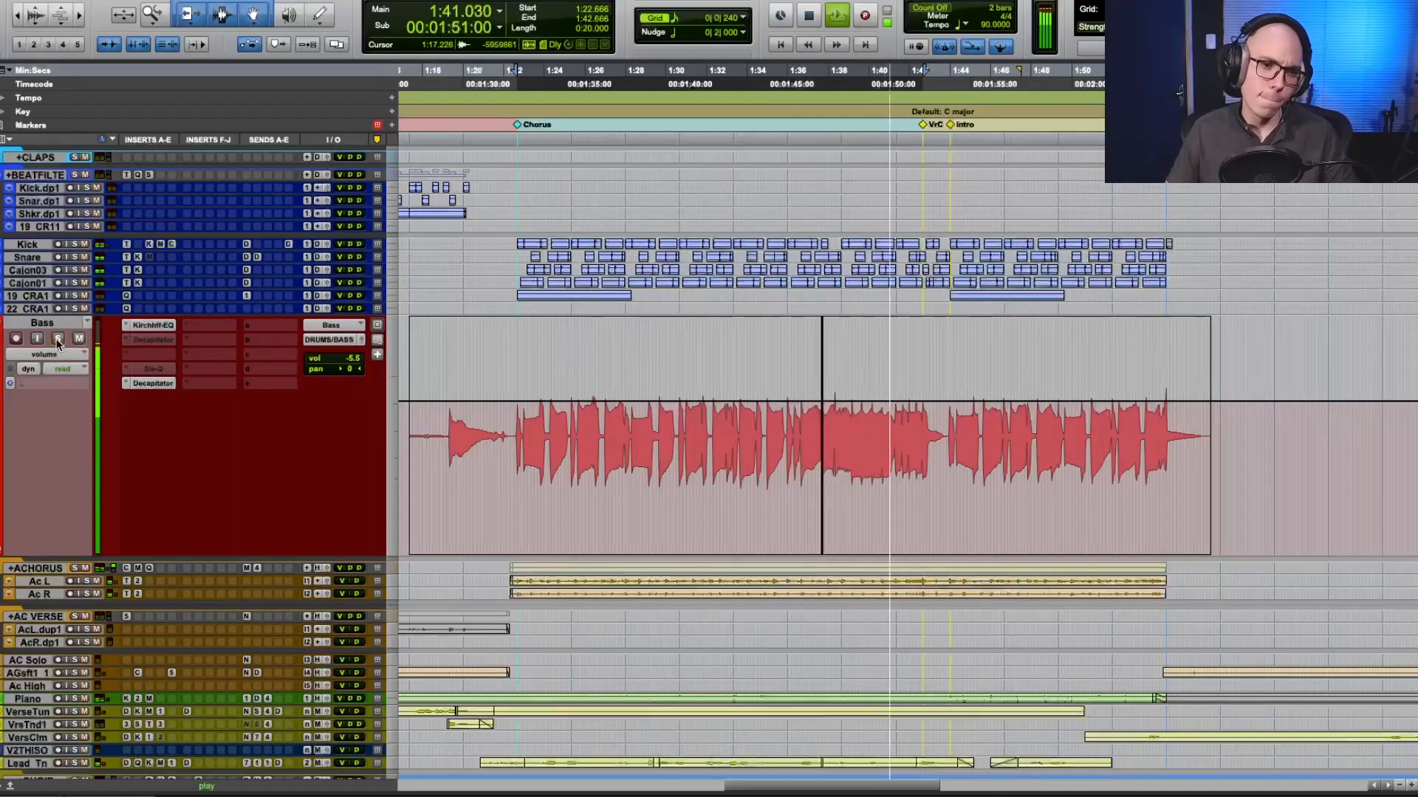
{"action": "left_click", "coordinate": [58, 339]}
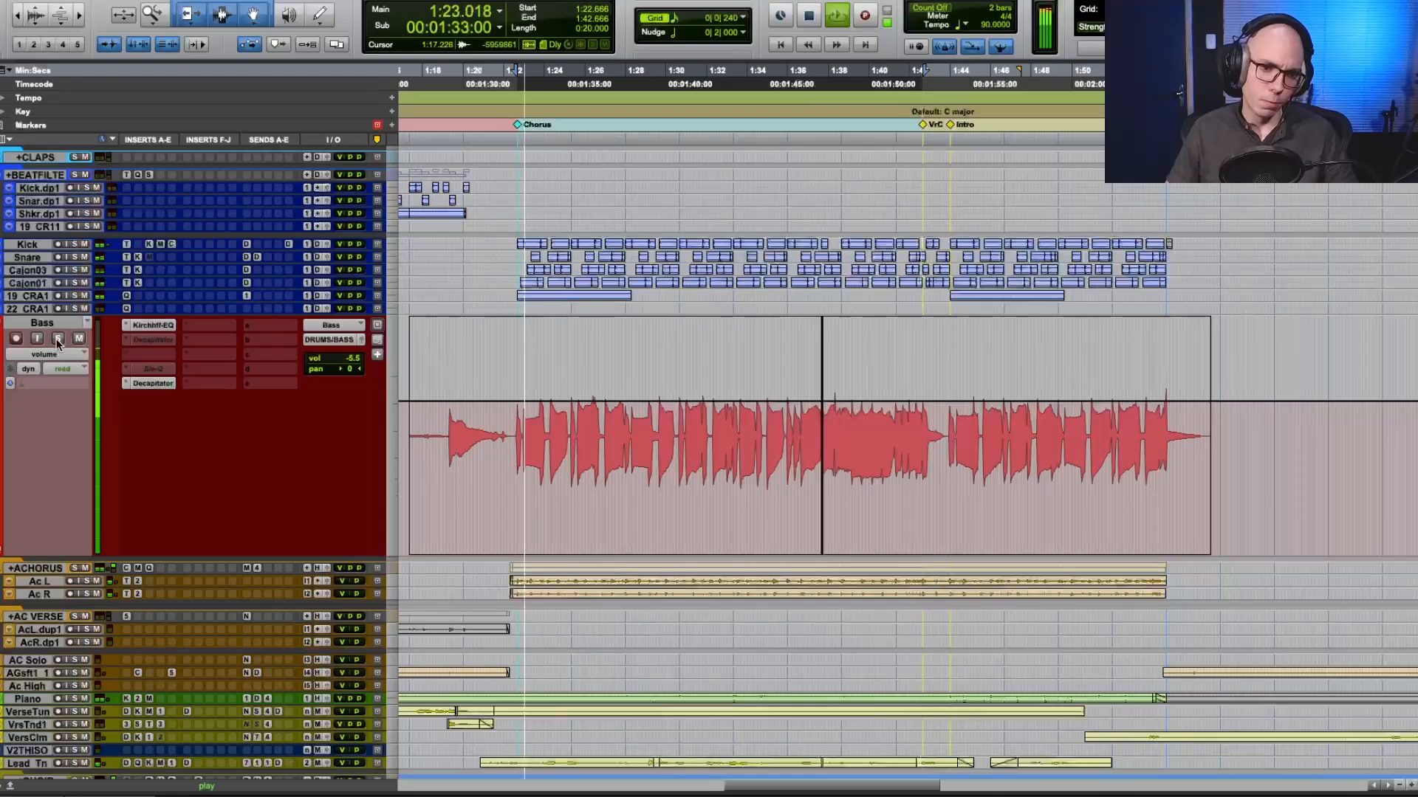
Stop playback and move the active Decapitator up to the bass track's third insert slot.
{"action": "key", "text": "r"}
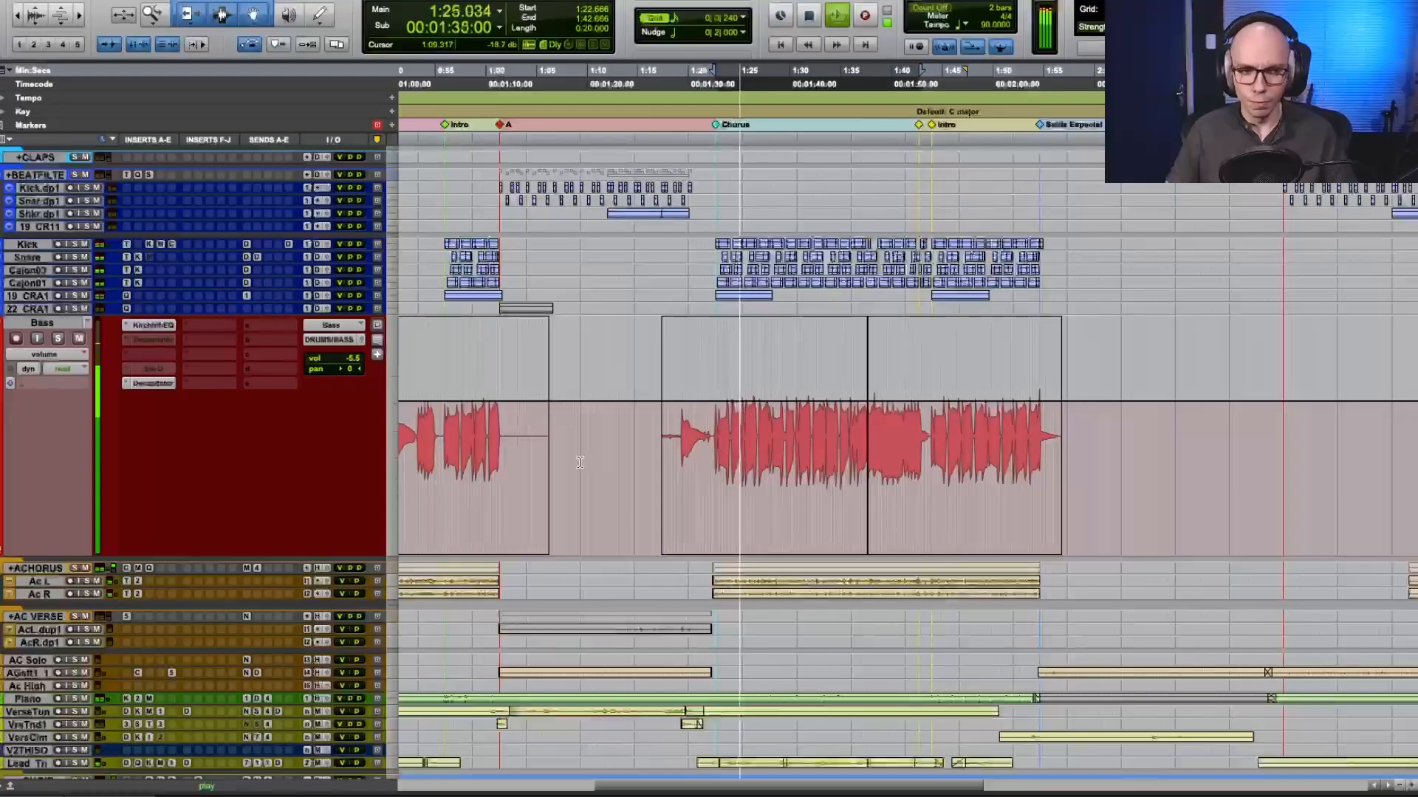
{"action": "key", "text": "space"}
{"action": "left_click_drag", "start_coordinate": [151, 383], "coordinate": [152, 358]}
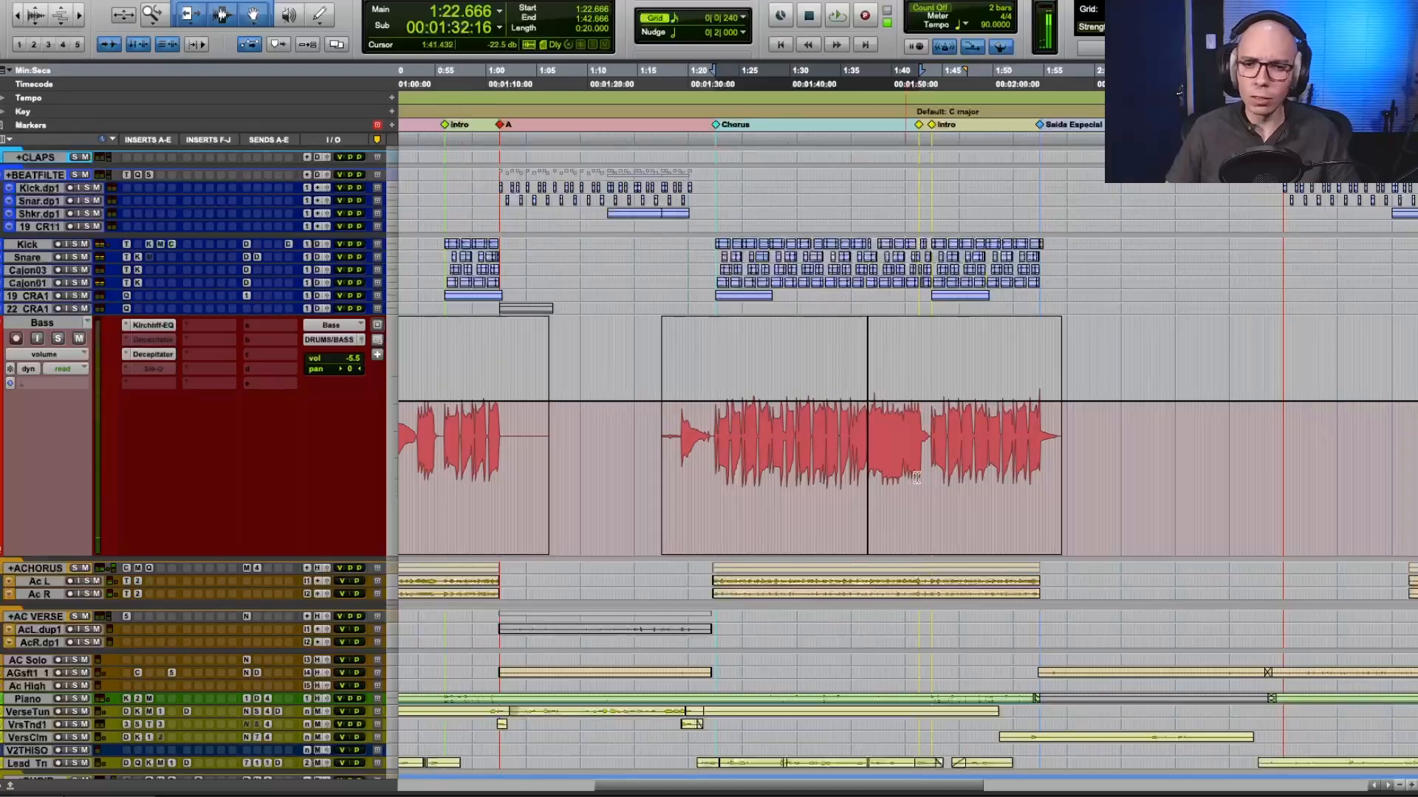
Place the edit cursor just before the Chorus marker and add an H3000 (Stereo) send to the bass track.
{"action": "left_click", "coordinate": [708, 415]}
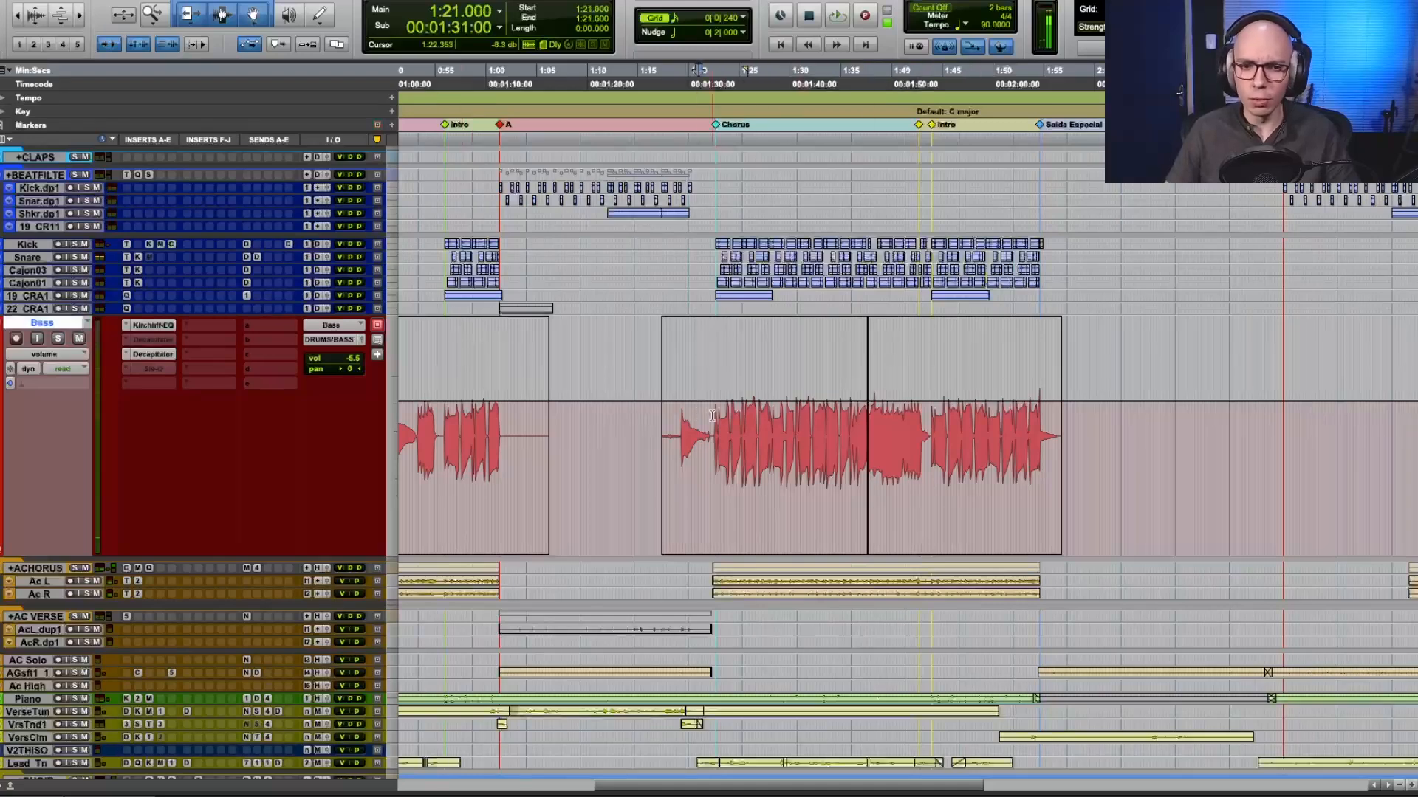
{"action": "left_click", "coordinate": [271, 309]}
{"action": "left_click", "coordinate": [279, 299]}
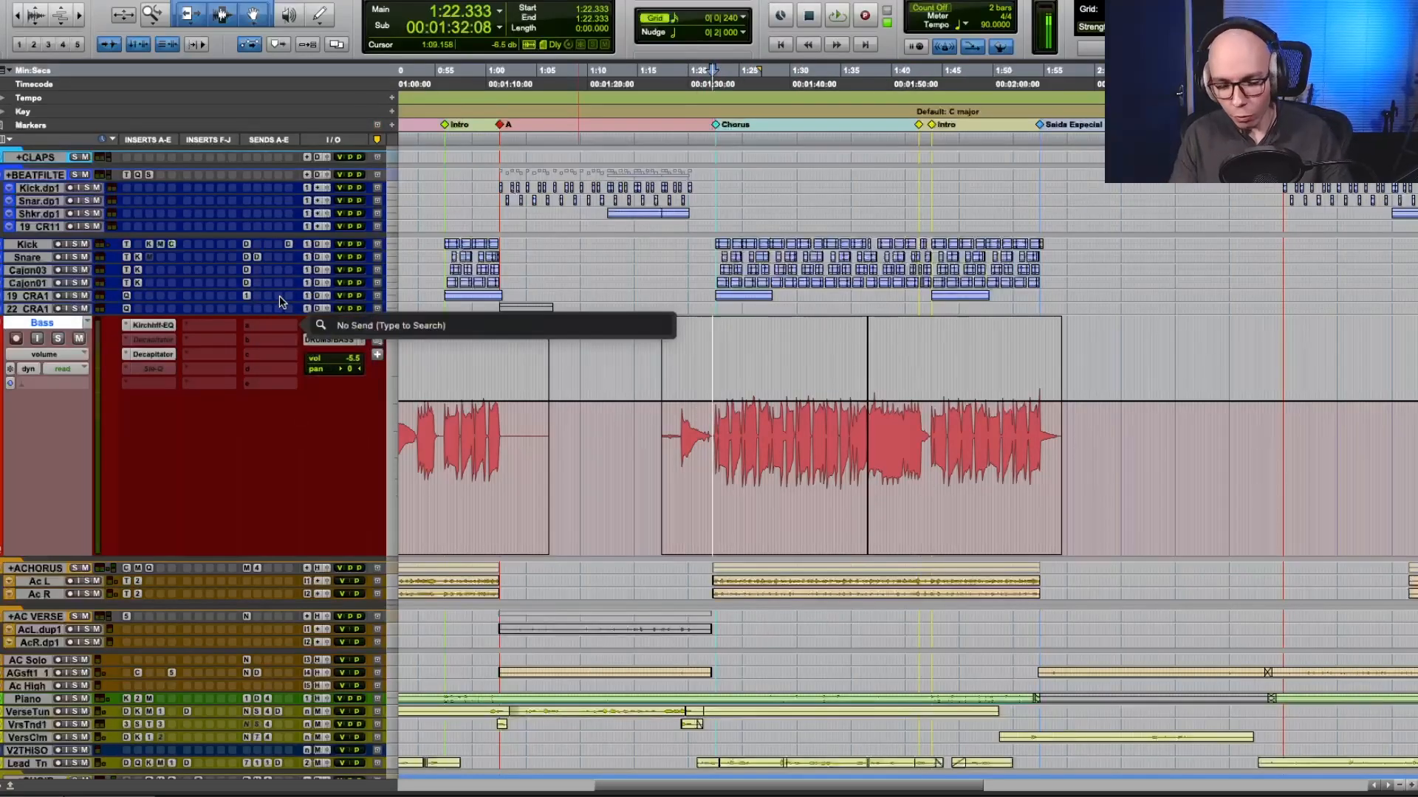
{"action": "type", "text": "h3000"}
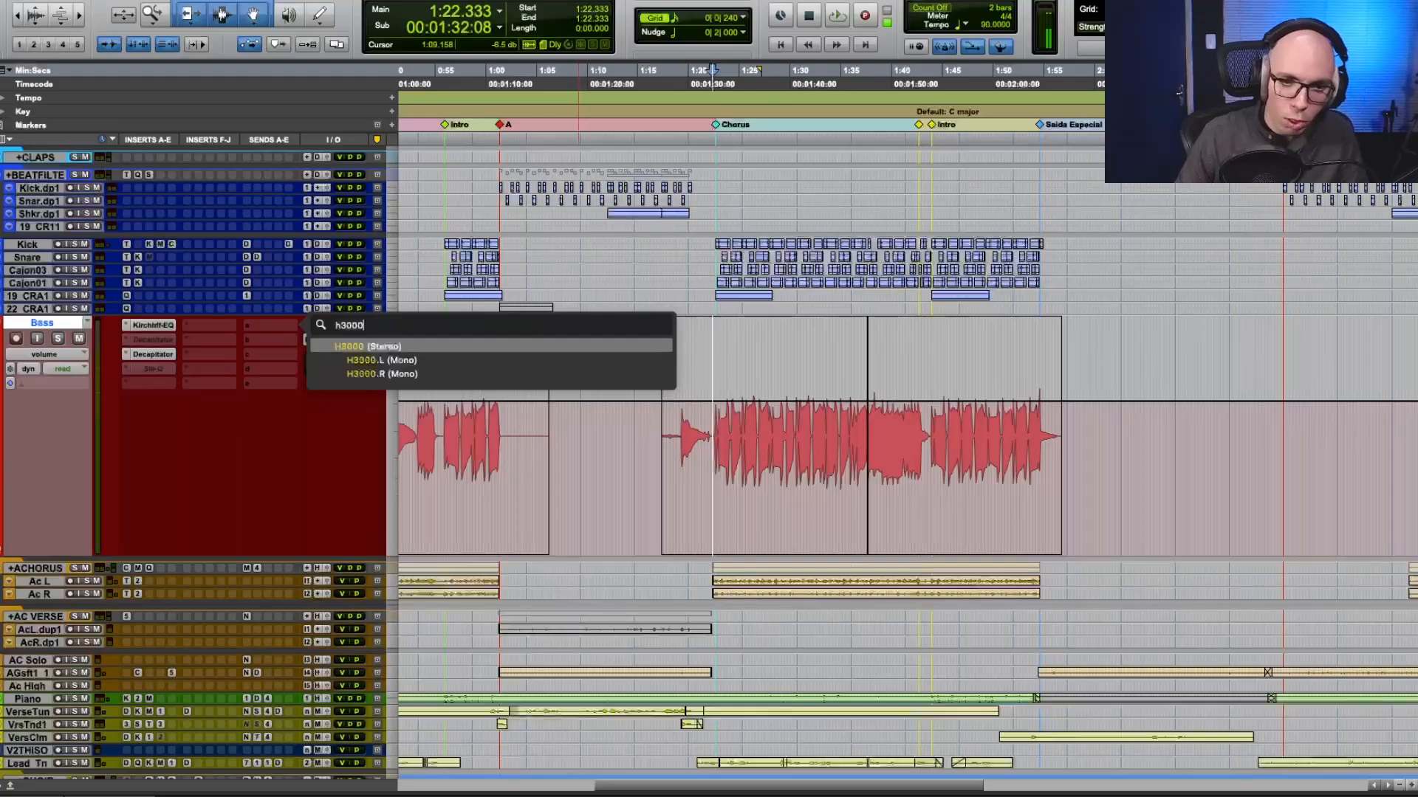
{"action": "key", "text": "Return"}
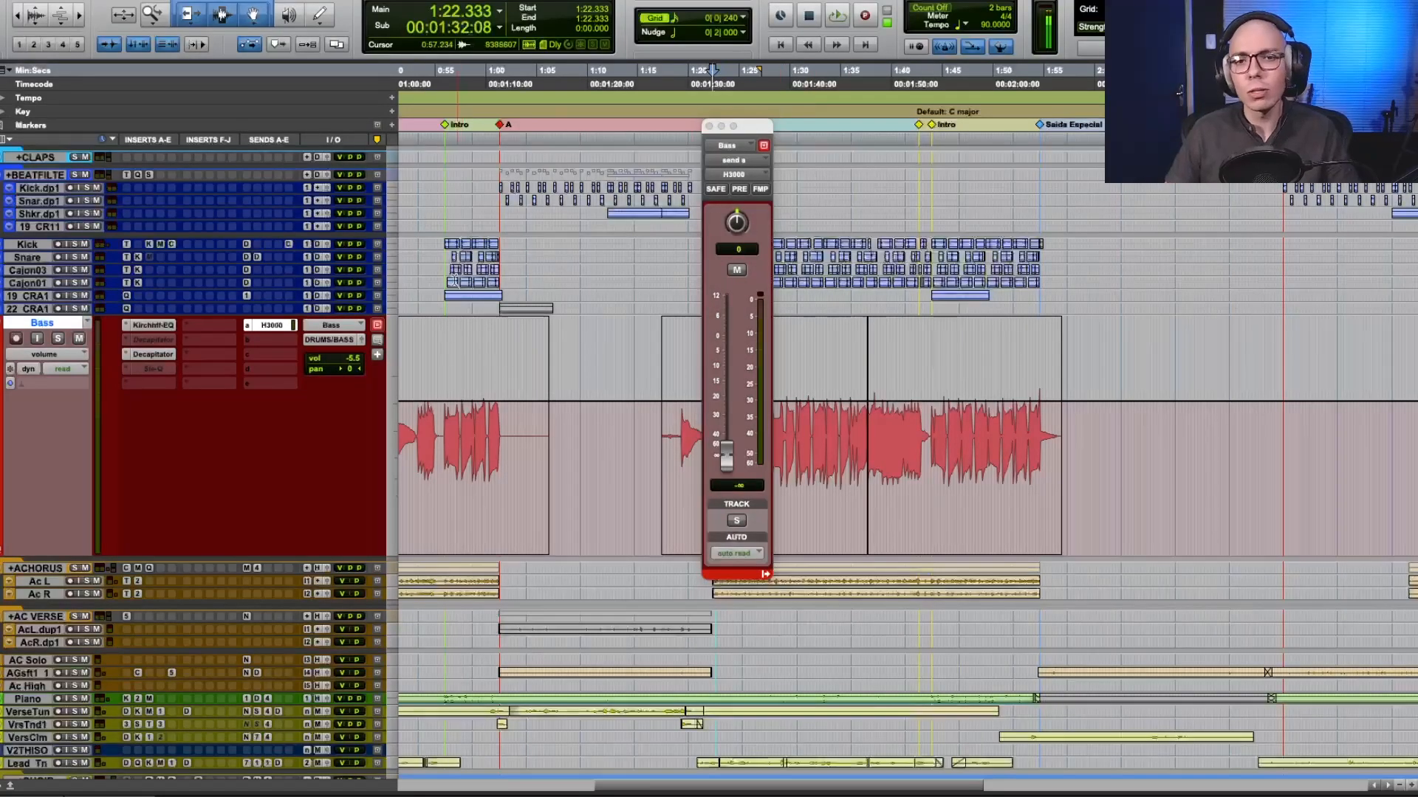
Open the H3000 Factory plug-in on the H3000 effects track and examine its 231-MICROPITCHSHIFT preset.
{"action": "scroll", "coordinate": [458, 282], "scroll_direction": "down", "scroll_amount": 10}
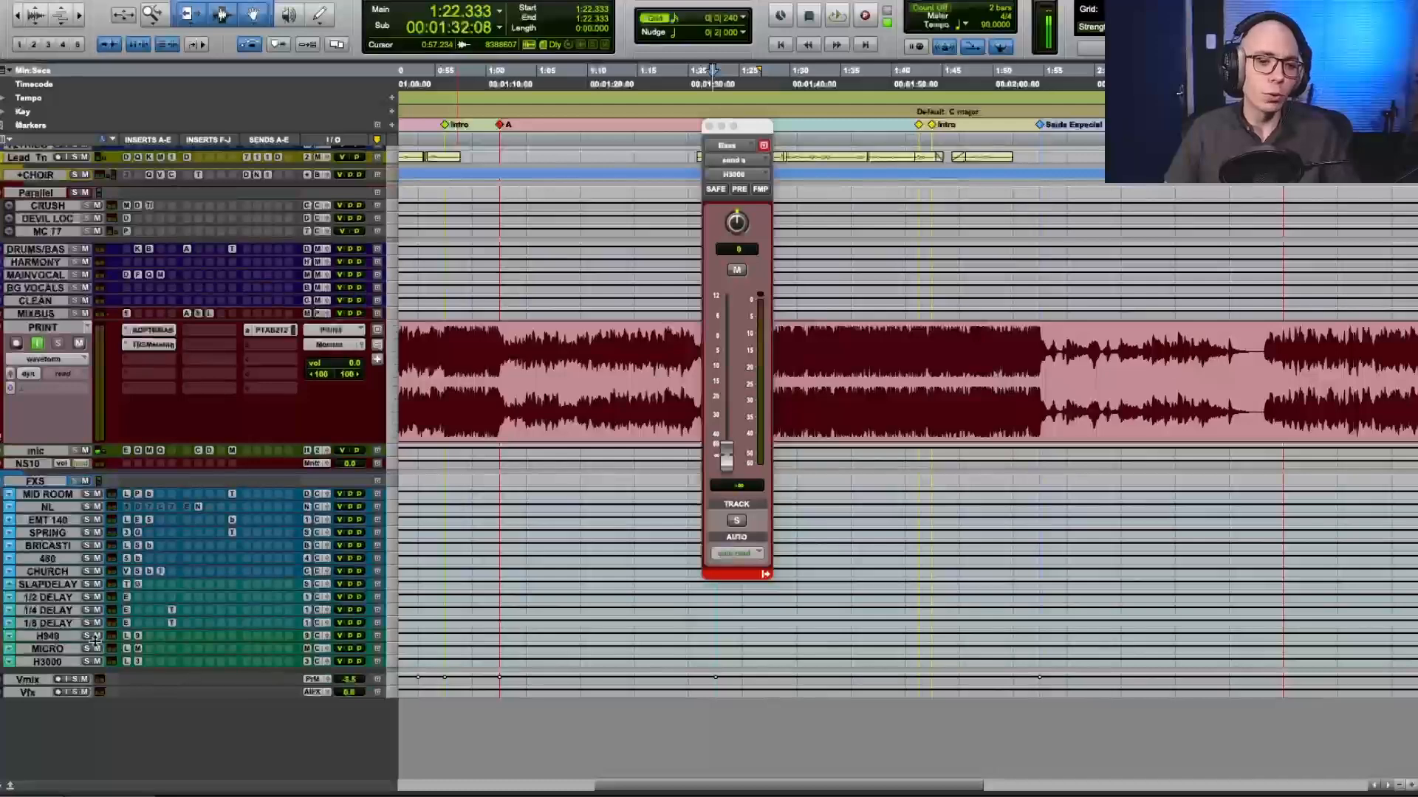
{"action": "left_click", "coordinate": [138, 664]}
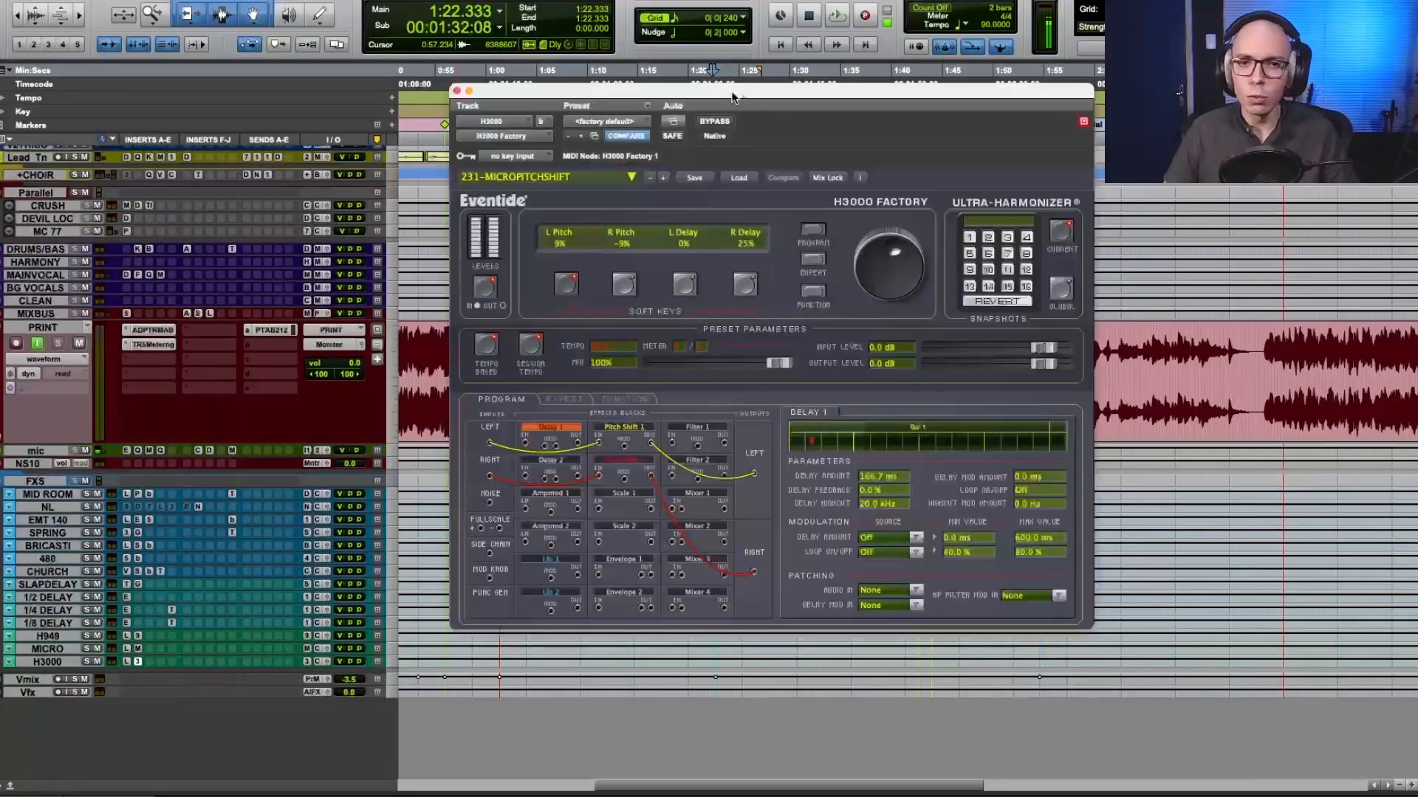
{"action": "left_click_drag", "start_coordinate": [730, 92], "coordinate": [741, 96]}
Reopen the bass track's H3000 send fader in place of the plug-in and solo the bass.
{"action": "scroll", "coordinate": [255, 327], "scroll_direction": "up", "scroll_amount": 2}
{"action": "scroll", "coordinate": [255, 328], "scroll_direction": "up", "scroll_amount": 6}
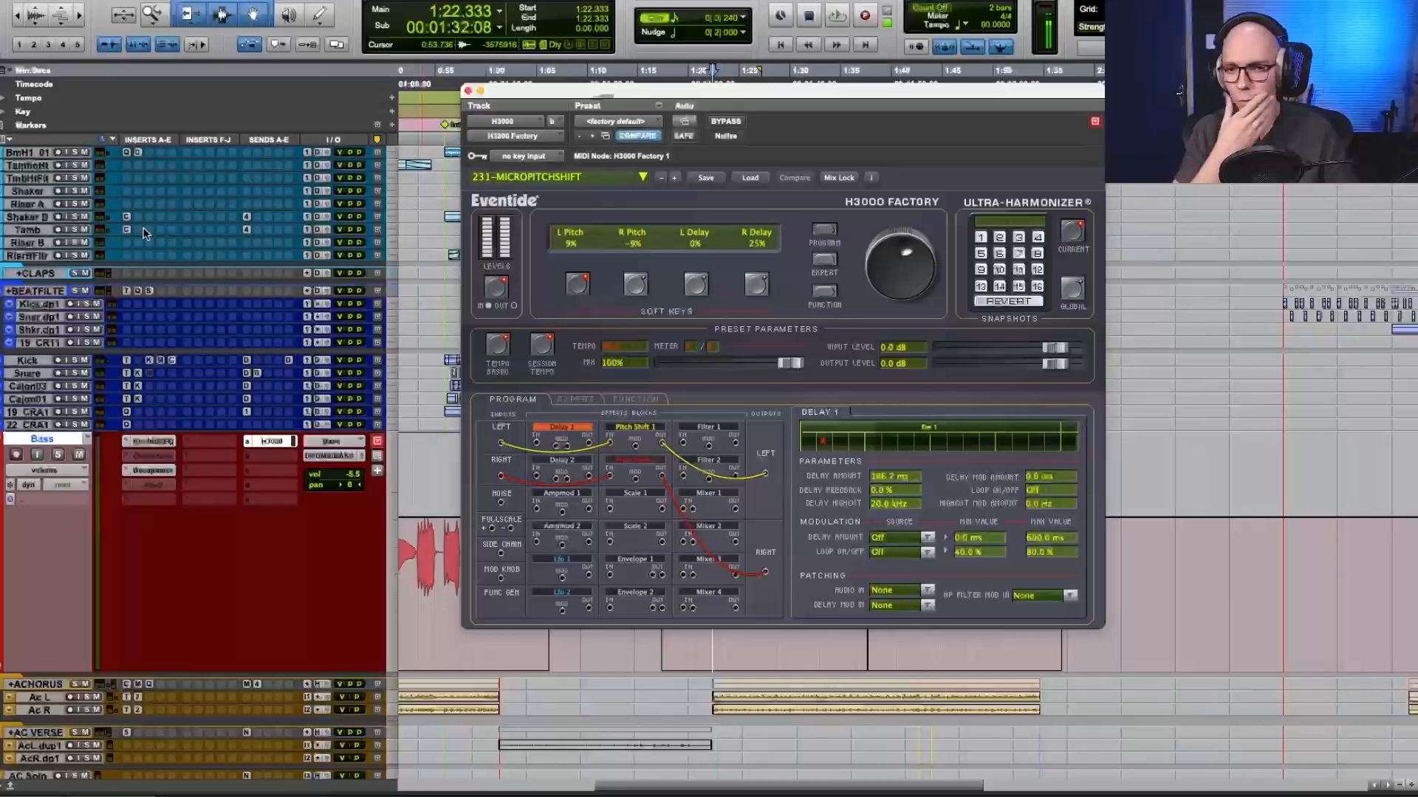
{"action": "left_click", "coordinate": [279, 441]}
{"action": "left_click", "coordinate": [279, 441]}
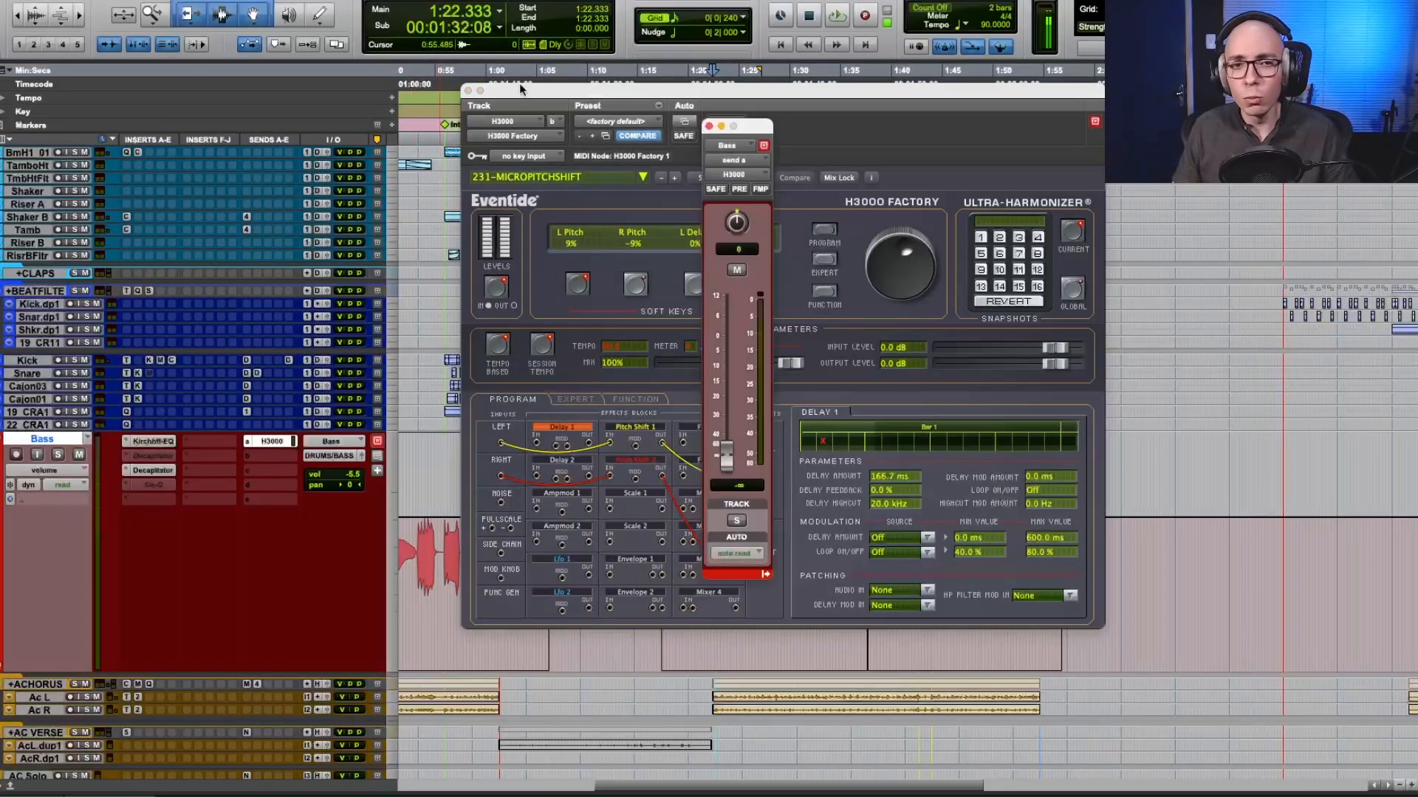
{"action": "left_click", "coordinate": [468, 92]}
{"action": "left_click_drag", "start_coordinate": [732, 134], "coordinate": [660, 135]}
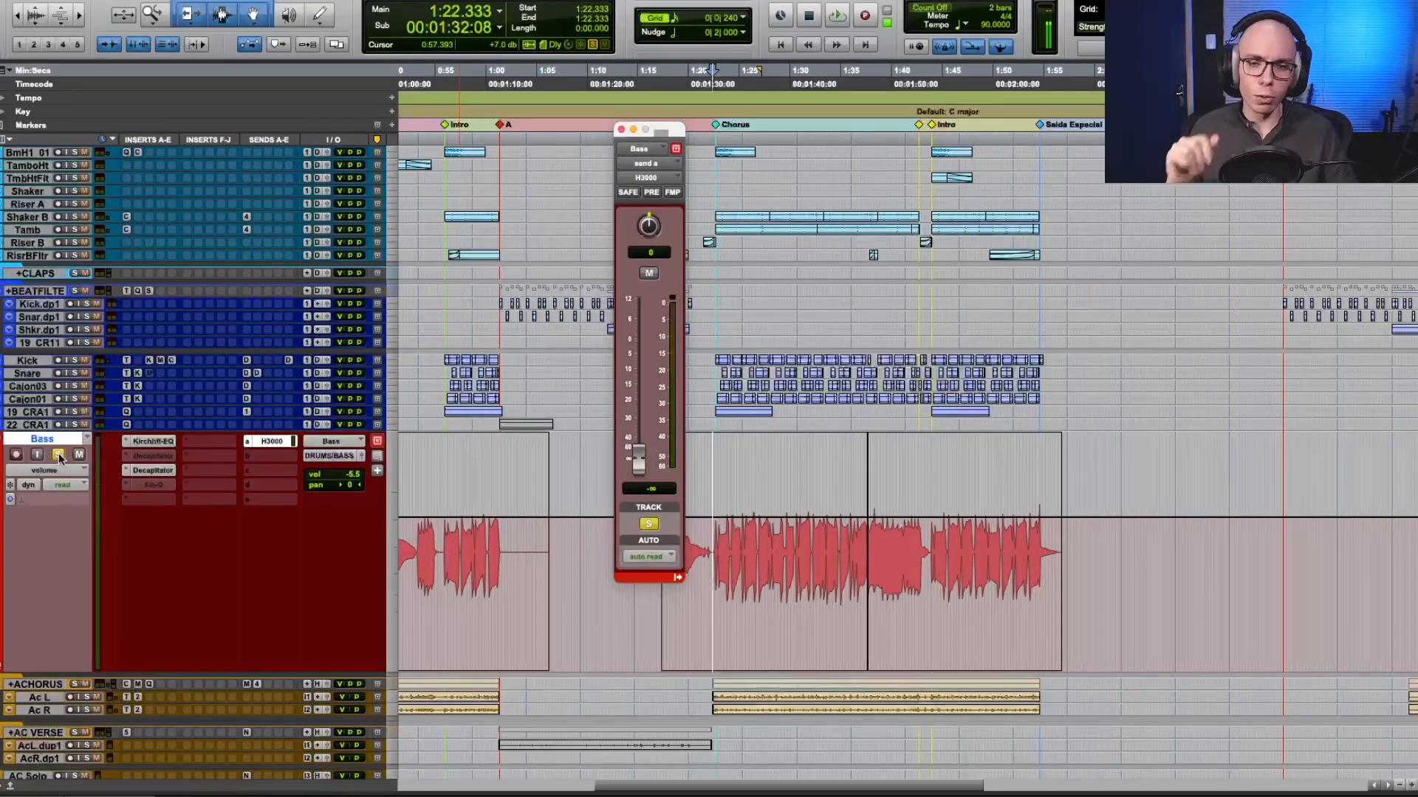
Play the chorus, raise the H3000 send to just above 0 dB and toggle its mute to compare the effect.
{"action": "key", "text": "space"}
{"action": "left_click_drag", "start_coordinate": [624, 463], "coordinate": [640, 354]}
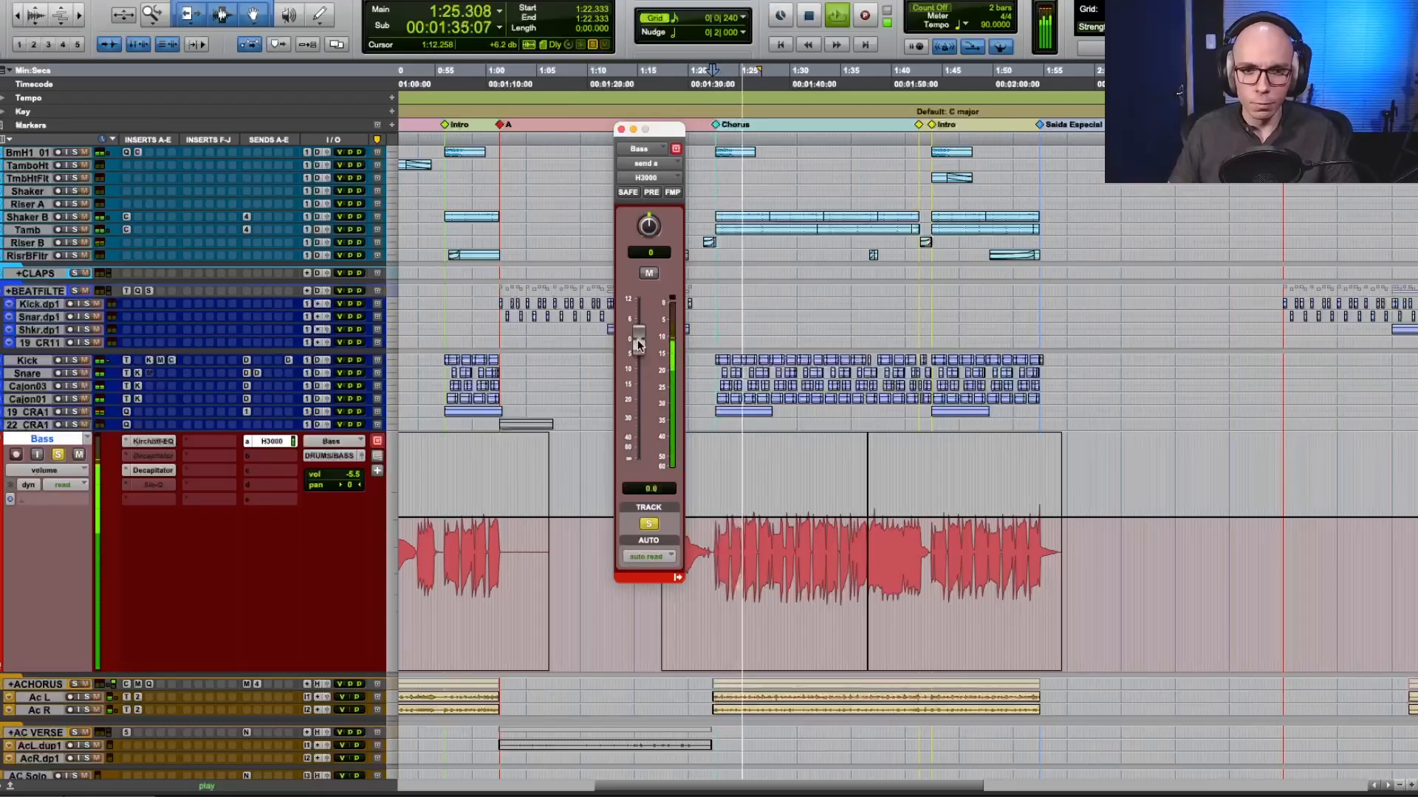
{"action": "left_click", "coordinate": [649, 274]}
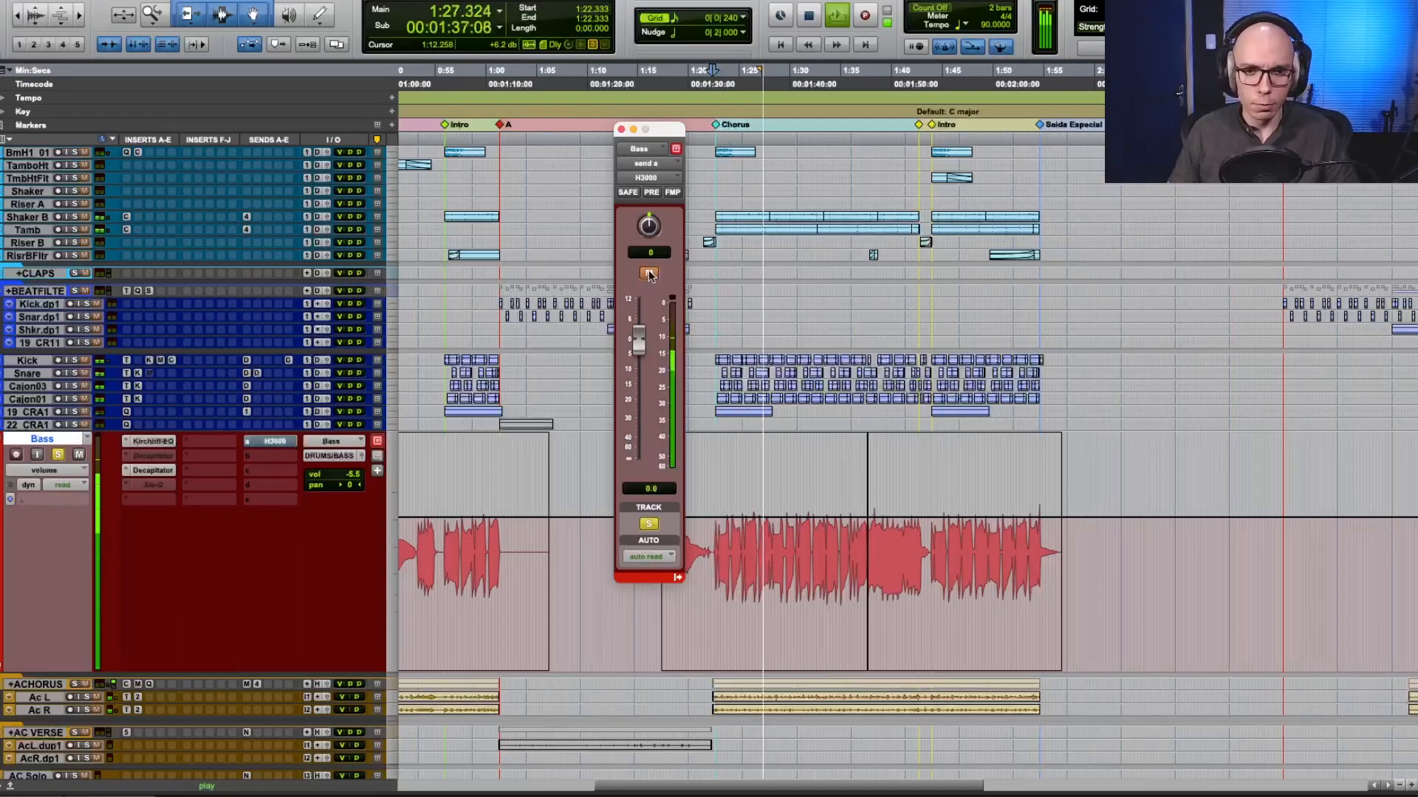
{"action": "left_click", "coordinate": [649, 274]}
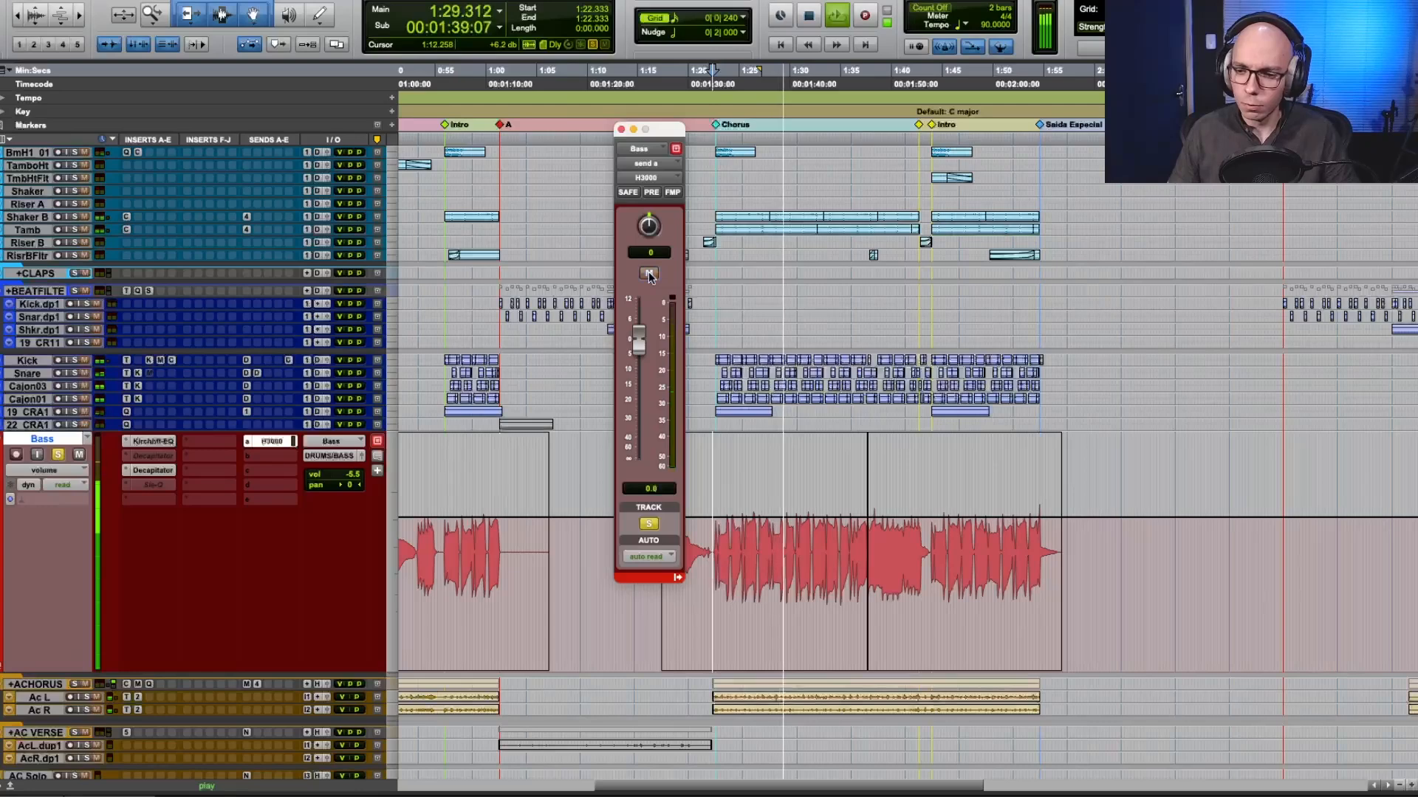
Lower the bass track's H3000 send to about -15.6 dB and compare the bass with the send muted and unmuted.
{"action": "left_click_drag", "start_coordinate": [642, 335], "coordinate": [657, 395]}
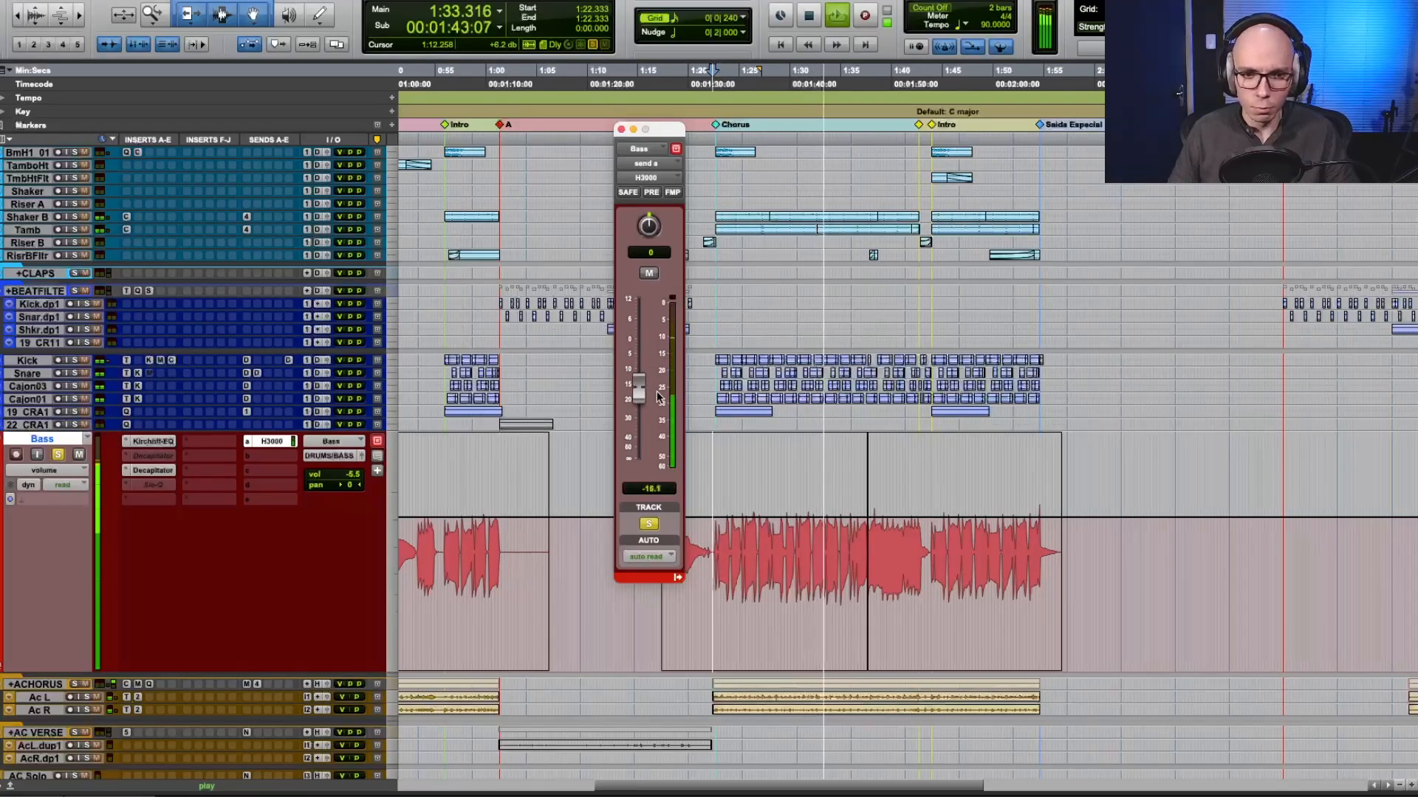
{"action": "left_click", "coordinate": [651, 274]}
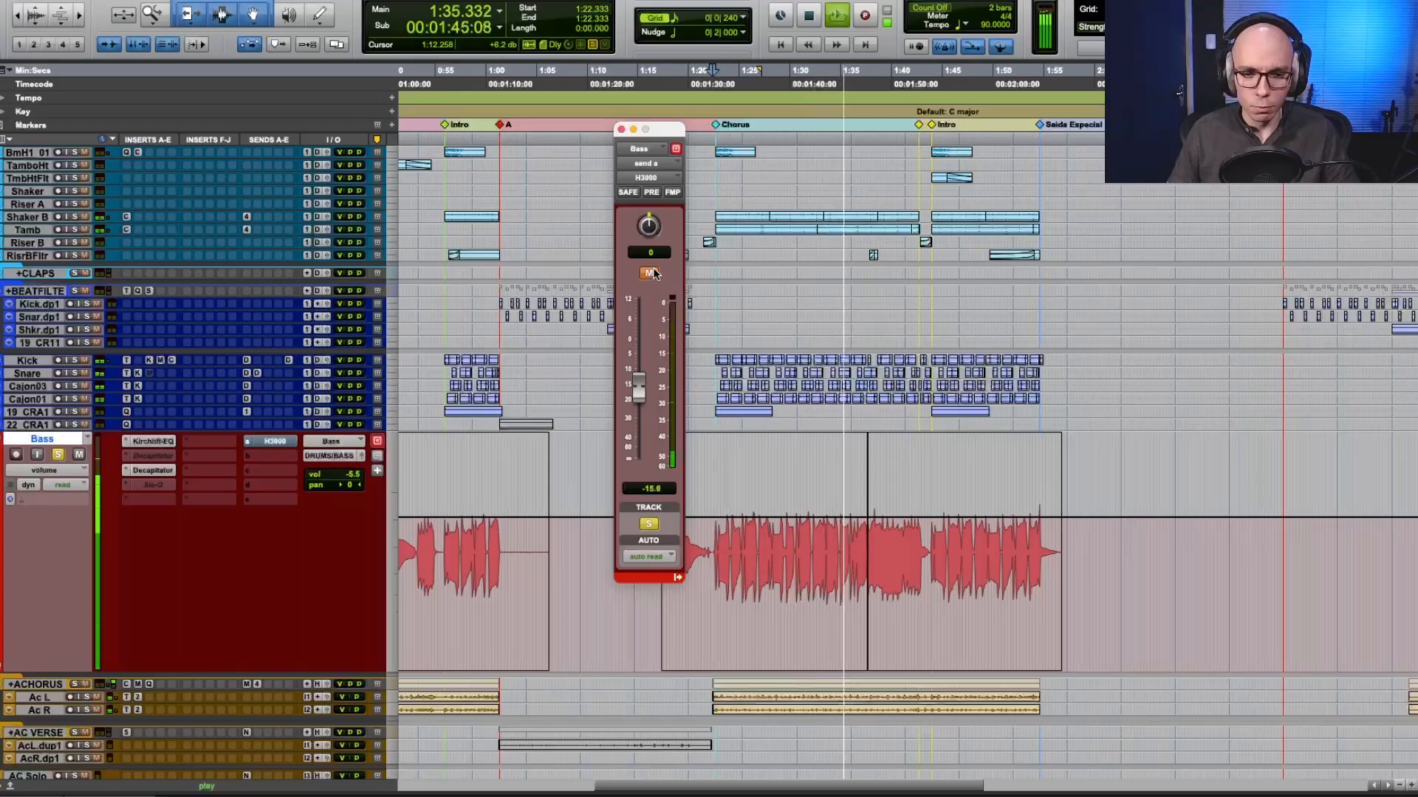
{"action": "left_click", "coordinate": [651, 274]}
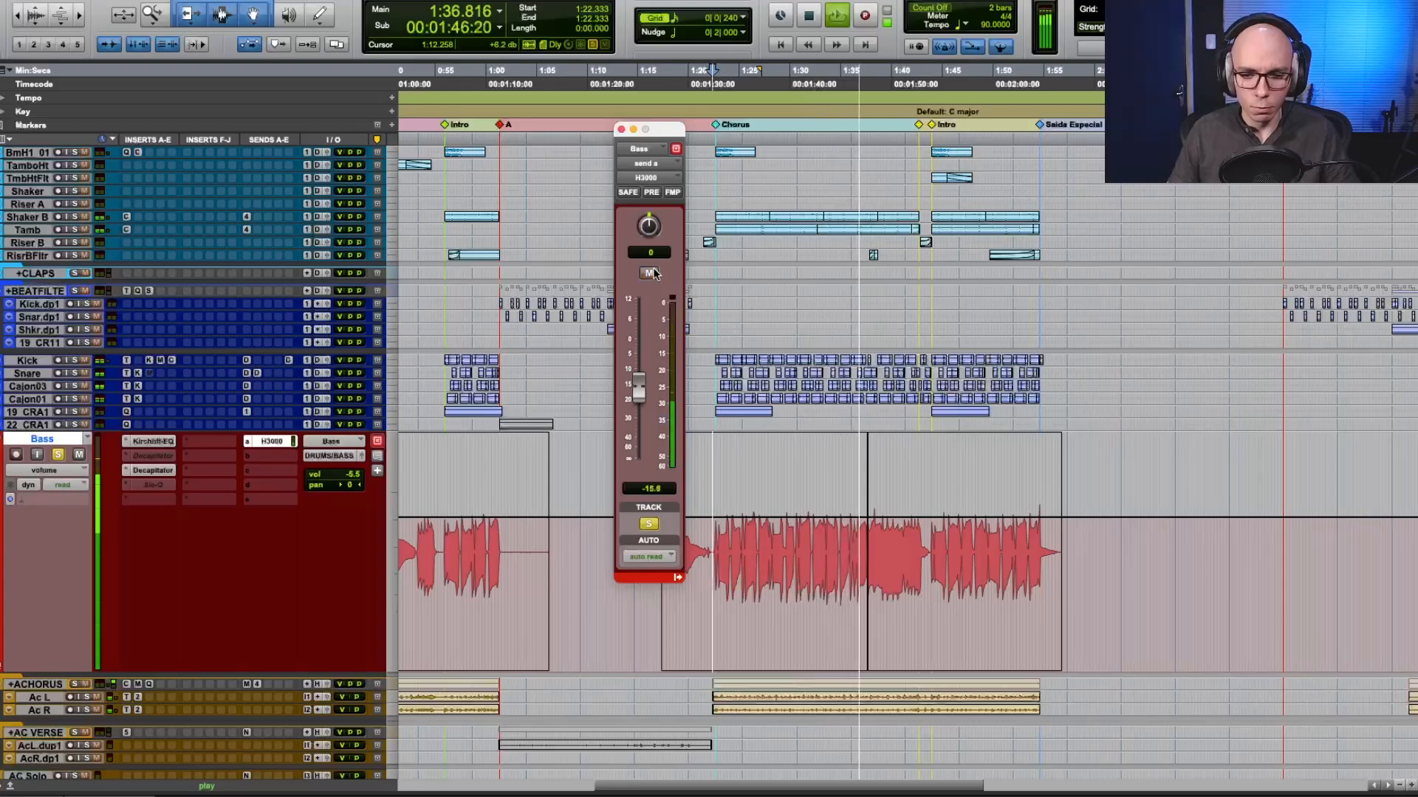
Reset the H3000 send to 0.0 dB and toggle its mute to compare the stronger effect.
{"action": "left_click", "coordinate": [639, 384], "text": "alt"}
{"action": "left_click", "coordinate": [648, 275]}
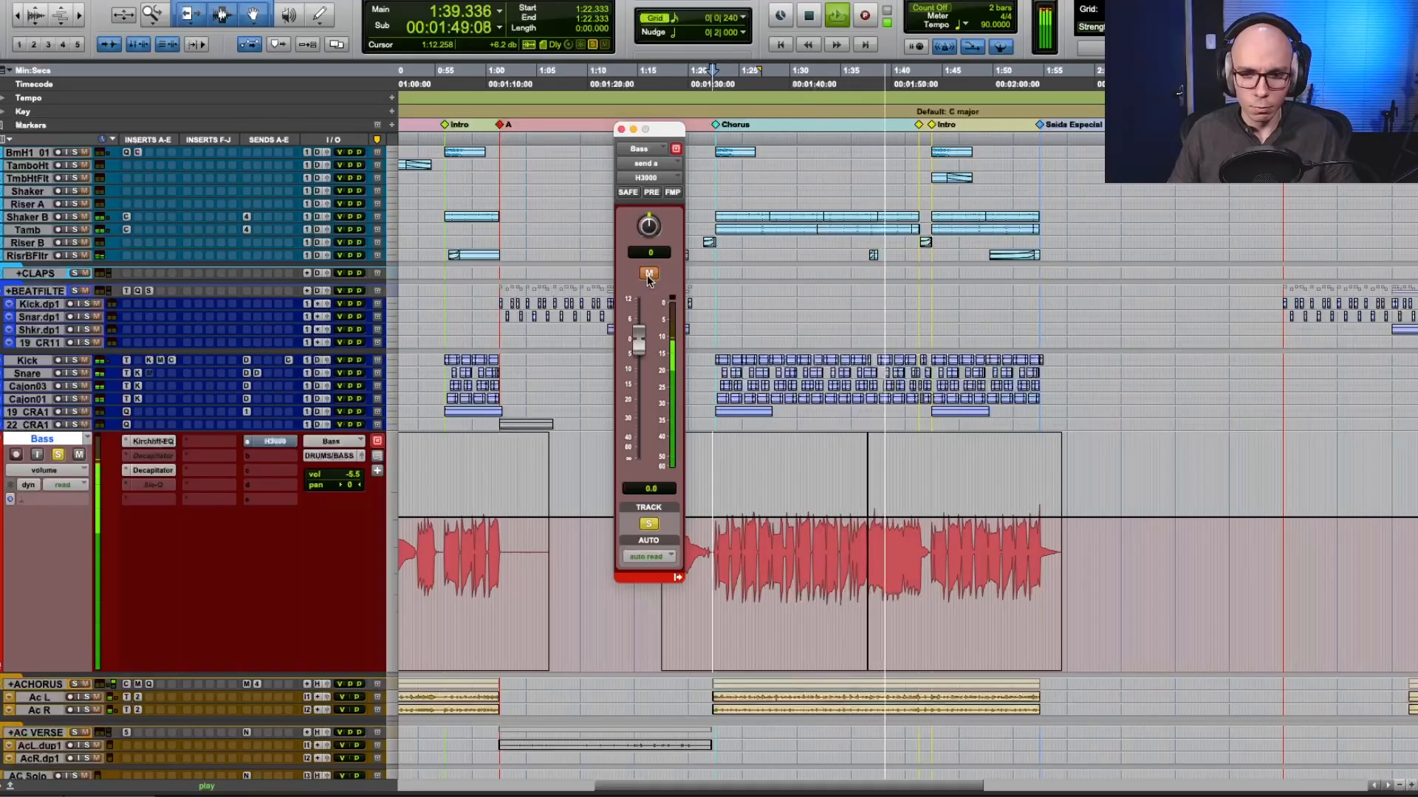
{"action": "left_click", "coordinate": [648, 276]}
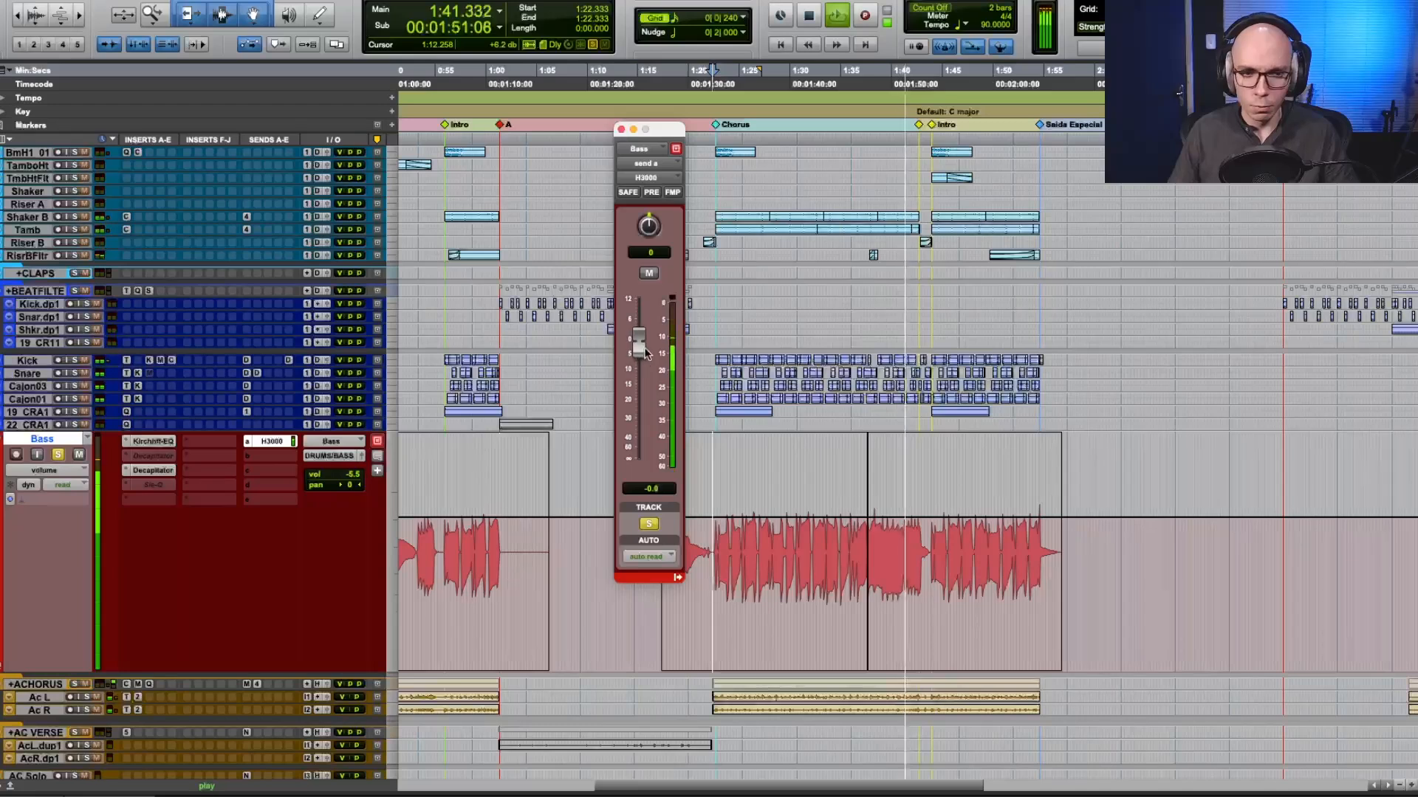
Lower the H3000 send to about -3 dB and toggle its mute to compare the bass with and without the effect.
{"action": "left_click_drag", "start_coordinate": [639, 344], "coordinate": [640, 354]}
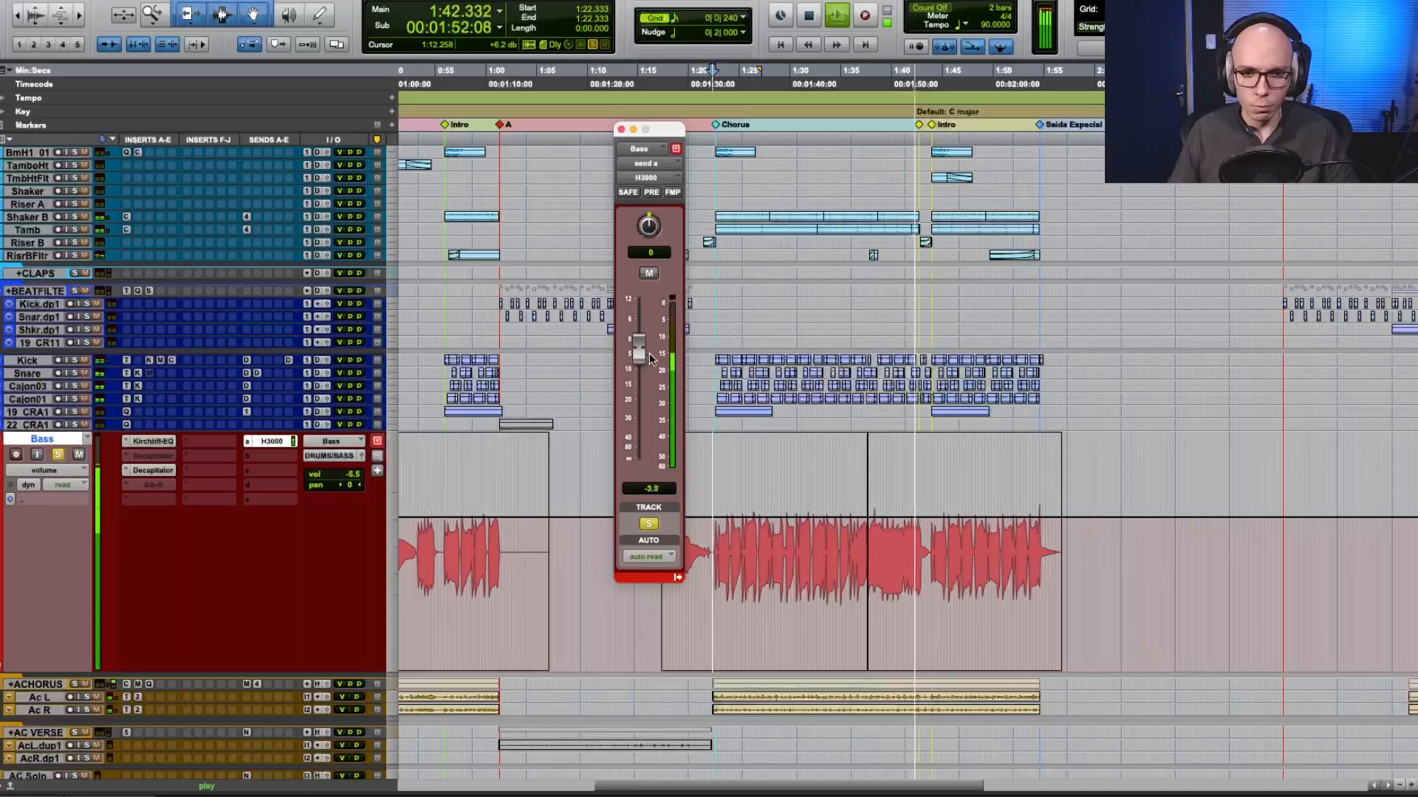
{"action": "left_click", "coordinate": [649, 274]}
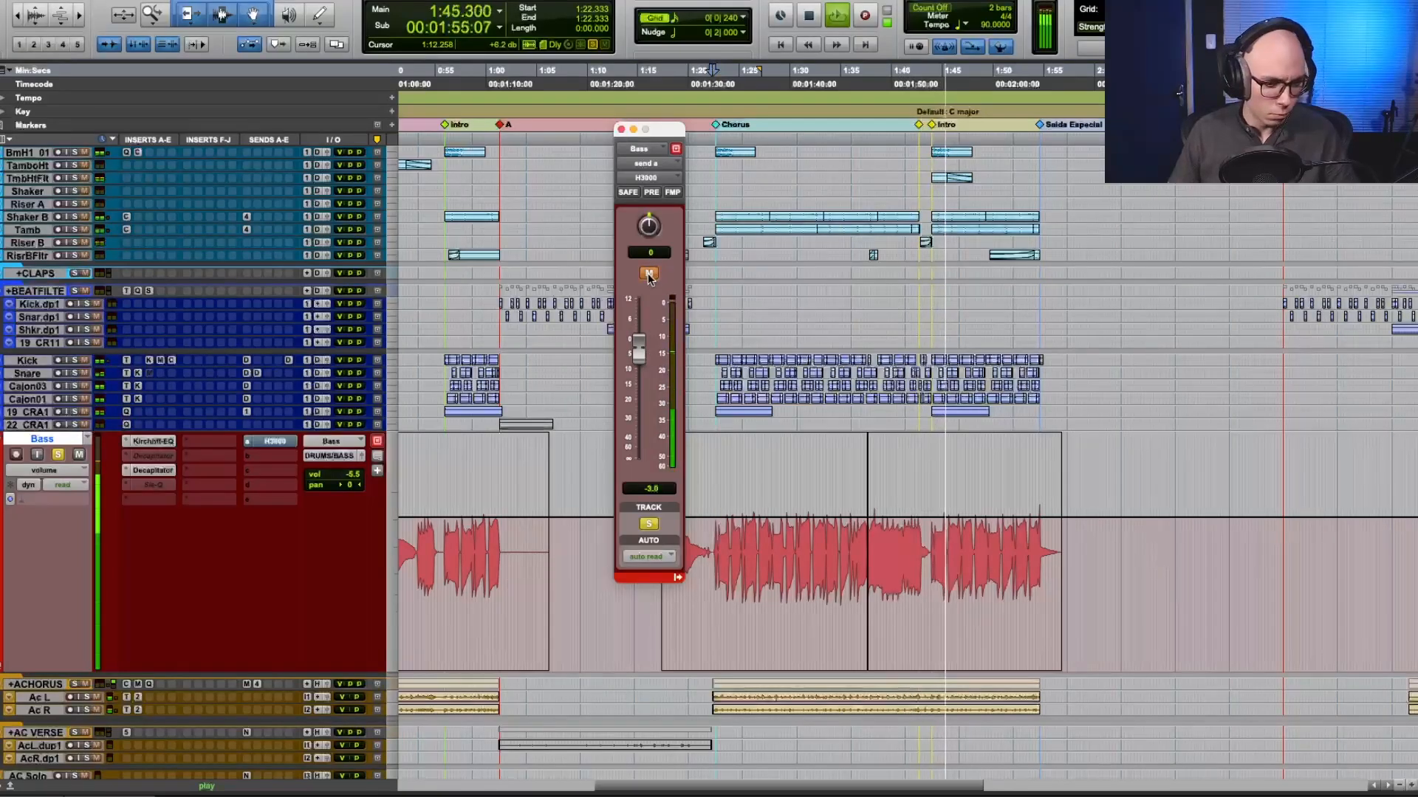
{"action": "left_click", "coordinate": [649, 274]}
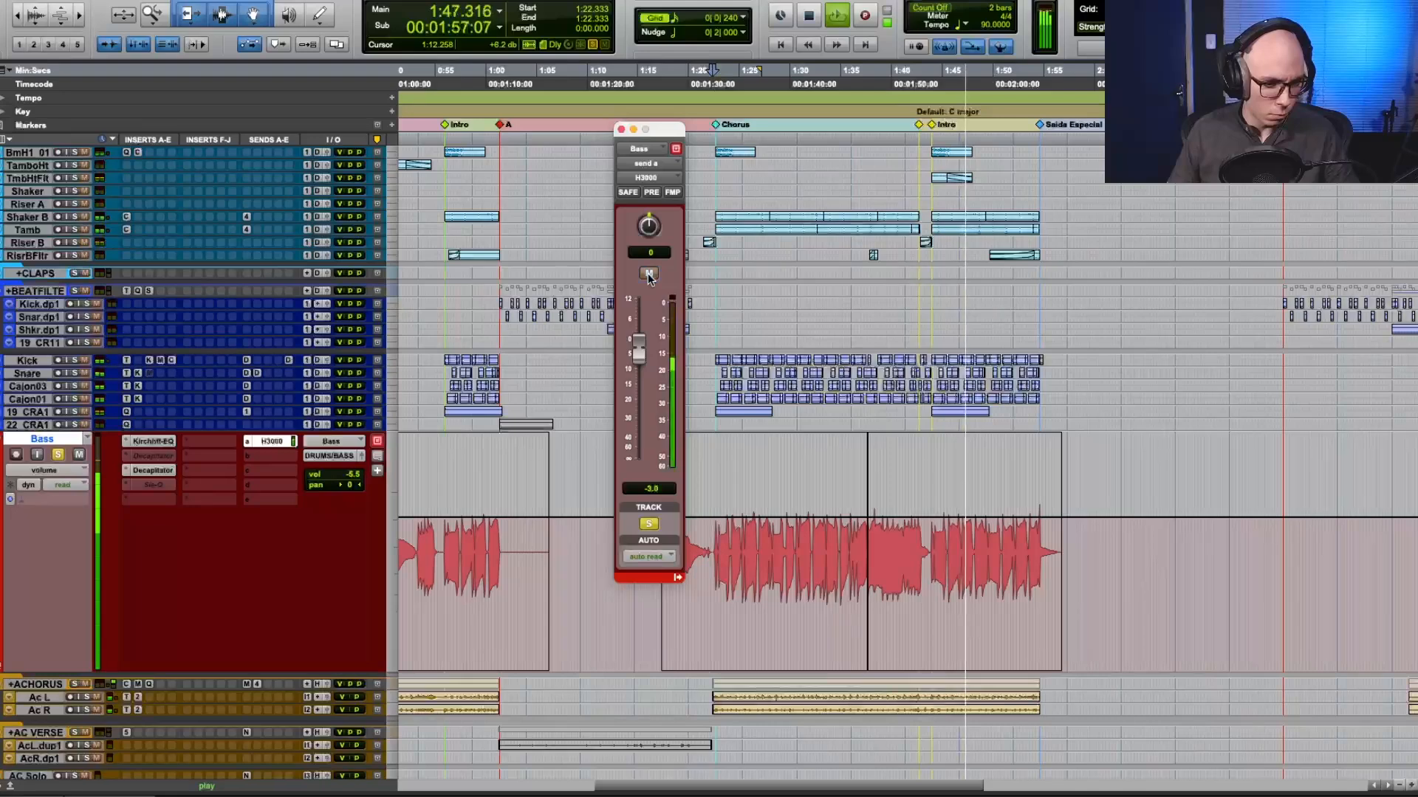
Return the bass track's H3000 send to 0.0 dB, compare it muted and unmuted, and stop playback.
{"action": "left_click", "coordinate": [640, 352], "text": "alt"}
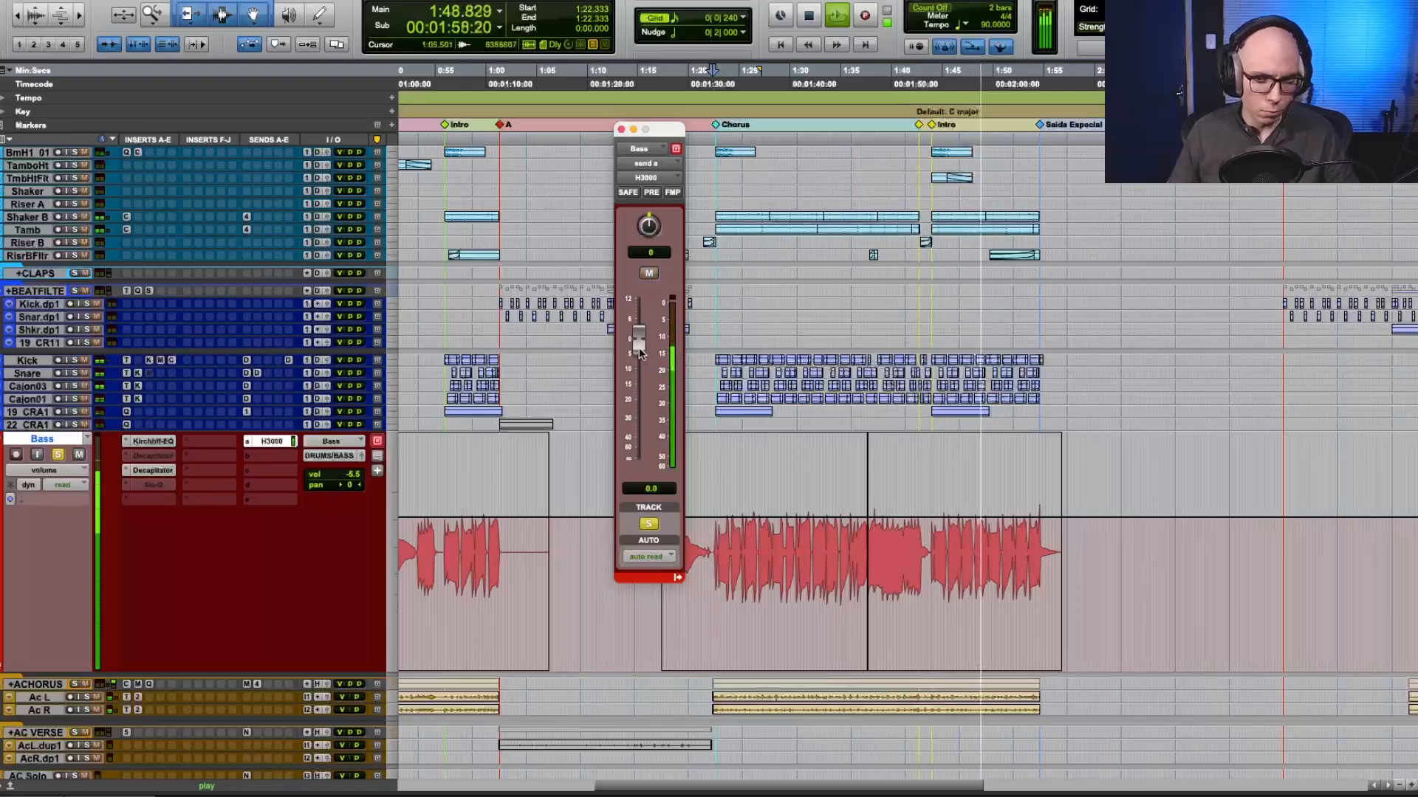
{"action": "left_click", "coordinate": [649, 274]}
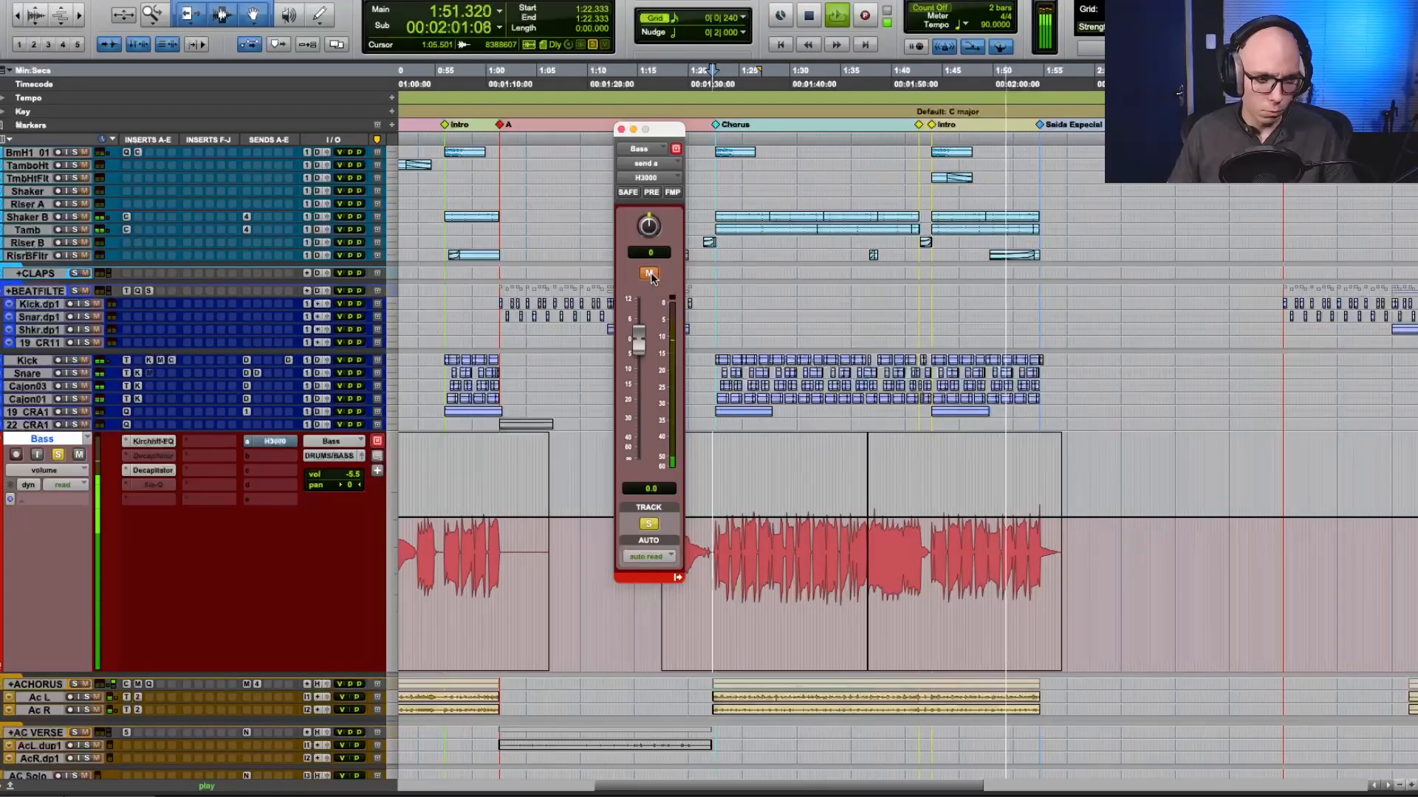
{"action": "left_click", "coordinate": [649, 274]}
{"action": "key", "text": "space"}
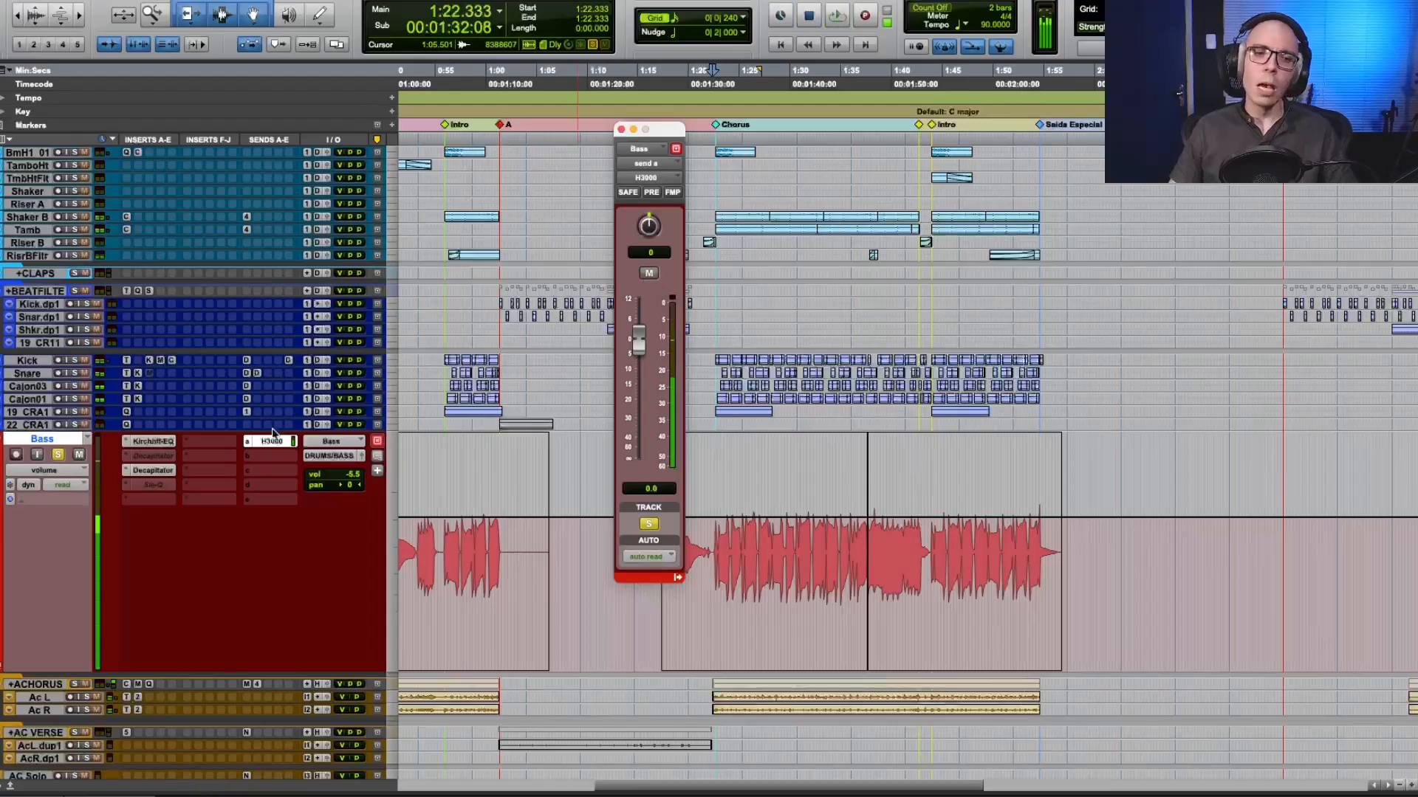
Remove the H3000 send from the Bass track and switch its track view to waveform.
{"action": "left_click", "coordinate": [272, 441], "text": "ctrl+super"}
{"action": "left_click", "coordinate": [250, 443]}
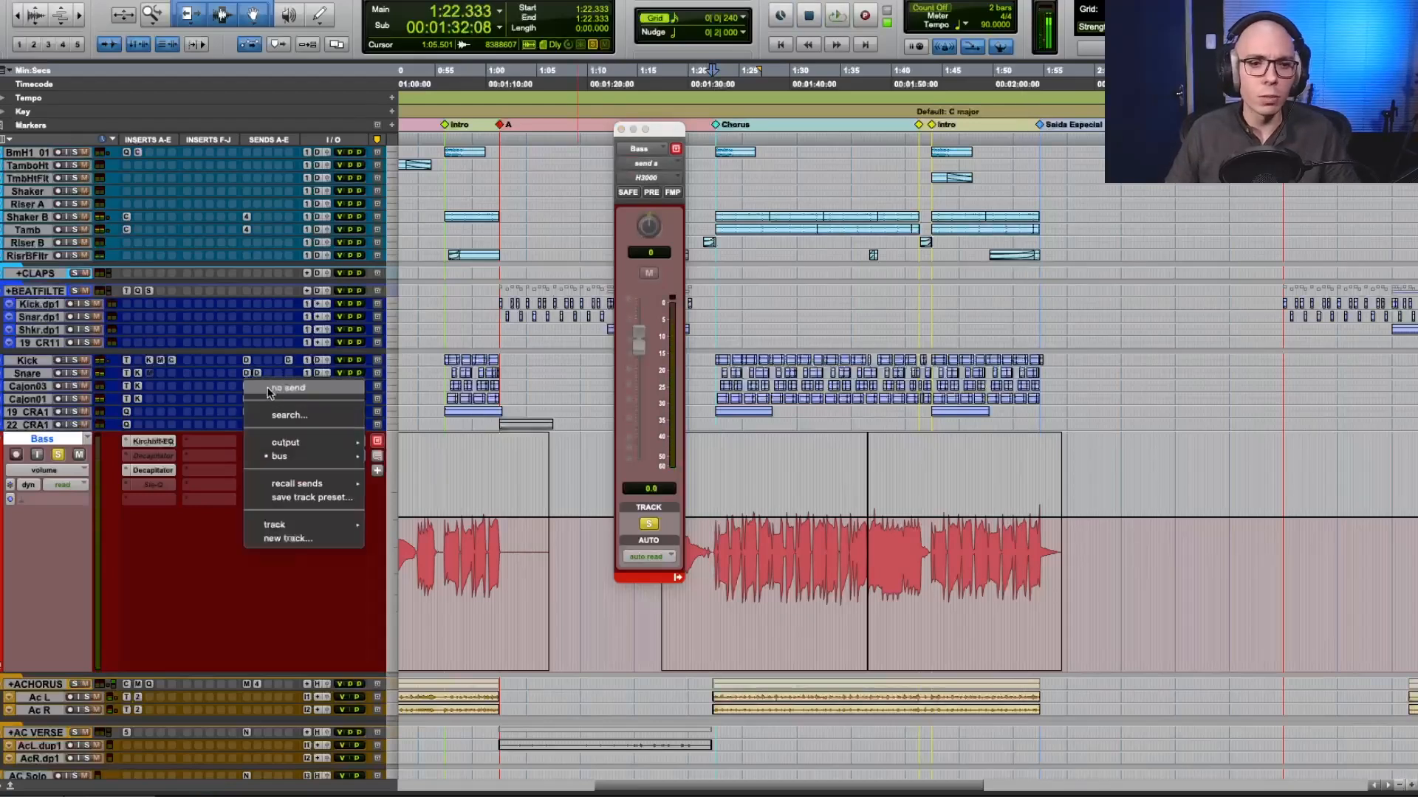
{"action": "left_click", "coordinate": [272, 387]}
{"action": "left_click", "coordinate": [622, 130]}
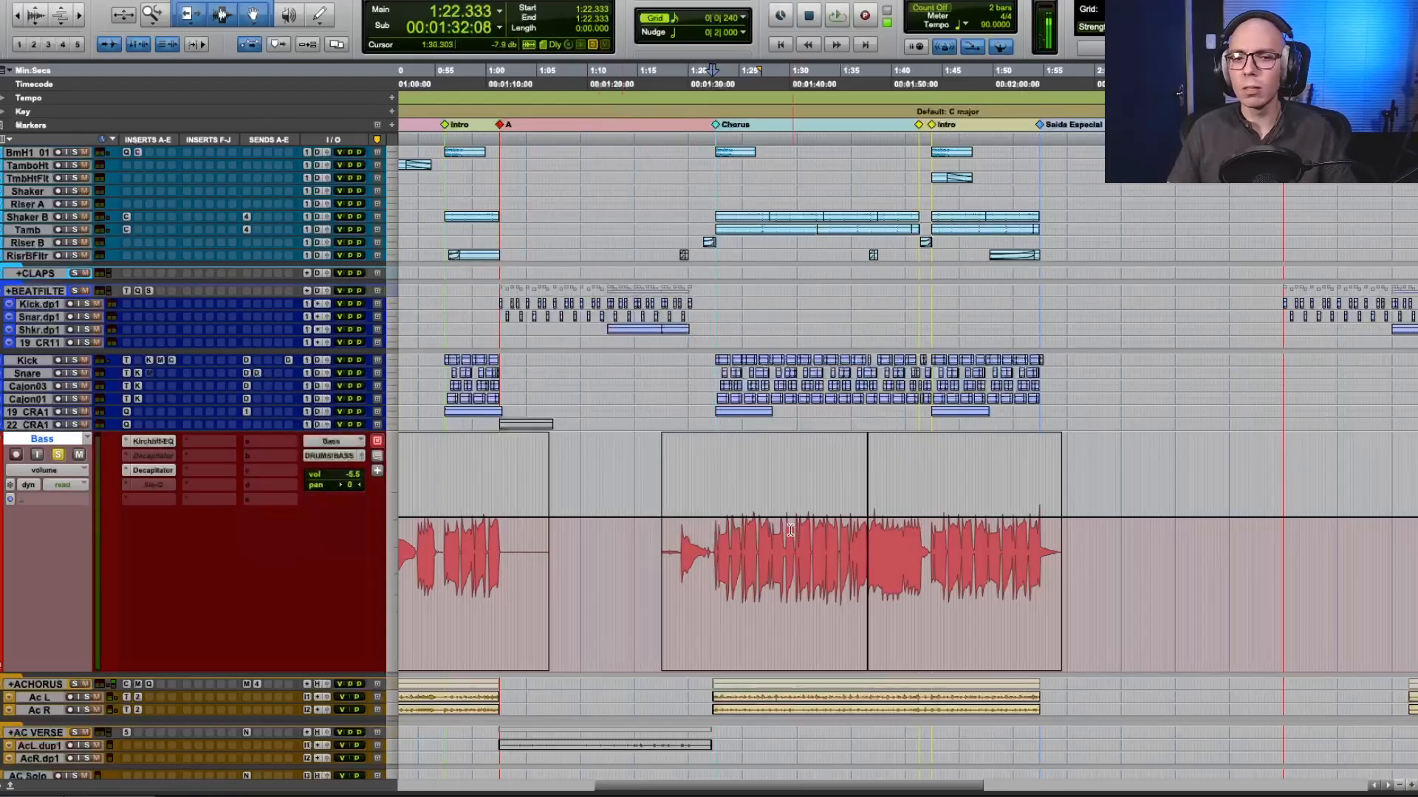
{"action": "left_click", "coordinate": [60, 467]}
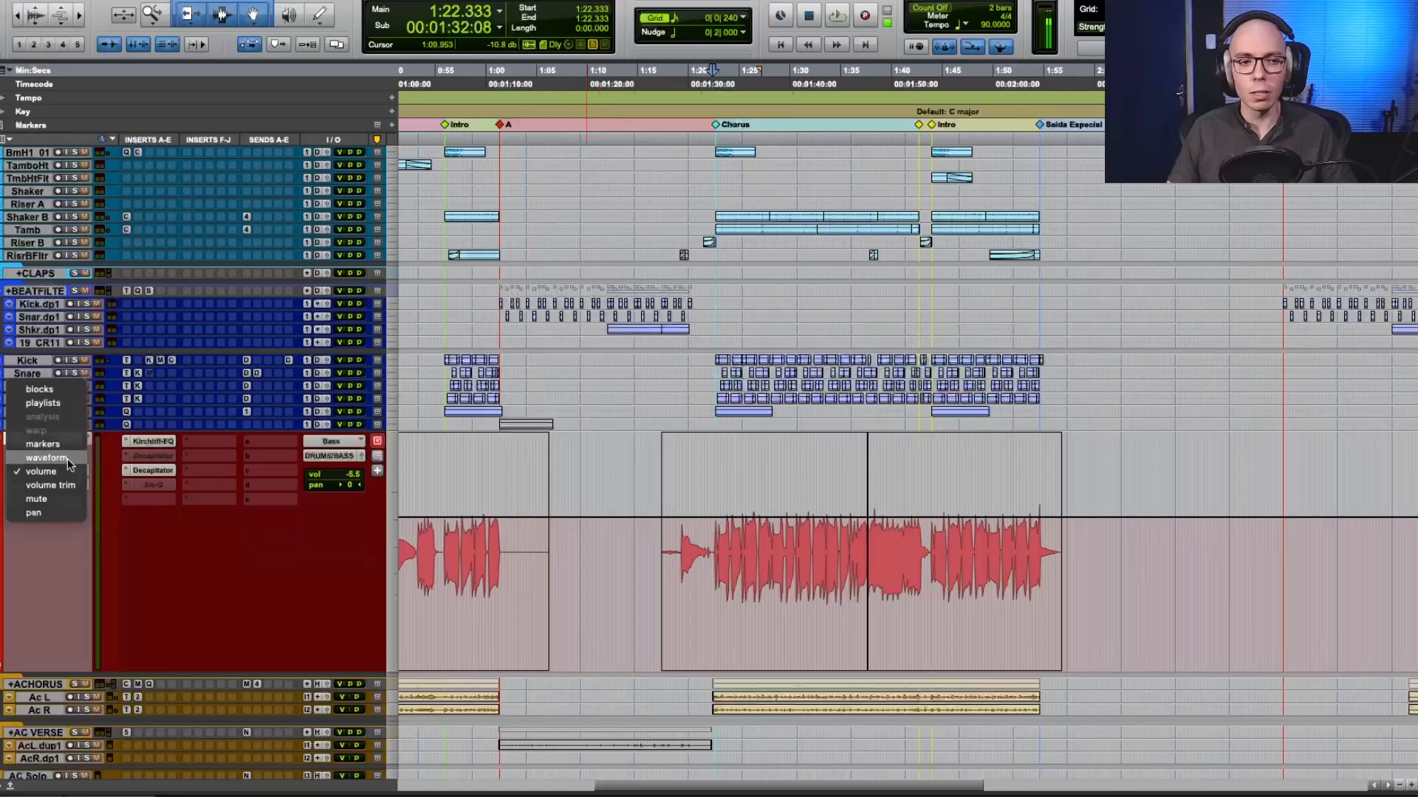
{"action": "left_click", "coordinate": [47, 457]}
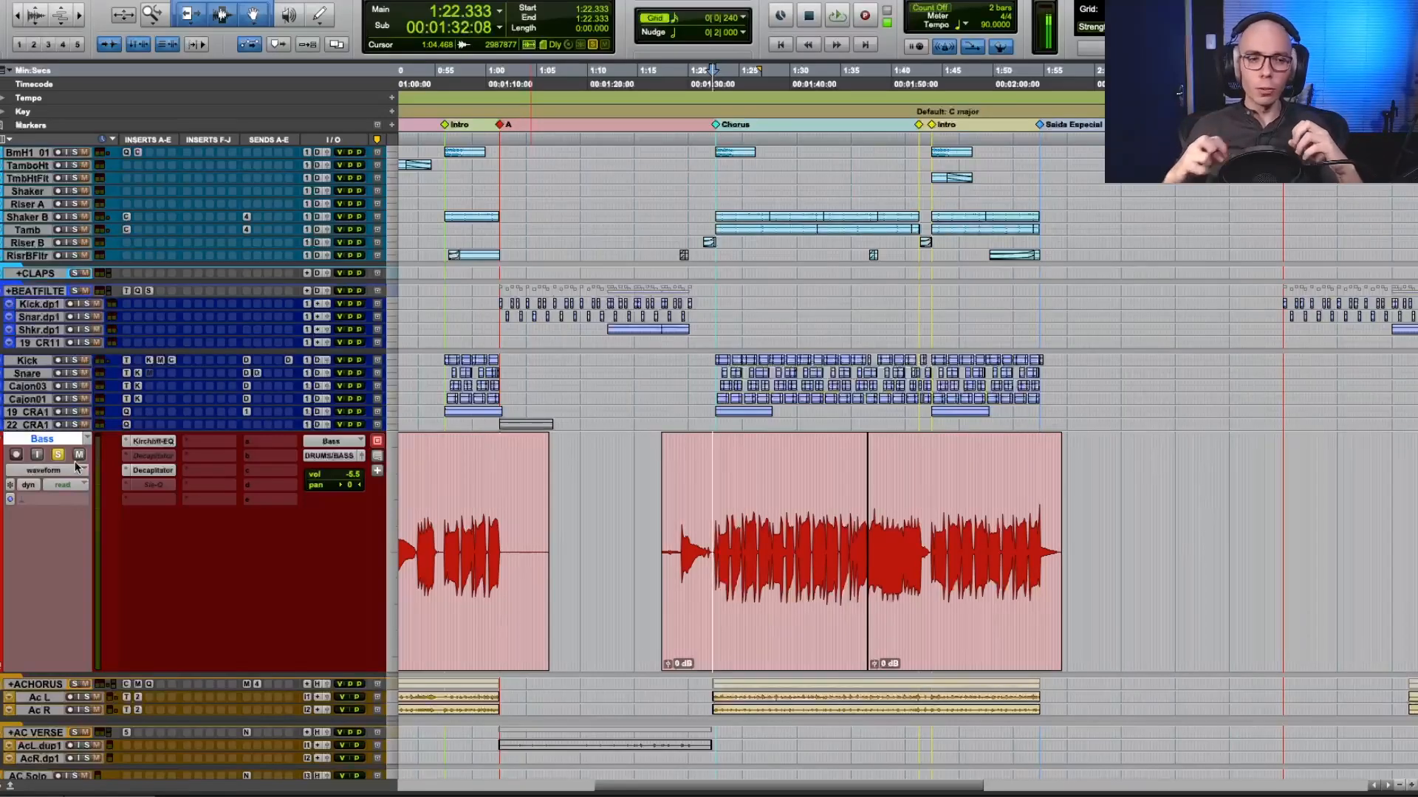
Increase the height of the H3000 return track in the effects group so its inserts are accessible.
{"action": "scroll", "coordinate": [240, 693], "scroll_direction": "down", "scroll_amount": 3}
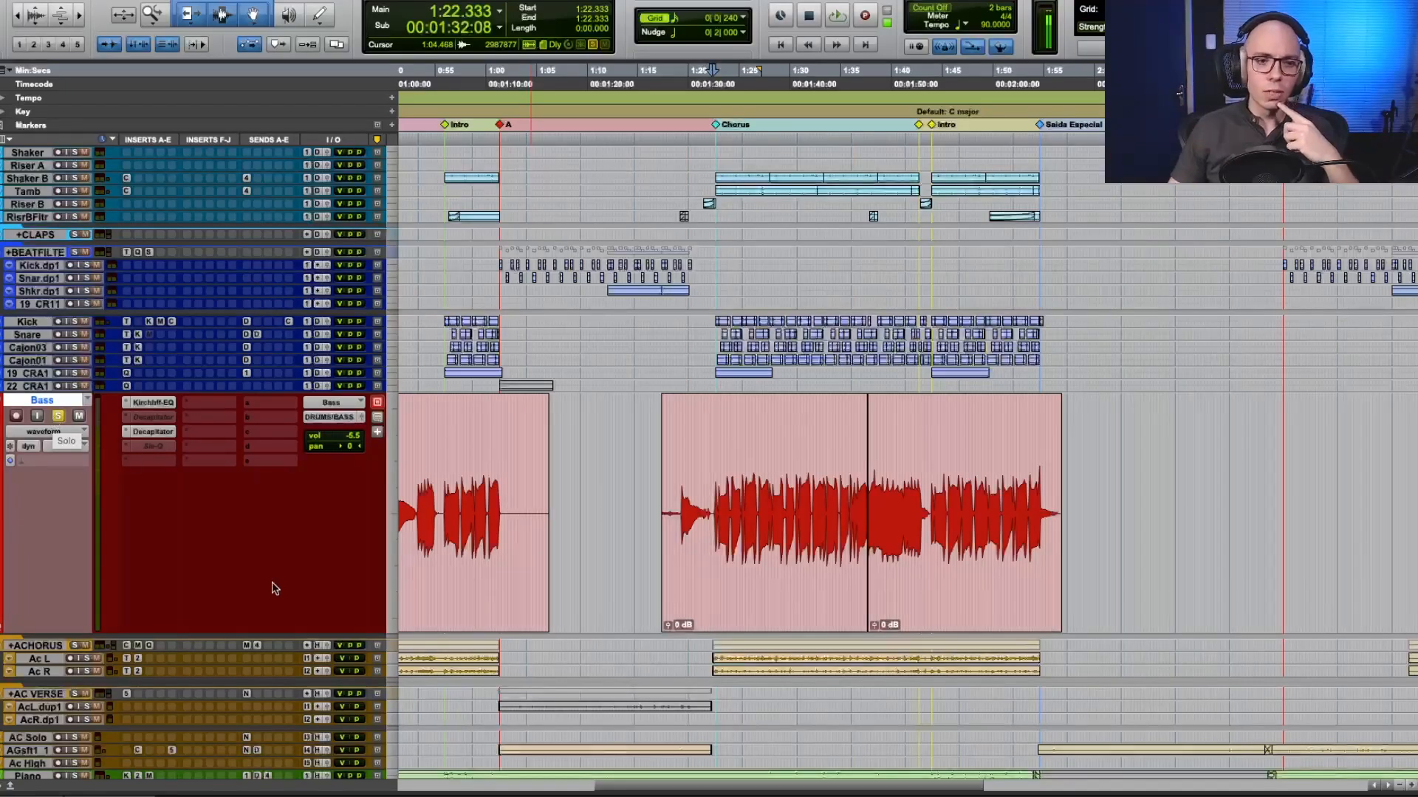
{"action": "scroll", "coordinate": [275, 589], "scroll_direction": "down", "scroll_amount": 15}
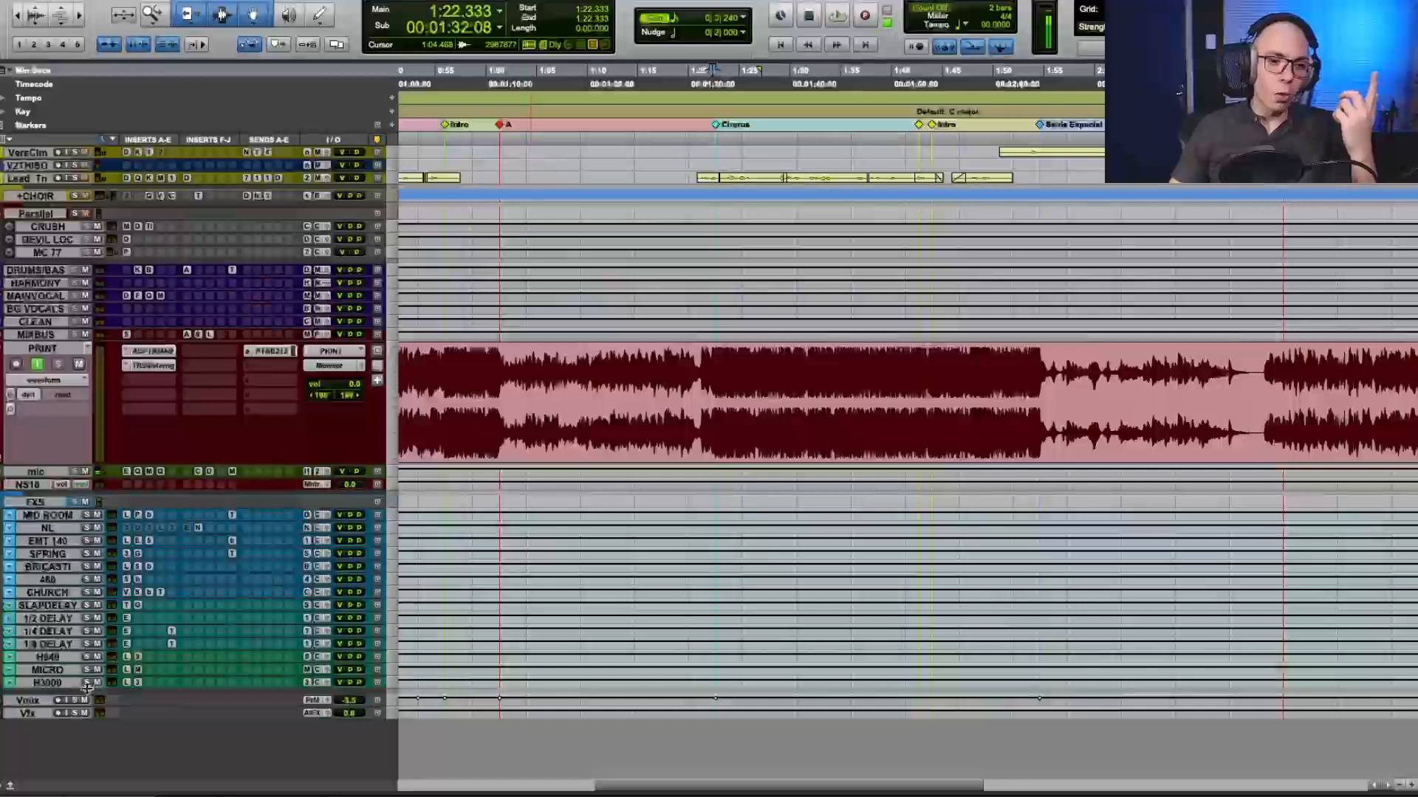
{"action": "left_click_drag", "start_coordinate": [87, 688], "coordinate": [148, 742]}
{"action": "left_click", "coordinate": [164, 713]}
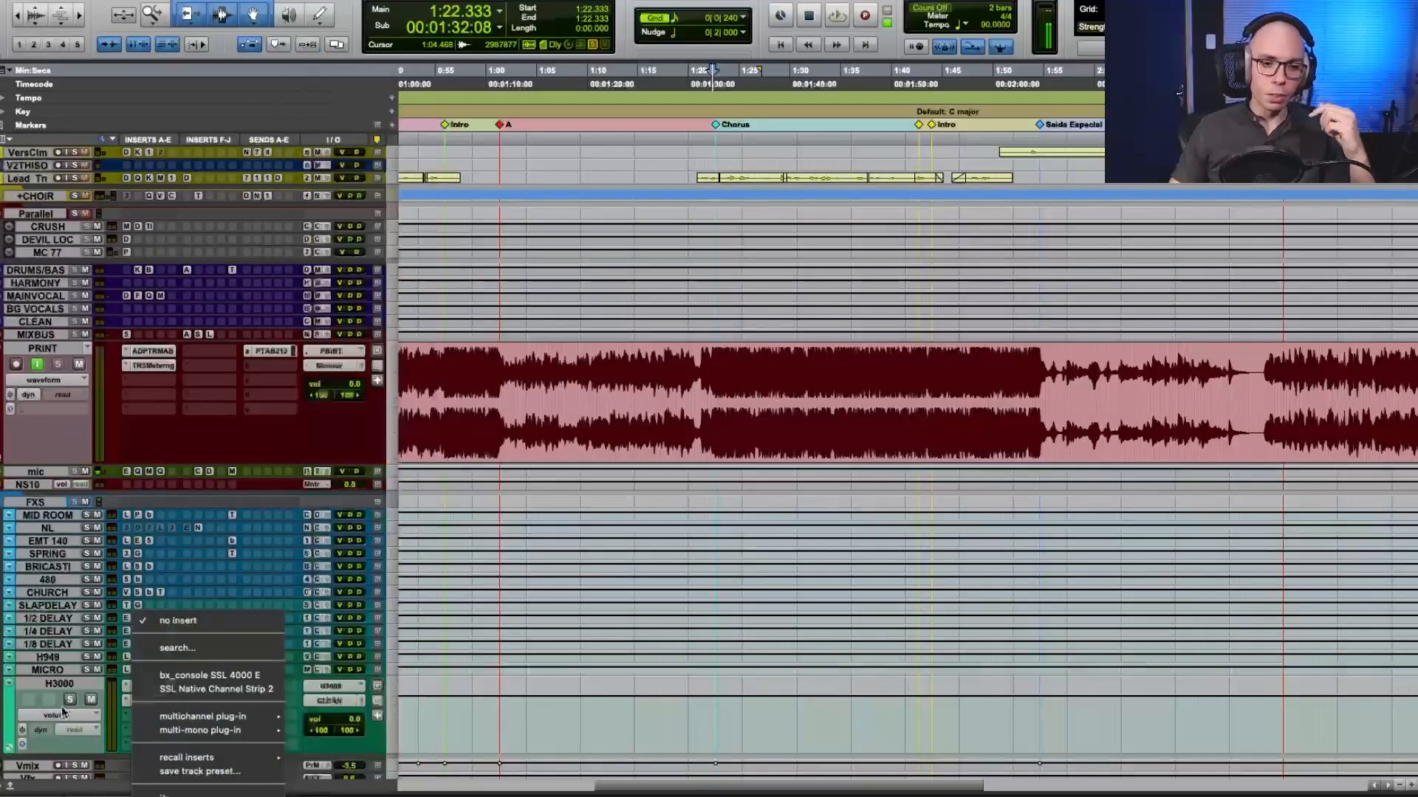
{"action": "left_click", "coordinate": [62, 712]}
{"action": "scroll", "coordinate": [158, 710], "scroll_direction": "down", "scroll_amount": 2}
Search for pro-q and insert FabFilter Pro-Q 3 after the H3000 plug-in on the H3000 track.
{"action": "left_click", "coordinate": [147, 698]}
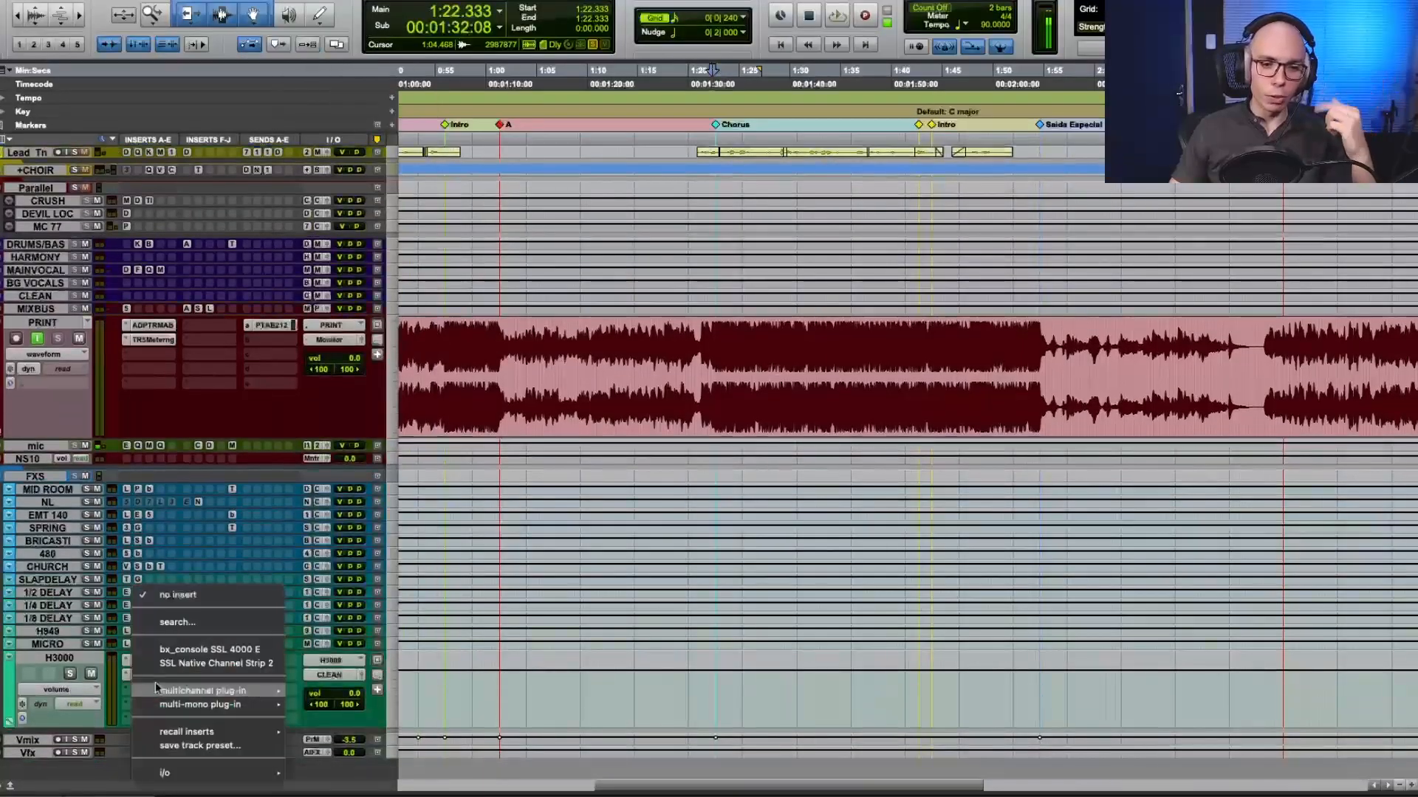
{"action": "left_click", "coordinate": [178, 622]}
{"action": "type", "text": "pro-q"}
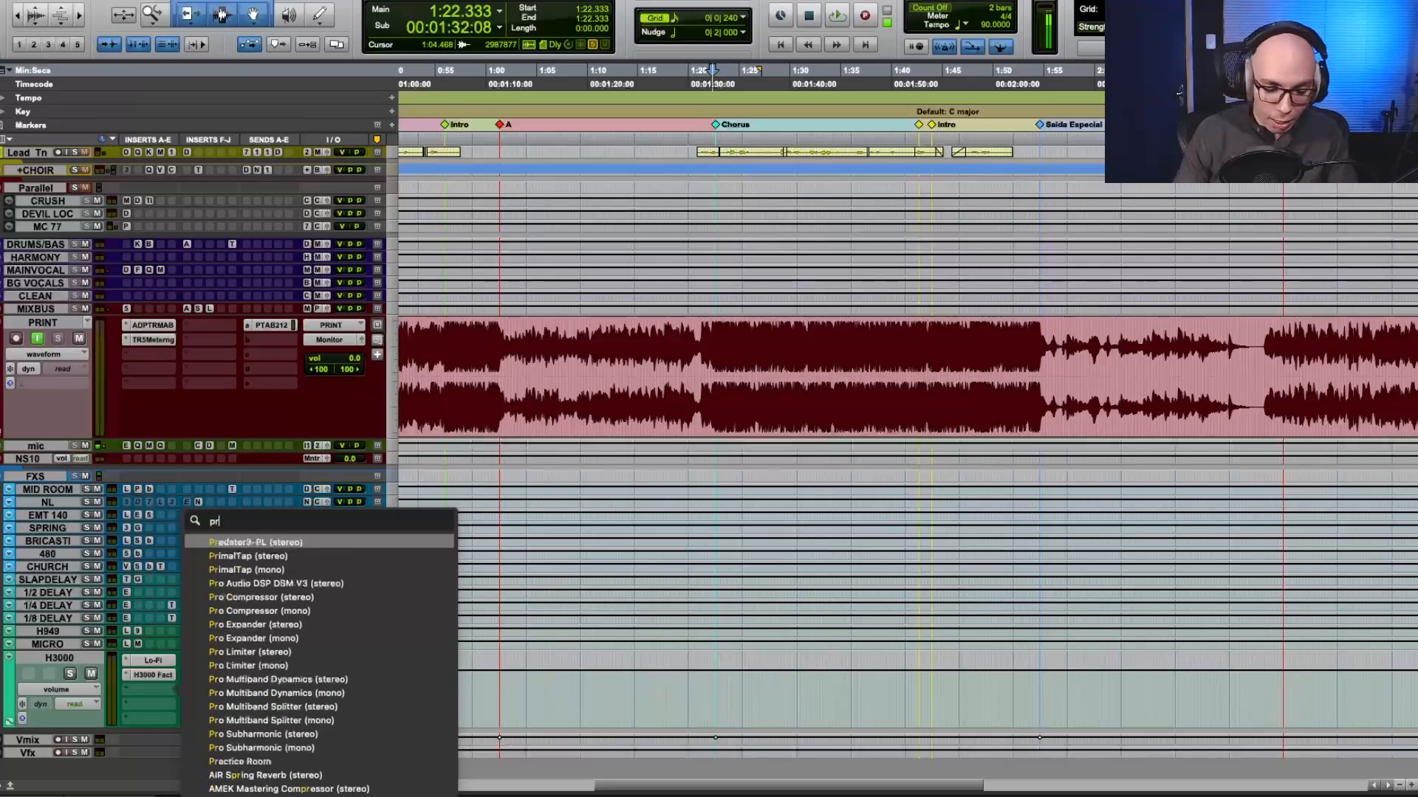
{"action": "key", "text": "Return"}
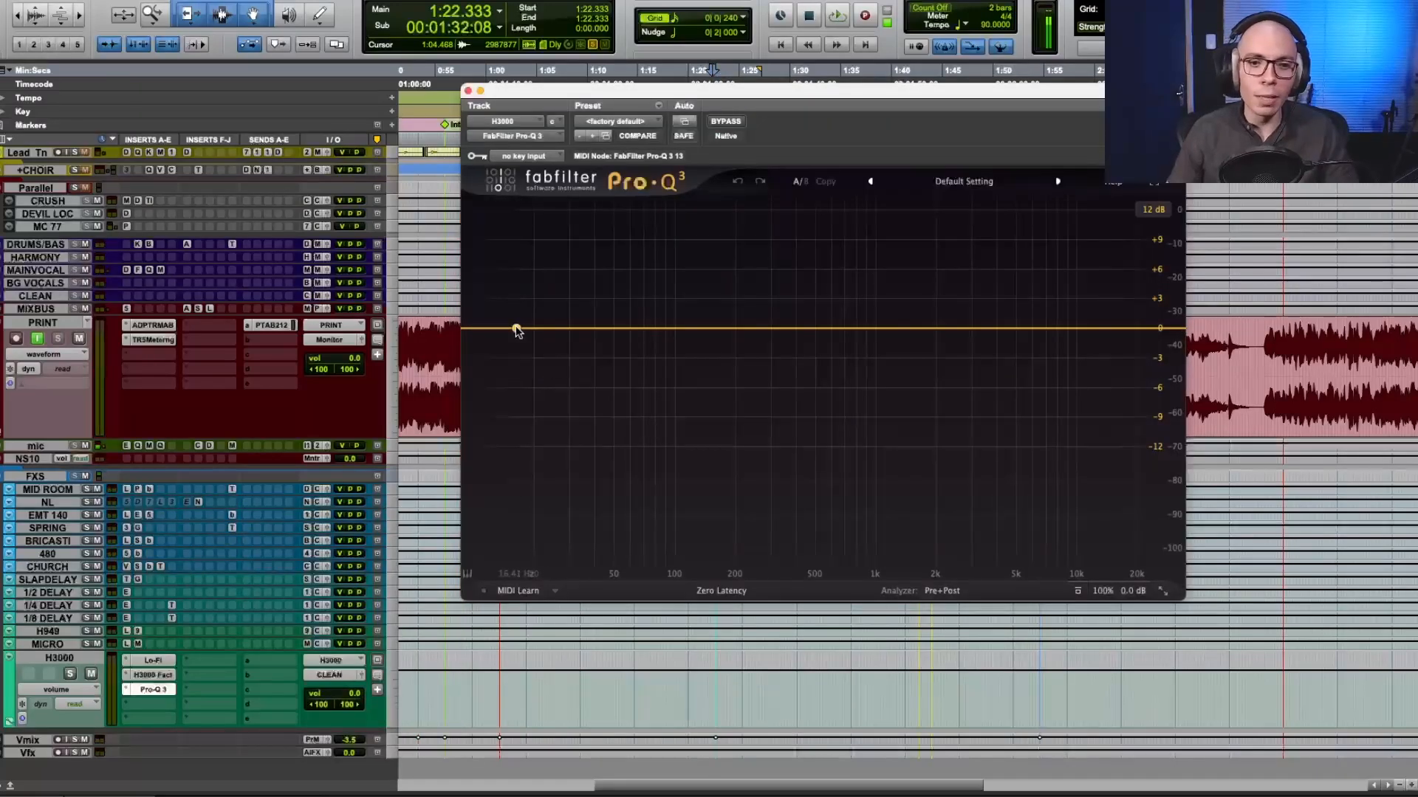
Add a low-cut band at 100 Hz with a Brickwall slope in Pro-Q 3 and check the available phase modes.
{"action": "left_click", "coordinate": [516, 328]}
{"action": "left_click_drag", "start_coordinate": [516, 329], "coordinate": [638, 328]}
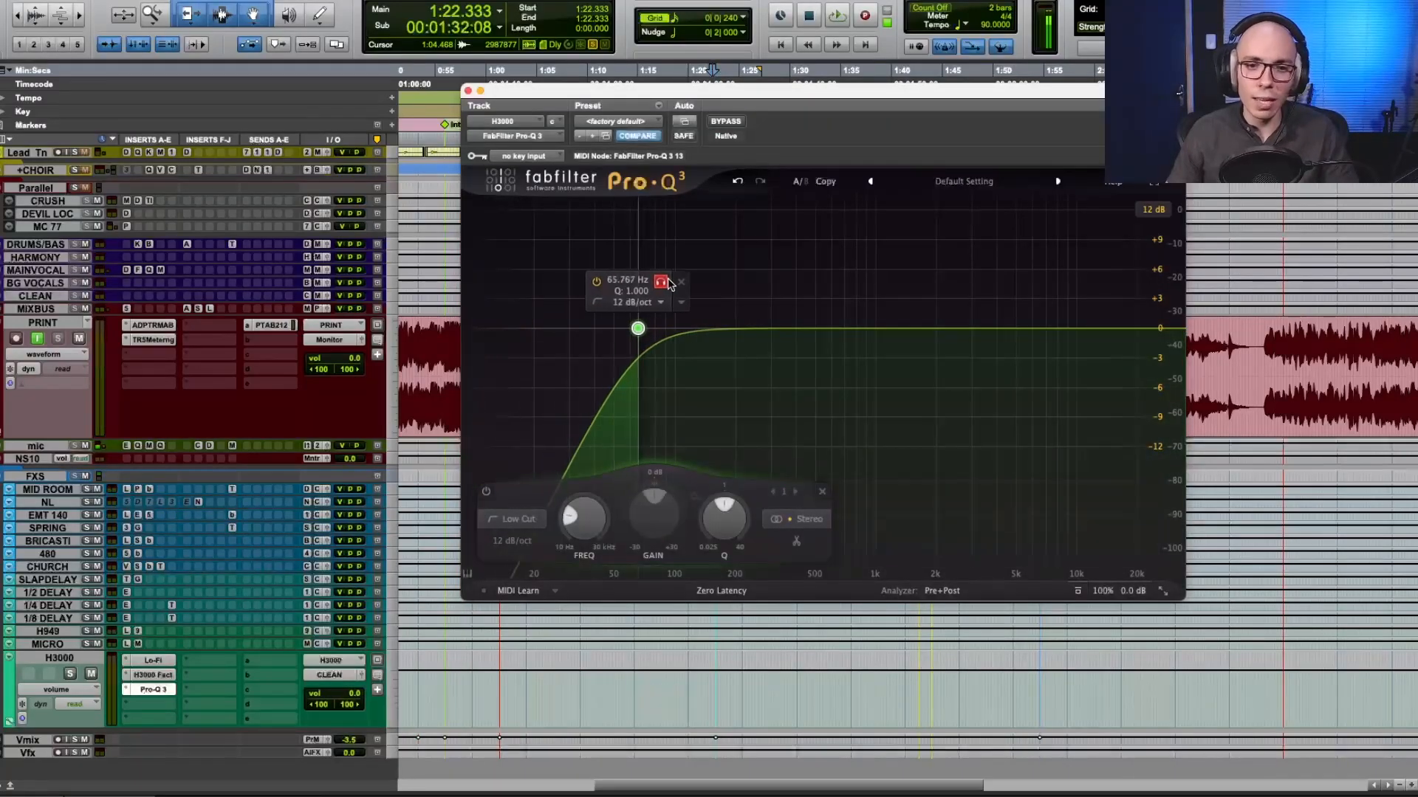
{"action": "left_click_drag", "start_coordinate": [668, 283], "coordinate": [703, 285]}
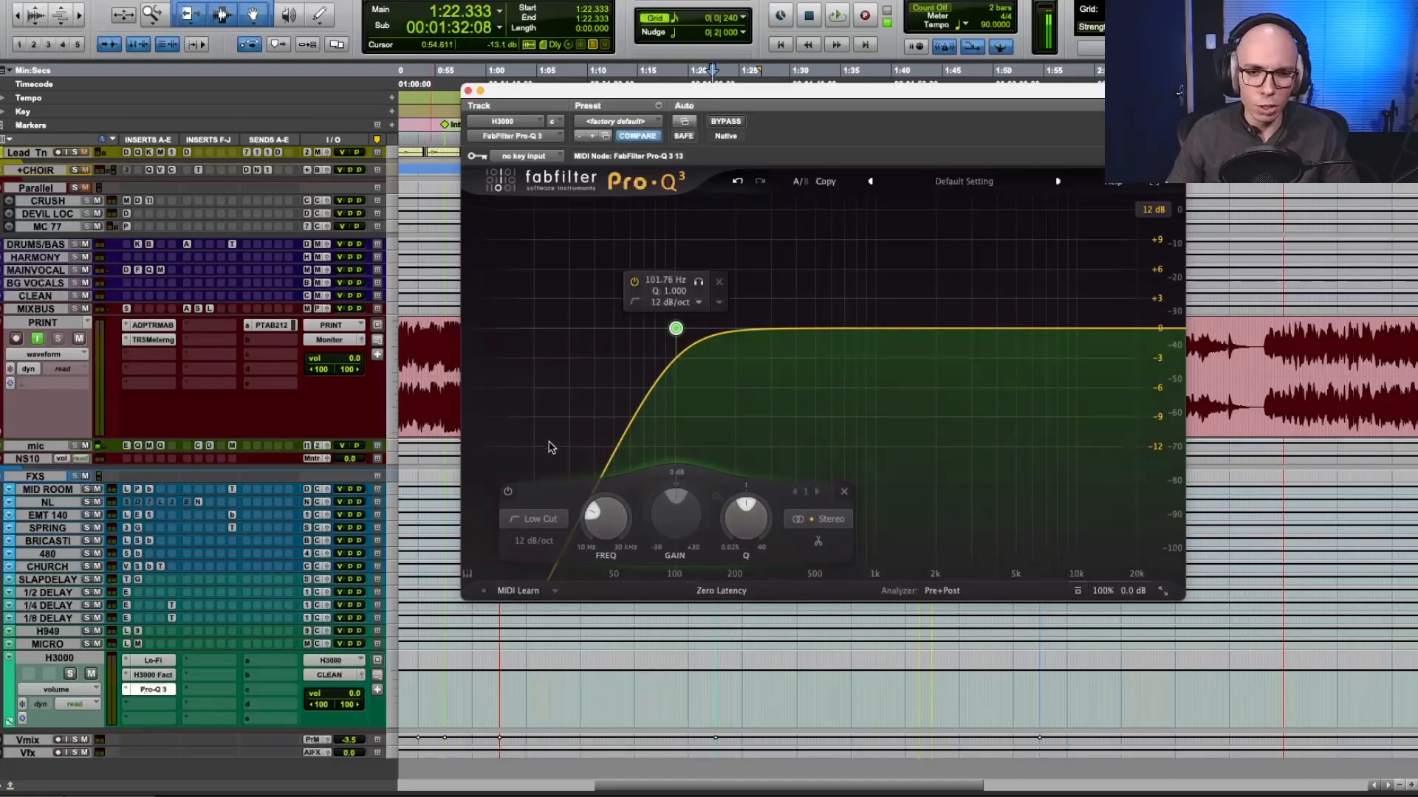
{"action": "scroll", "coordinate": [528, 539], "scroll_direction": "up", "scroll_amount": 5}
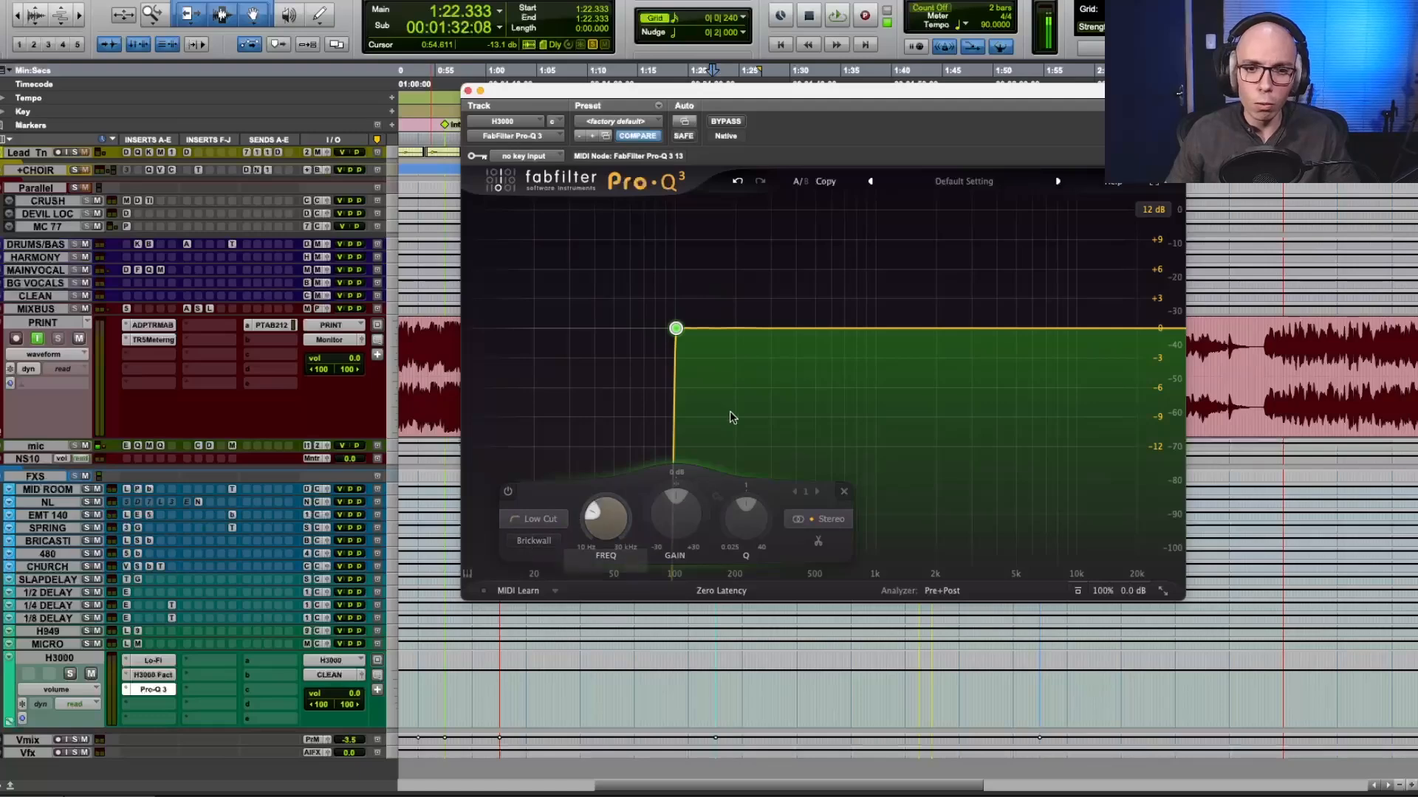
{"action": "mouse_move", "coordinate": [679, 287]}
{"action": "left_click_drag", "start_coordinate": [699, 282], "coordinate": [694, 281]}
{"action": "left_click", "coordinate": [696, 281]}
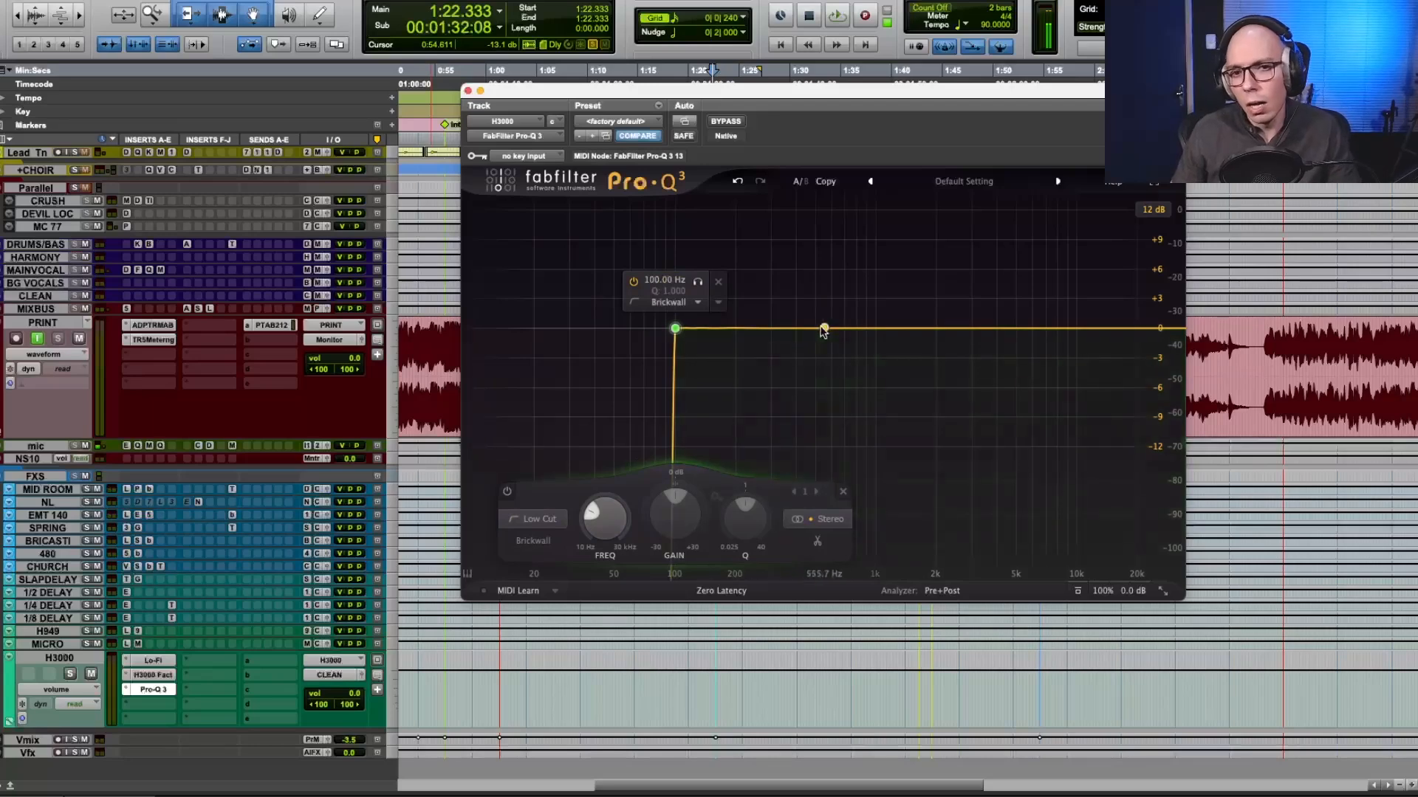
{"action": "left_click", "coordinate": [727, 375]}
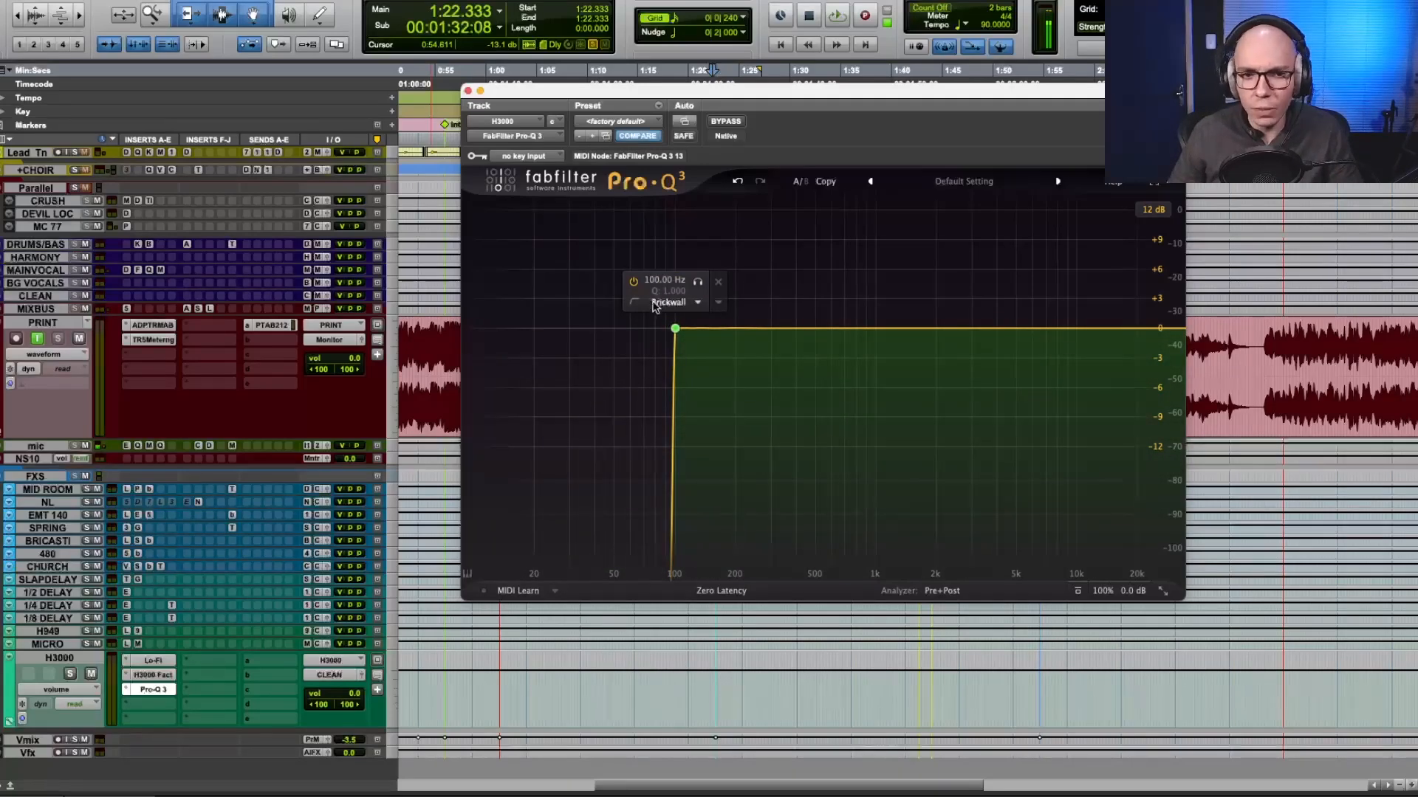
{"action": "left_click", "coordinate": [722, 591]}
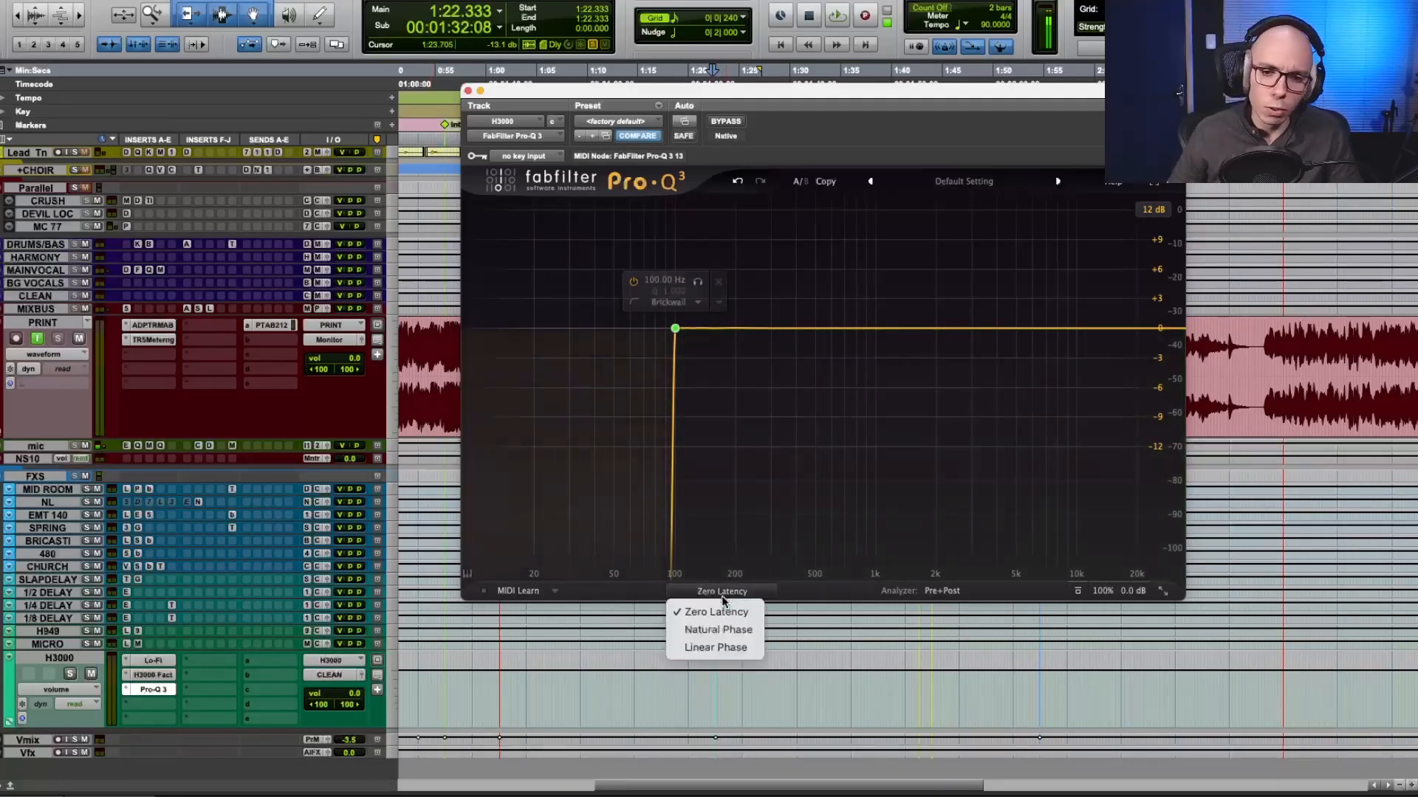
{"action": "left_click", "coordinate": [824, 521]}
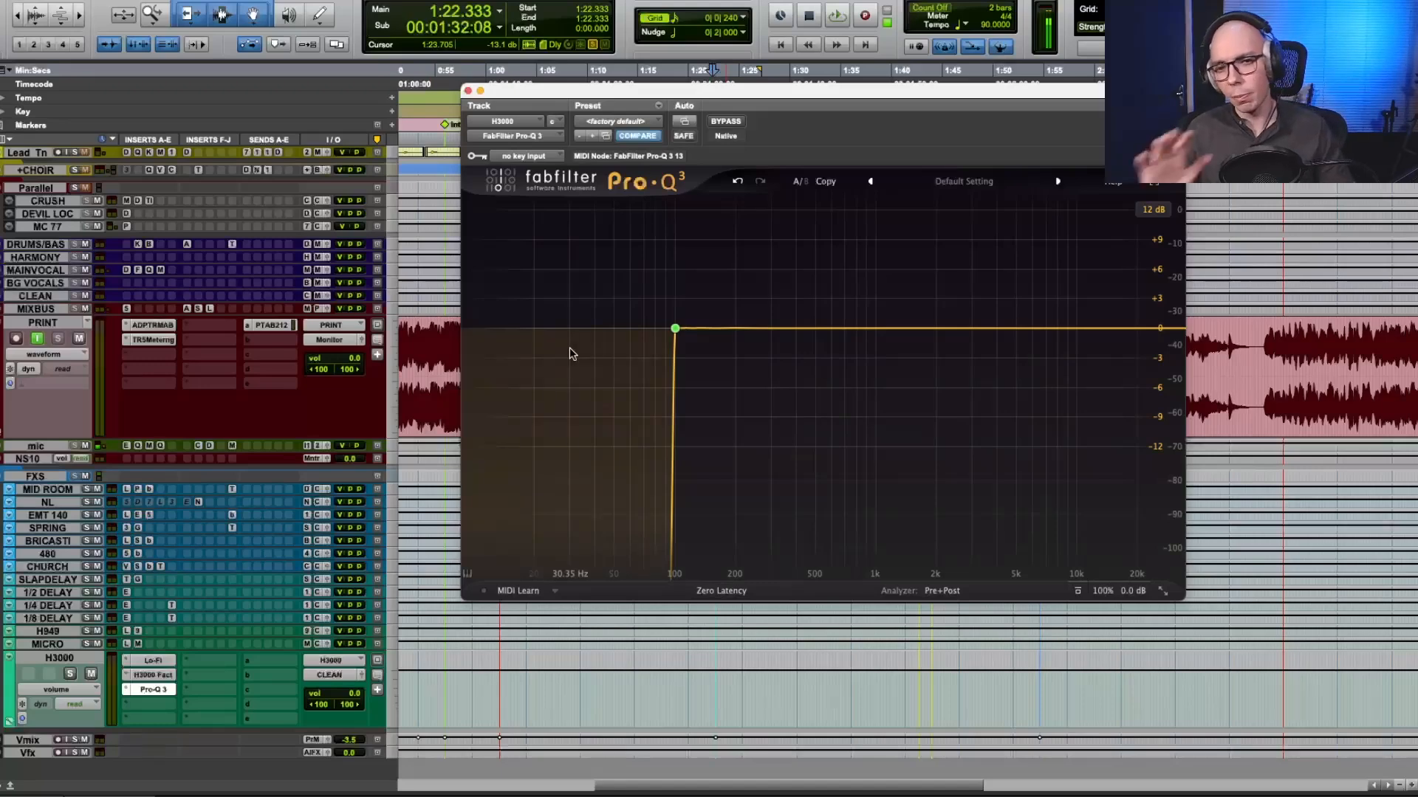
{"action": "mouse_move", "coordinate": [604, 327]}
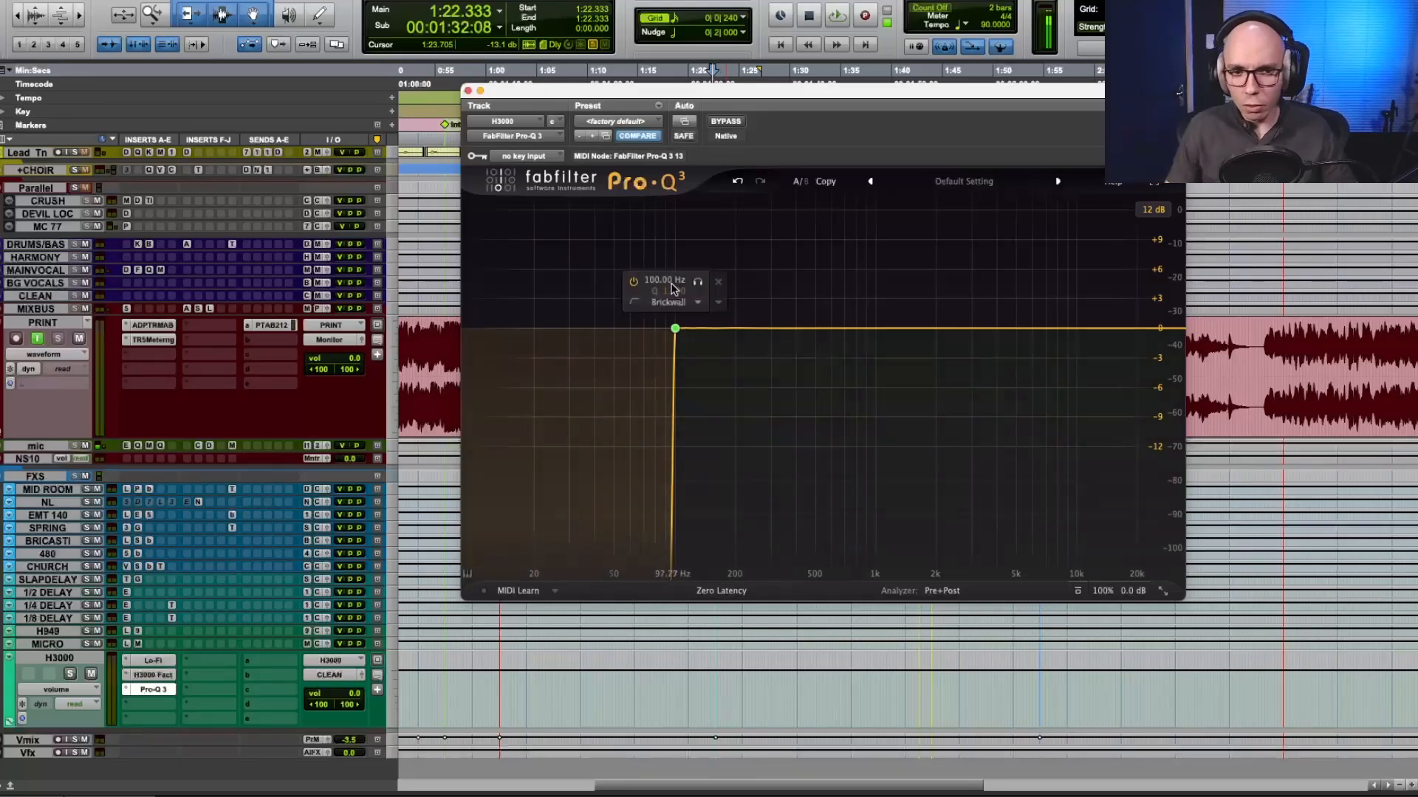
Remove the Pro-Q 3 insert from the H3000 track.
{"action": "left_click", "coordinate": [126, 692], "text": "ctrl+super"}
{"action": "left_click", "coordinate": [124, 690]}
{"action": "left_click", "coordinate": [171, 596]}
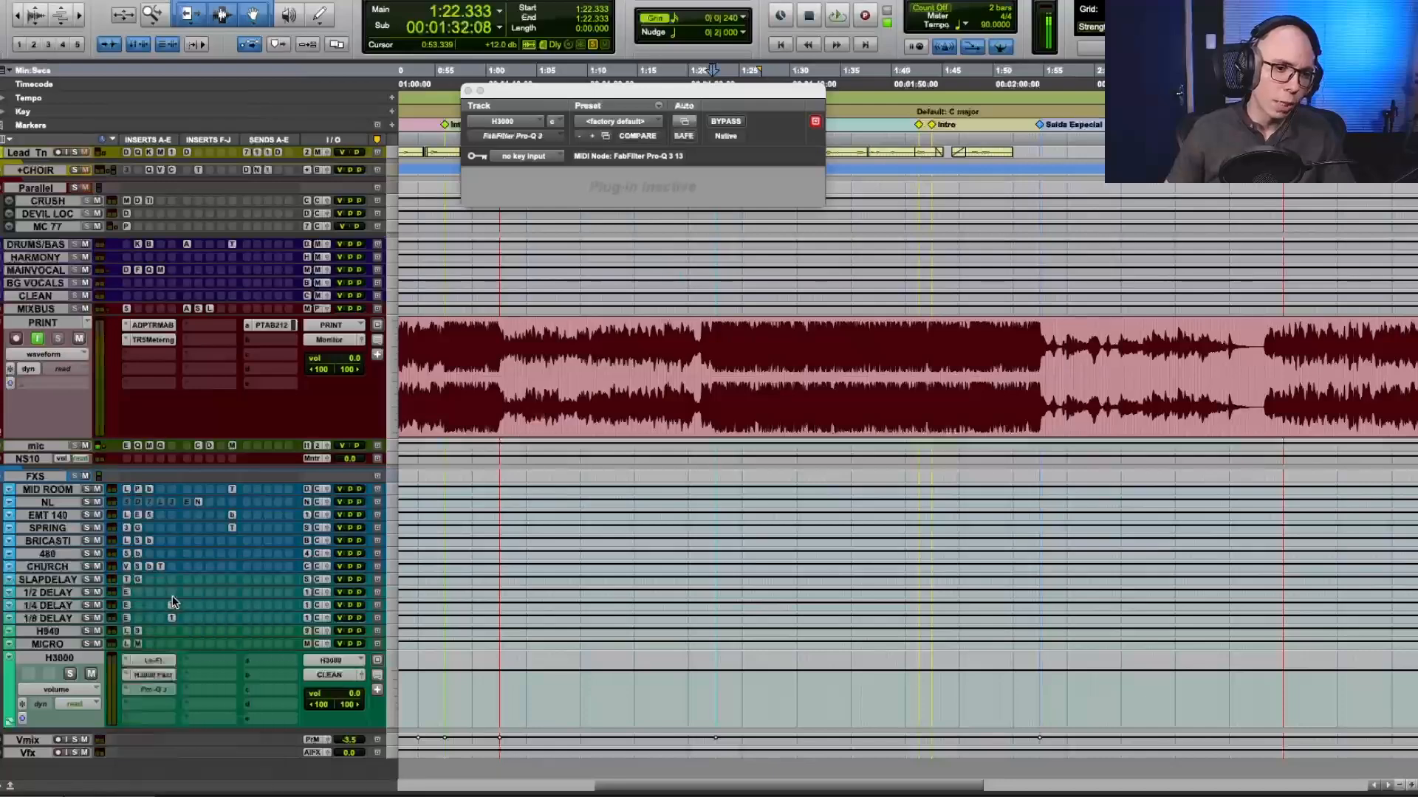
Increase the Piano track's height, zoom the timeline out and solo the piano.
{"action": "scroll", "coordinate": [171, 599], "scroll_direction": "up", "scroll_amount": 10}
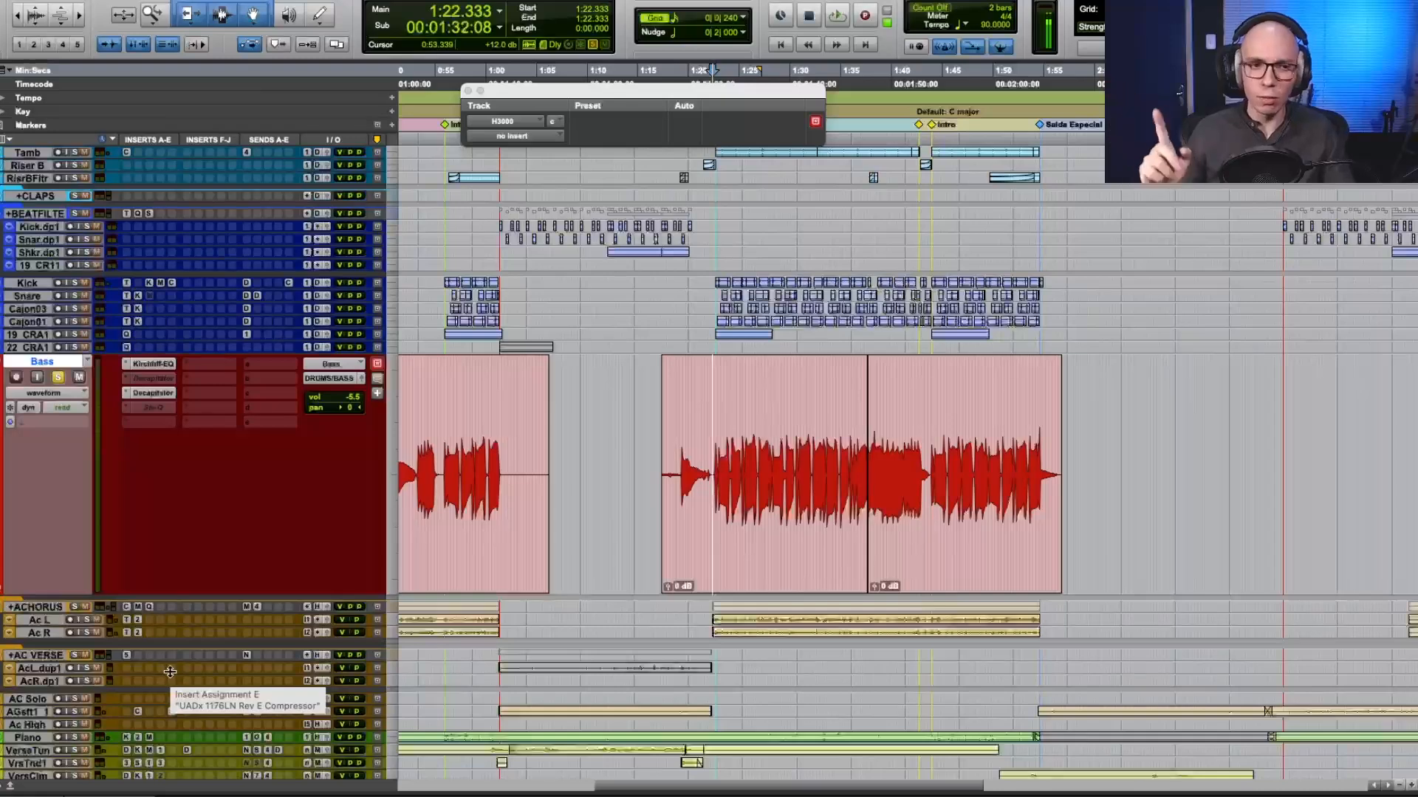
{"action": "scroll", "coordinate": [133, 537], "scroll_direction": "down", "scroll_amount": 5}
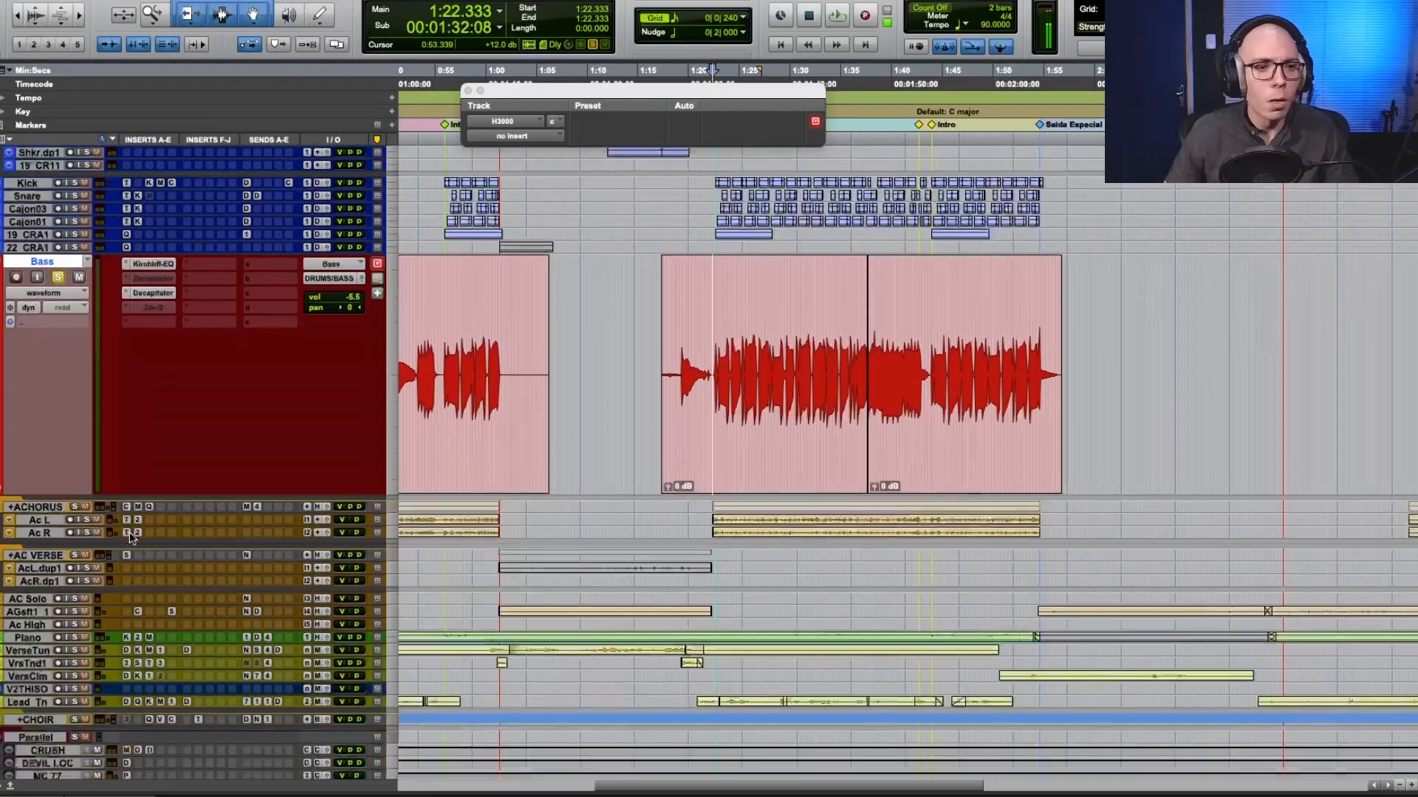
{"action": "left_click_drag", "start_coordinate": [57, 601], "coordinate": [65, 688]}
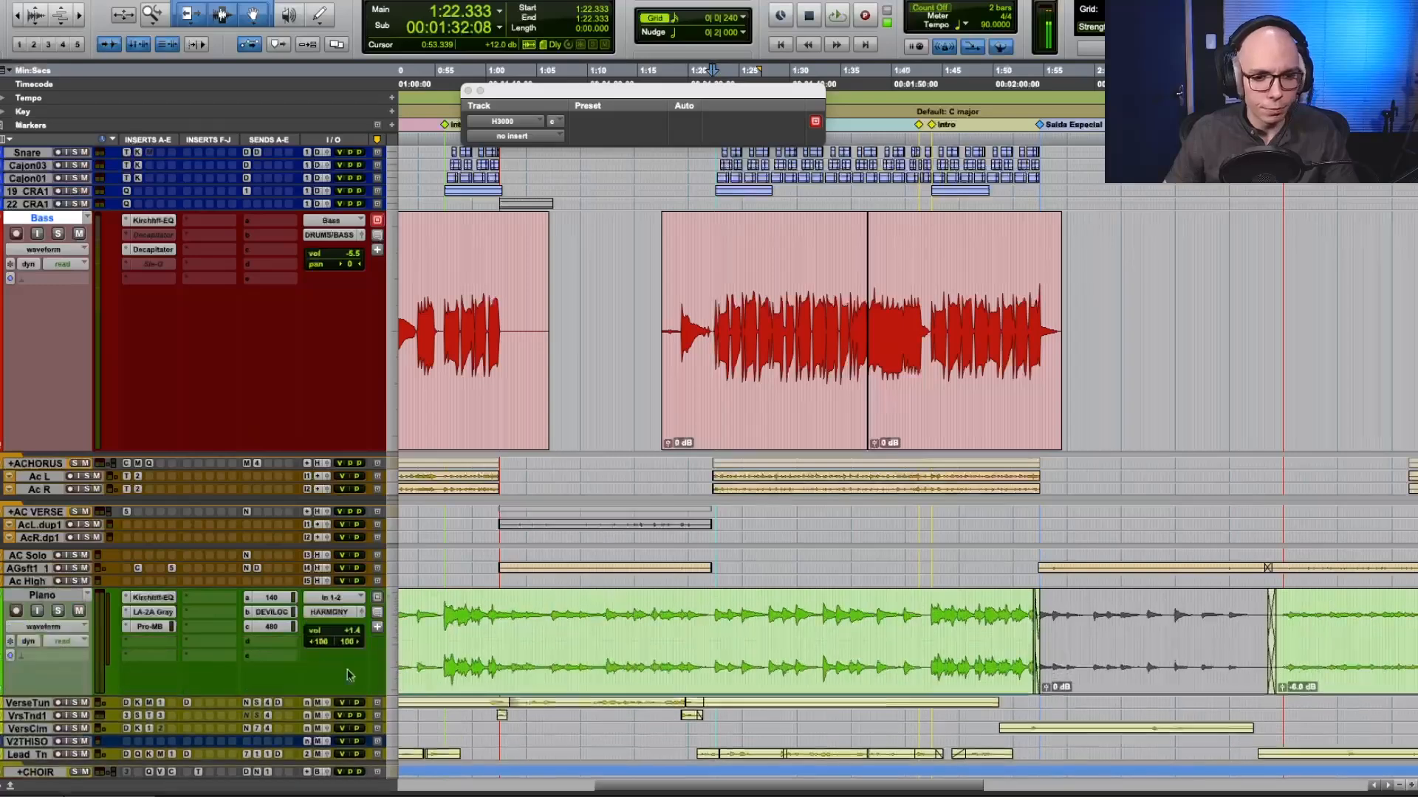
{"action": "key", "text": "r"}
{"action": "scroll", "coordinate": [525, 639], "scroll_direction": "down", "scroll_amount": 1}
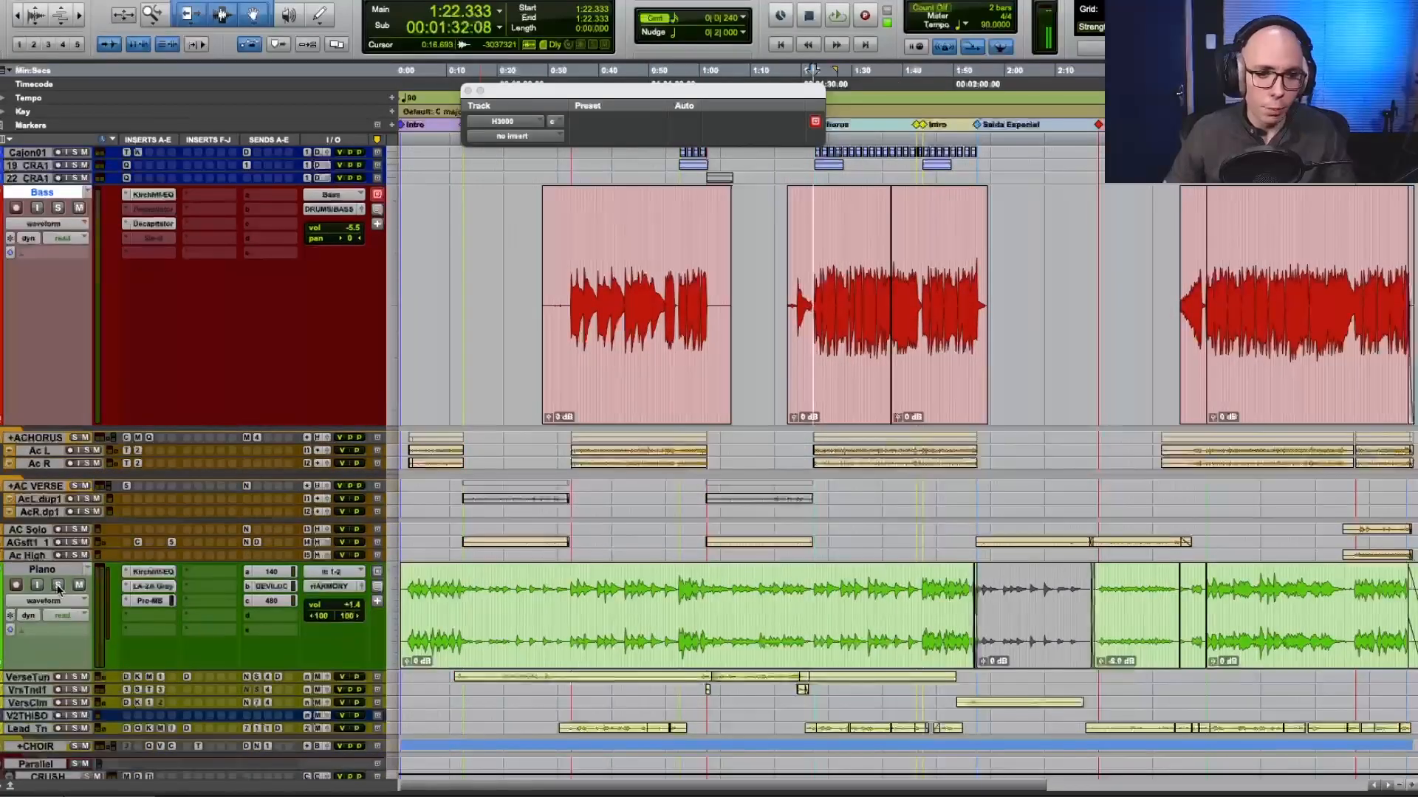
{"action": "key", "text": "shift+s"}
Play the piano from 0:55.500, bypass all its inserts and mute its sends to hear it dry, and stop playback.
{"action": "left_click", "coordinate": [677, 585]}
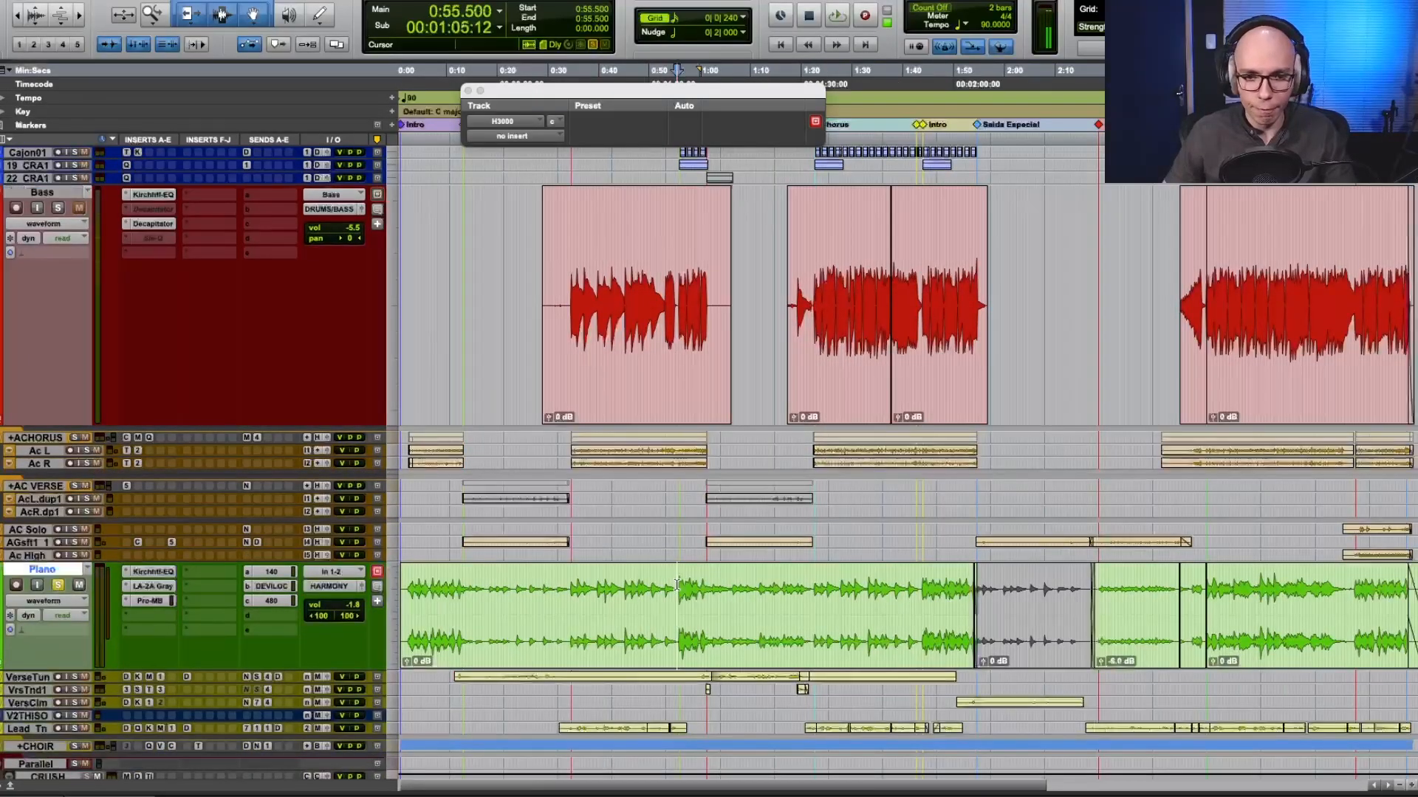
{"action": "key", "text": "space"}
{"action": "left_click", "coordinate": [706, 644]}
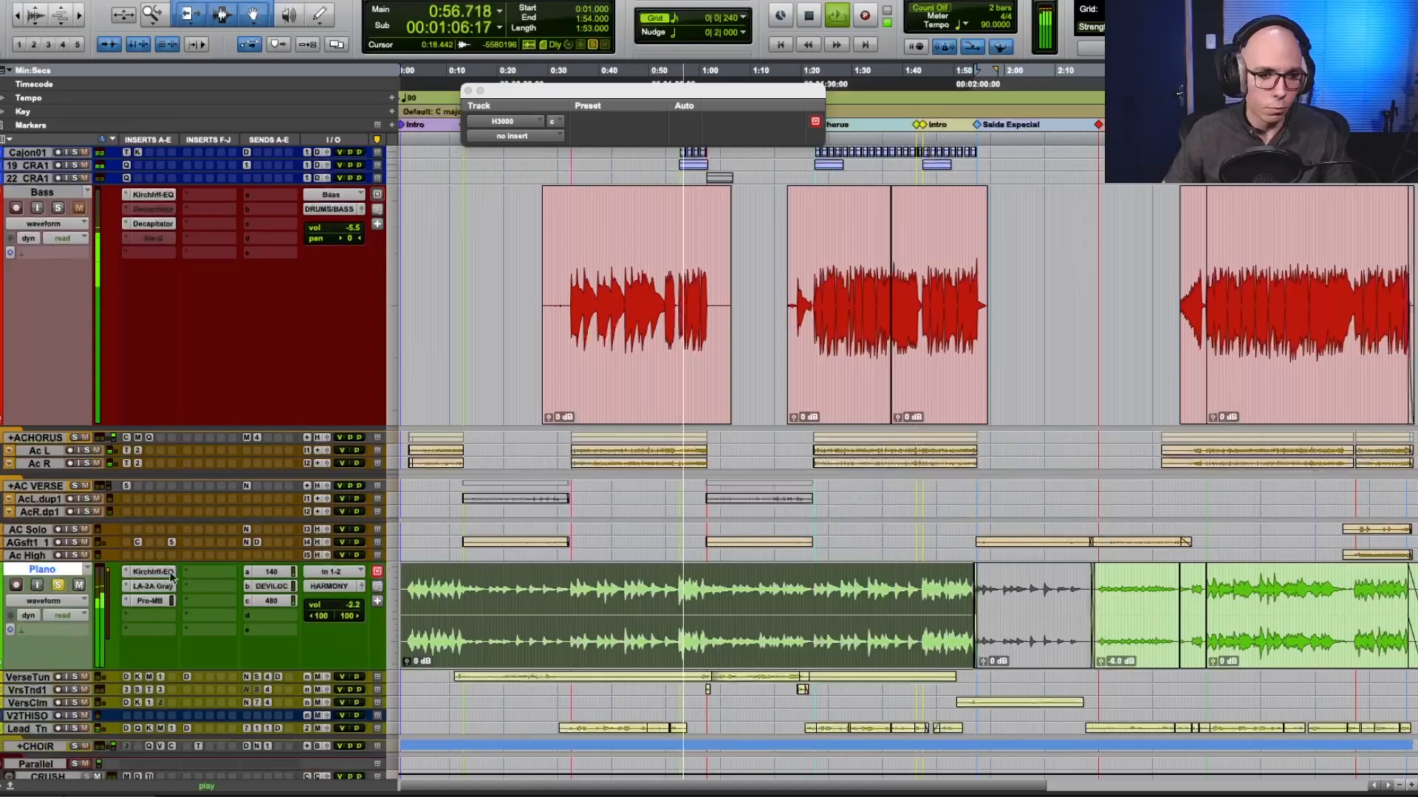
{"action": "key", "text": "shift+a"}
{"action": "key", "text": "shift+q"}
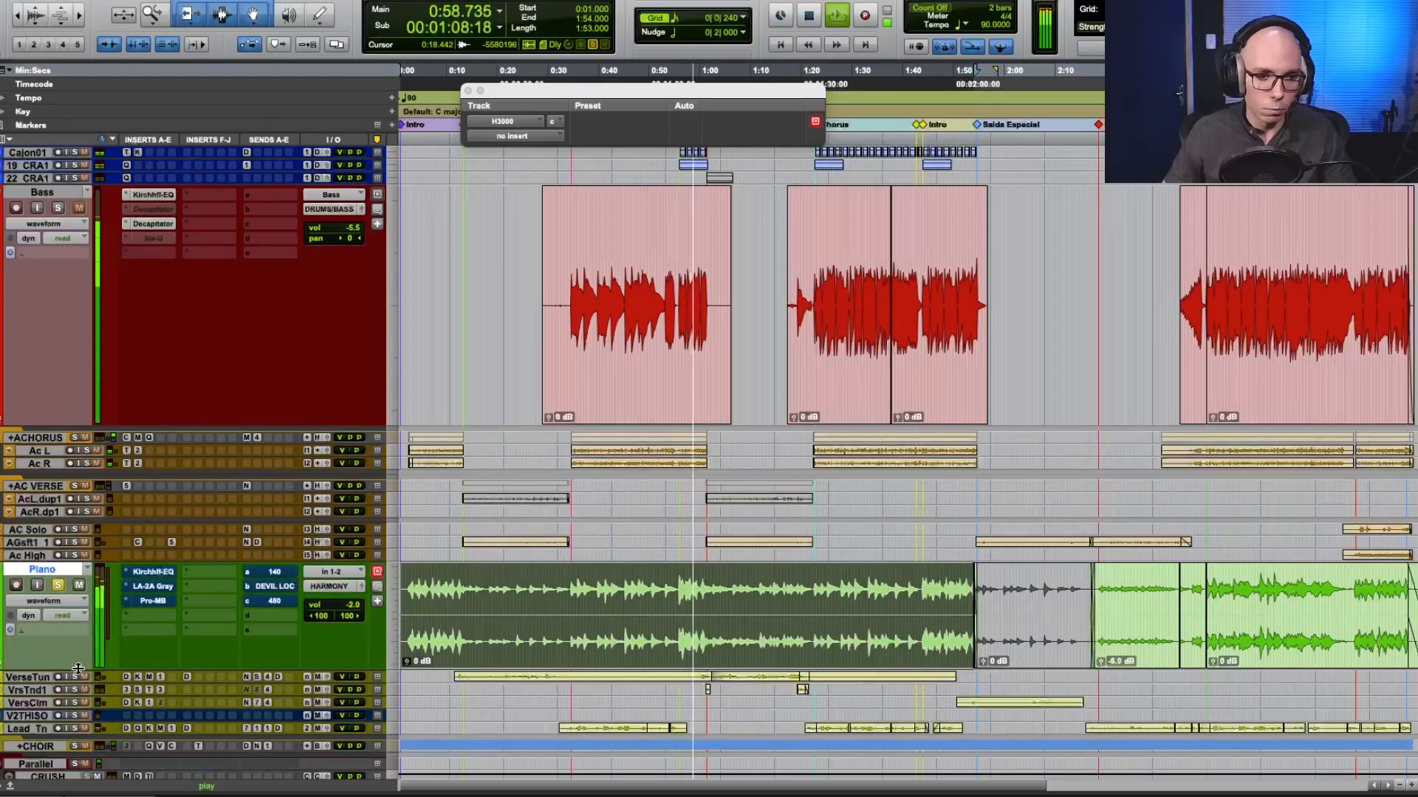
{"action": "key", "text": "ctrl+Up"}
{"action": "scroll", "coordinate": [260, 639], "scroll_direction": "down", "scroll_amount": 5}
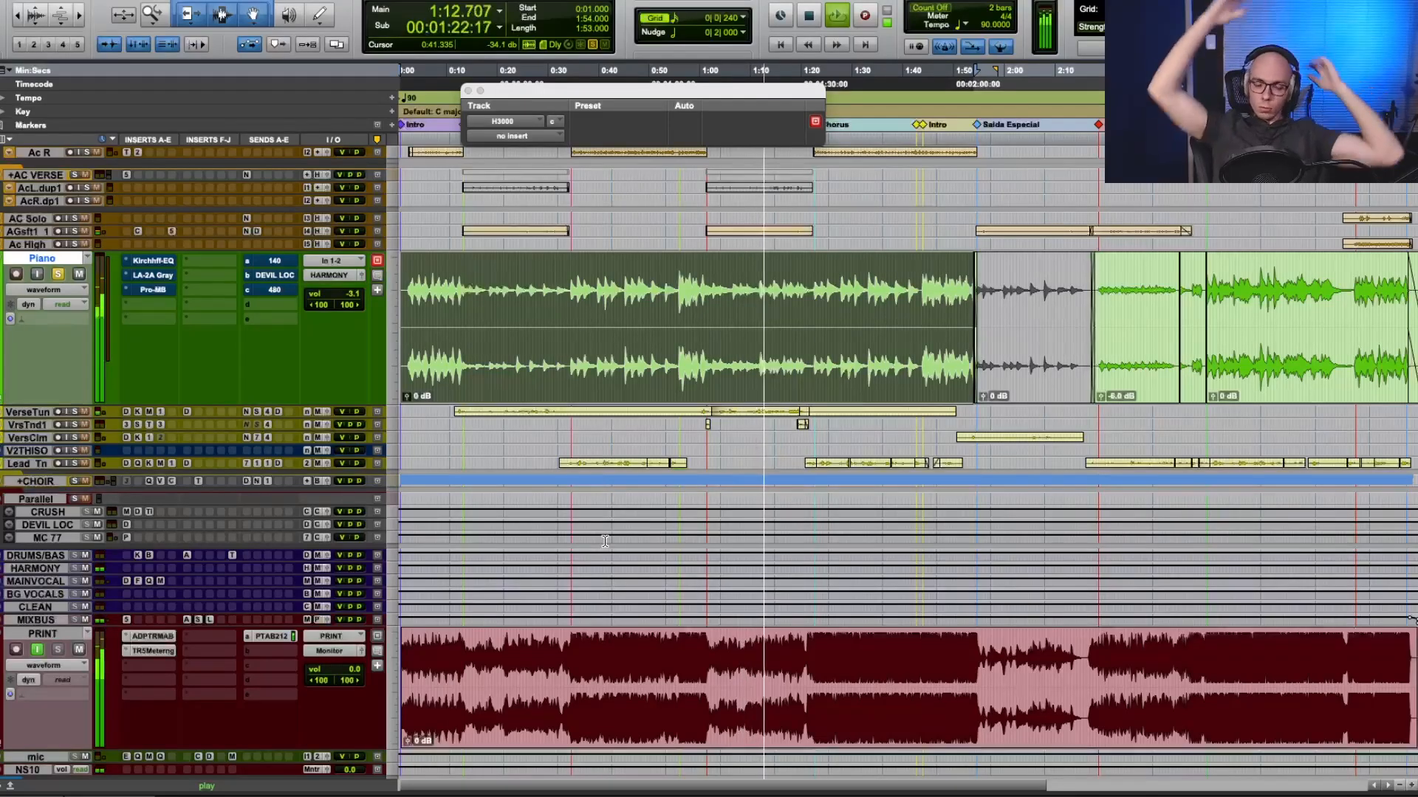
{"action": "key", "text": "space"}
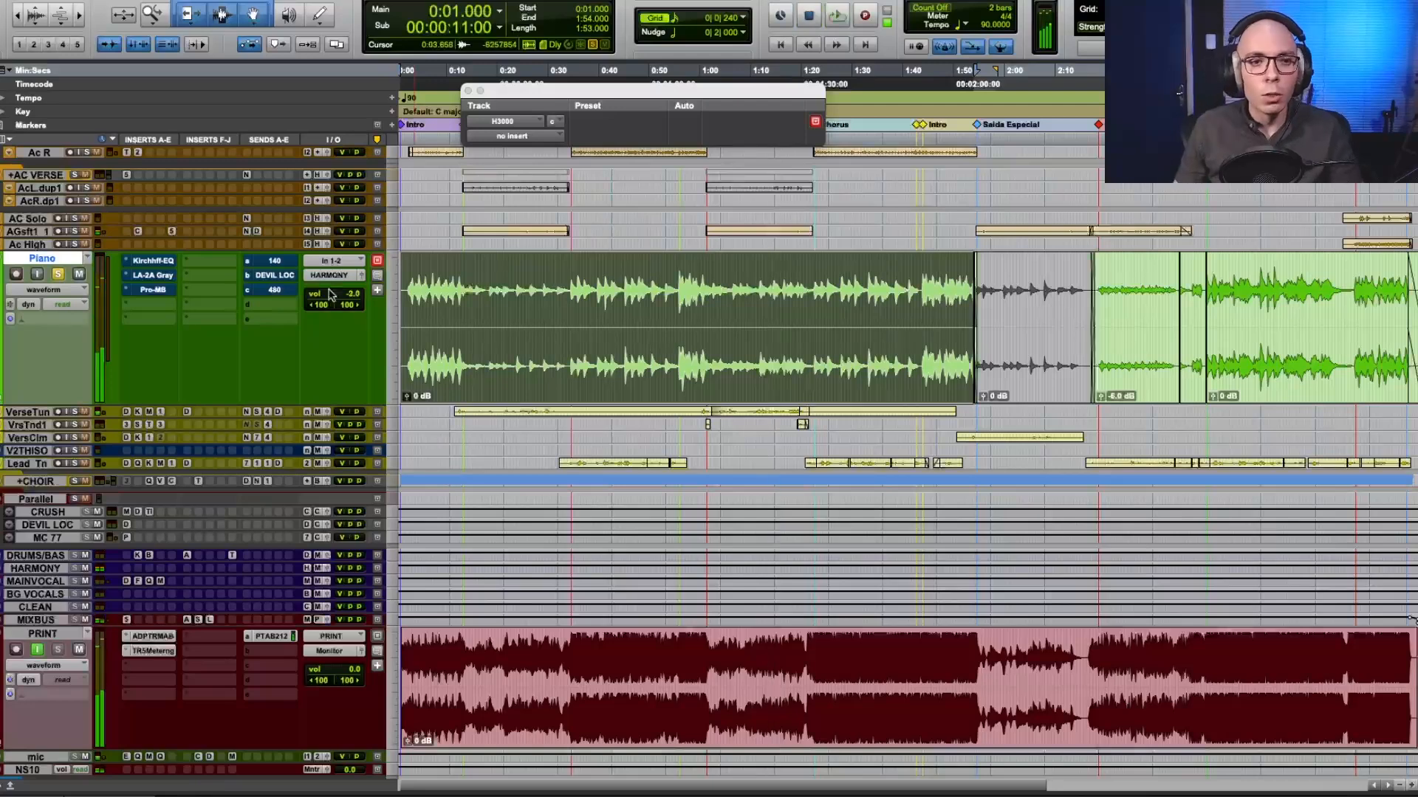
Unmute the Piano's 140 send and play from 0:39.666 while trying its level, ending at -23.5 dB.
{"action": "left_click", "coordinate": [285, 263]}
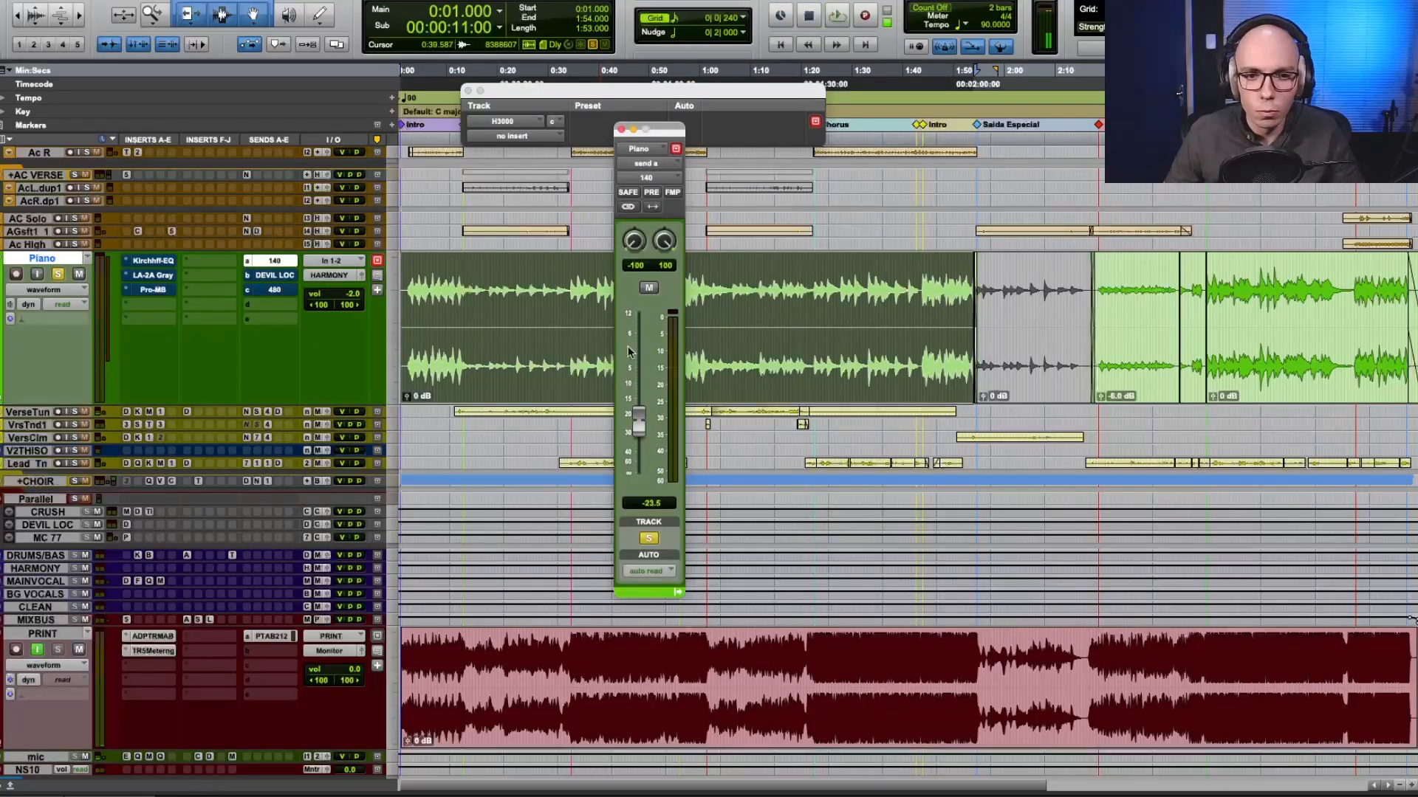
{"action": "left_click", "coordinate": [596, 262]}
{"action": "key", "text": "space"}
{"action": "key", "text": "space"}
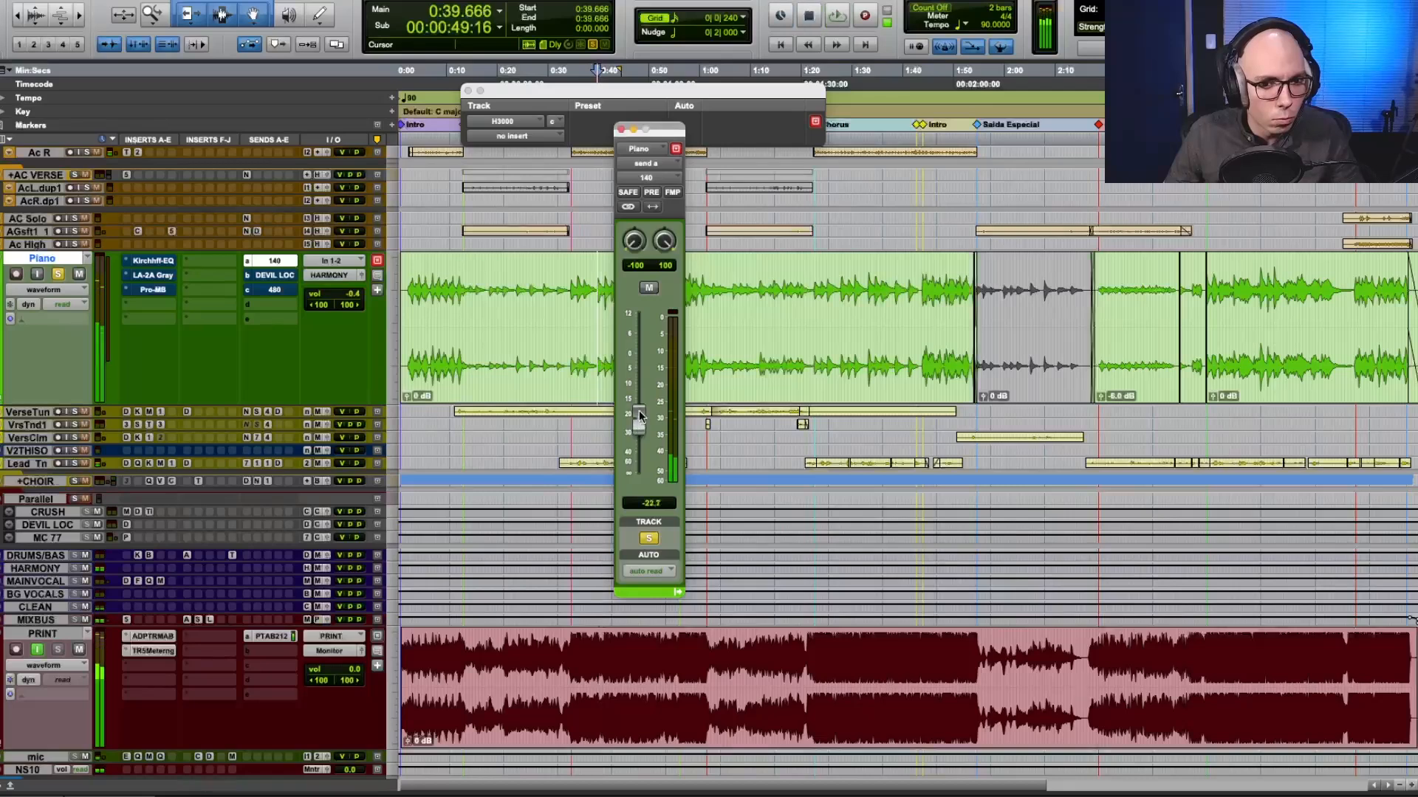
{"action": "key", "text": "space"}
{"action": "left_click_drag", "start_coordinate": [639, 425], "coordinate": [639, 407]}
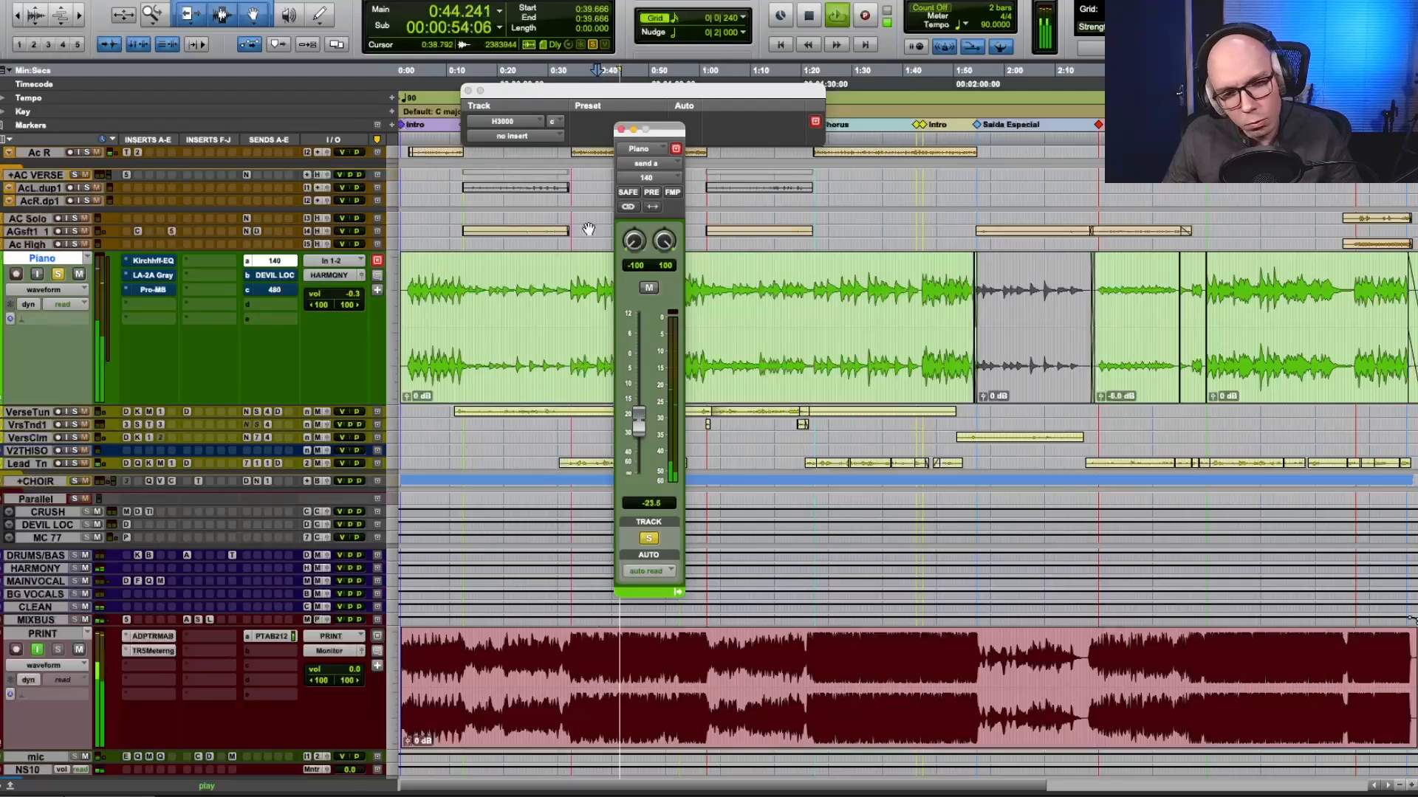
Unmute the Piano's DEVIL LOC send during playback and stop playback.
{"action": "left_click", "coordinate": [273, 275]}
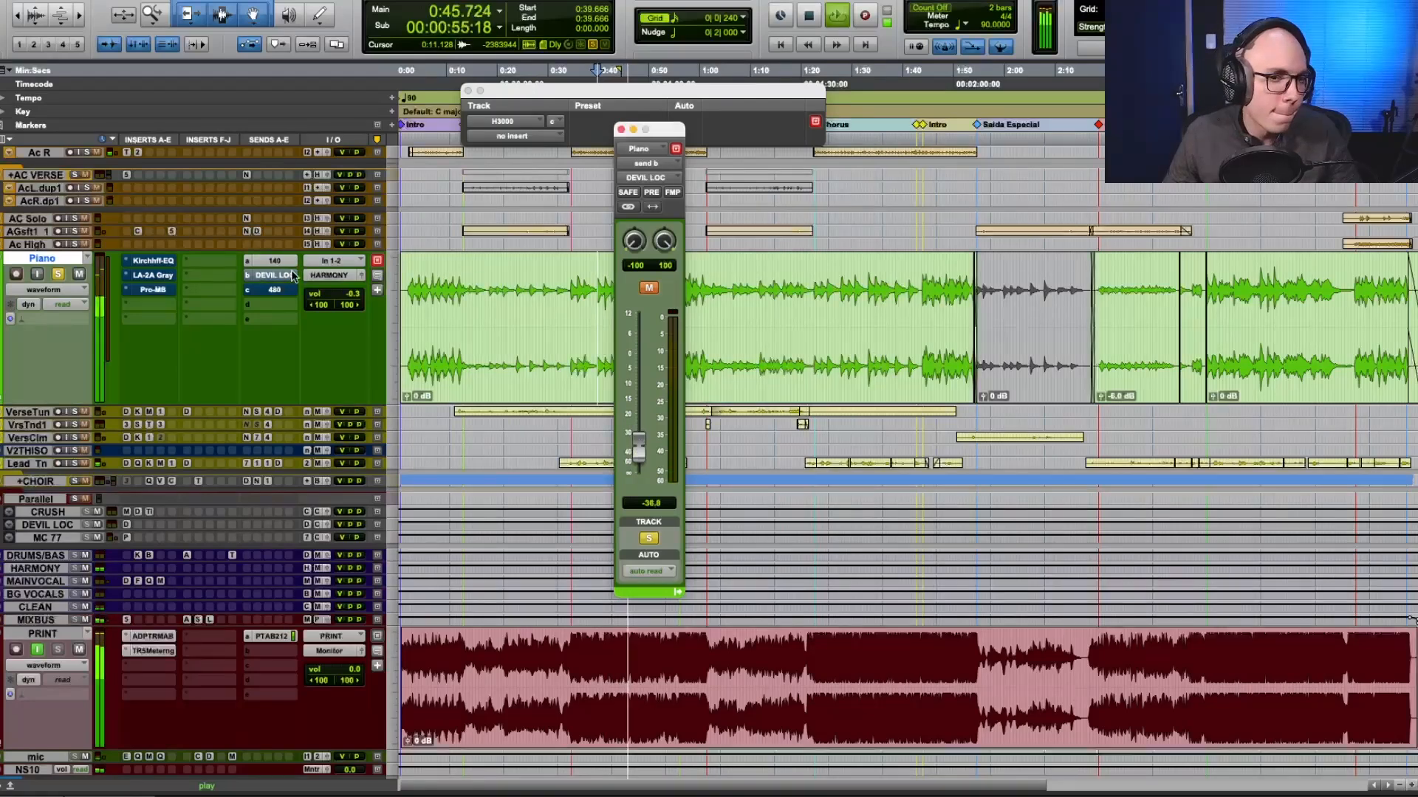
{"action": "left_click", "coordinate": [651, 288]}
{"action": "key", "text": "space"}
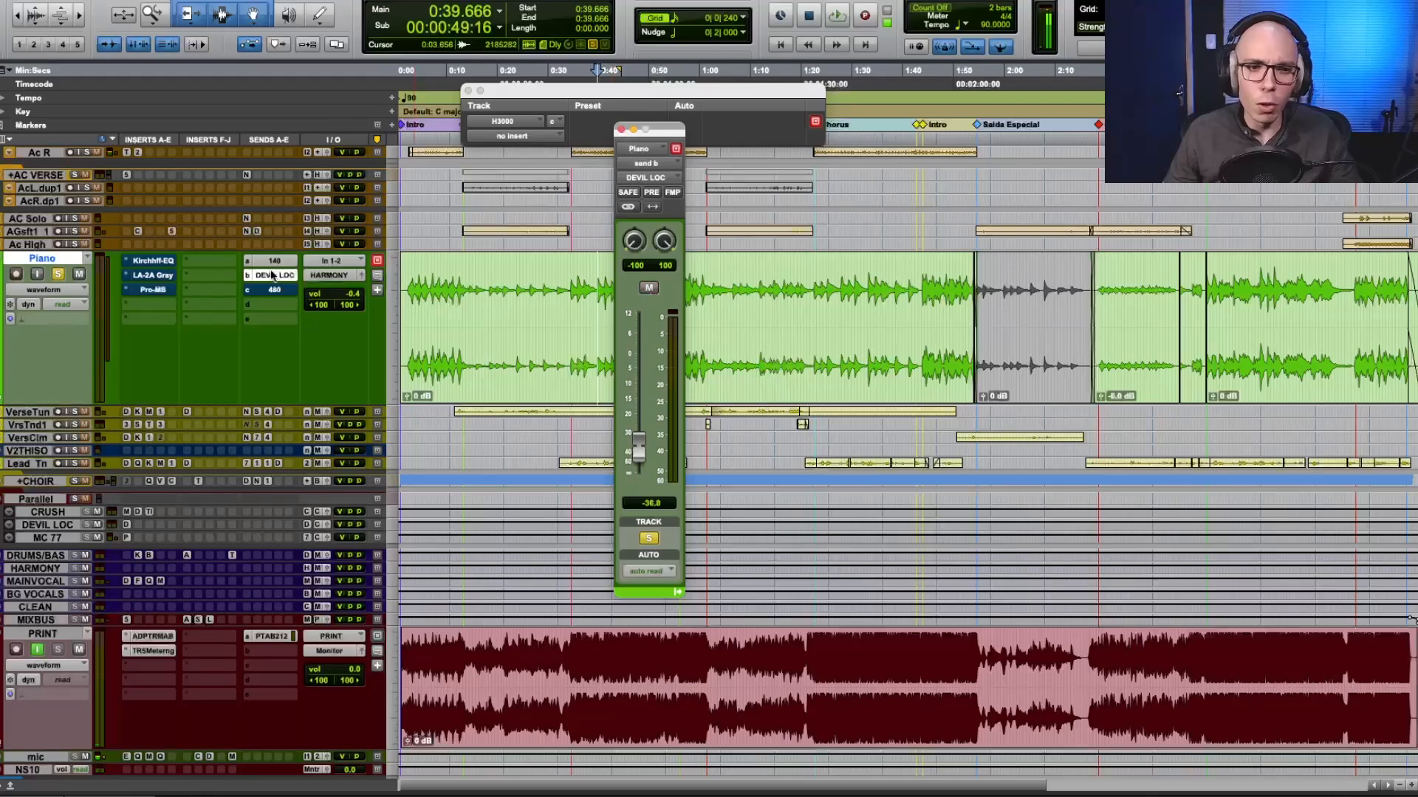
Increase the DEVIL LOC track's height, and play the piano from 0:39.666 while checking its DEVIL LOC send with the send's mute.
{"action": "scroll", "coordinate": [272, 276], "scroll_direction": "down", "scroll_amount": 6}
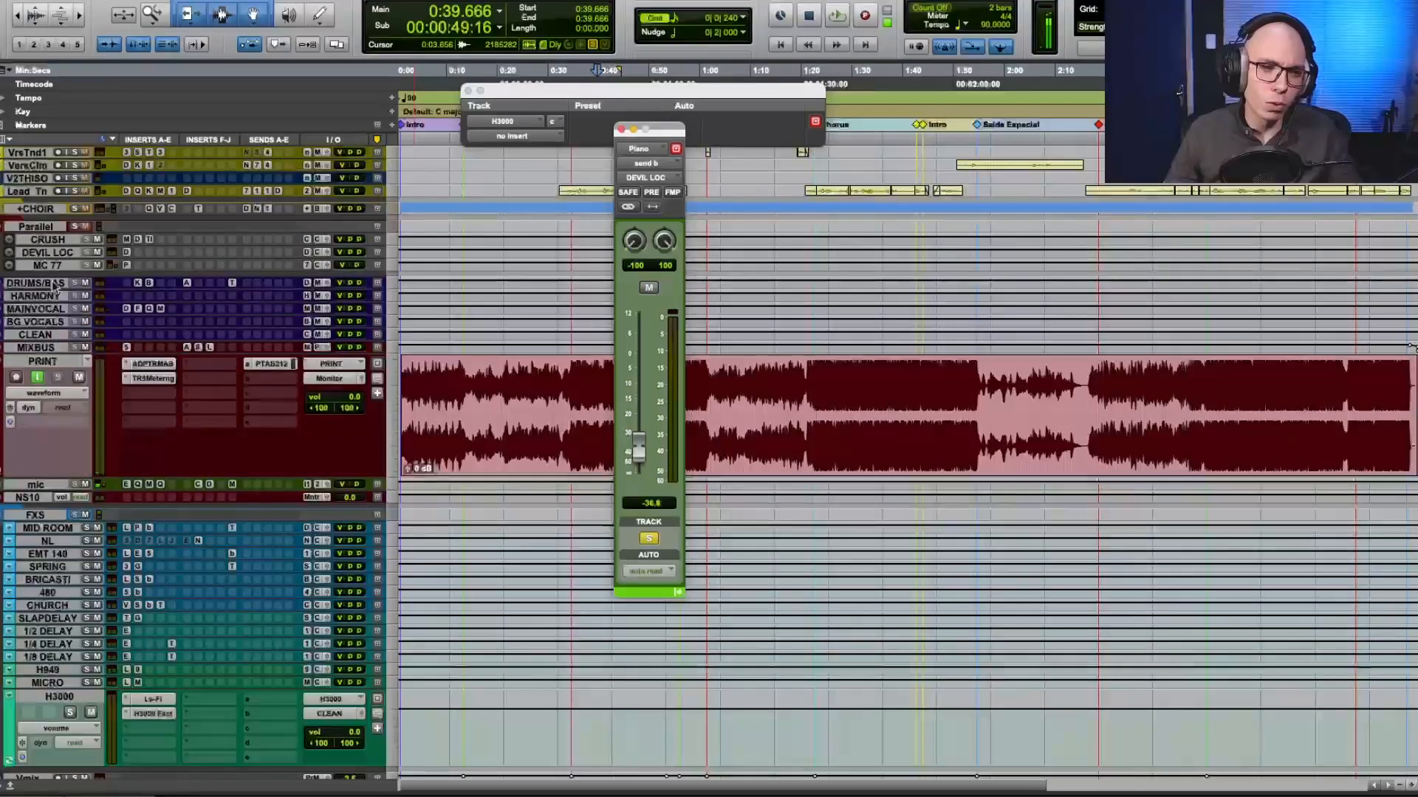
{"action": "scroll", "coordinate": [70, 410], "scroll_direction": "up", "scroll_amount": 4}
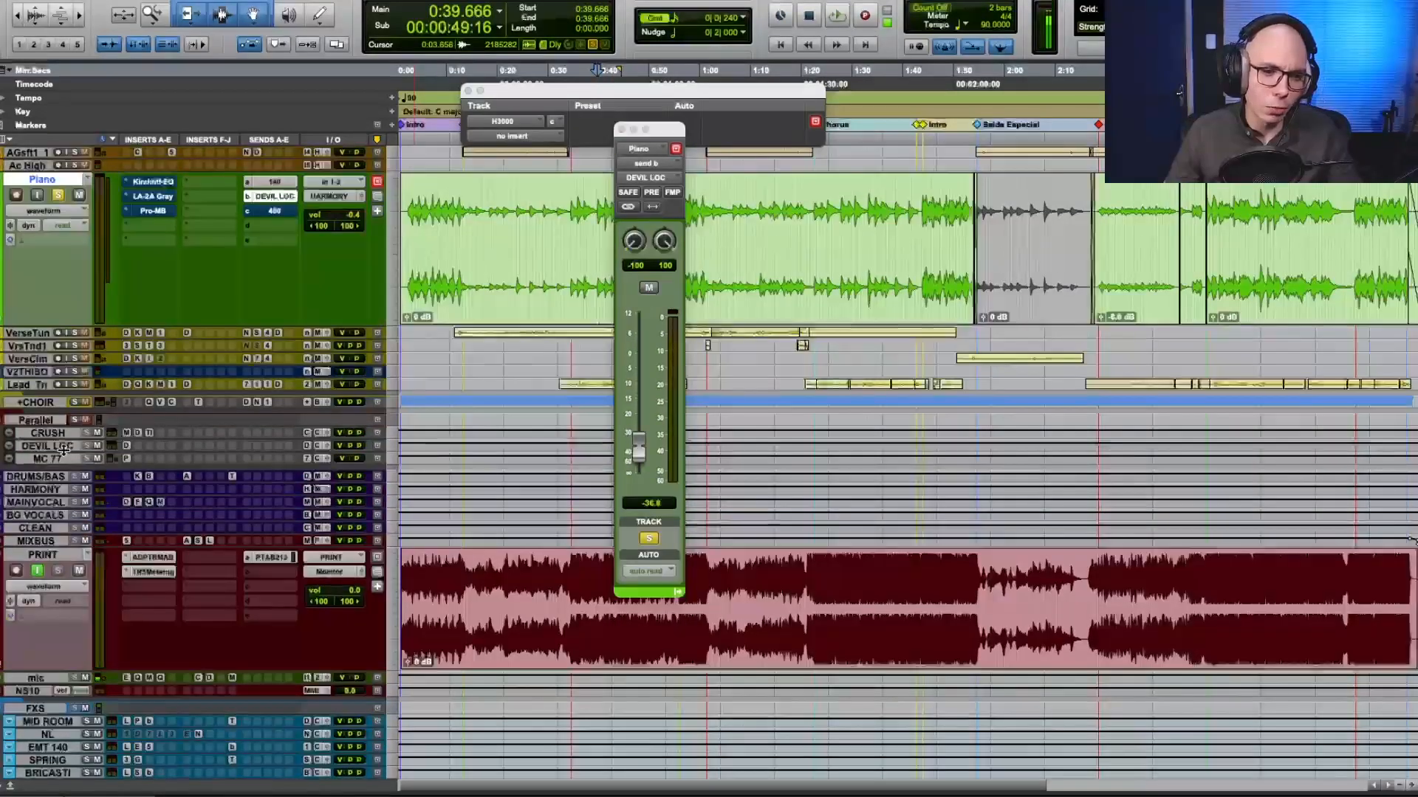
{"action": "left_click_drag", "start_coordinate": [67, 452], "coordinate": [66, 516]}
{"action": "scroll", "coordinate": [68, 515], "scroll_direction": "up", "scroll_amount": 1}
{"action": "key", "text": "space"}
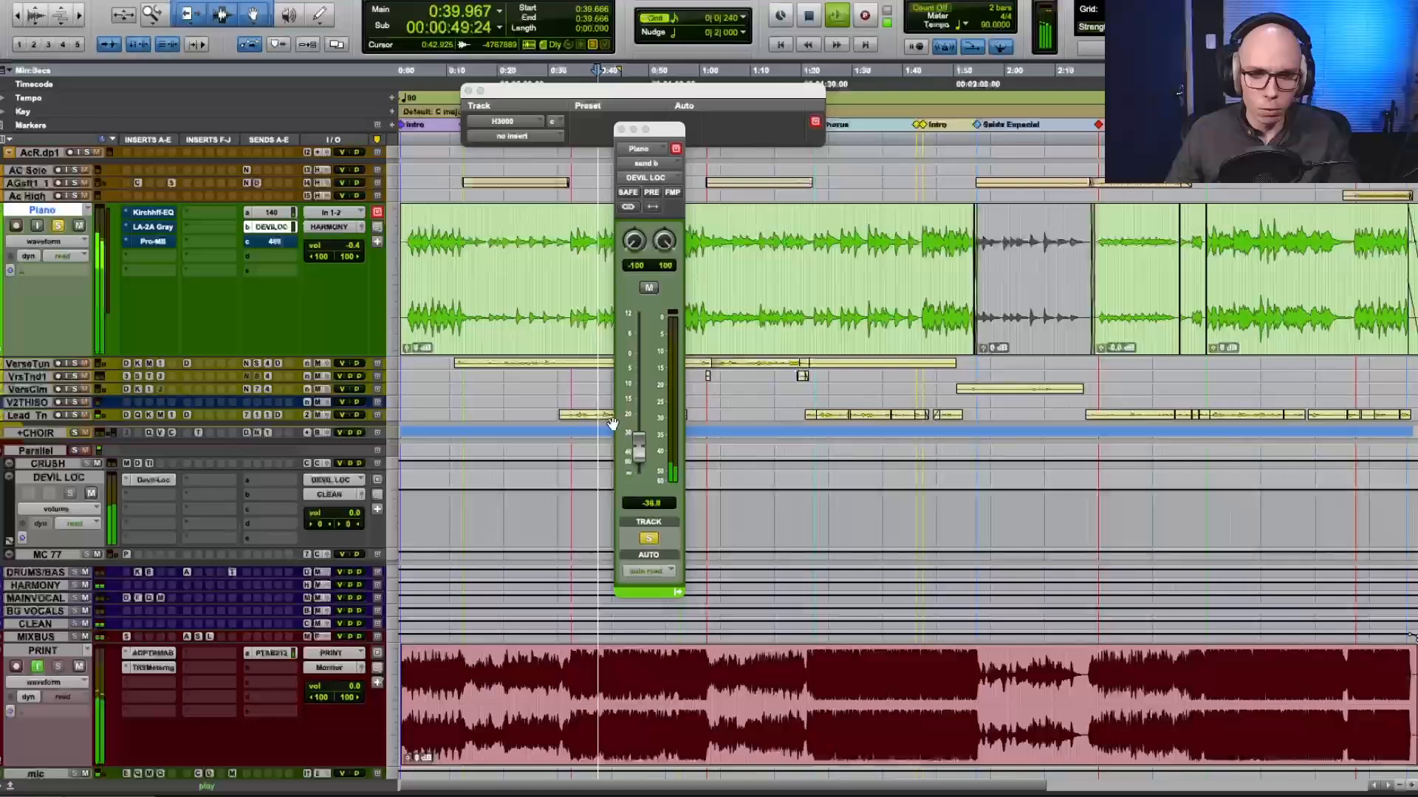
{"action": "left_click", "coordinate": [648, 288]}
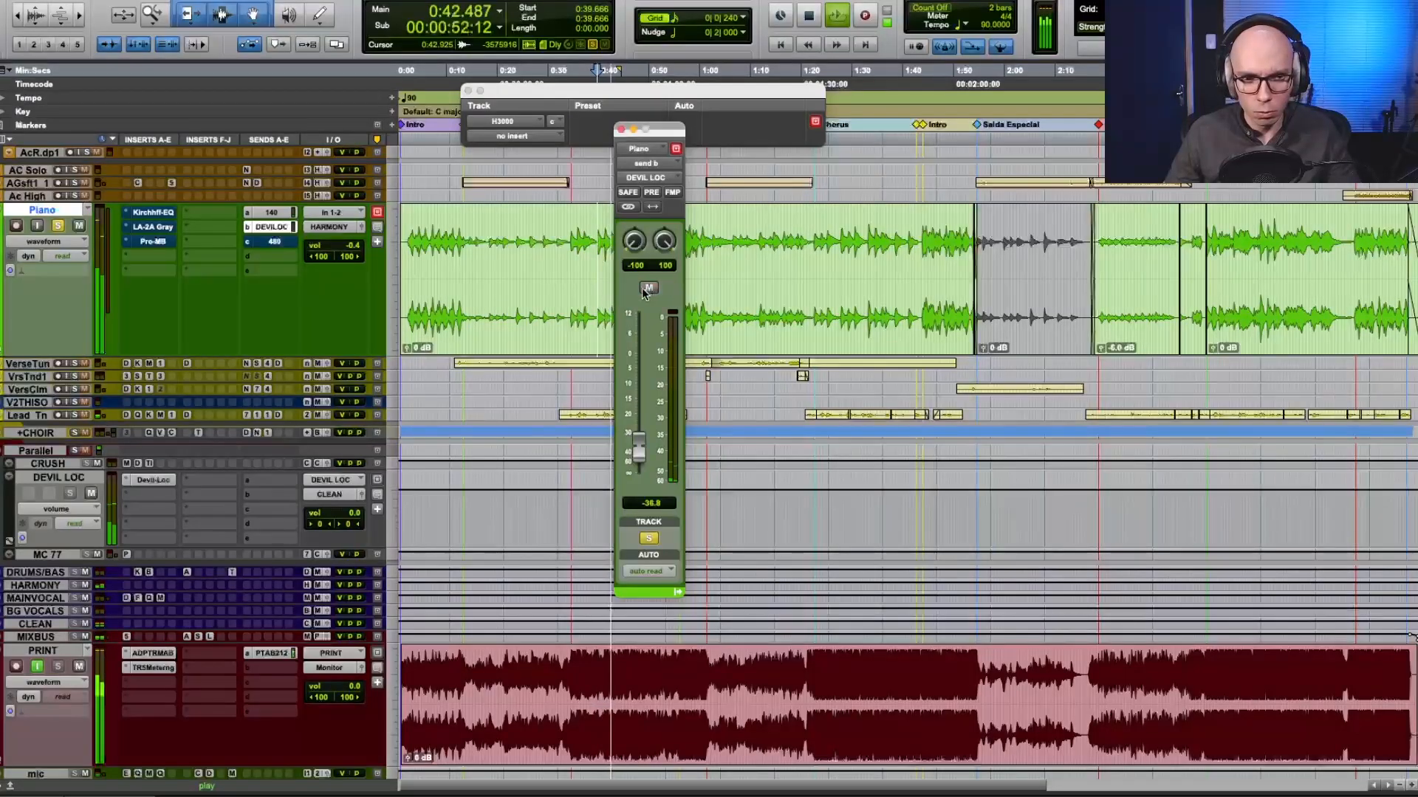
{"action": "key", "text": "space"}
Unmute the Piano's 480 send and play from 0:39.666 while trying its level up to -3.3 dB, ending at -17.0 dB.
{"action": "left_click", "coordinate": [280, 244]}
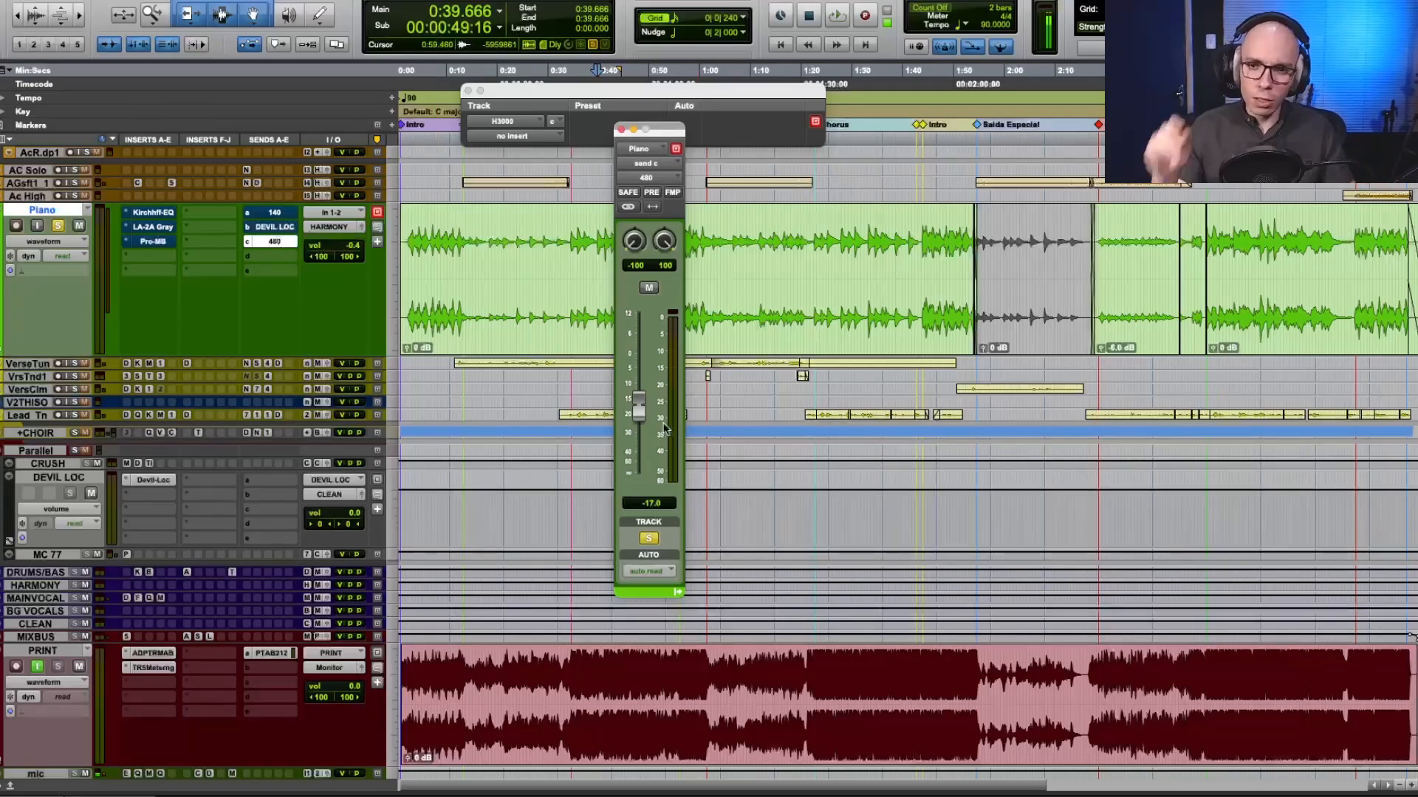
{"action": "key", "text": "space"}
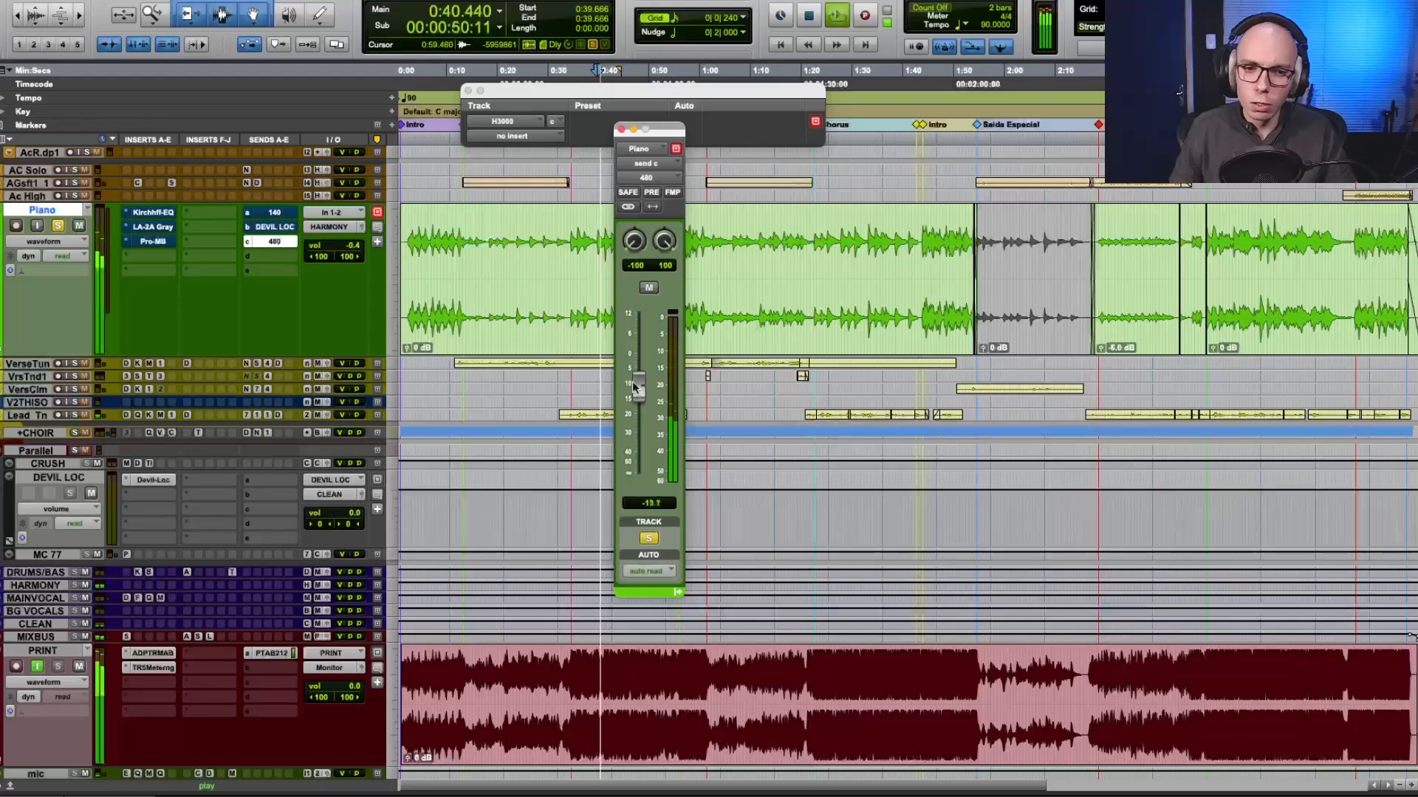
{"action": "left_click_drag", "start_coordinate": [639, 404], "coordinate": [637, 367]}
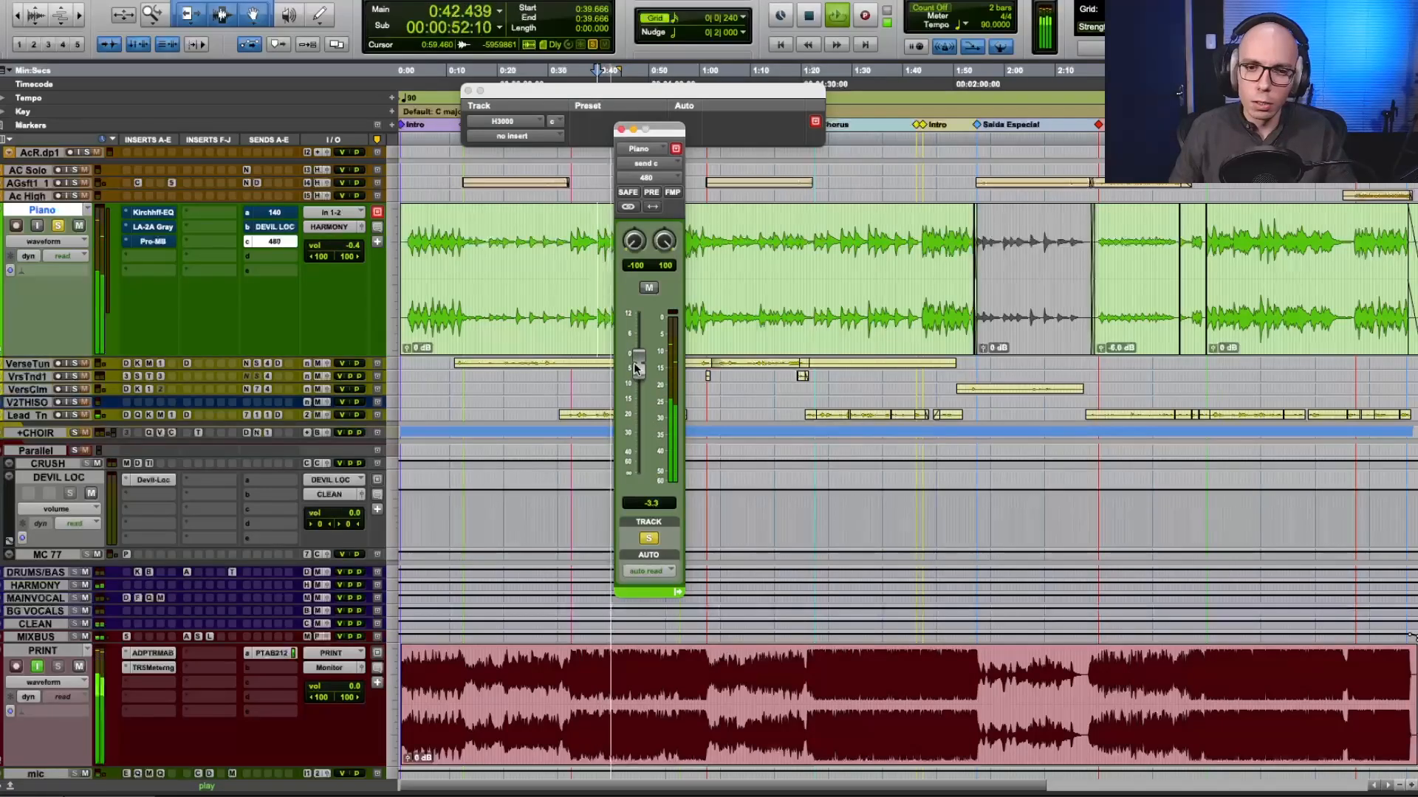
{"action": "key", "text": "space"}
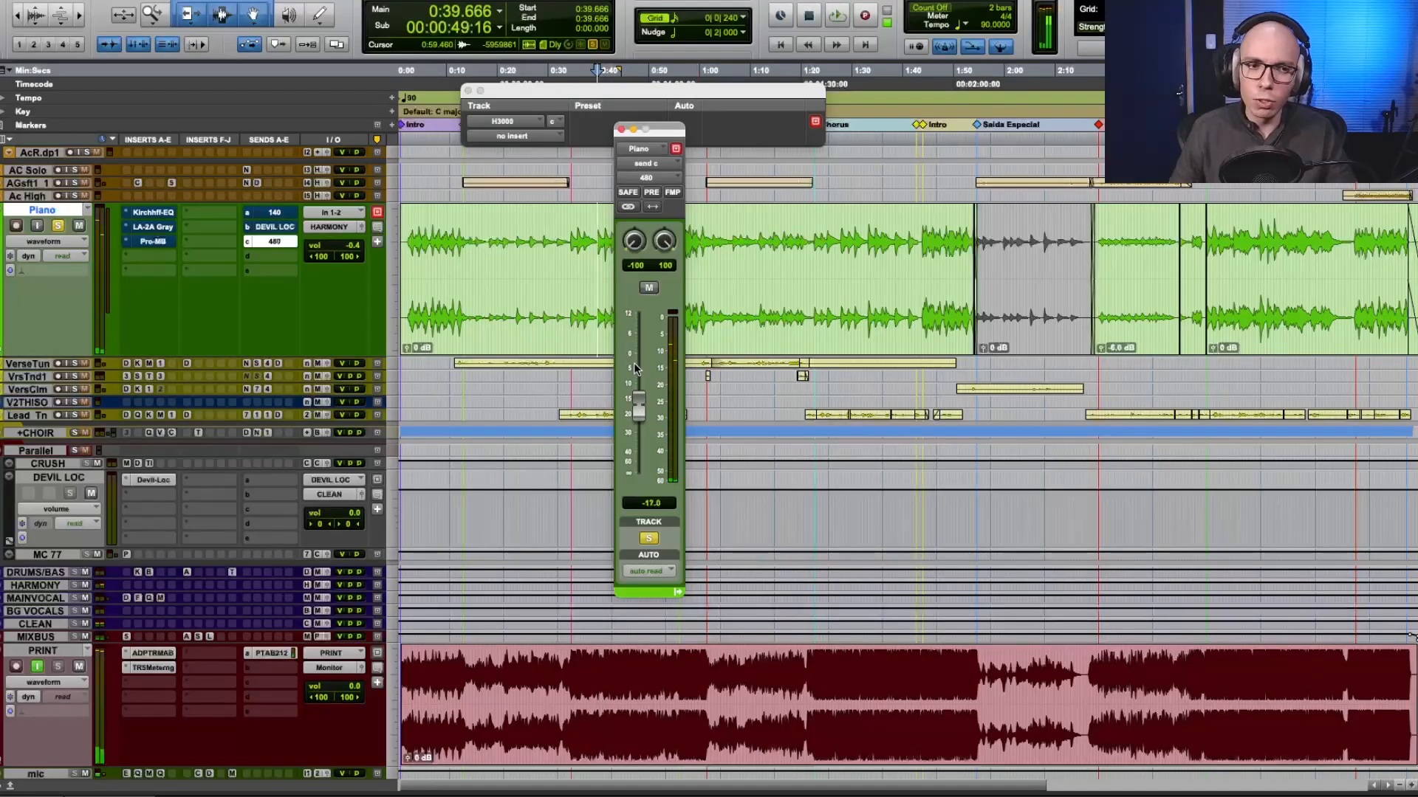
Play the piano briefly, open its Kirchhoff-EQ insert, move the plug-in window clear and take the EQ out of bypass.
{"action": "key", "text": "space"}
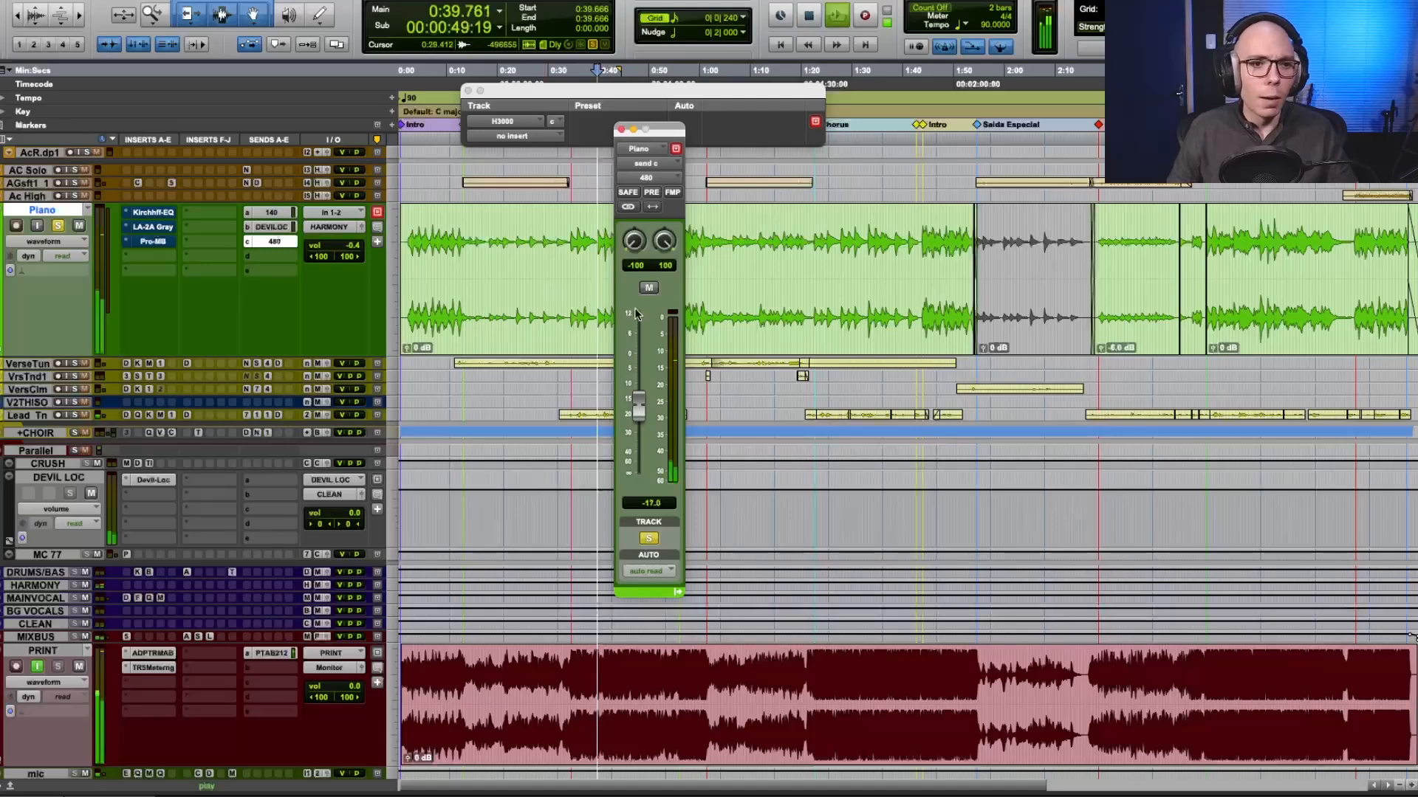
{"action": "left_click", "coordinate": [153, 212]}
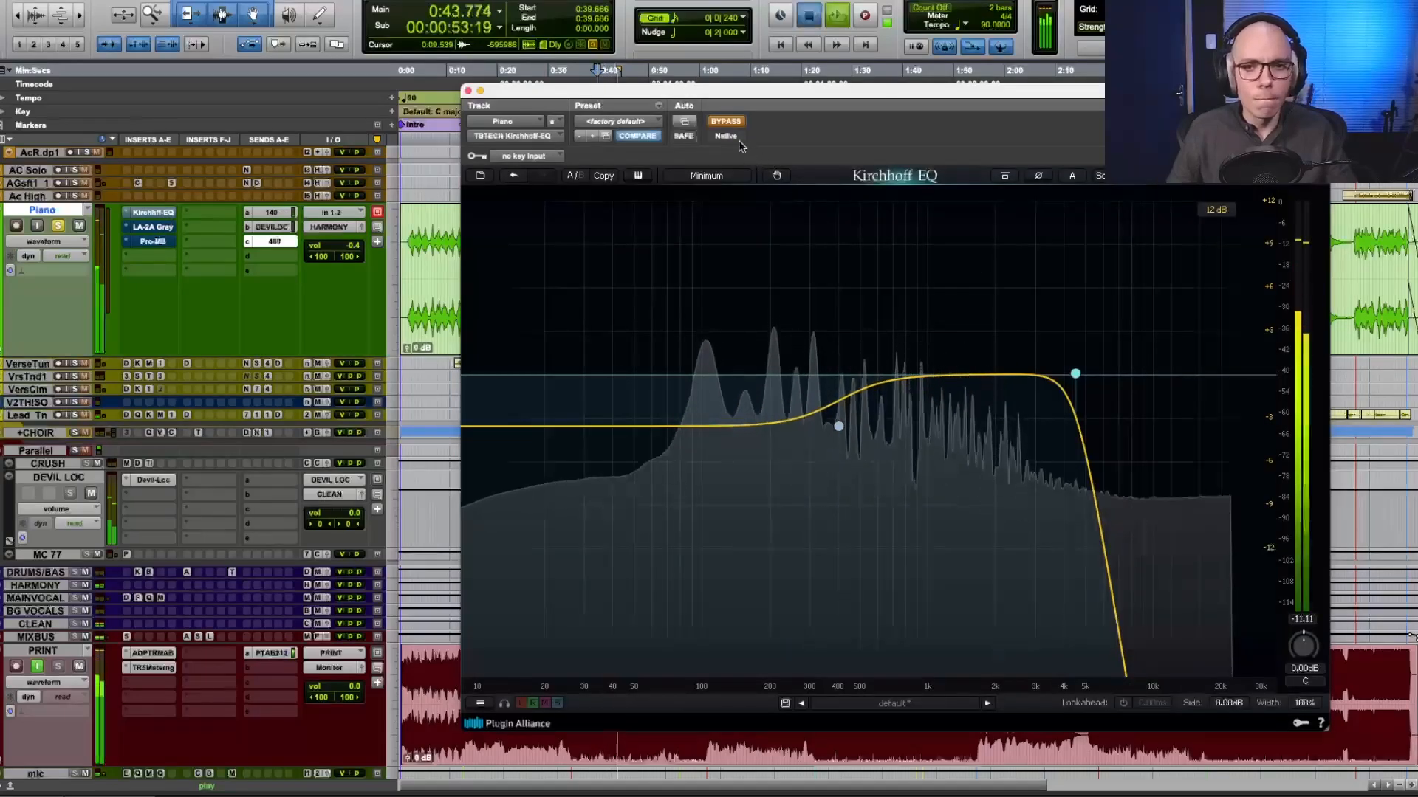
{"action": "key", "text": "space"}
{"action": "left_click_drag", "start_coordinate": [750, 94], "coordinate": [642, 28]}
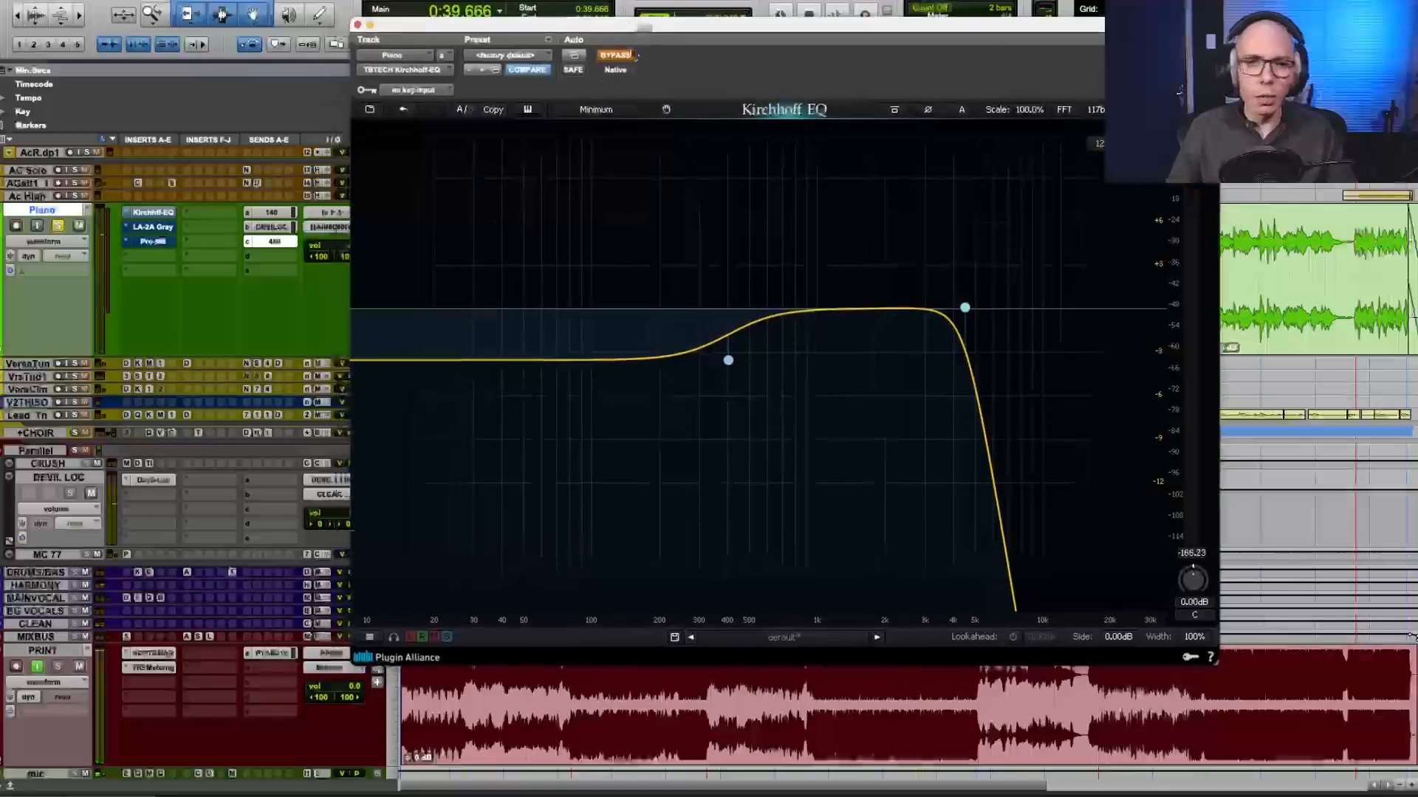
Set the Kirchhoff EQ's low shelf band to 454.13 Hz and -3.67 dB while auditioning the piano.
{"action": "left_click", "coordinate": [727, 362]}
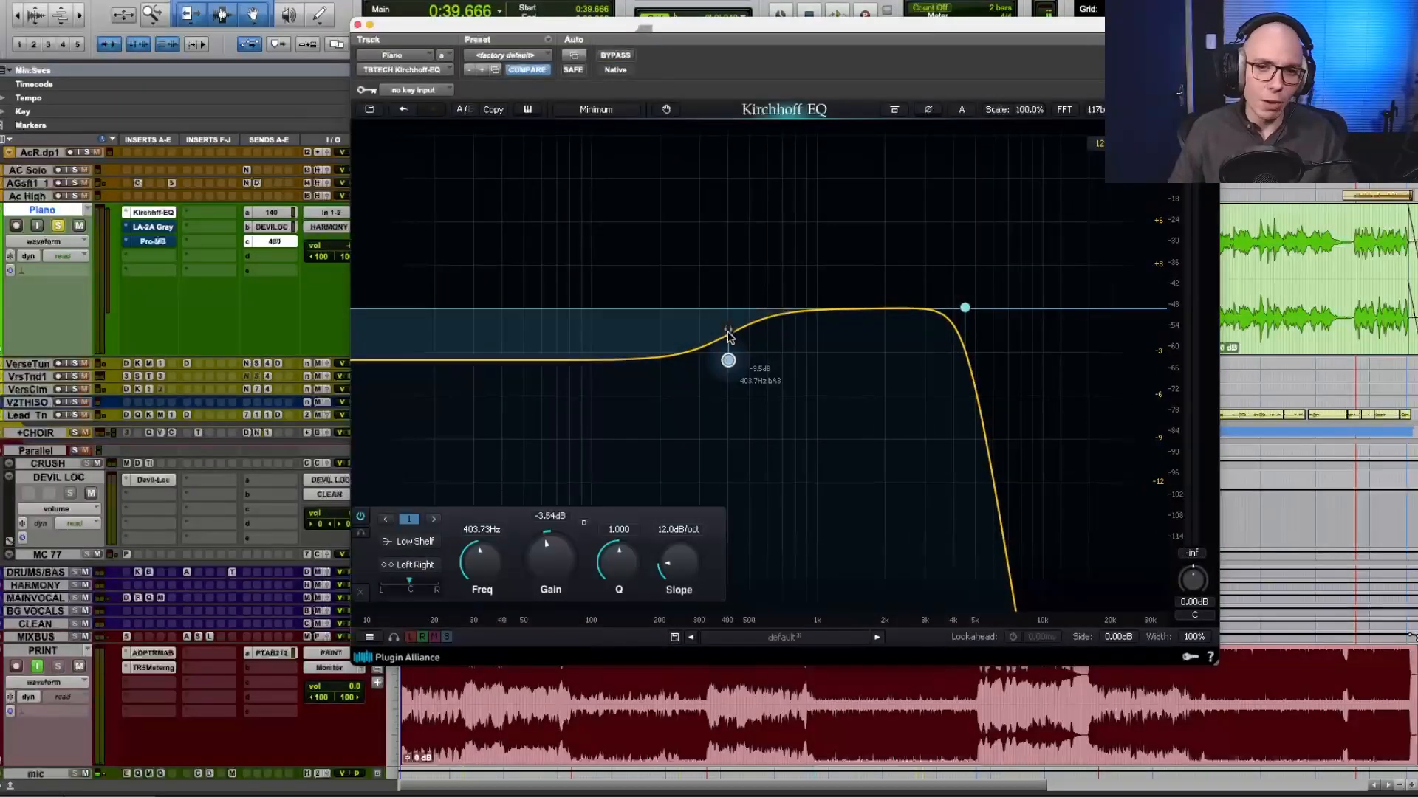
{"action": "key", "text": "space"}
{"action": "left_click_drag", "start_coordinate": [728, 334], "coordinate": [742, 337]}
{"action": "key", "text": "space"}
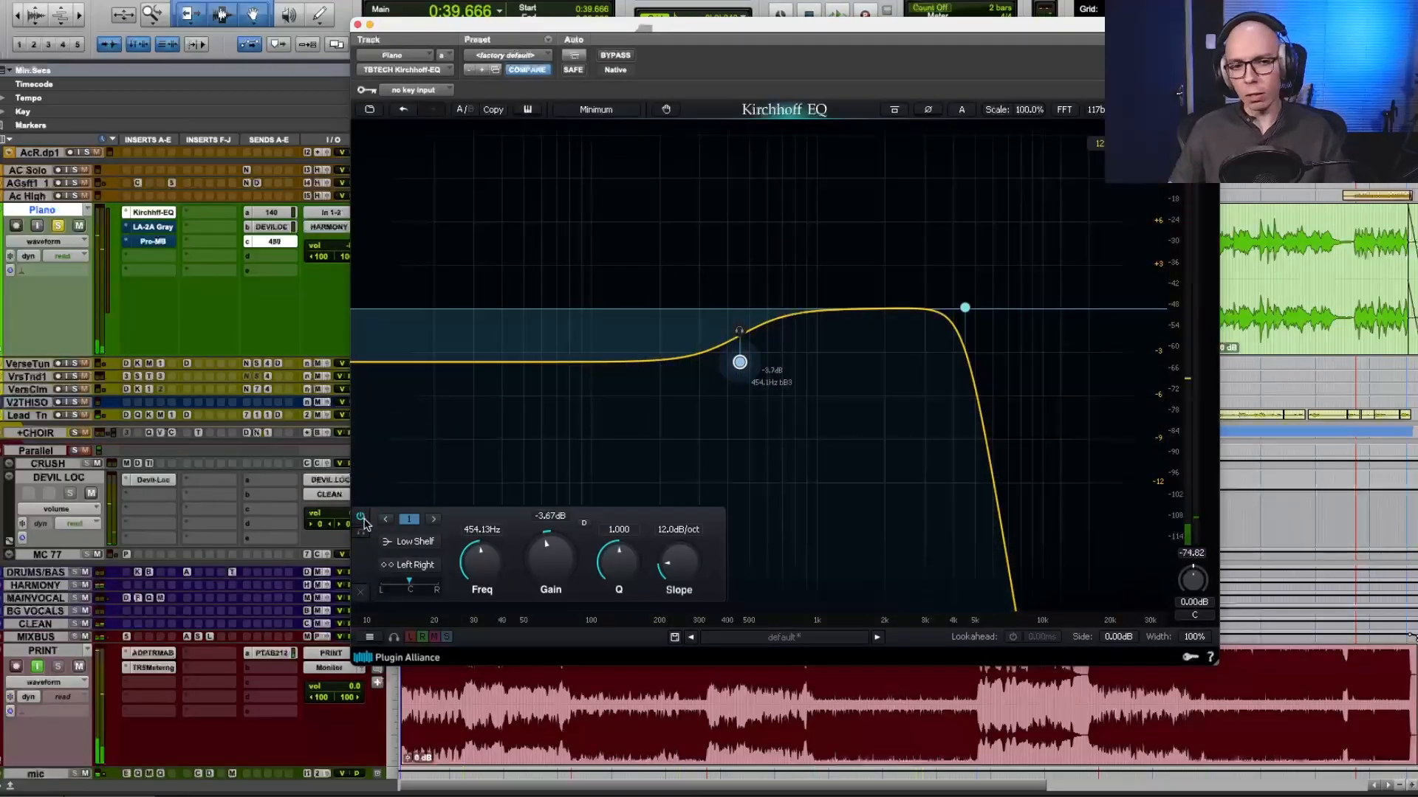
Compare the piano with the low shelf band off and on during playback, leave the band enabled and stop playback.
{"action": "left_click", "coordinate": [361, 518]}
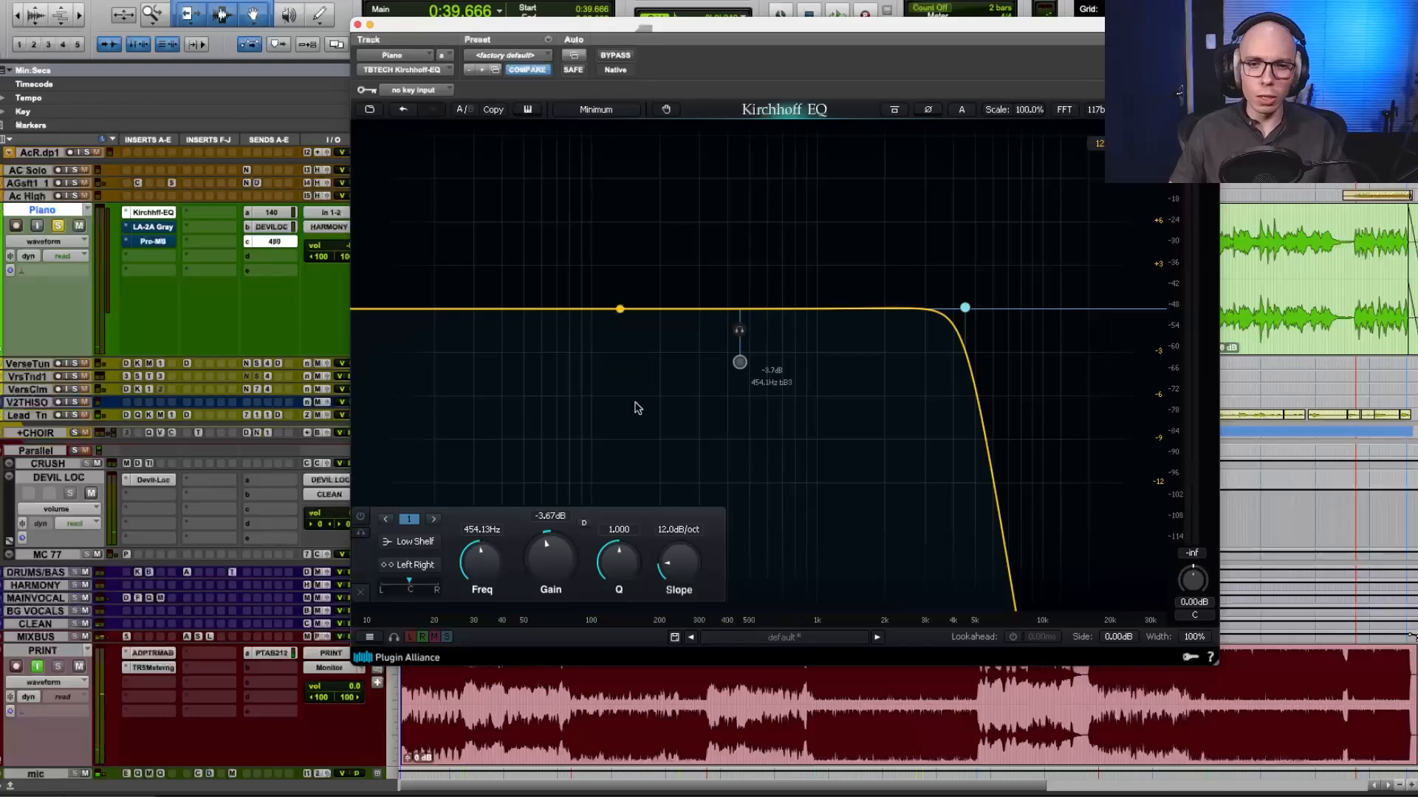
{"action": "key", "text": "space"}
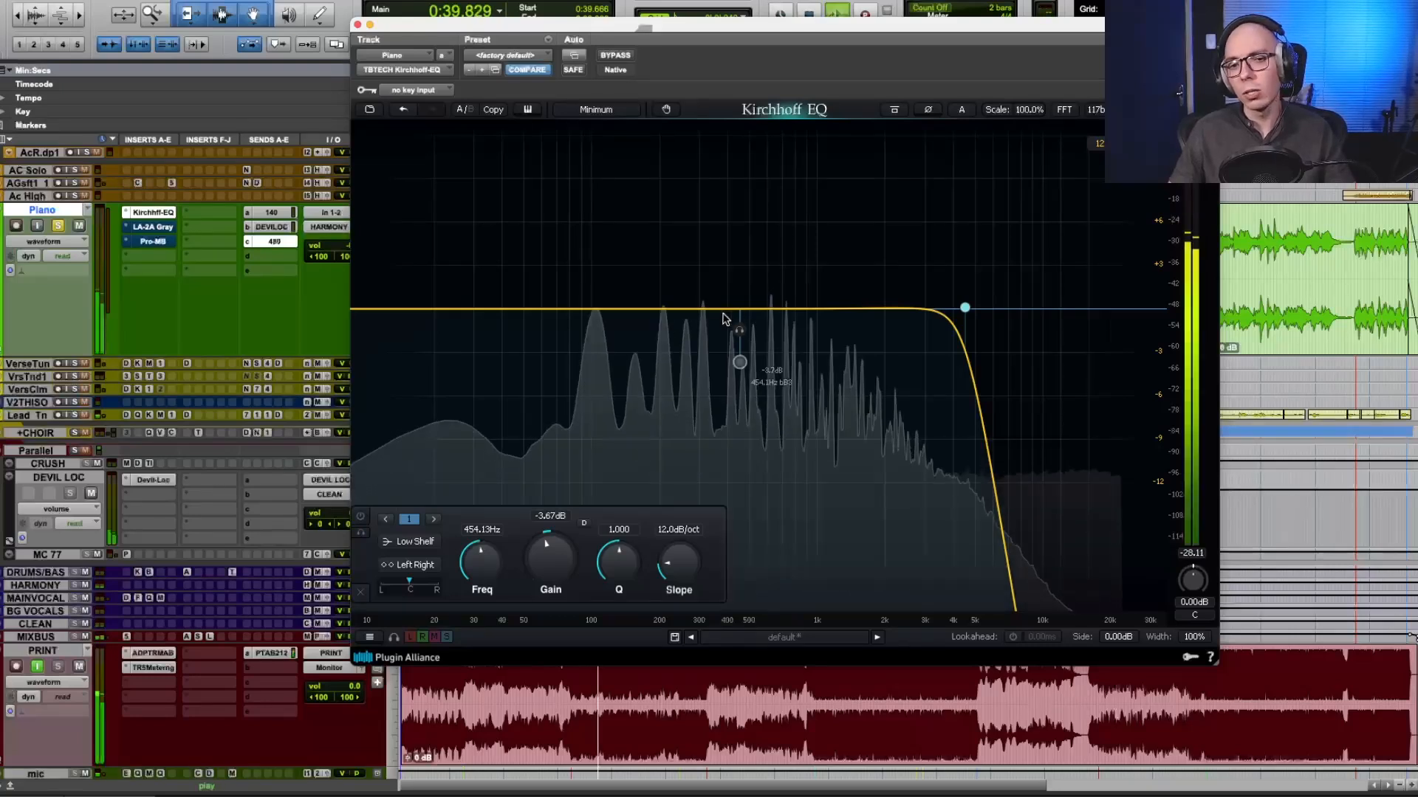
{"action": "left_click", "coordinate": [361, 518]}
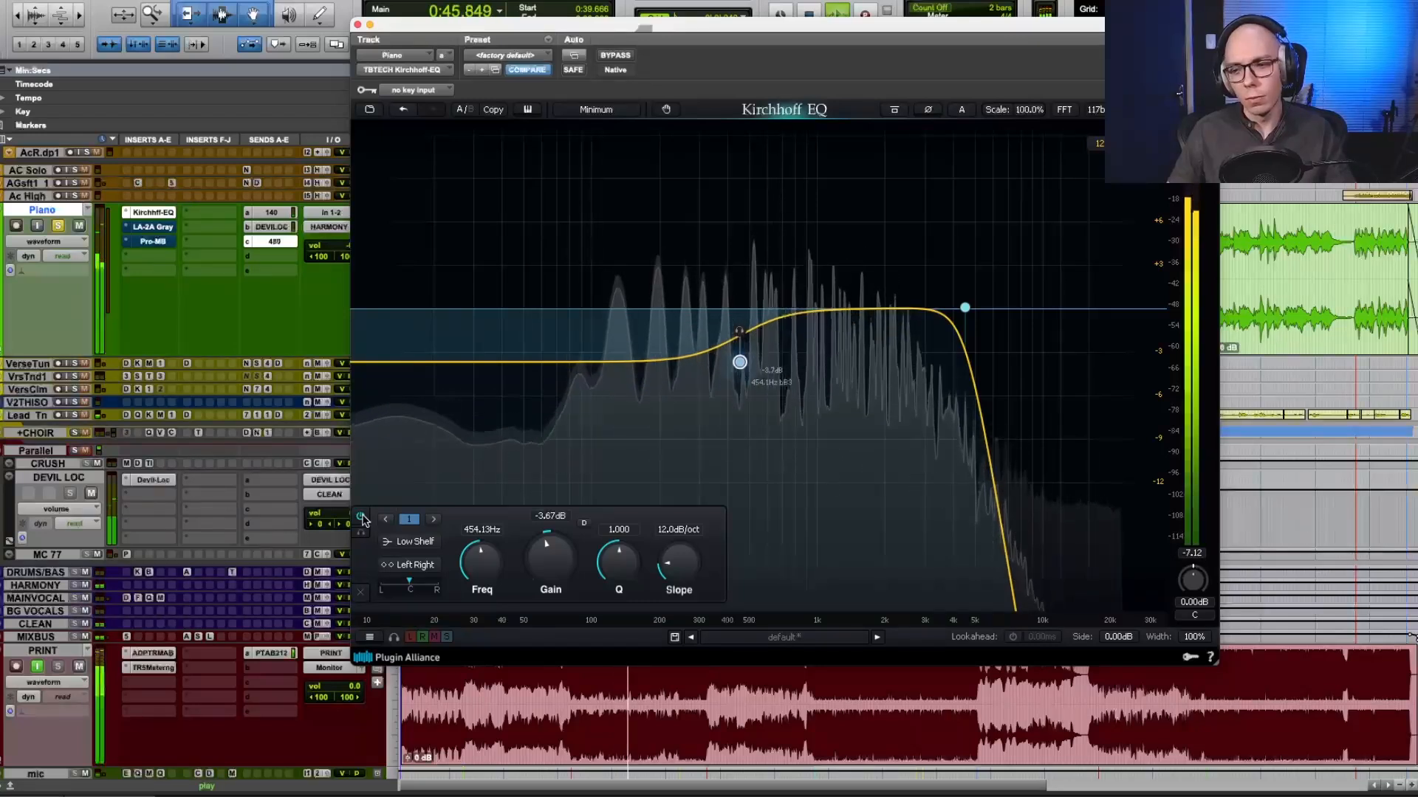
{"action": "left_click", "coordinate": [361, 518]}
{"action": "left_click", "coordinate": [361, 518]}
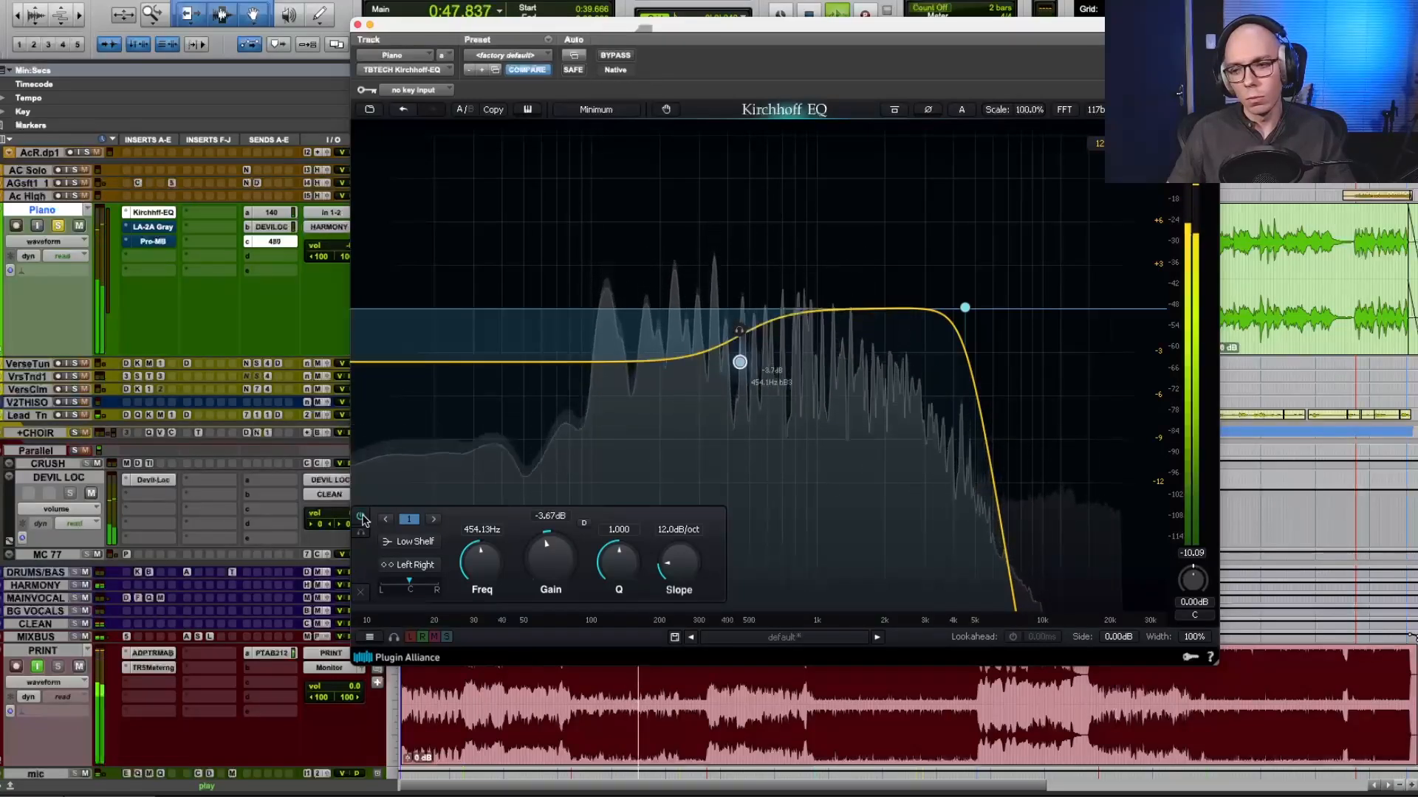
{"action": "left_click", "coordinate": [361, 517]}
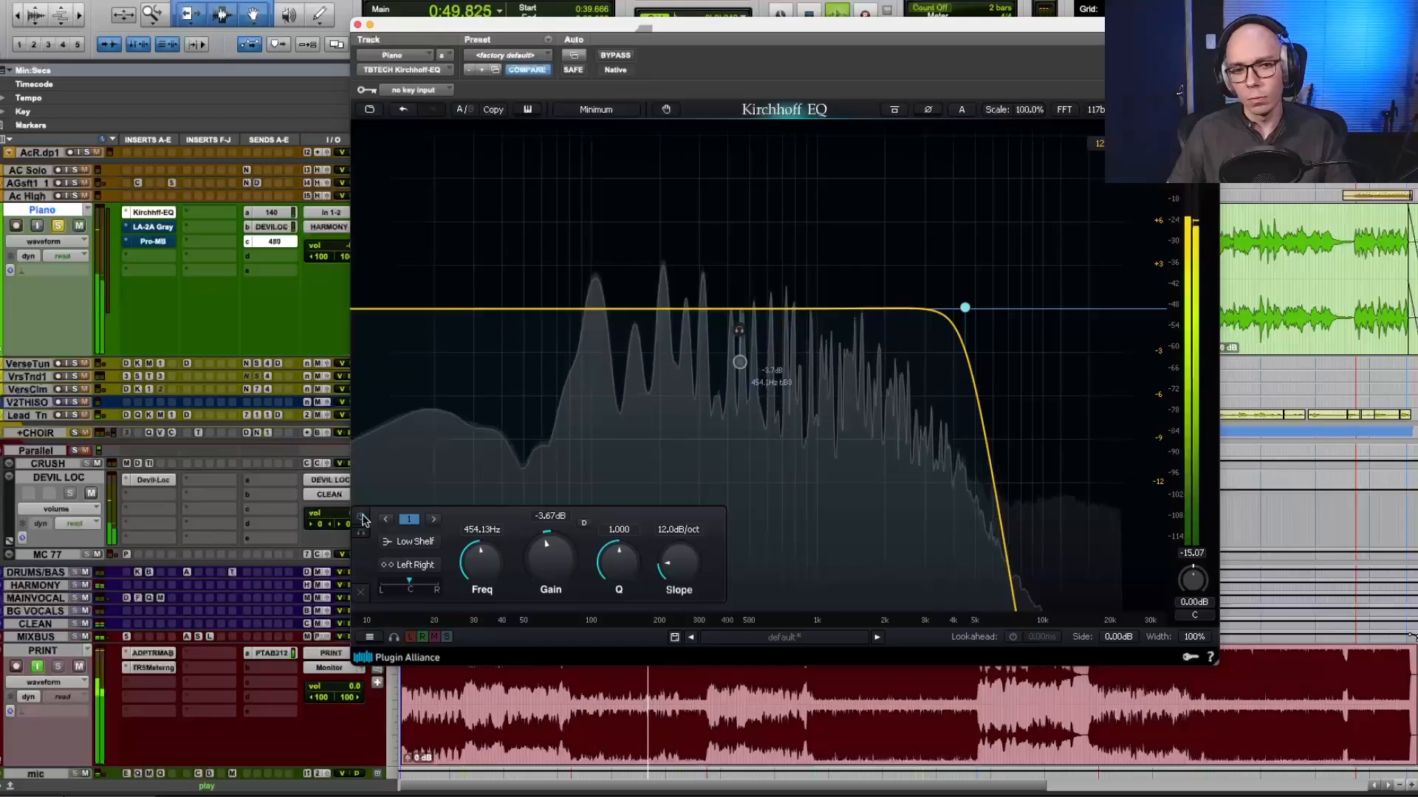
{"action": "left_click", "coordinate": [361, 517]}
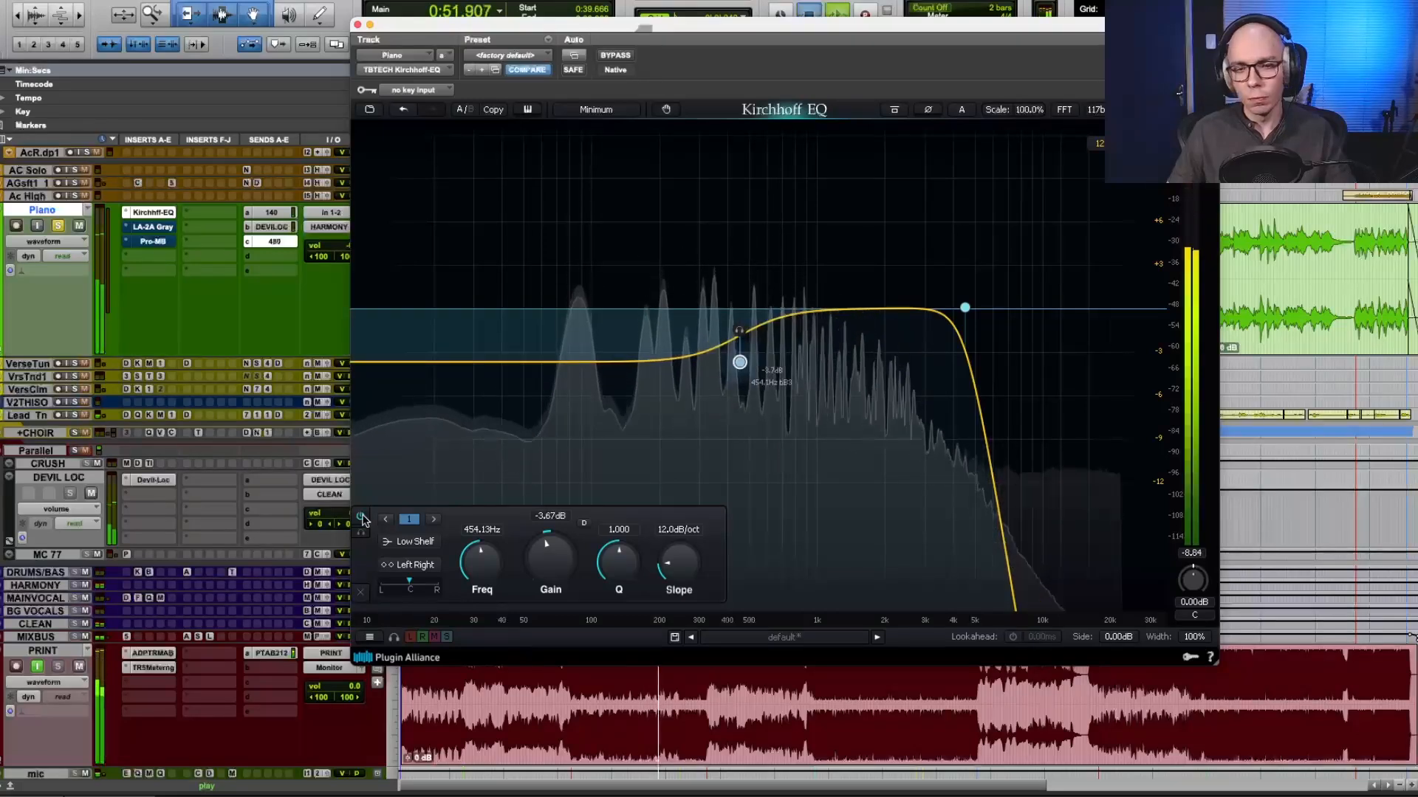
{"action": "key", "text": "space"}
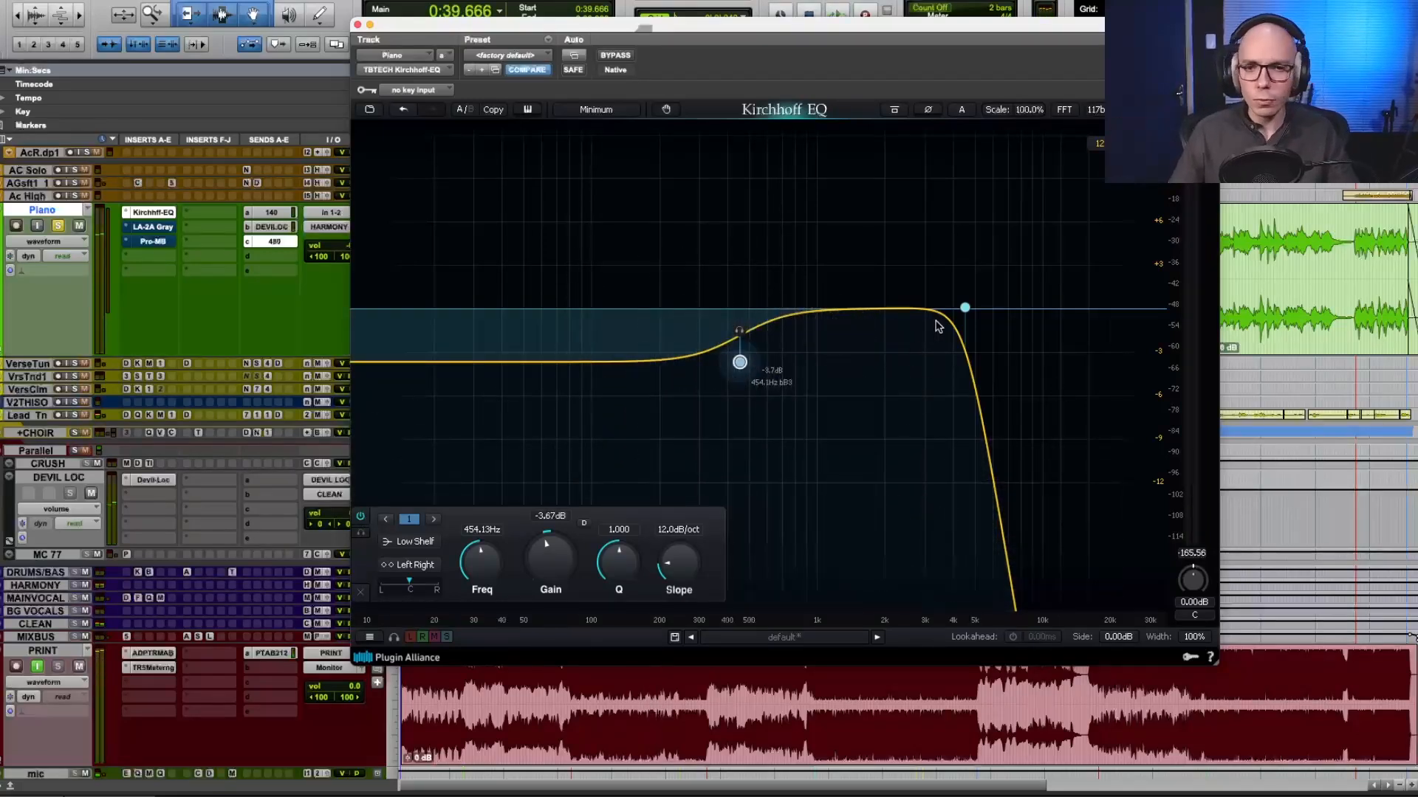
Audition the piano with the 4521.7 Hz low-pass band on and off, and undo the band's deactivation.
{"action": "left_click", "coordinate": [966, 308]}
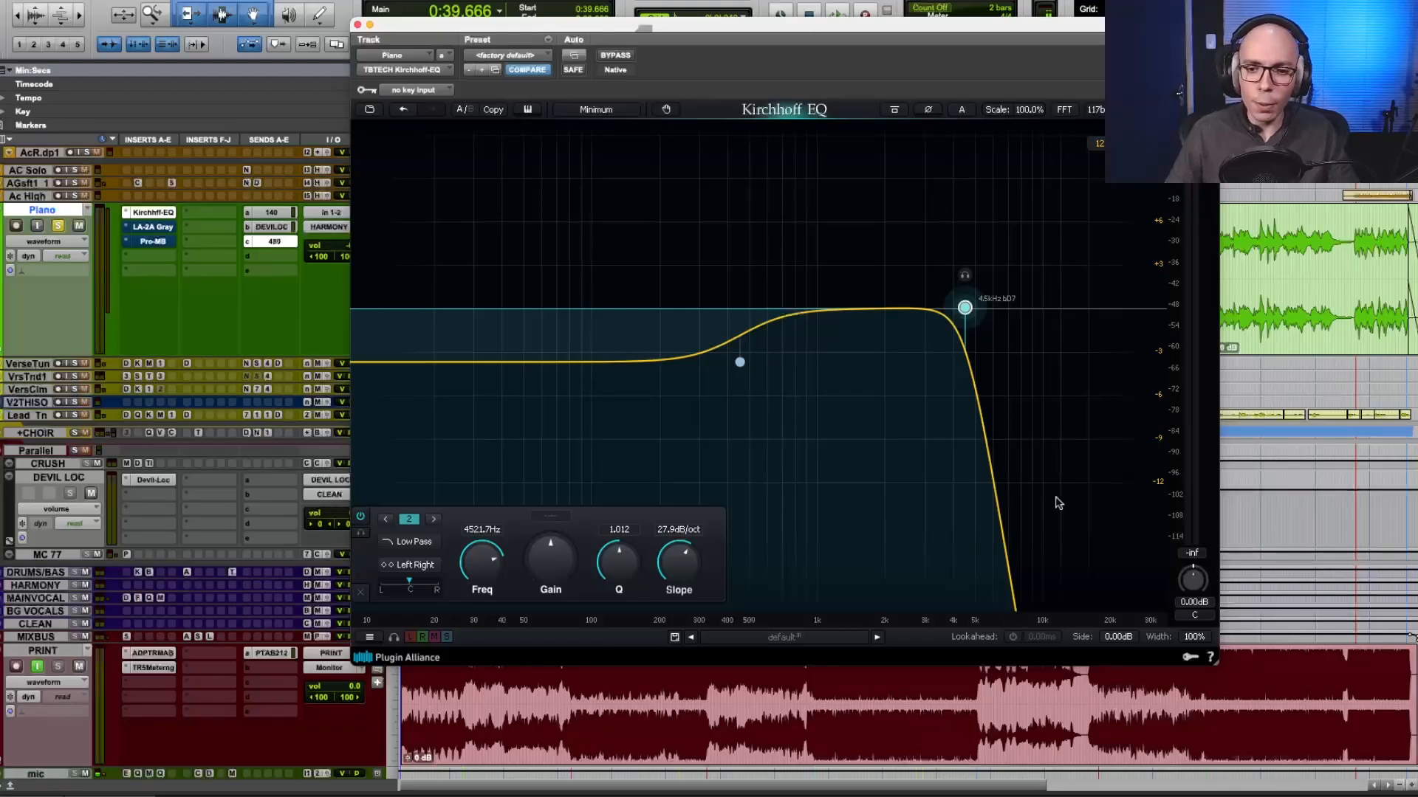
{"action": "key", "text": "space"}
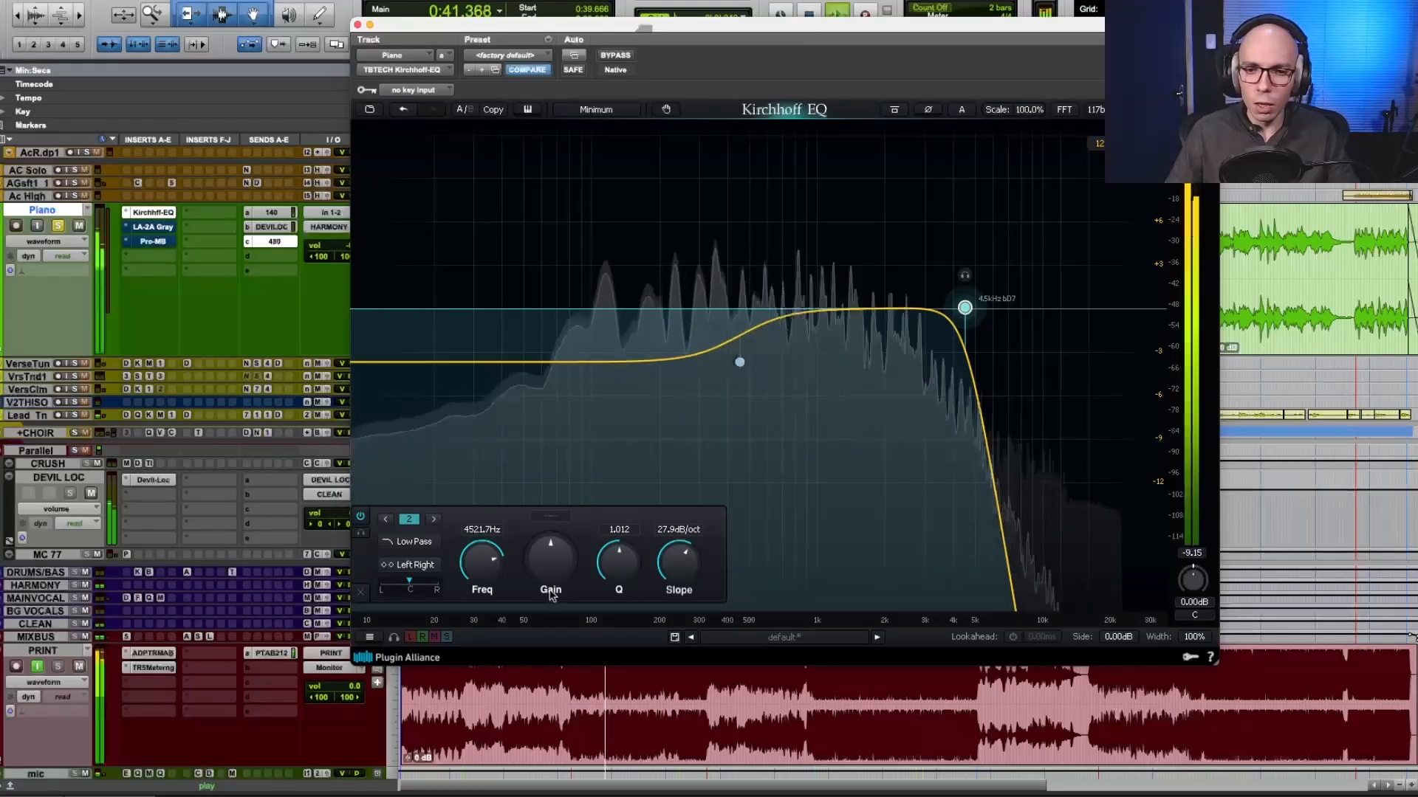
{"action": "key", "text": "space"}
{"action": "left_click", "coordinate": [361, 517]}
{"action": "key", "text": "space"}
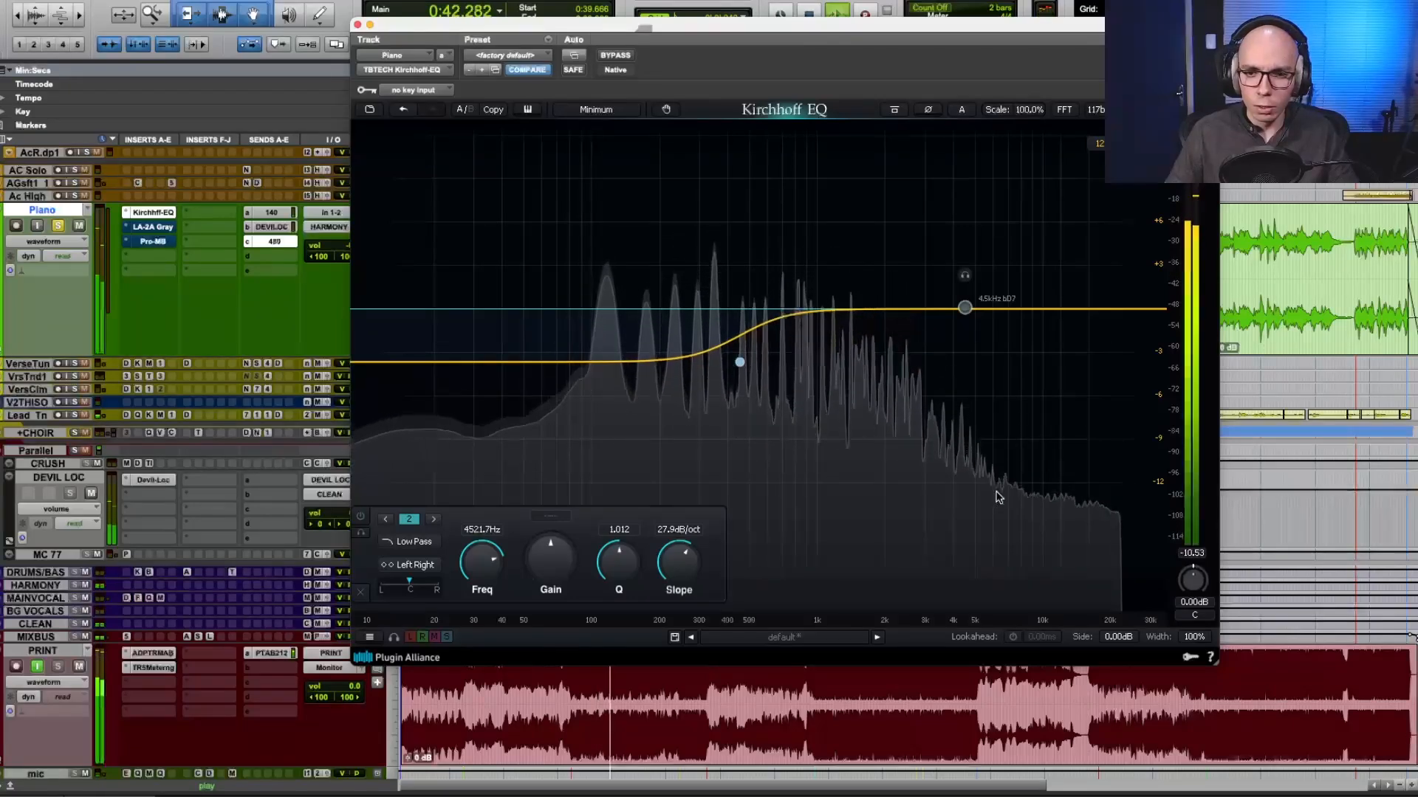
{"action": "key", "text": "space"}
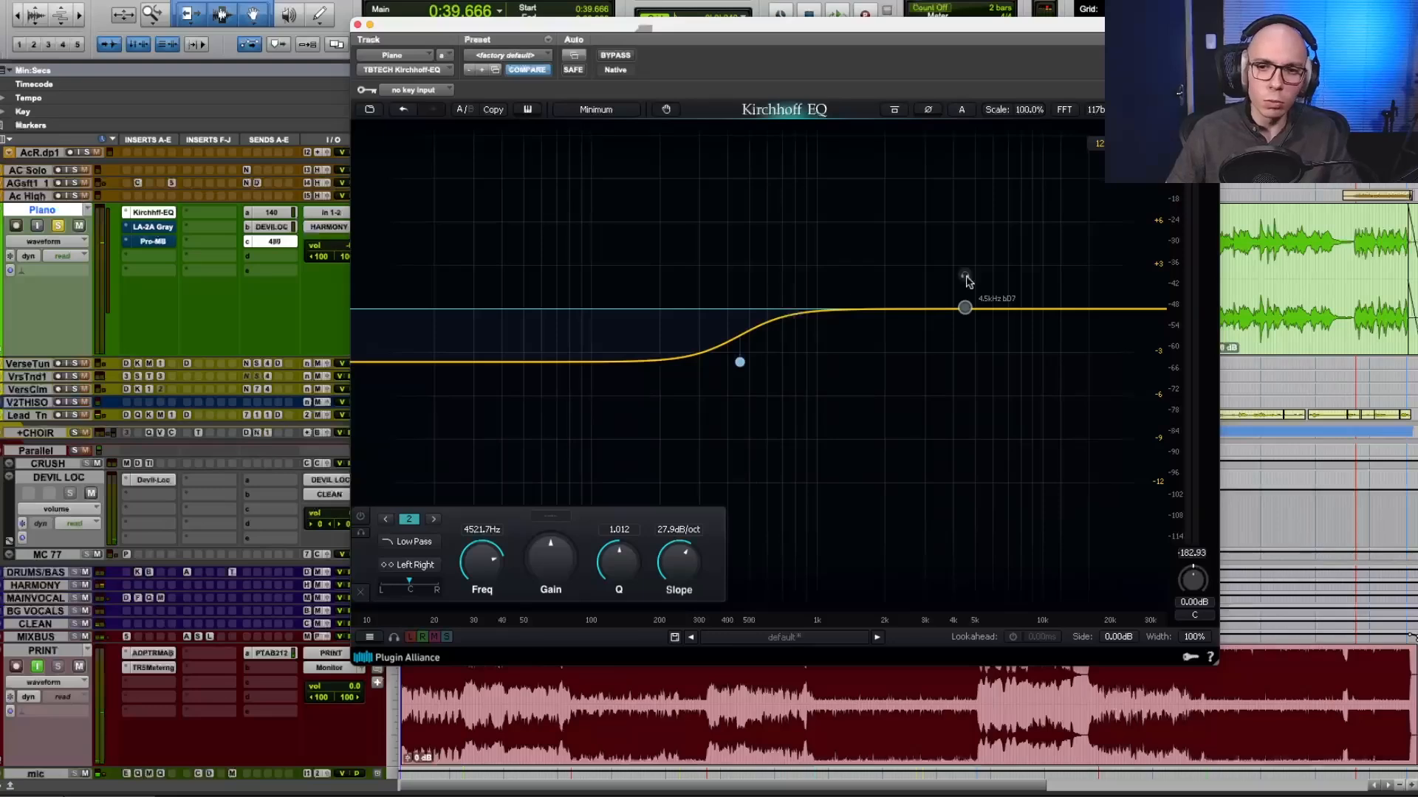
{"action": "left_click", "coordinate": [401, 111]}
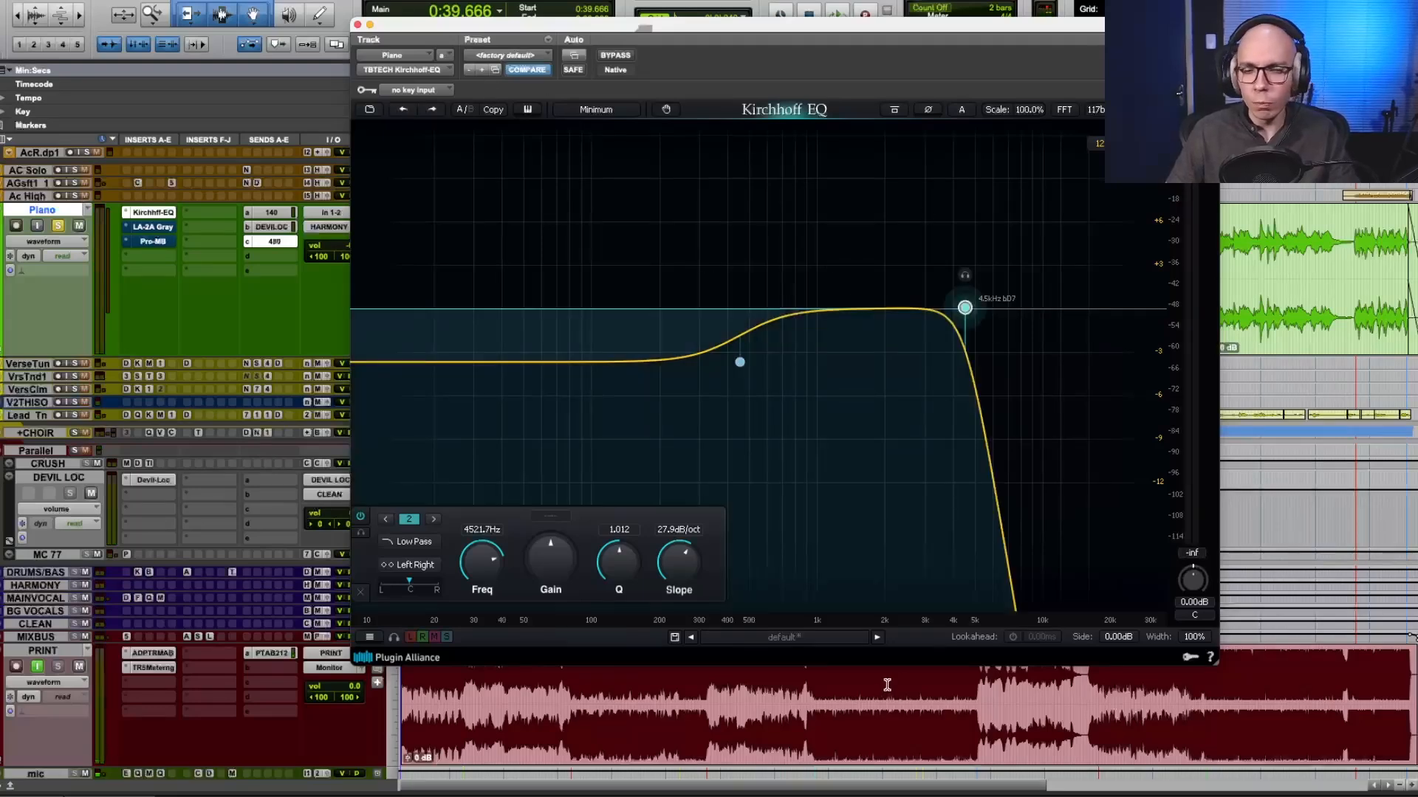
Open the Piano's LA-2A Gray insert, reposition its window and play the piano with the compressor out of bypass.
{"action": "left_click", "coordinate": [154, 226]}
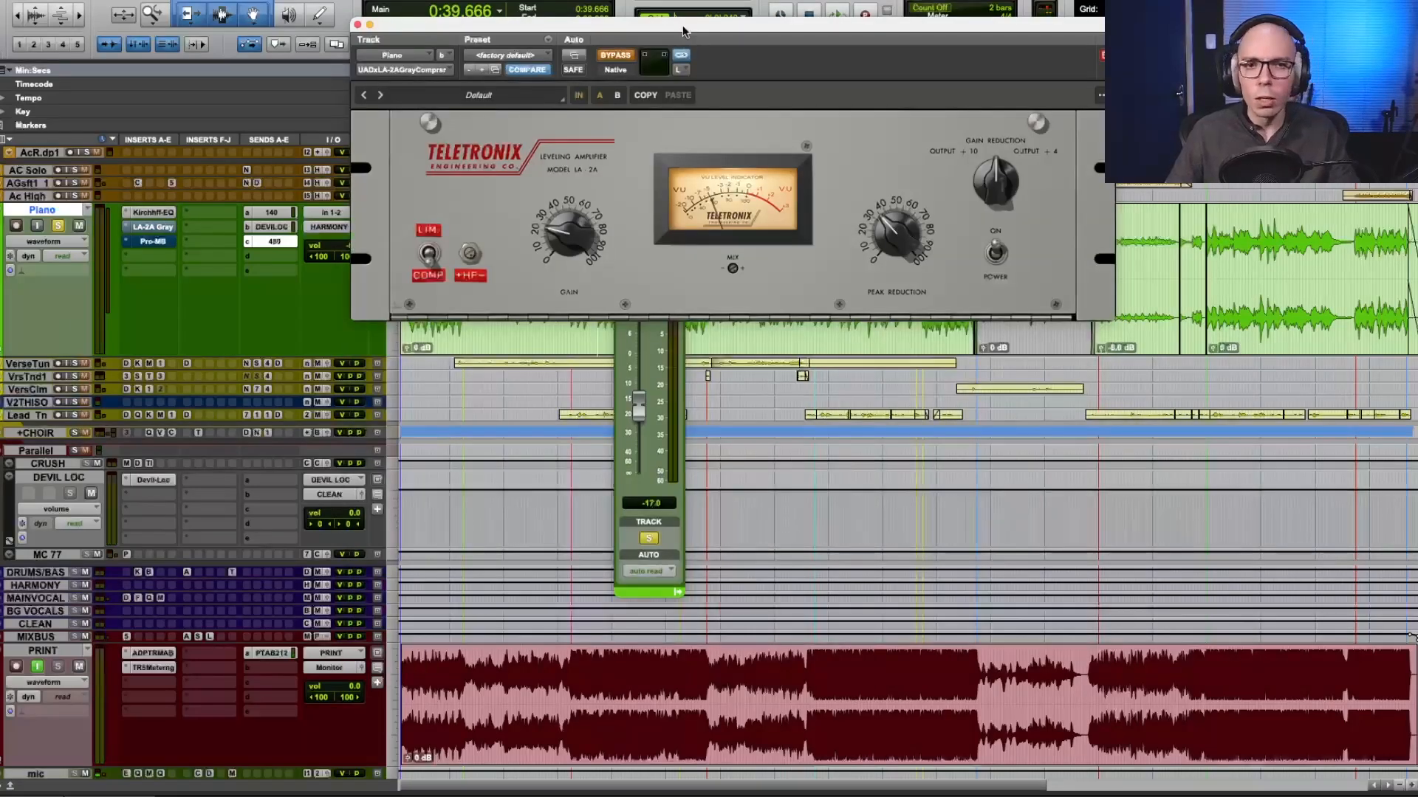
{"action": "left_click_drag", "start_coordinate": [684, 32], "coordinate": [664, 107]}
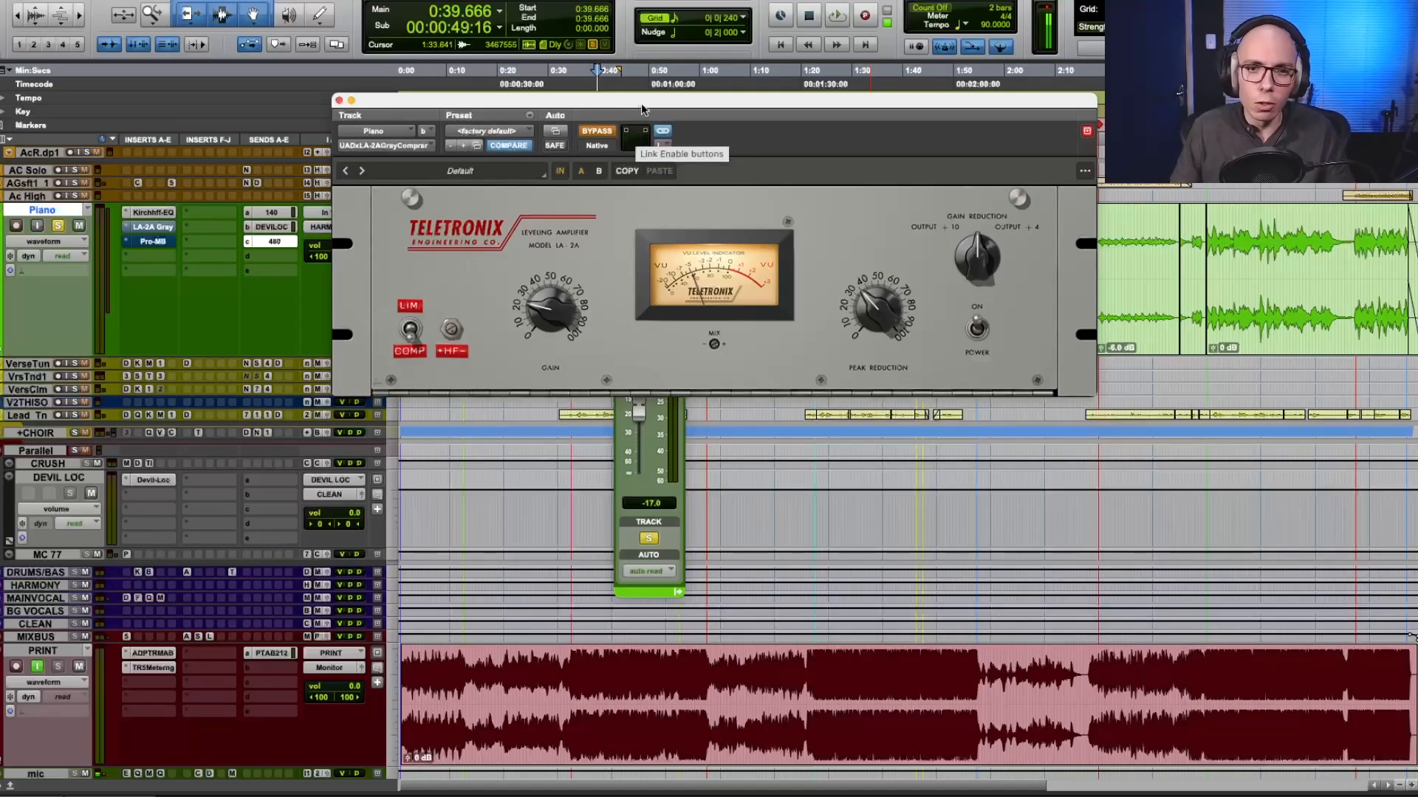
{"action": "left_click_drag", "start_coordinate": [641, 105], "coordinate": [706, 116]}
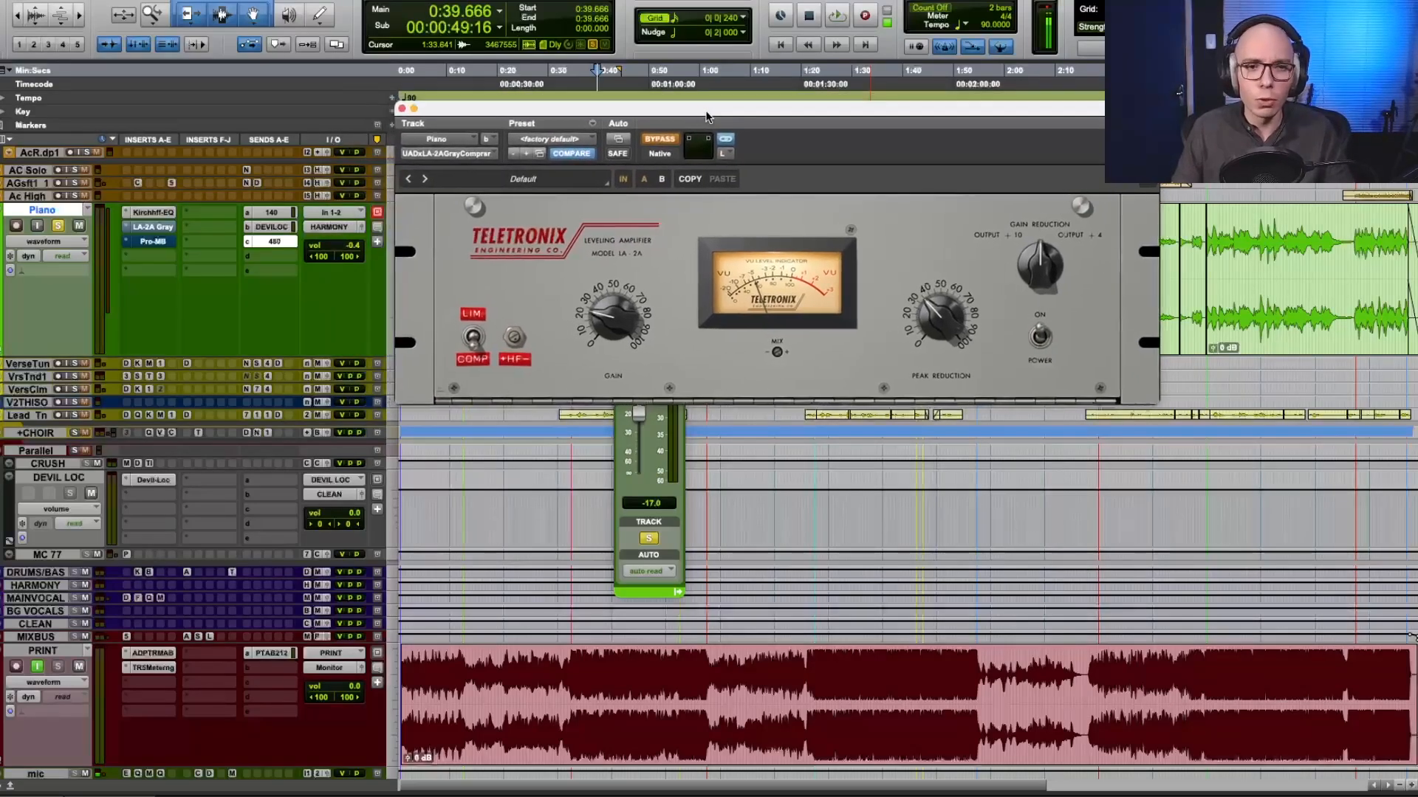
{"action": "key", "text": "space"}
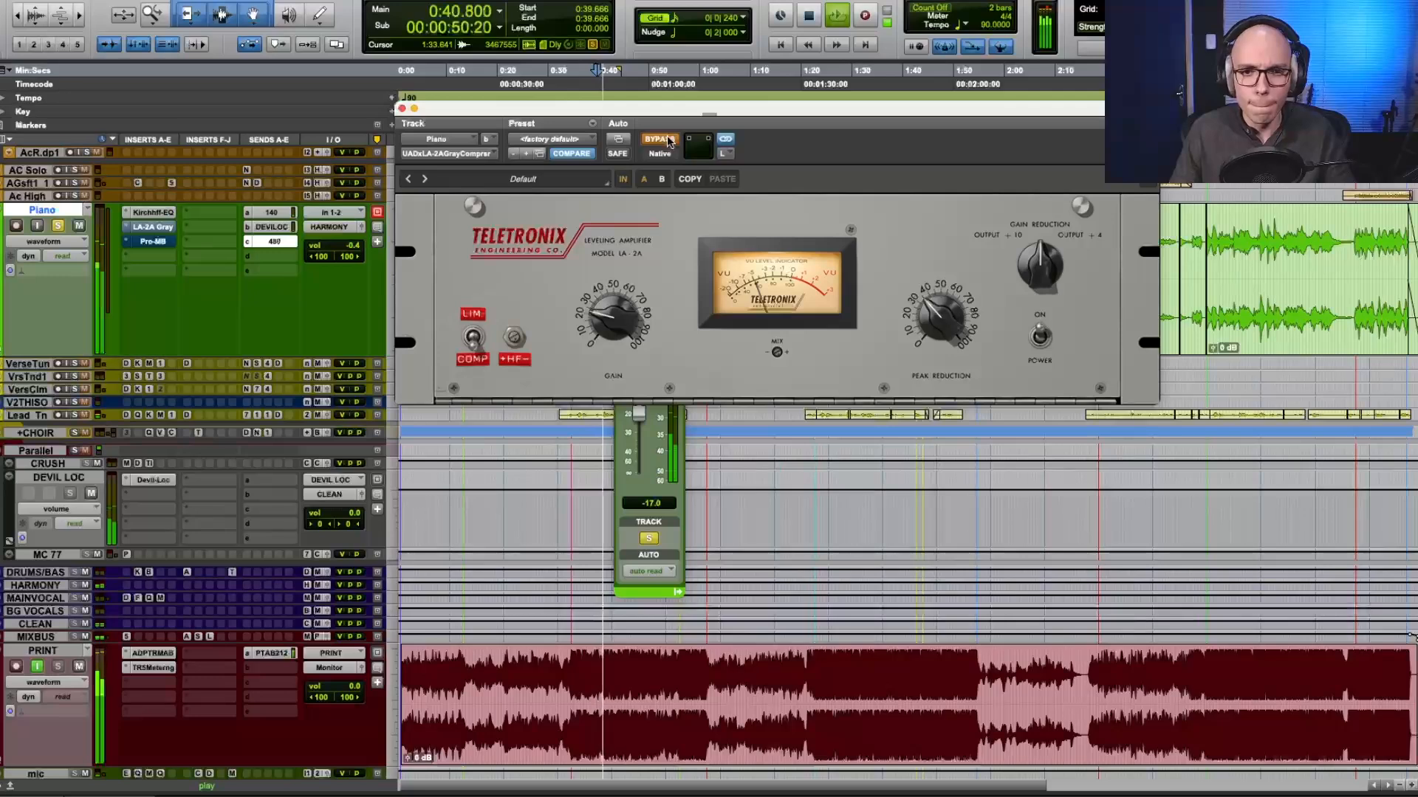
{"action": "left_click", "coordinate": [668, 141]}
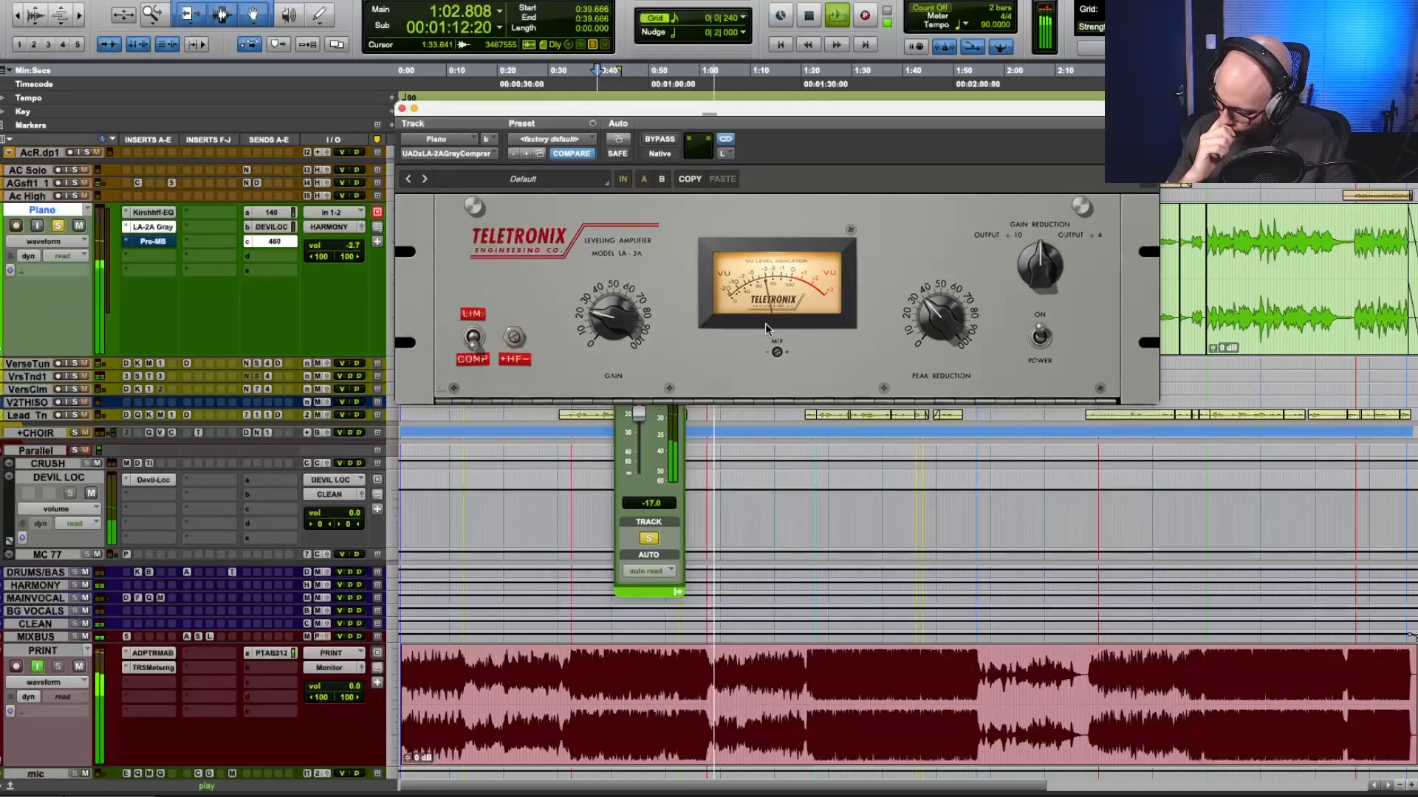
{"action": "key", "text": "space"}
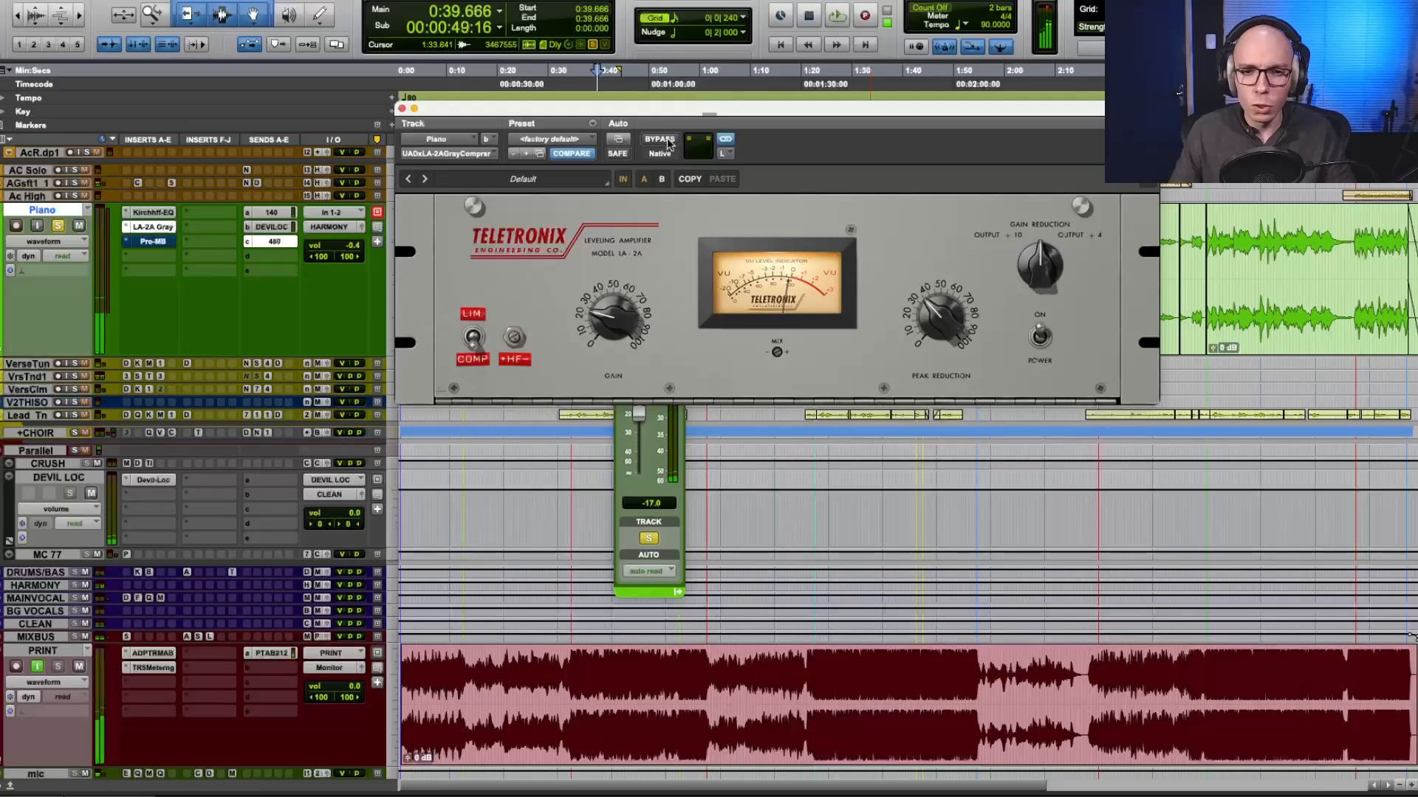
Play the piano, bypass the LA-2A during playback, replay the passage with the compressor bypassed and stop.
{"action": "key", "text": "space"}
{"action": "left_click", "coordinate": [668, 144]}
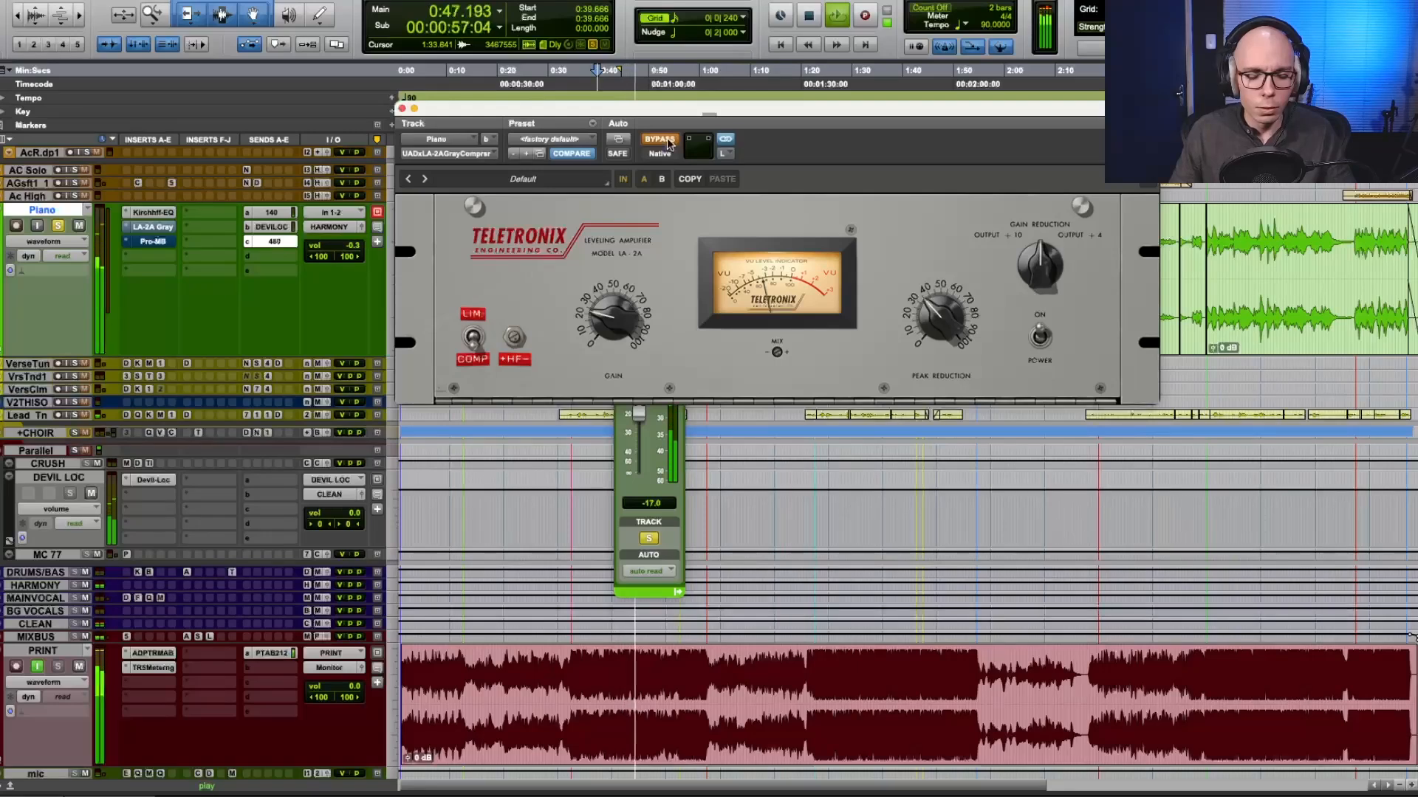
{"action": "key", "text": "space"}
{"action": "key", "text": "space"}
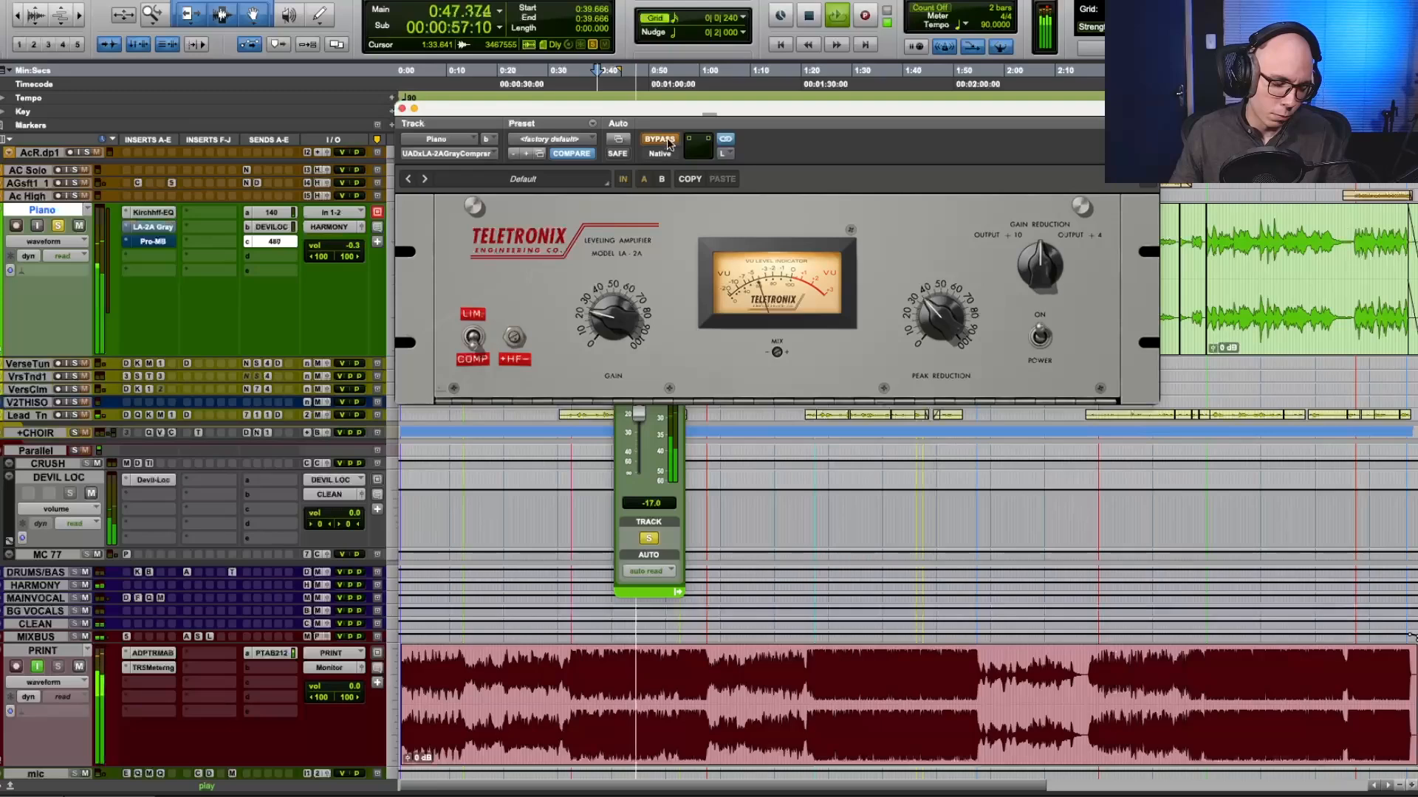
{"action": "key", "text": "space"}
{"action": "key", "text": "space"}
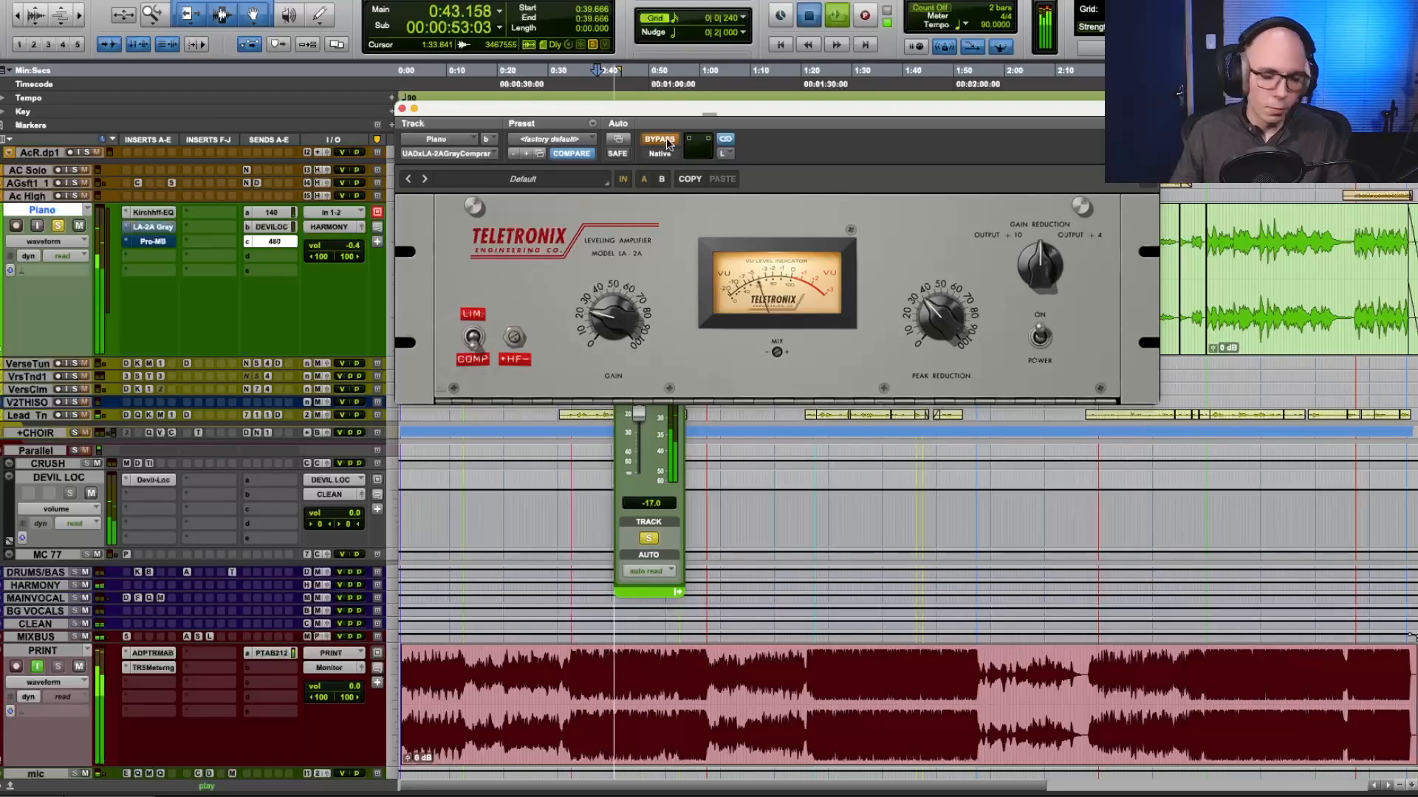
{"action": "key", "text": "space"}
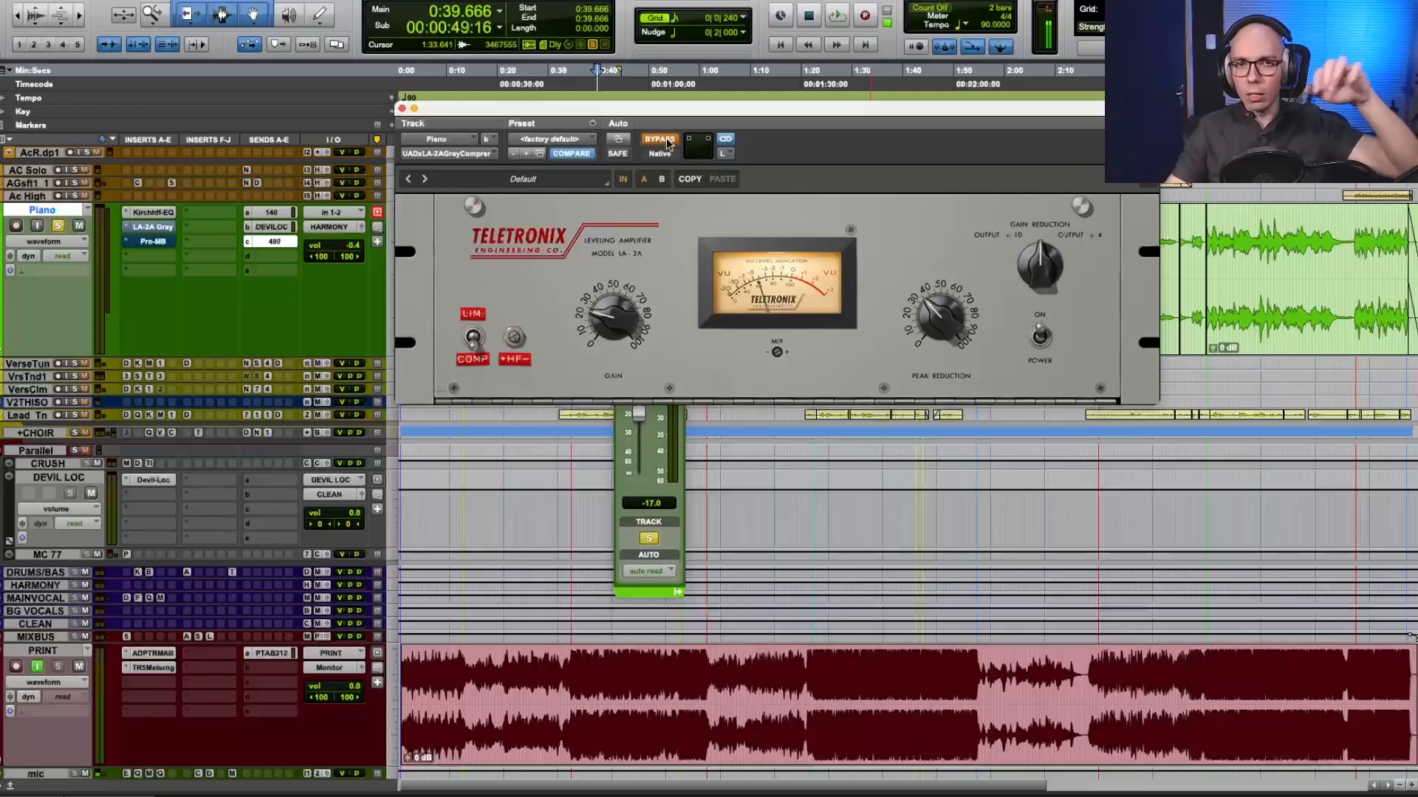
Reposition the LA-2A window, take the compressor out of bypass, audition the piano and stop playback.
{"action": "left_click_drag", "start_coordinate": [665, 109], "coordinate": [651, 101]}
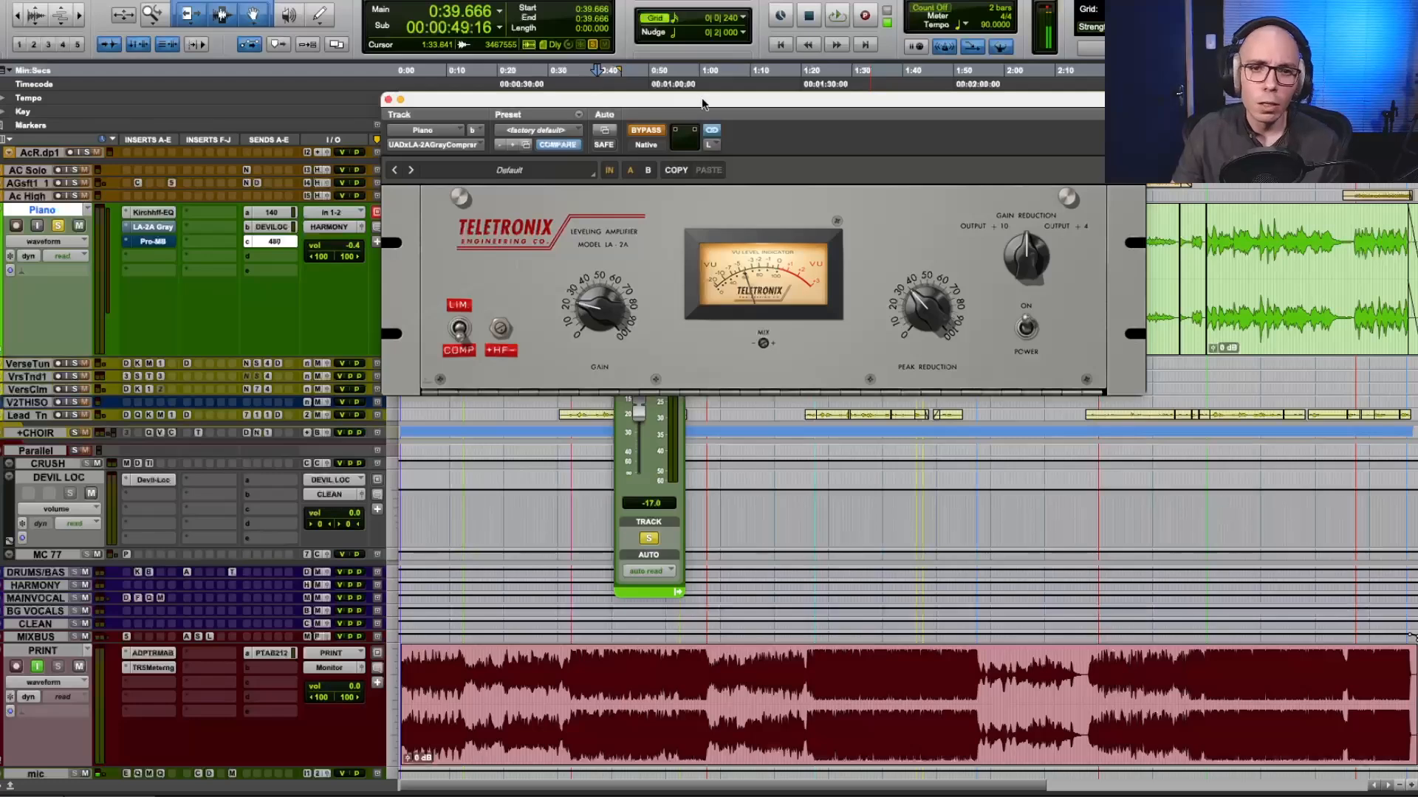
{"action": "left_click_drag", "start_coordinate": [702, 98], "coordinate": [770, 111]}
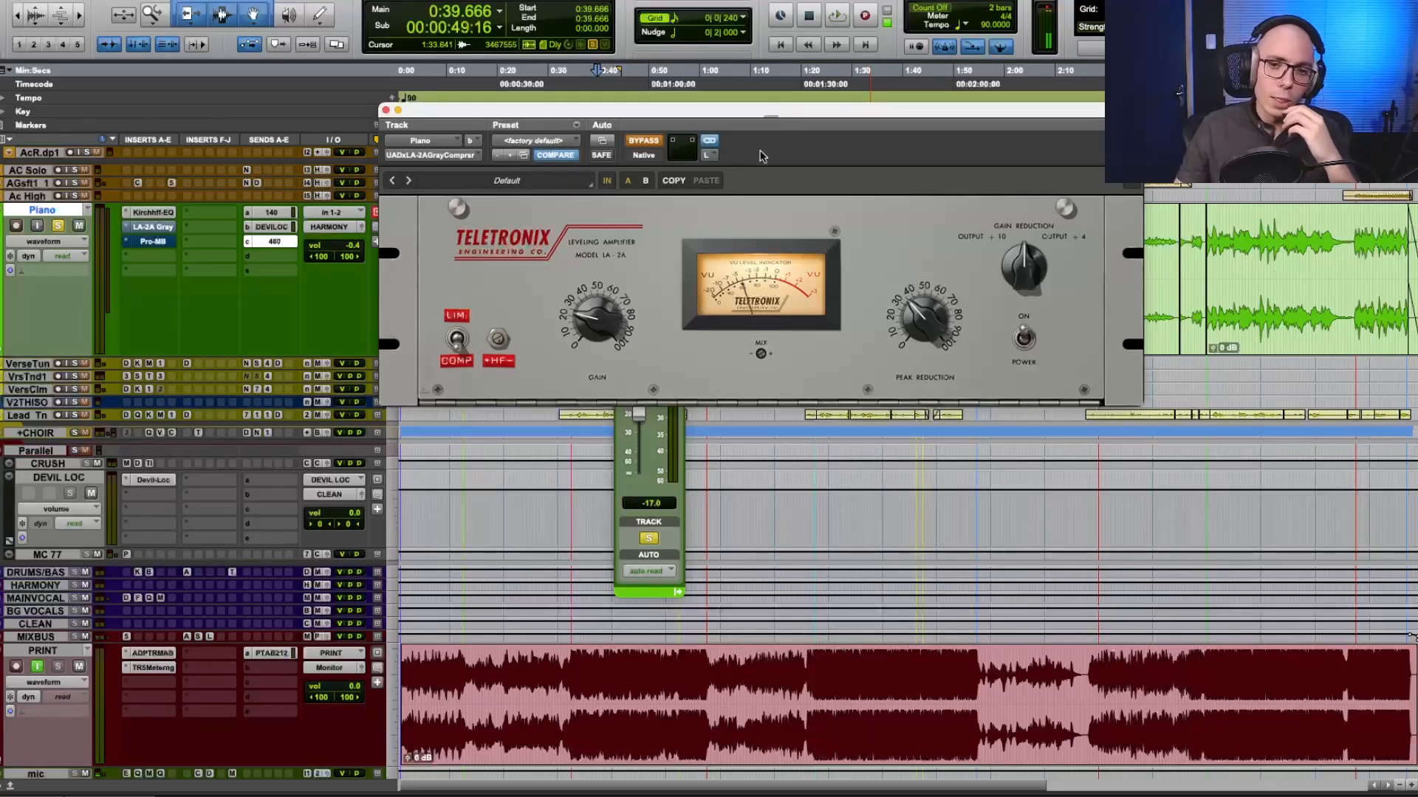
{"action": "left_click_drag", "start_coordinate": [724, 117], "coordinate": [723, 122]}
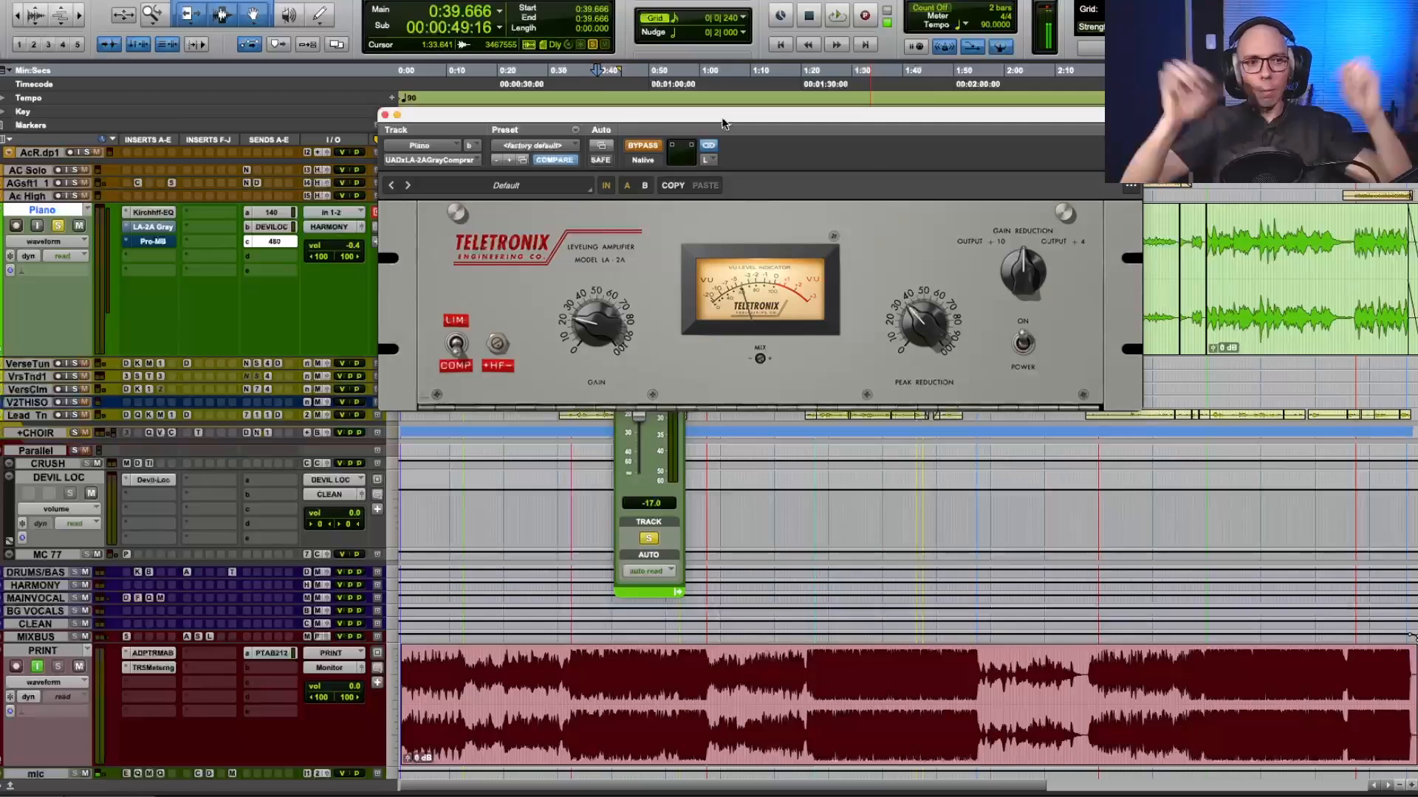
{"action": "left_click", "coordinate": [653, 146]}
{"action": "key", "text": "space"}
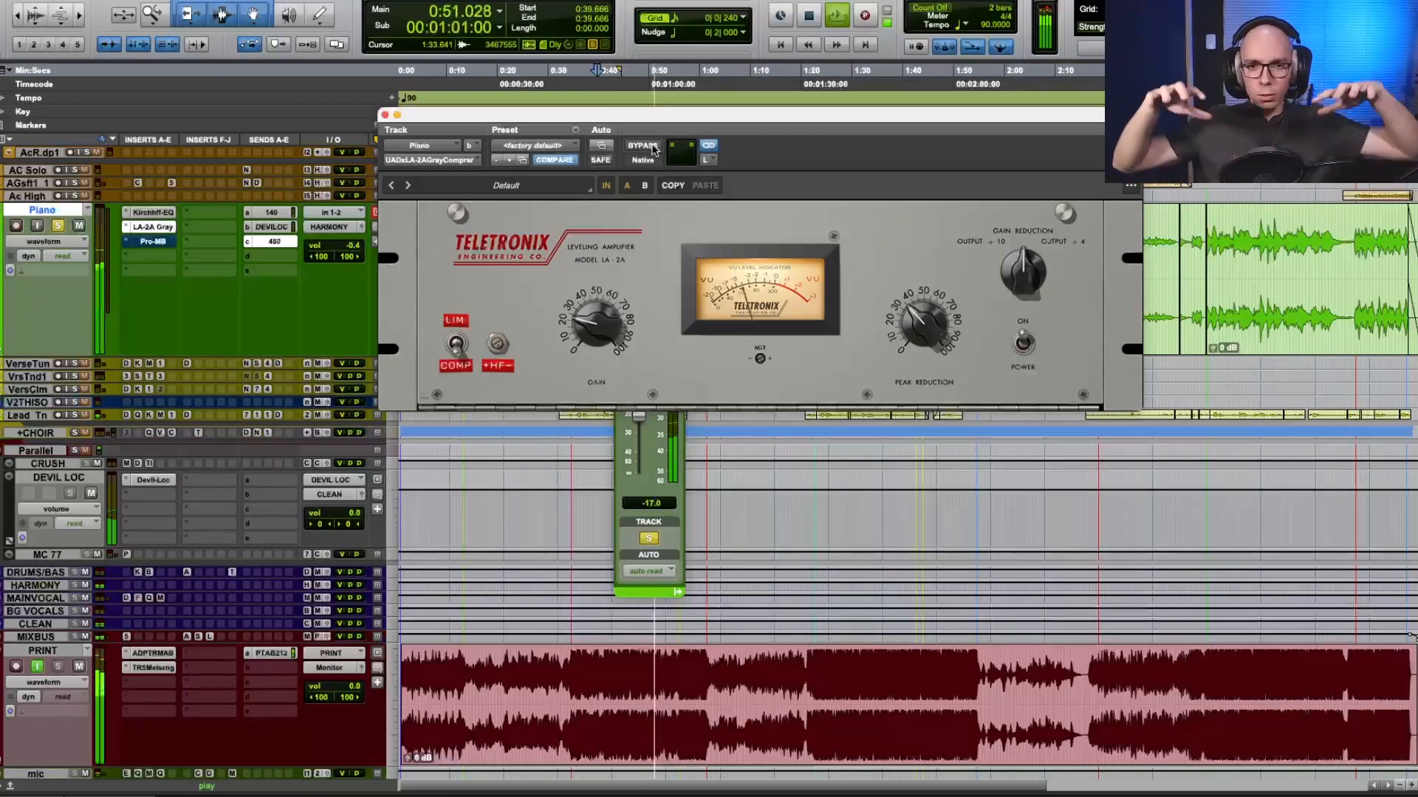
{"action": "key", "text": "space"}
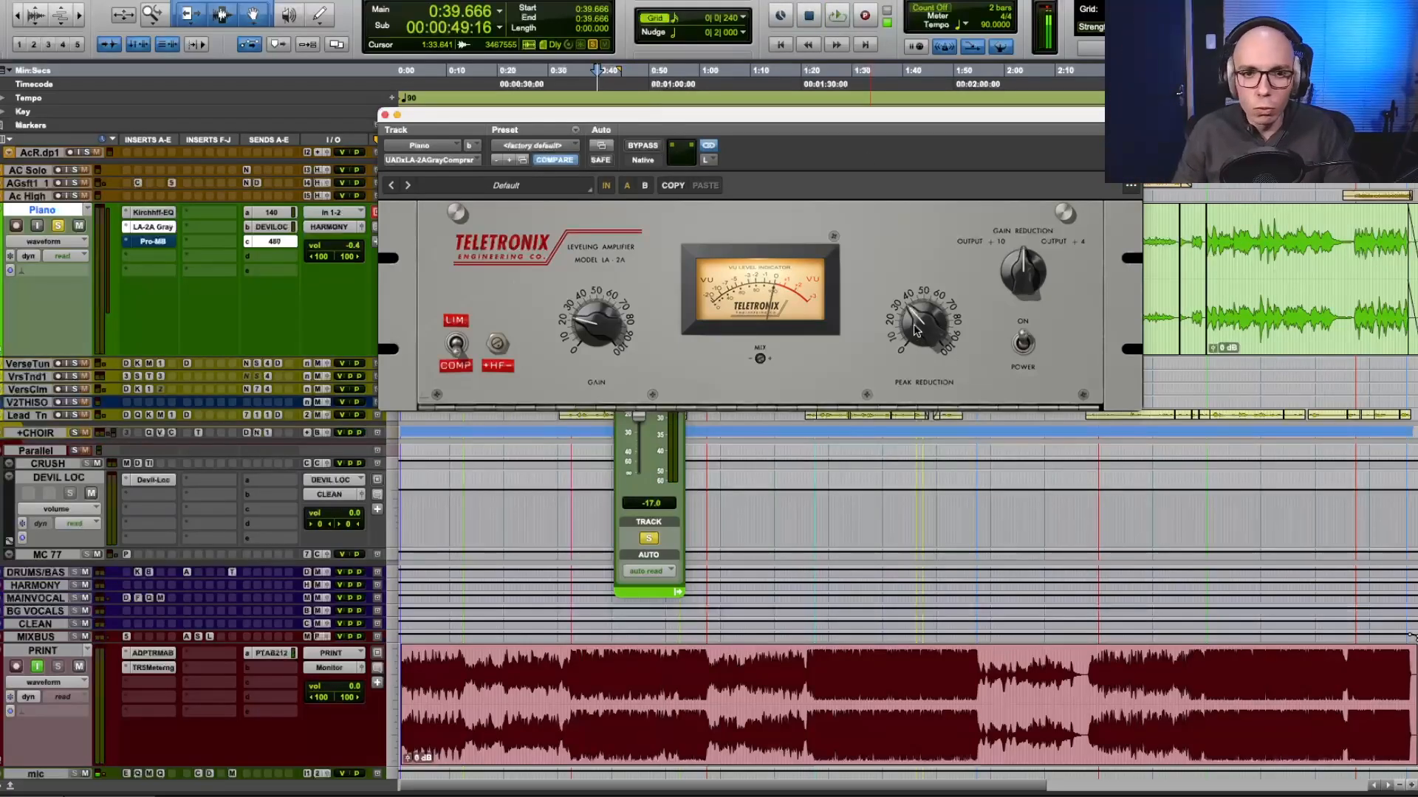
Copy the LA-2A settings and audition the piano with Peak Reduction turned up near its maximum, returning to the original setting before stopping.
{"action": "left_click", "coordinate": [672, 186]}
{"action": "left_click", "coordinate": [644, 190]}
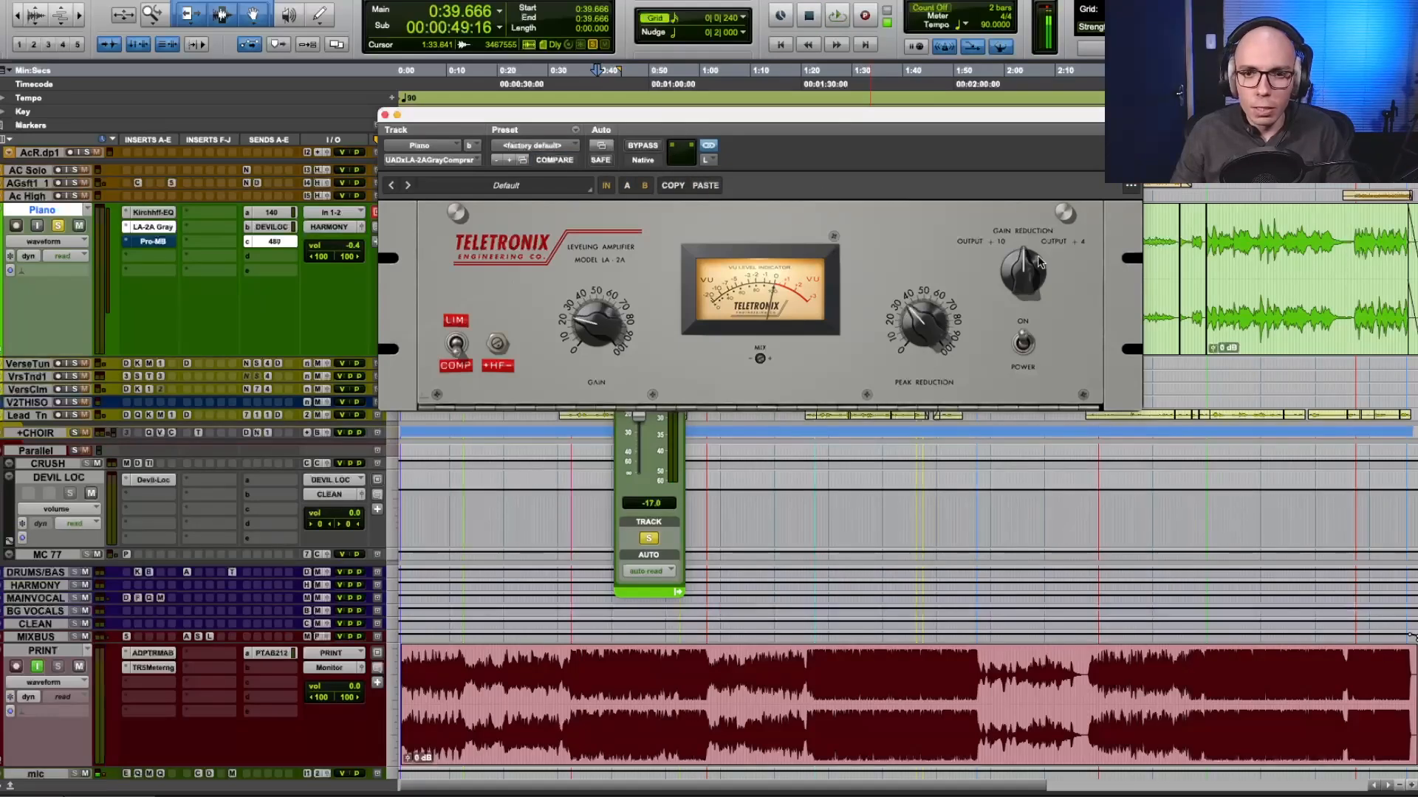
{"action": "key", "text": "space"}
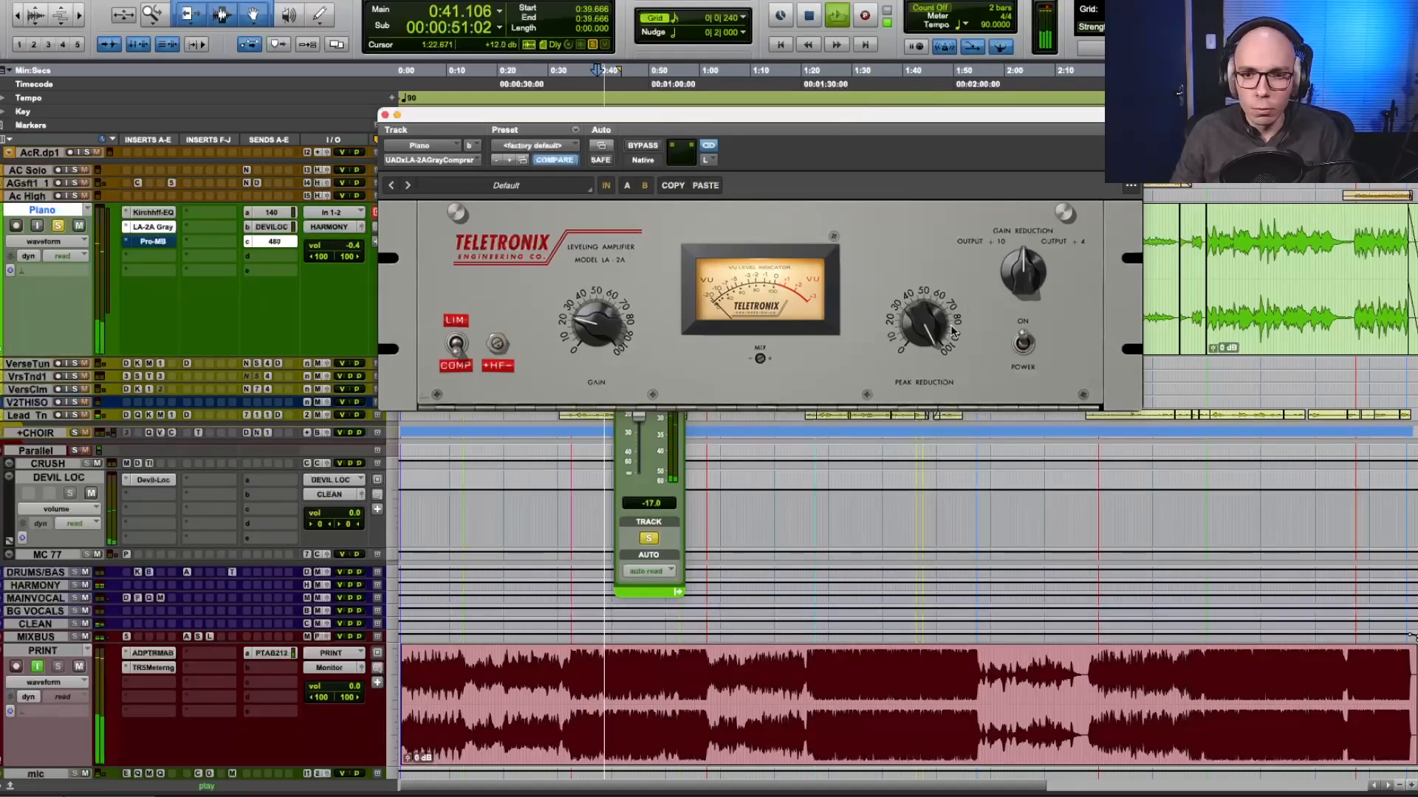
{"action": "left_click_drag", "start_coordinate": [924, 325], "coordinate": [933, 368]}
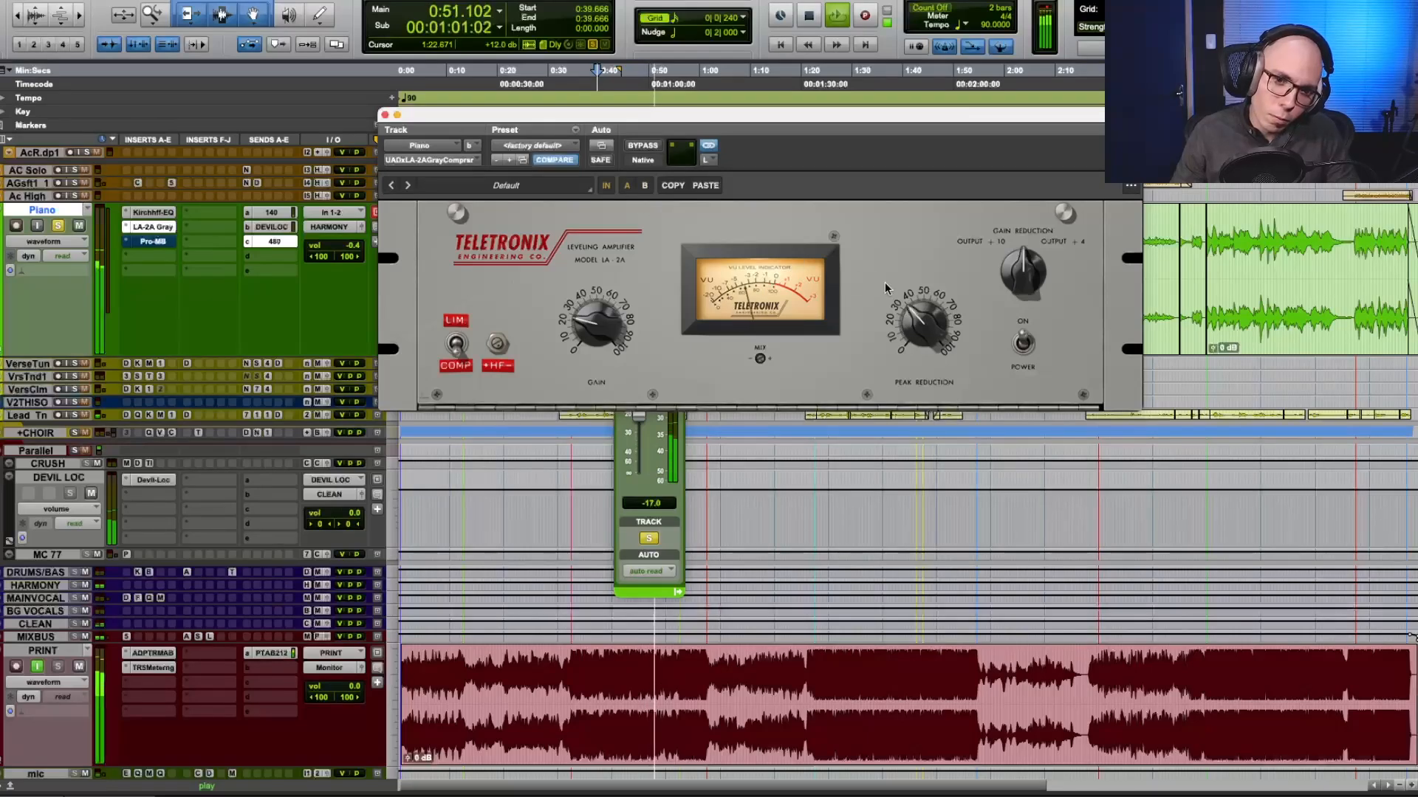
{"action": "key", "text": "space"}
Open the Piano's Pro-MB insert, reposition its window and play the piano with the multiband compressor out of bypass.
{"action": "left_click", "coordinate": [153, 241]}
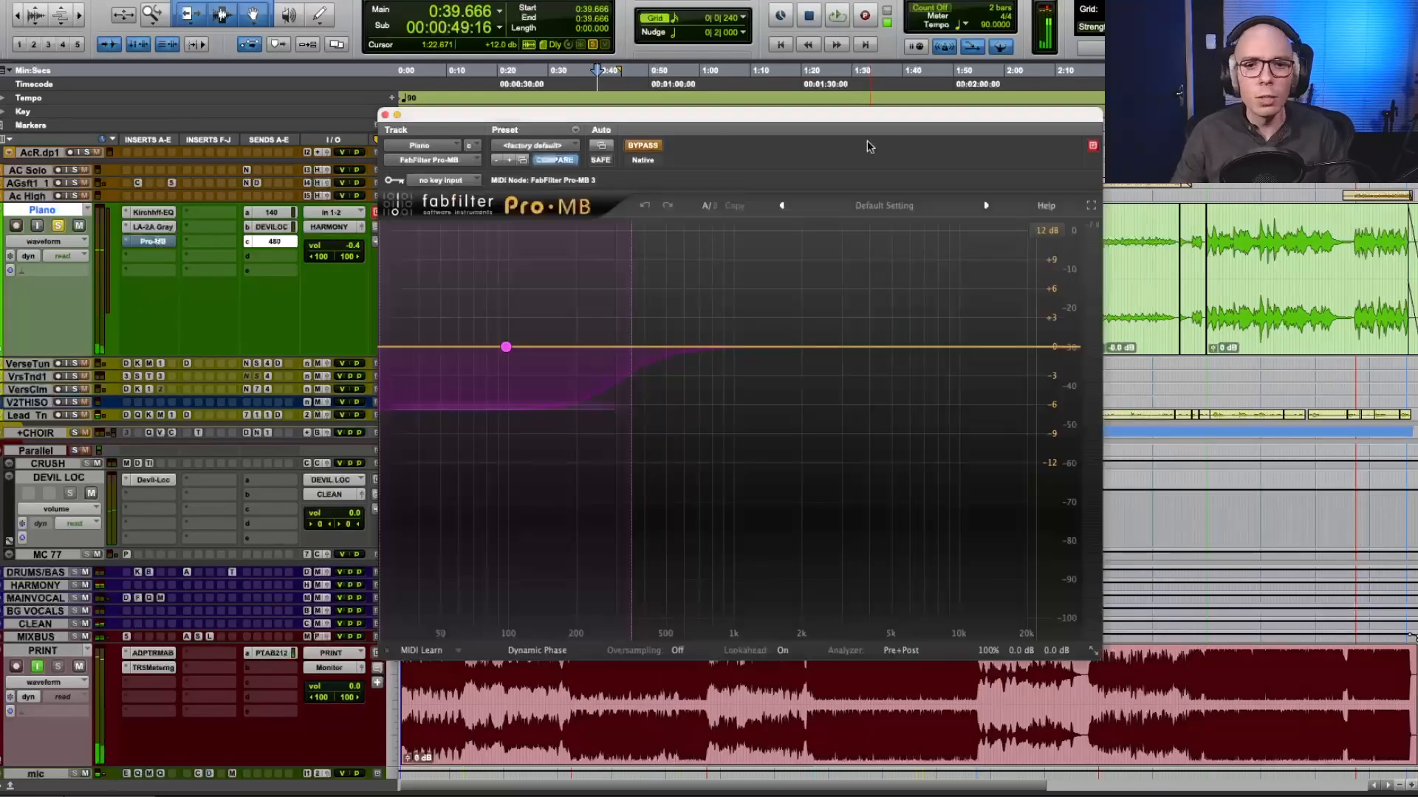
{"action": "left_click_drag", "start_coordinate": [668, 122], "coordinate": [716, 102]}
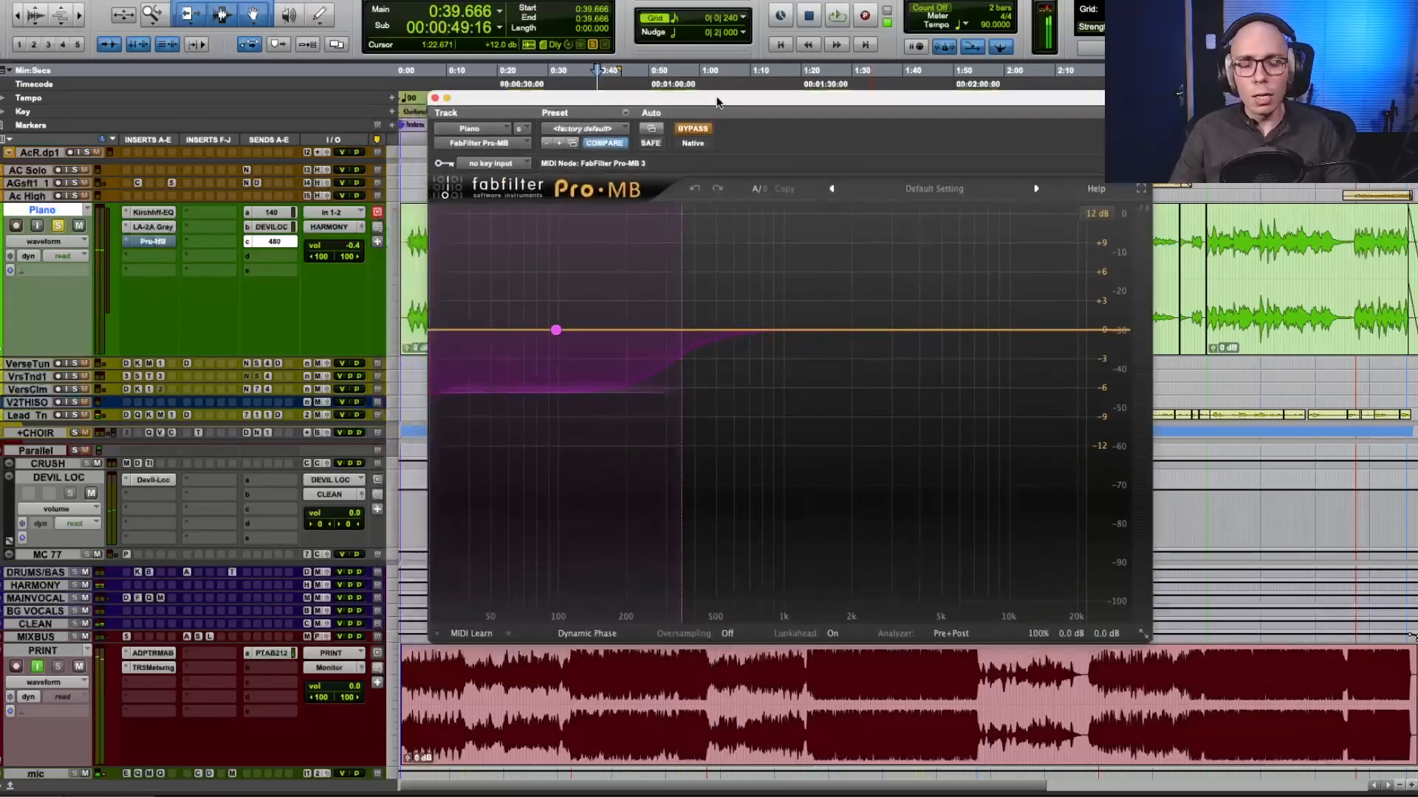
{"action": "left_click", "coordinate": [693, 128]}
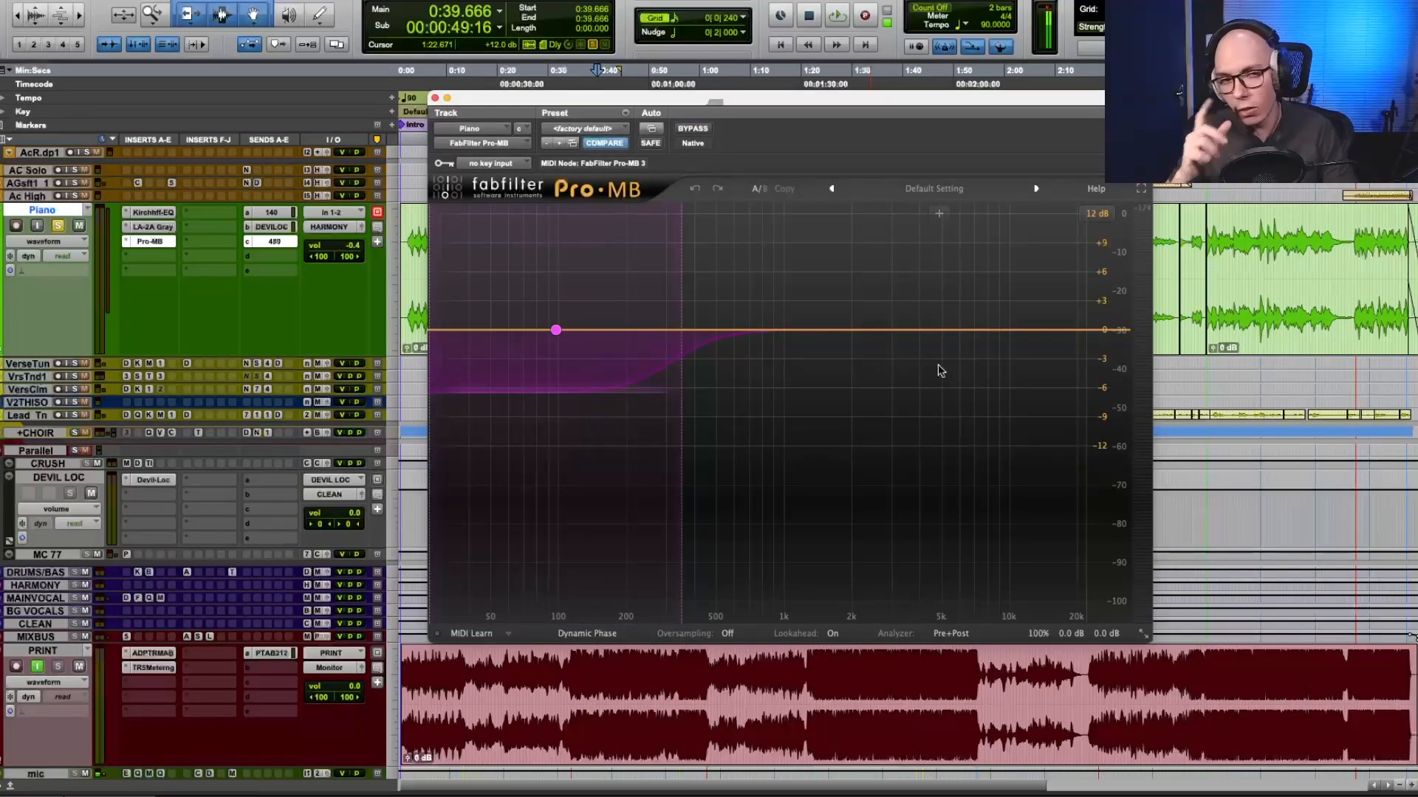
{"action": "key", "text": "space"}
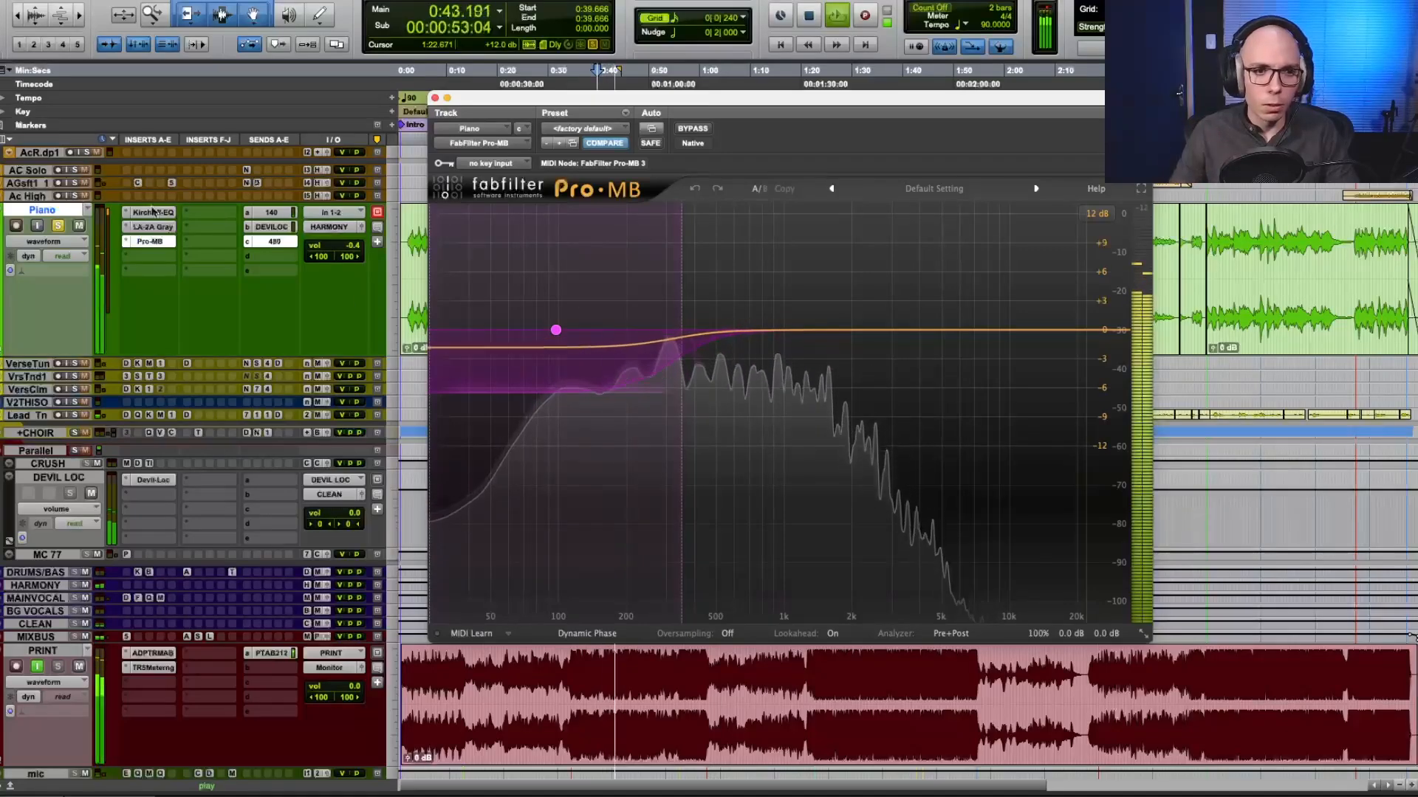
Close the Pro-MB window and the 480 send window while the piano plays, and stop playback.
{"action": "left_click", "coordinate": [434, 98]}
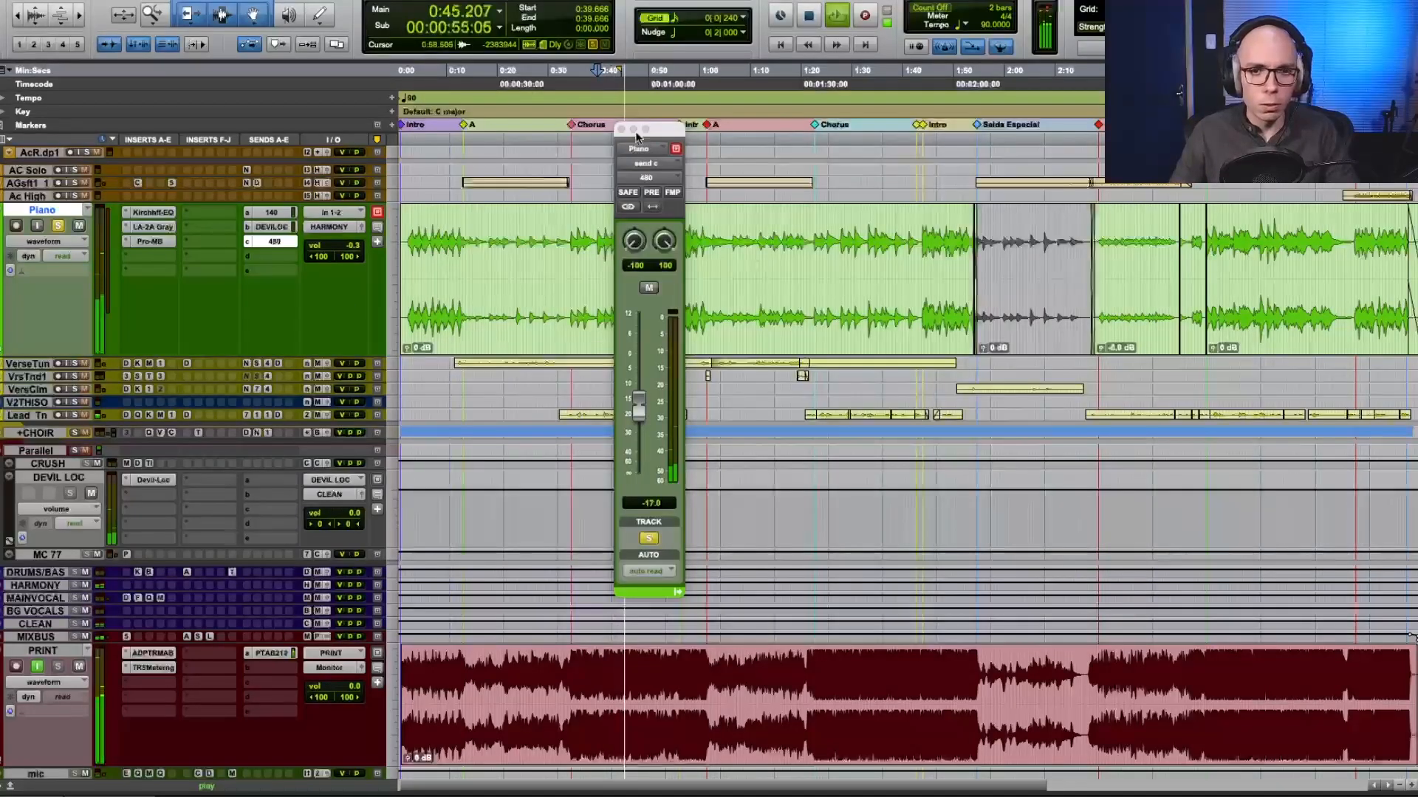
{"action": "left_click", "coordinate": [624, 135]}
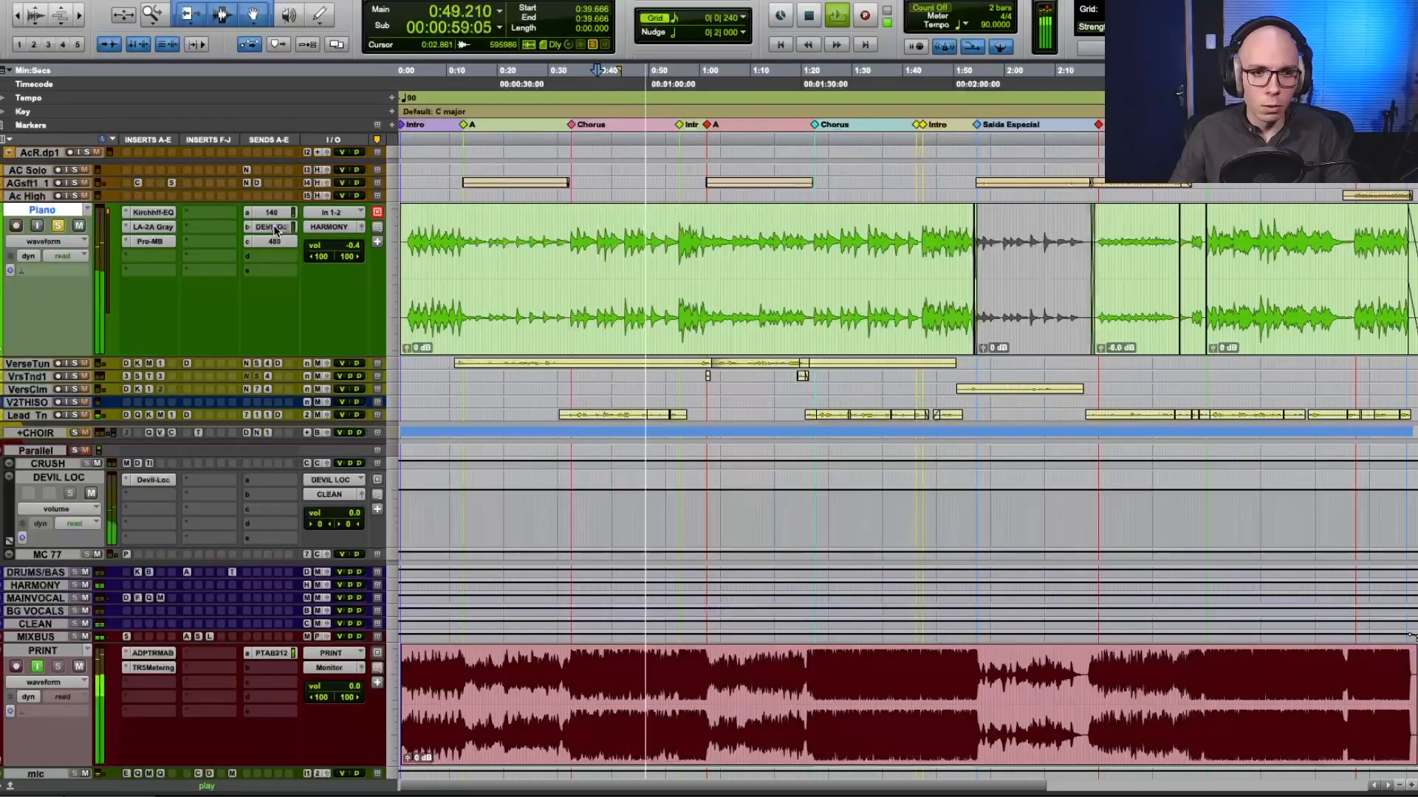
{"action": "key", "text": "space"}
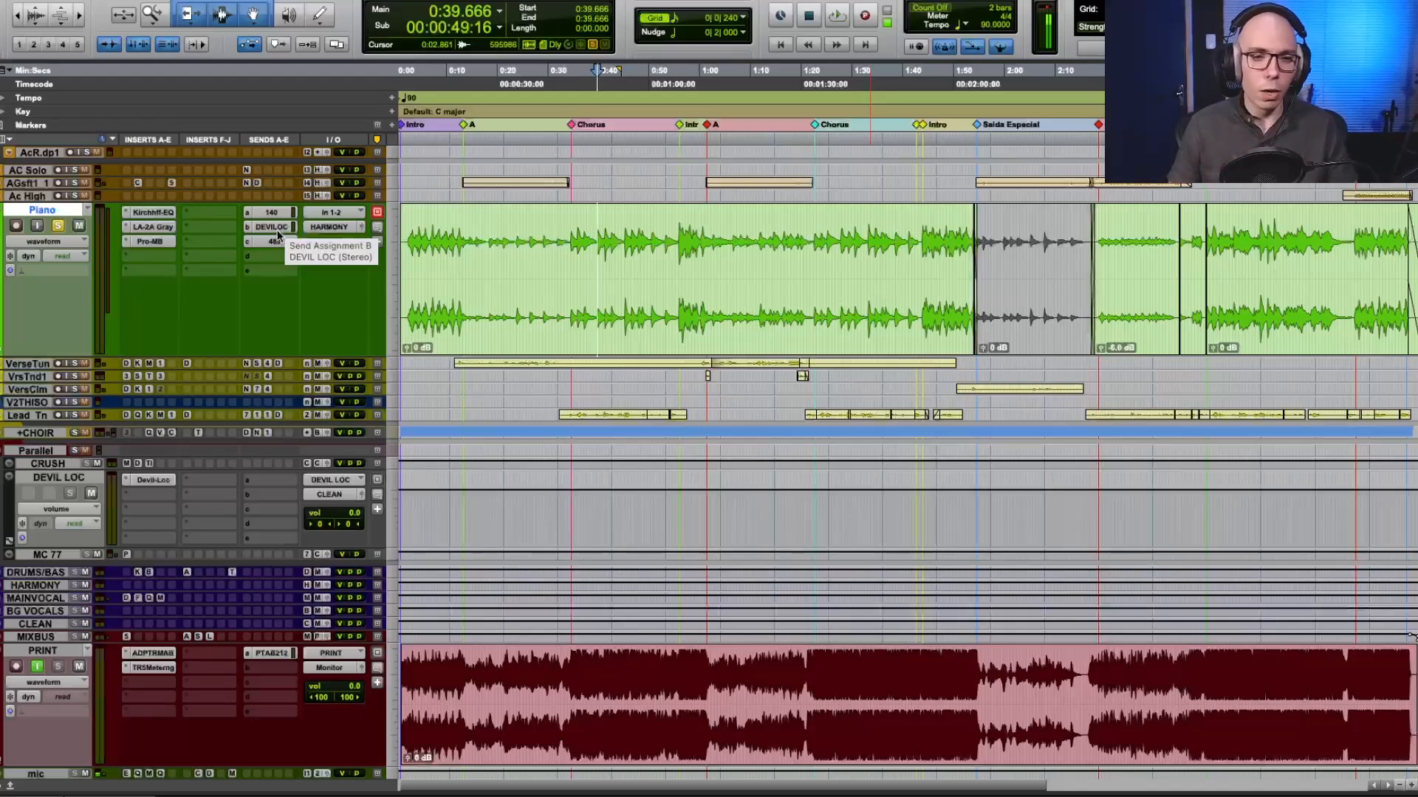
Play the soloed piano while toggling the bypass of its three inserts, leave them bypassed and stop playback.
{"action": "key", "text": "space"}
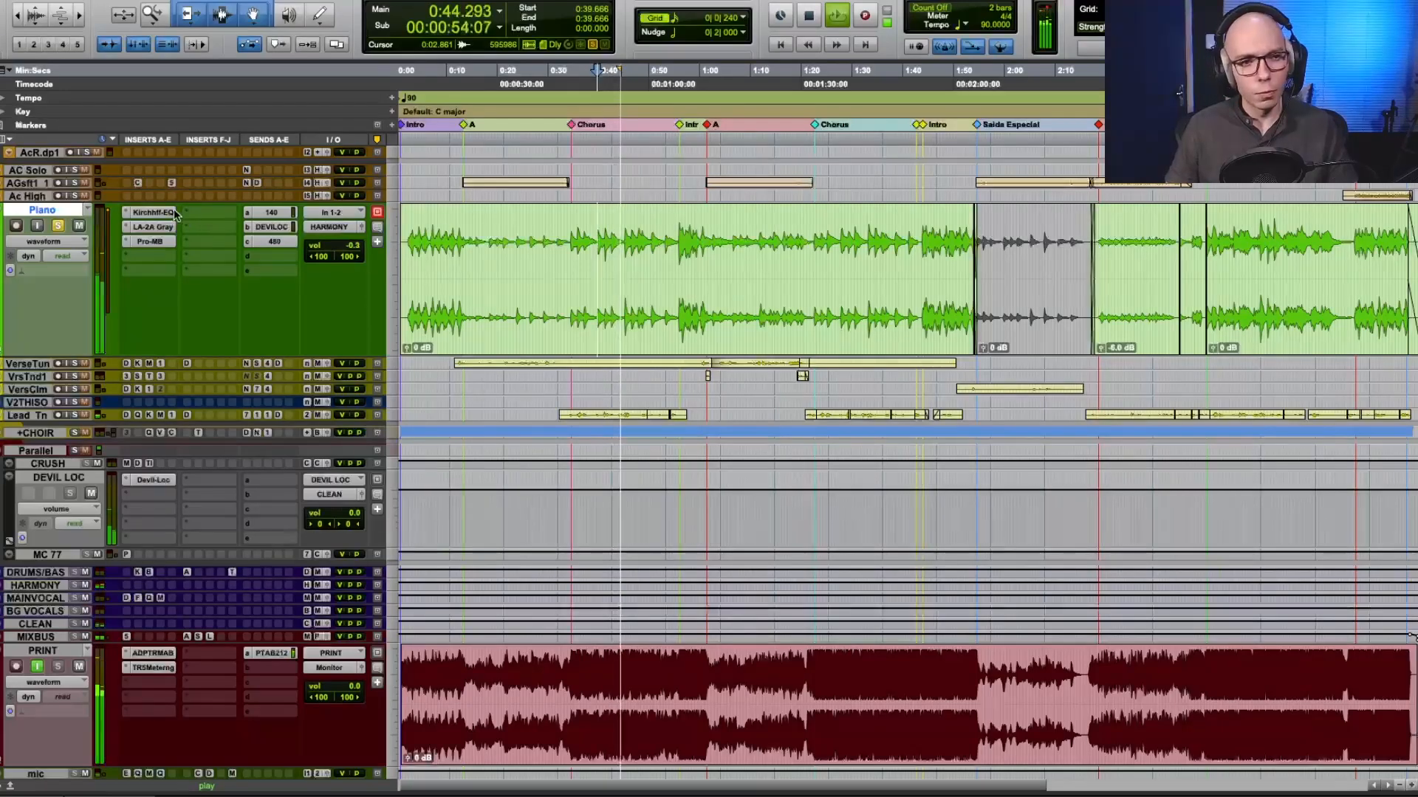
{"action": "key", "text": "shift+a"}
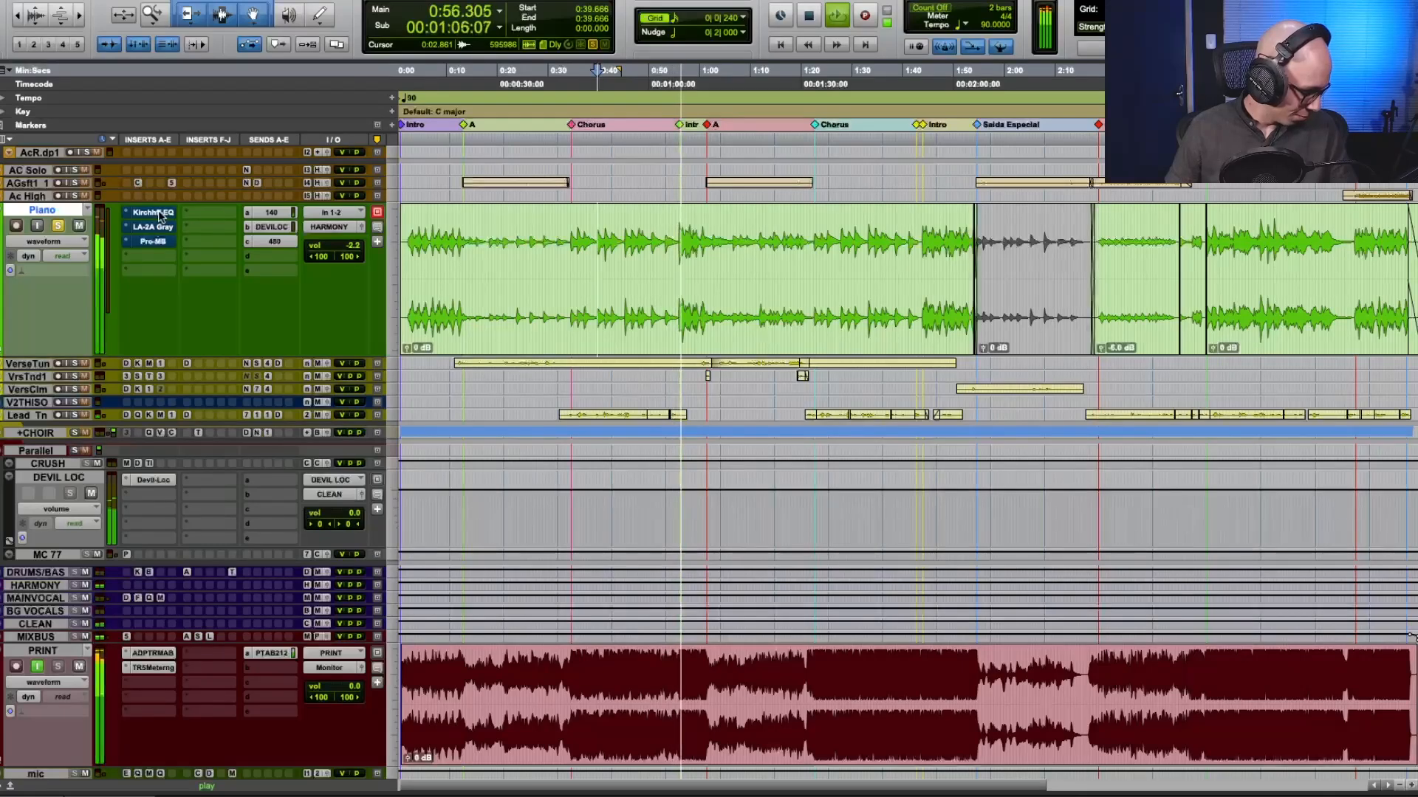
{"action": "key", "text": "shift+a"}
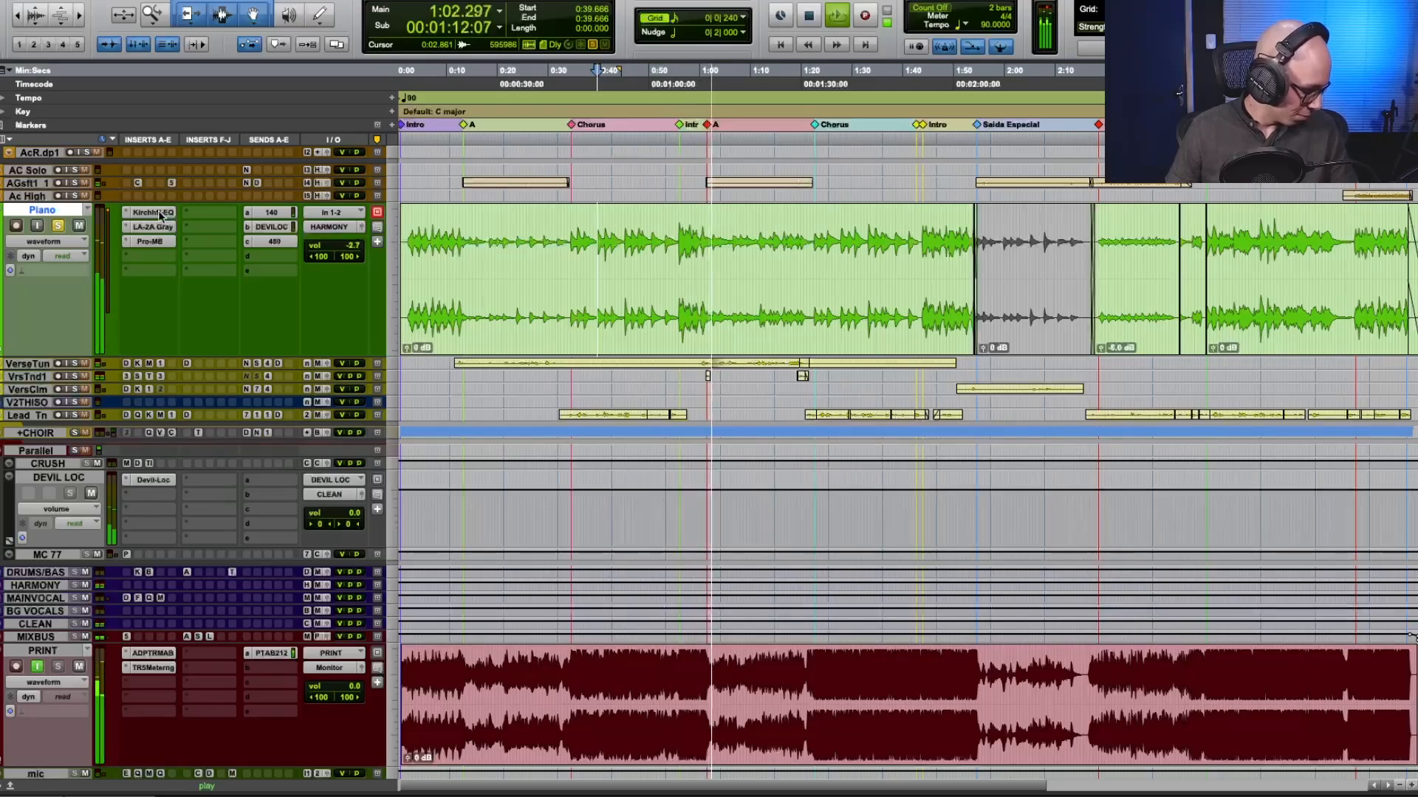
{"action": "key", "text": "shift+a"}
{"action": "key", "text": "space"}
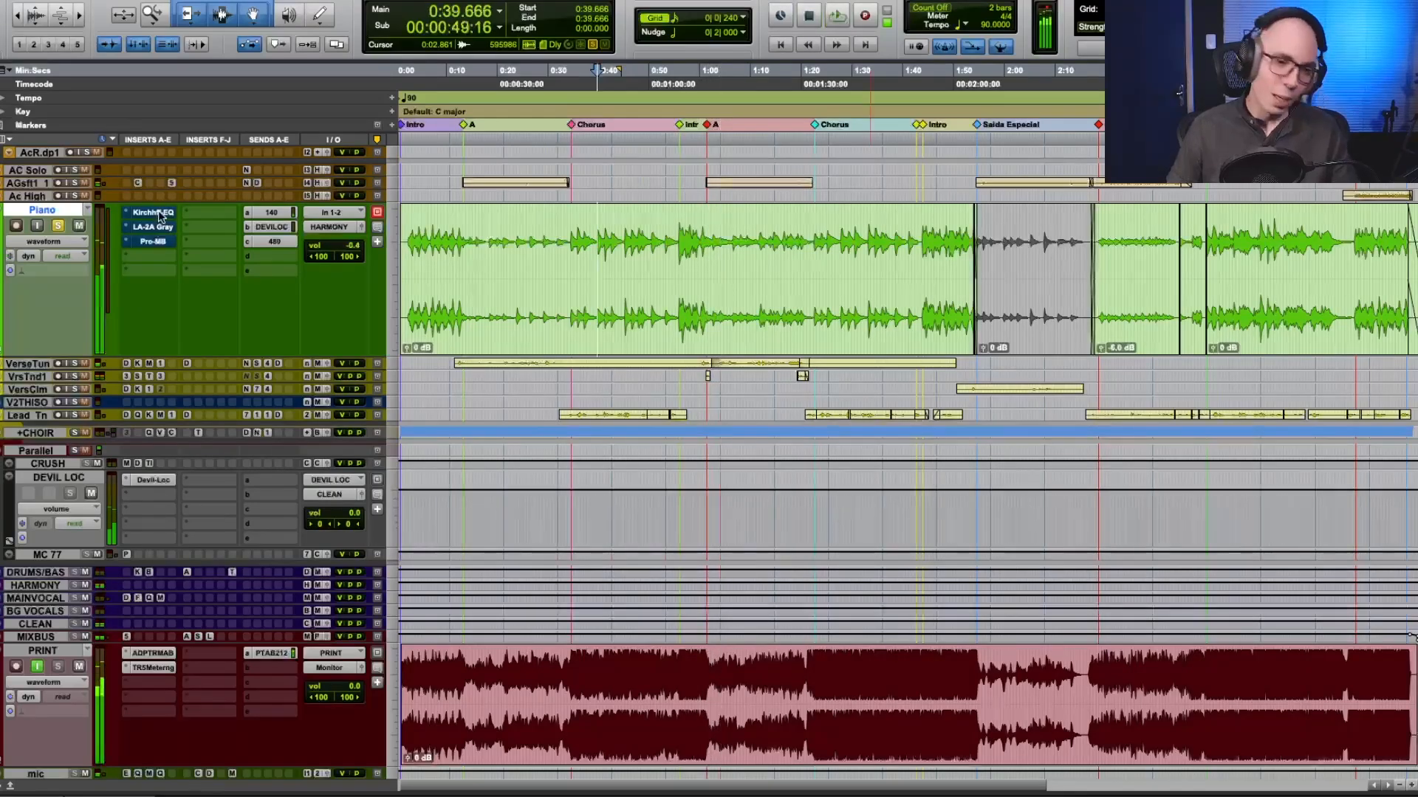
Set the playback start to 0:56.000 at the Intro marker after the Chorus and take the Piano track out of solo.
{"action": "left_click", "coordinate": [529, 258]}
{"action": "left_click", "coordinate": [677, 238]}
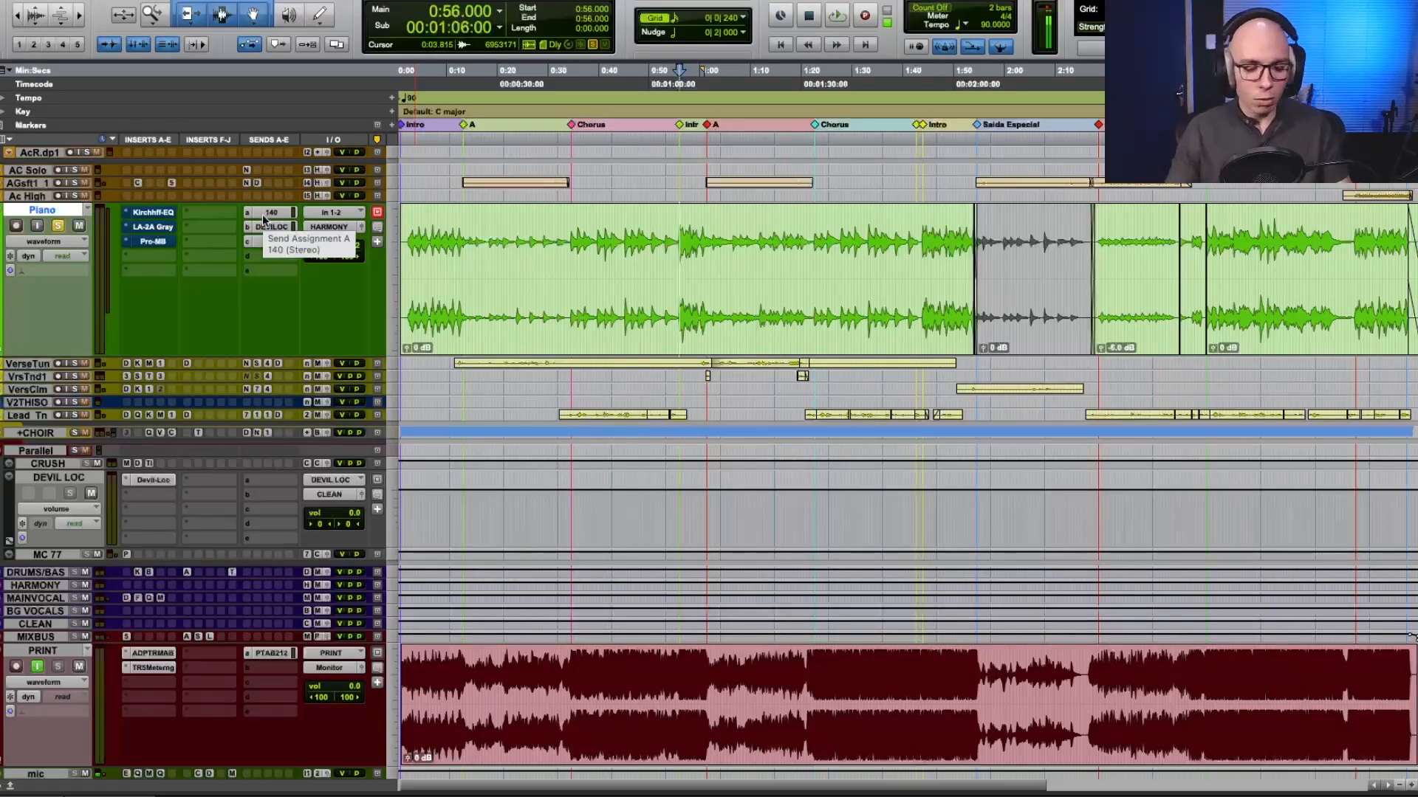
{"action": "left_click", "coordinate": [57, 227]}
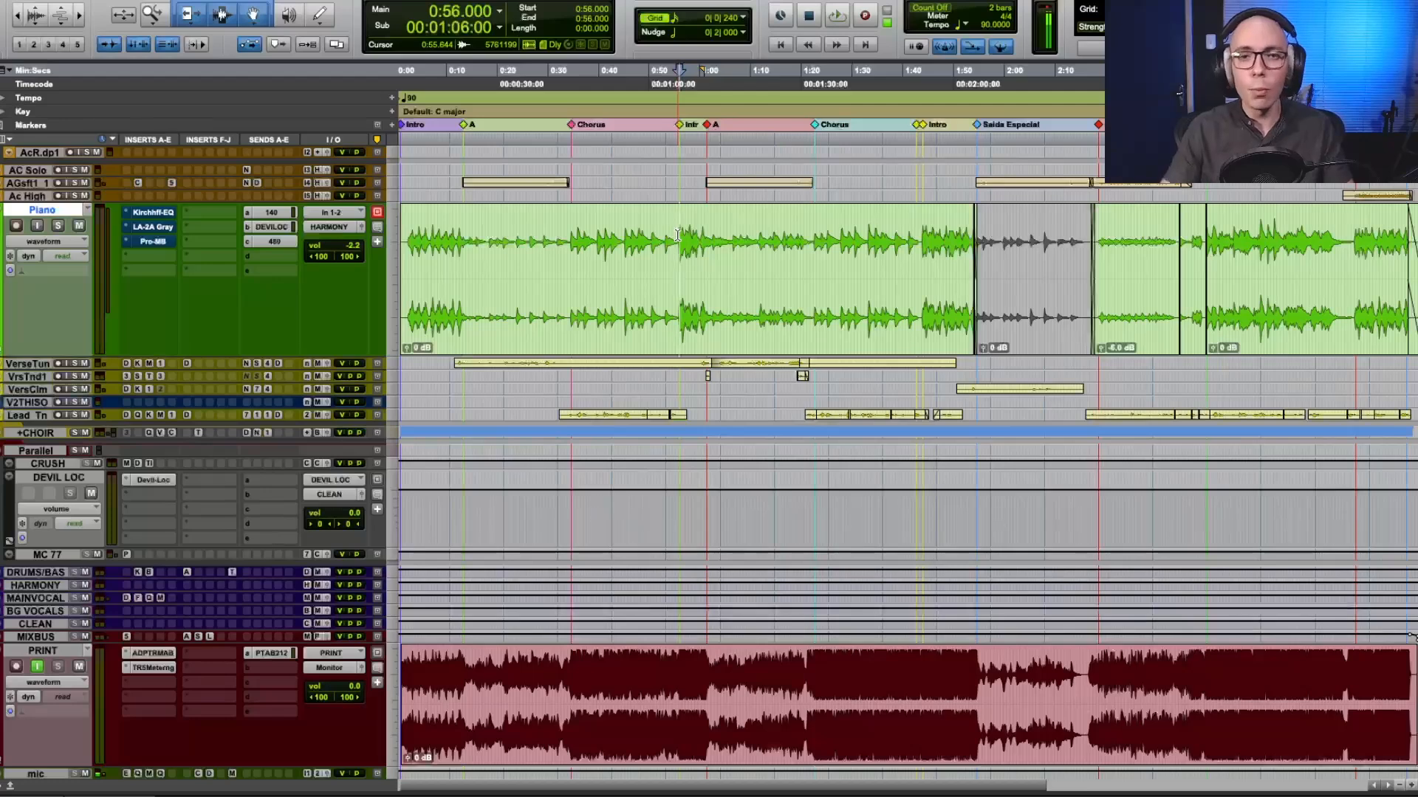
Play the full mix, bring the Piano's three inserts out of bypass during playback and stop.
{"action": "key", "text": "space"}
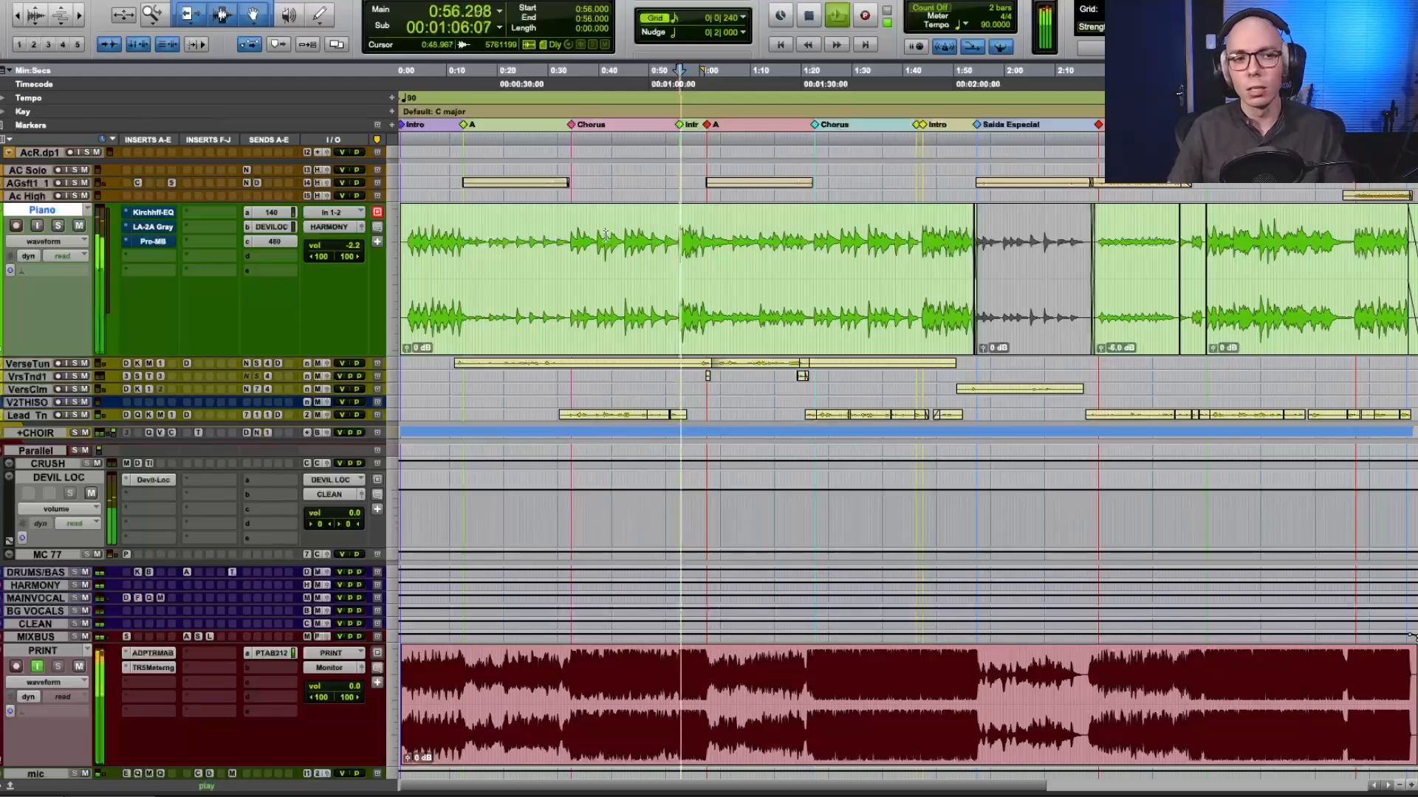
{"action": "left_click", "coordinate": [152, 214], "text": "ctrl+super"}
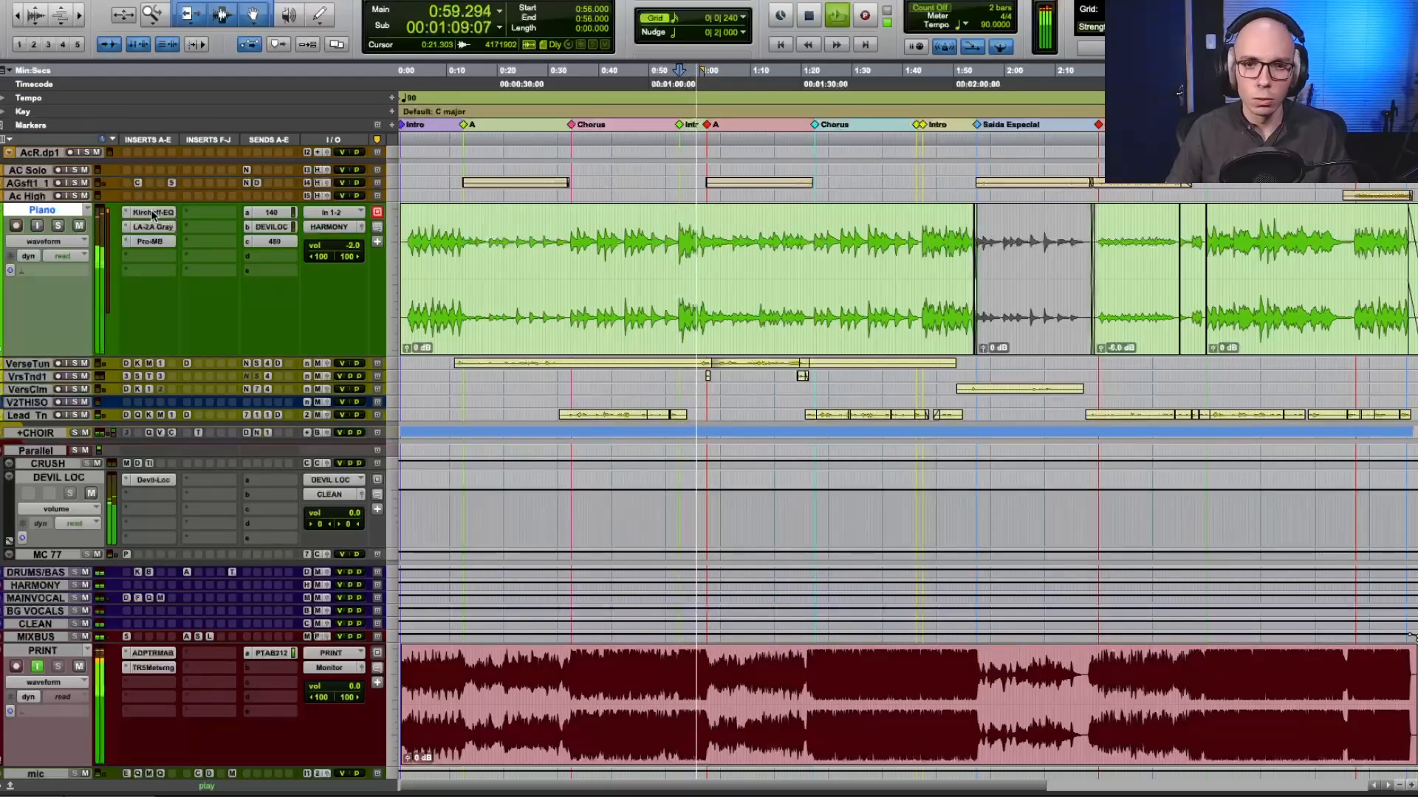
{"action": "key", "text": "space"}
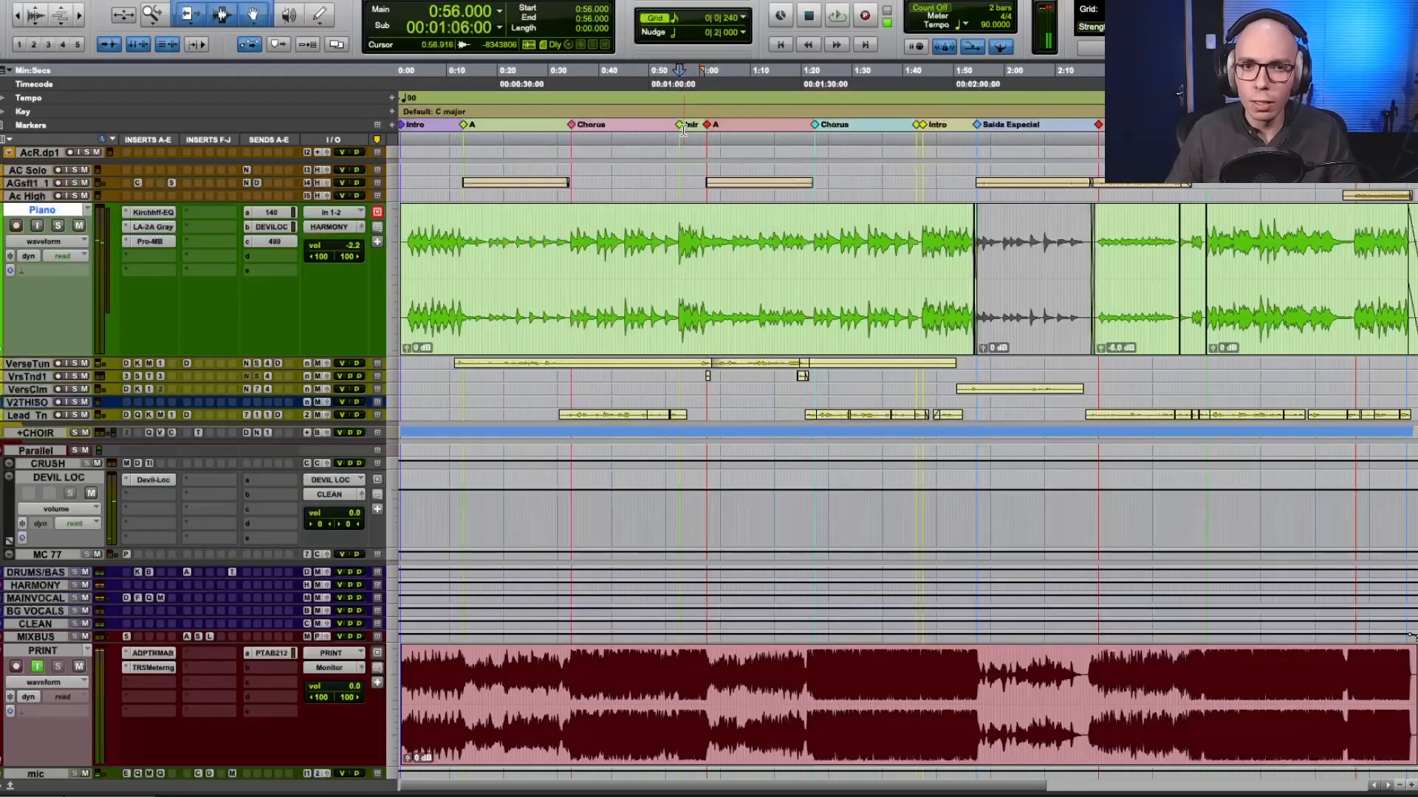
Select the Intro section from 0:56.000 to 1:01.333 and play it in the mix while switching the Piano's inserts into bypass.
{"action": "left_click", "coordinate": [707, 126], "text": "shift"}
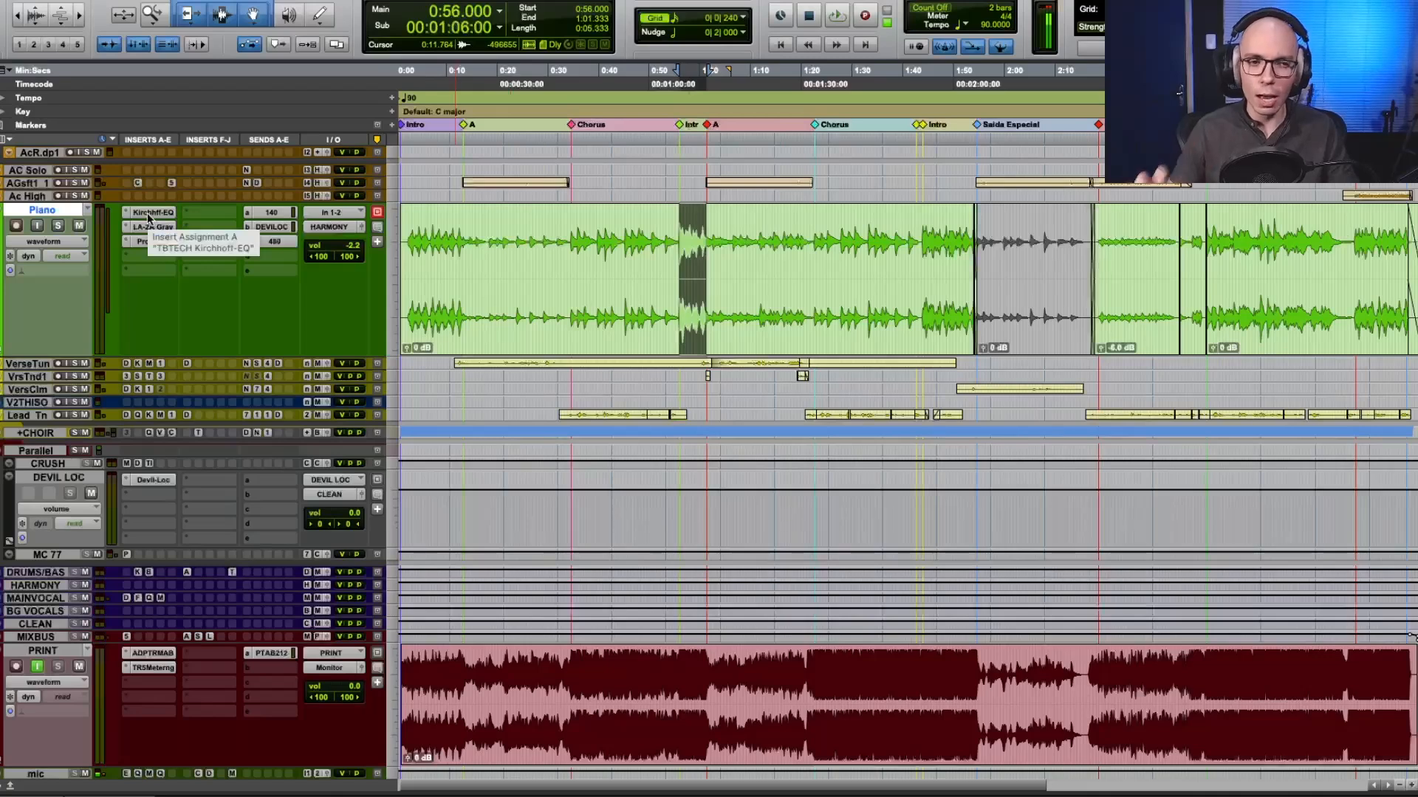
{"action": "key", "text": "space"}
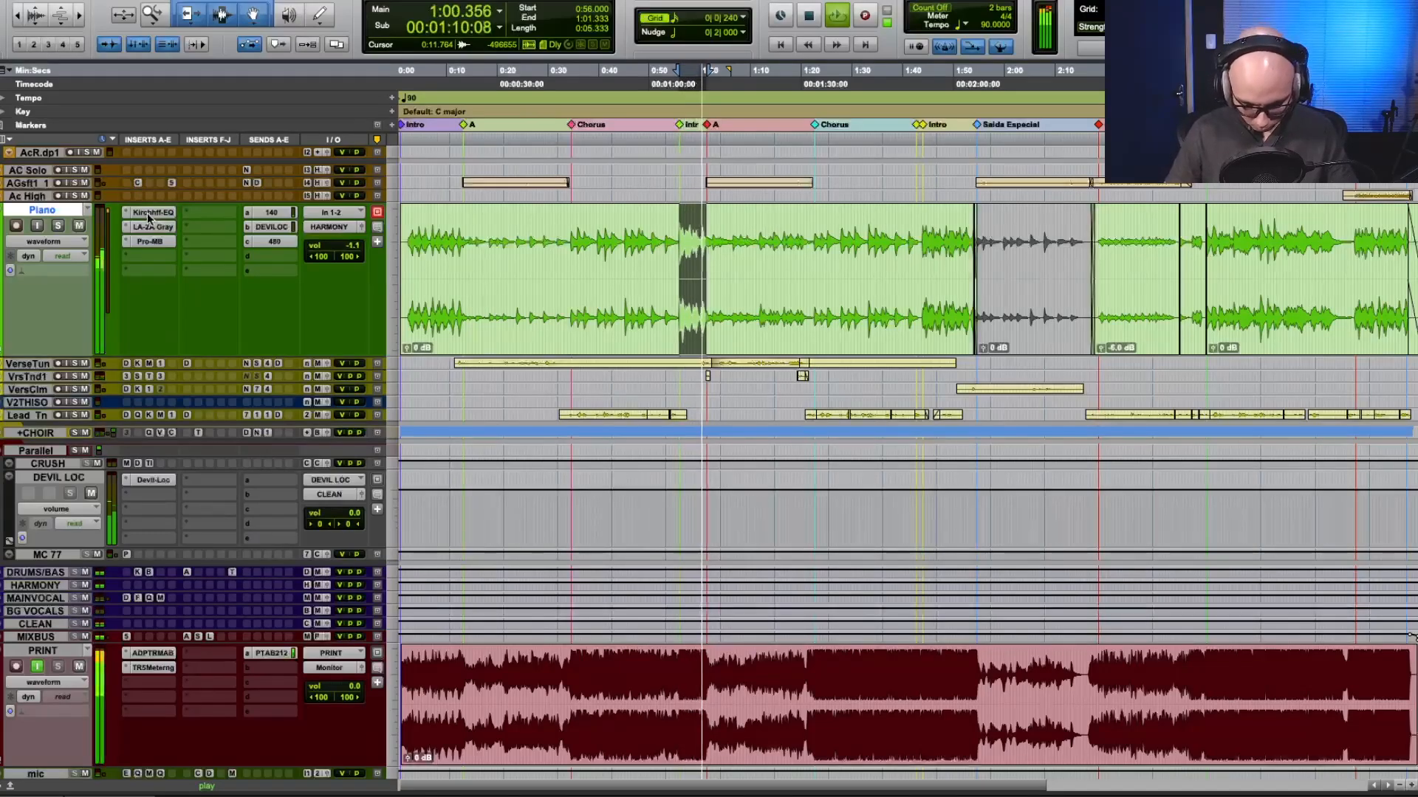
{"action": "key", "text": "shift+a"}
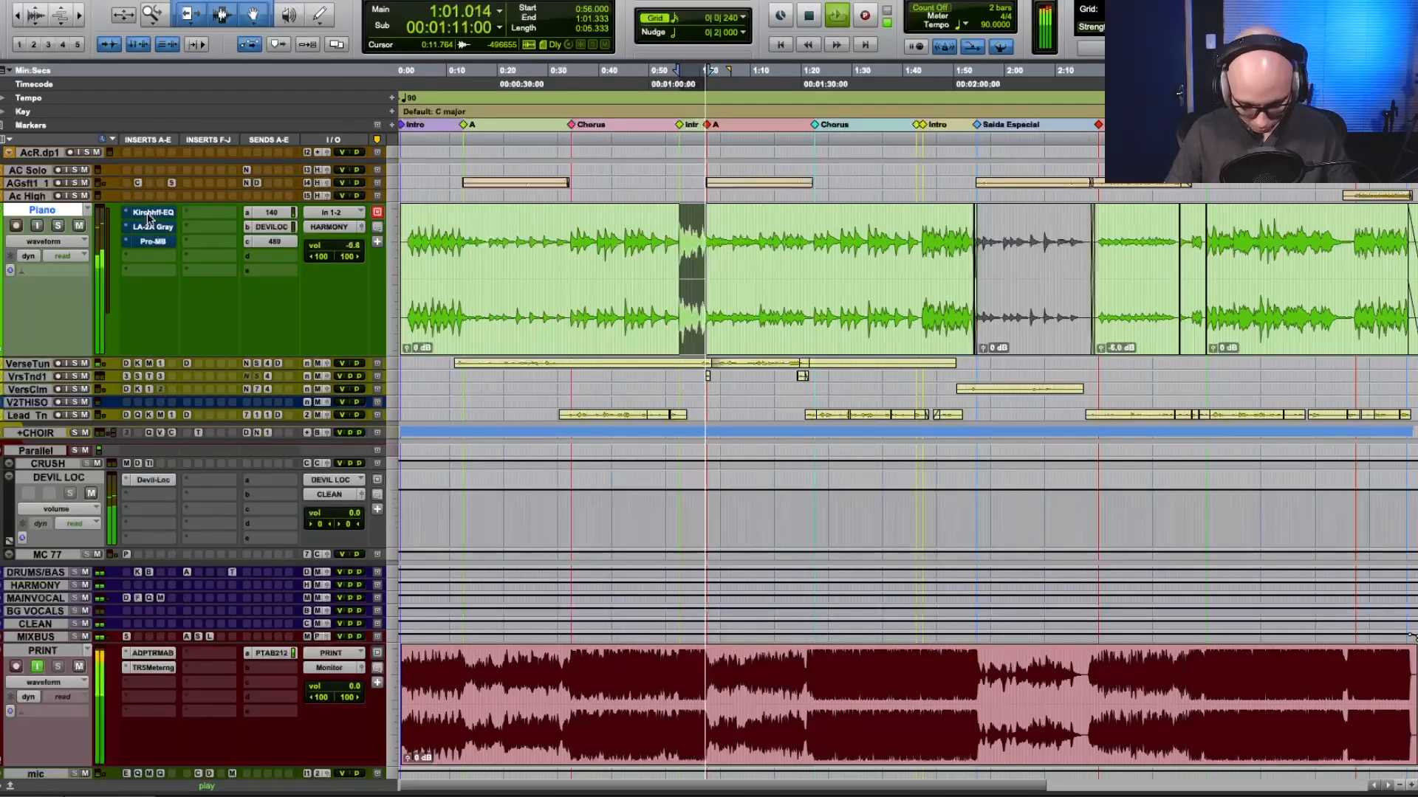
{"action": "key", "text": "space"}
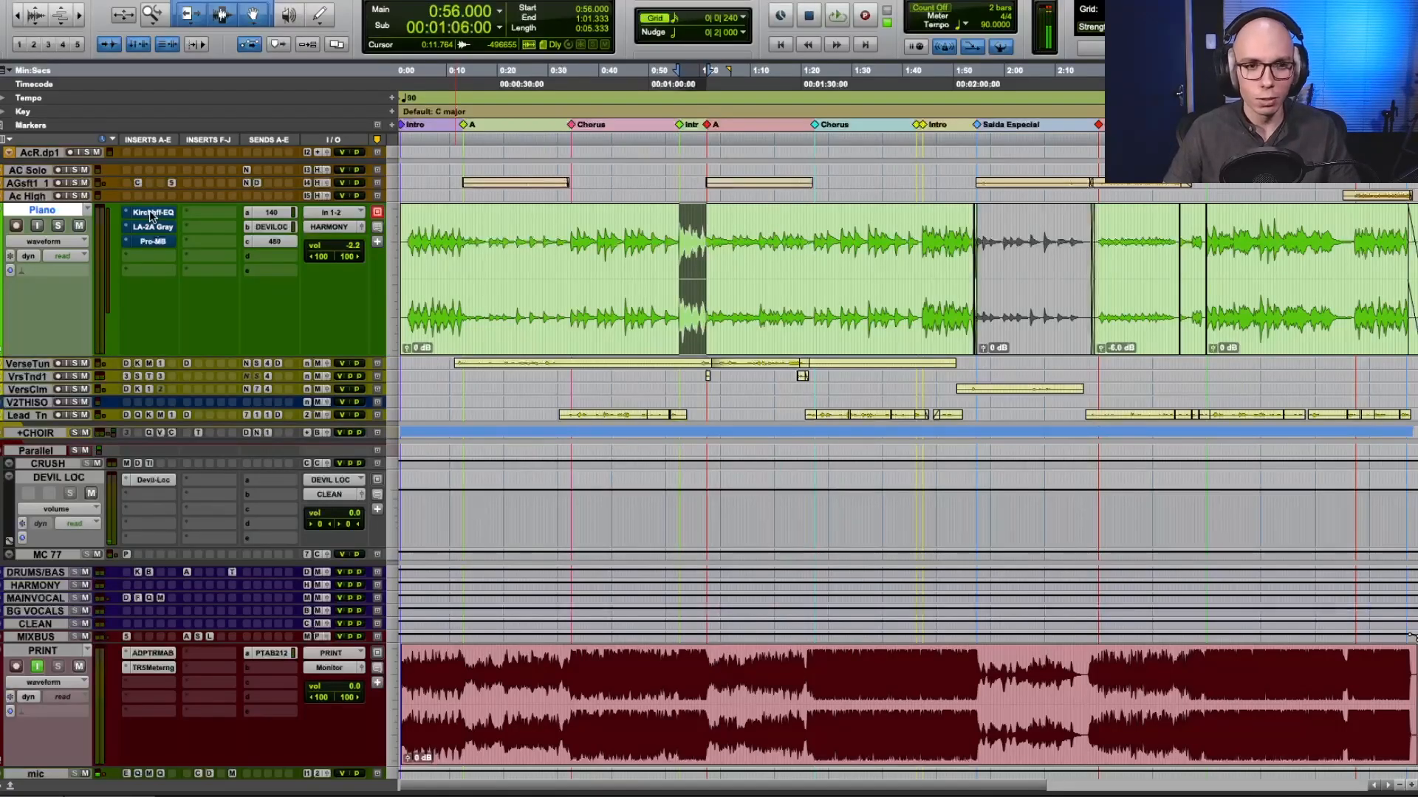
Replay the selected Intro section, compare the Piano's inserts bypassed and active, leave them active and stop playback.
{"action": "key", "text": "space"}
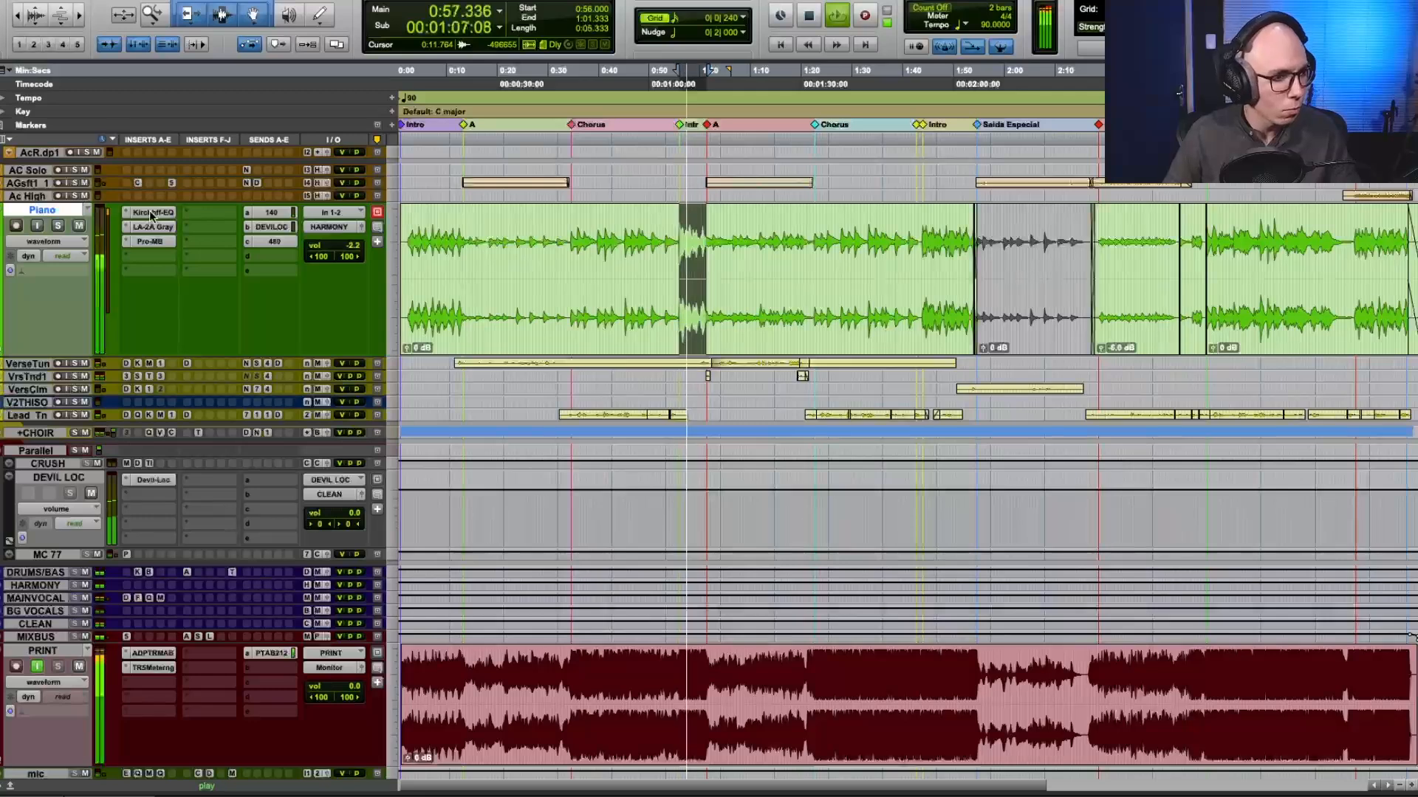
{"action": "key", "text": "shift+a"}
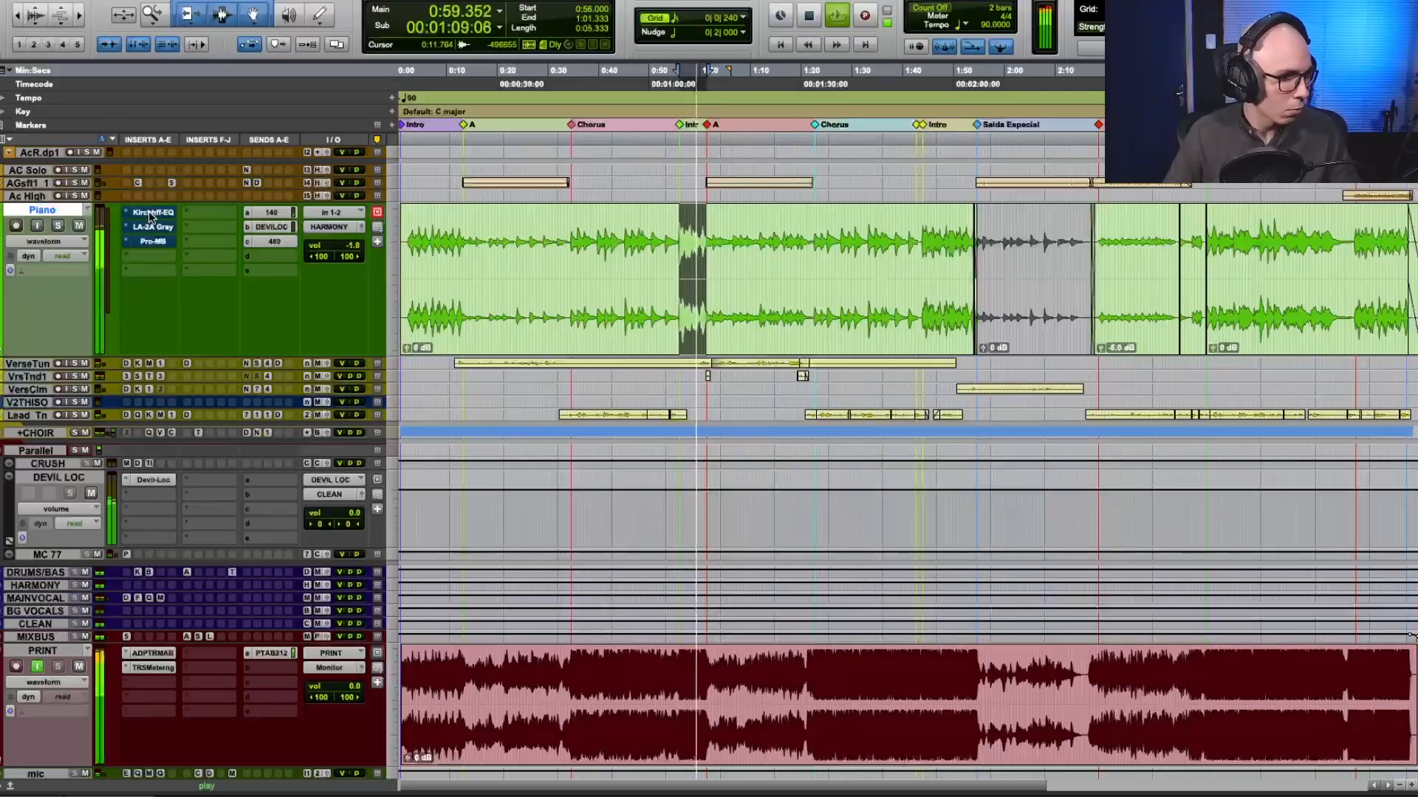
{"action": "key", "text": "shift+a"}
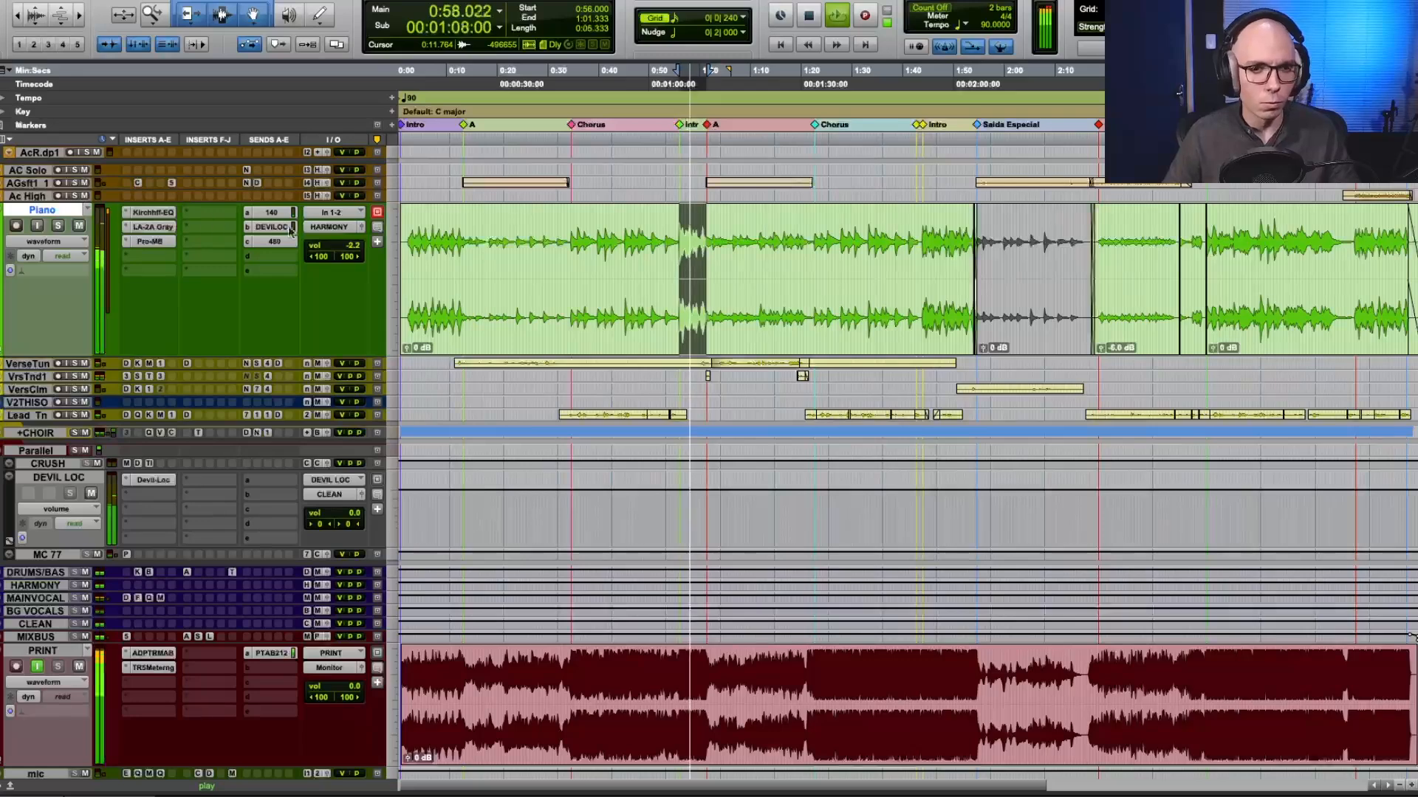
{"action": "key", "text": "space"}
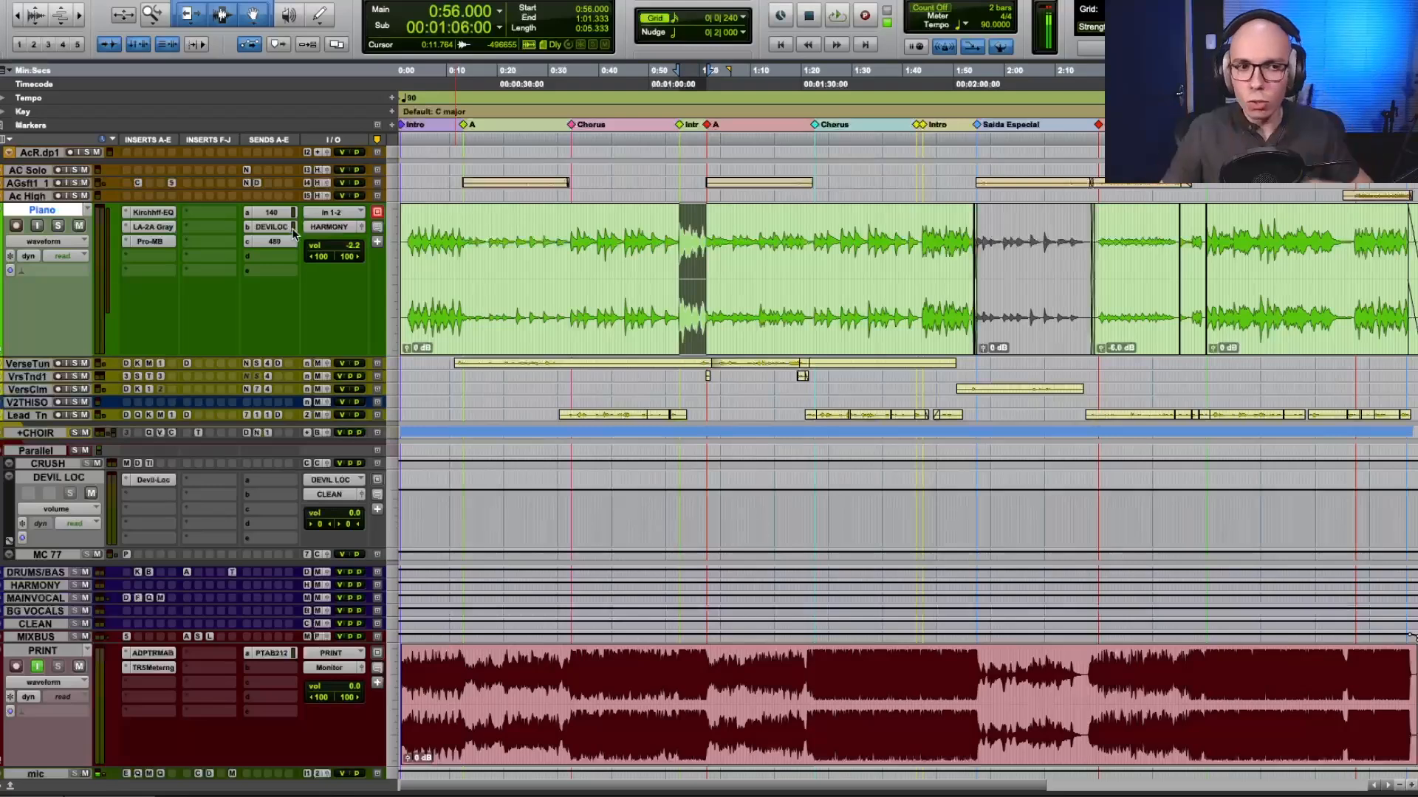
Review the Piano's LA-2A, Pro-MB and Kirchhoff EQ inserts and close their windows.
{"action": "left_click", "coordinate": [154, 228]}
{"action": "left_click", "coordinate": [150, 242]}
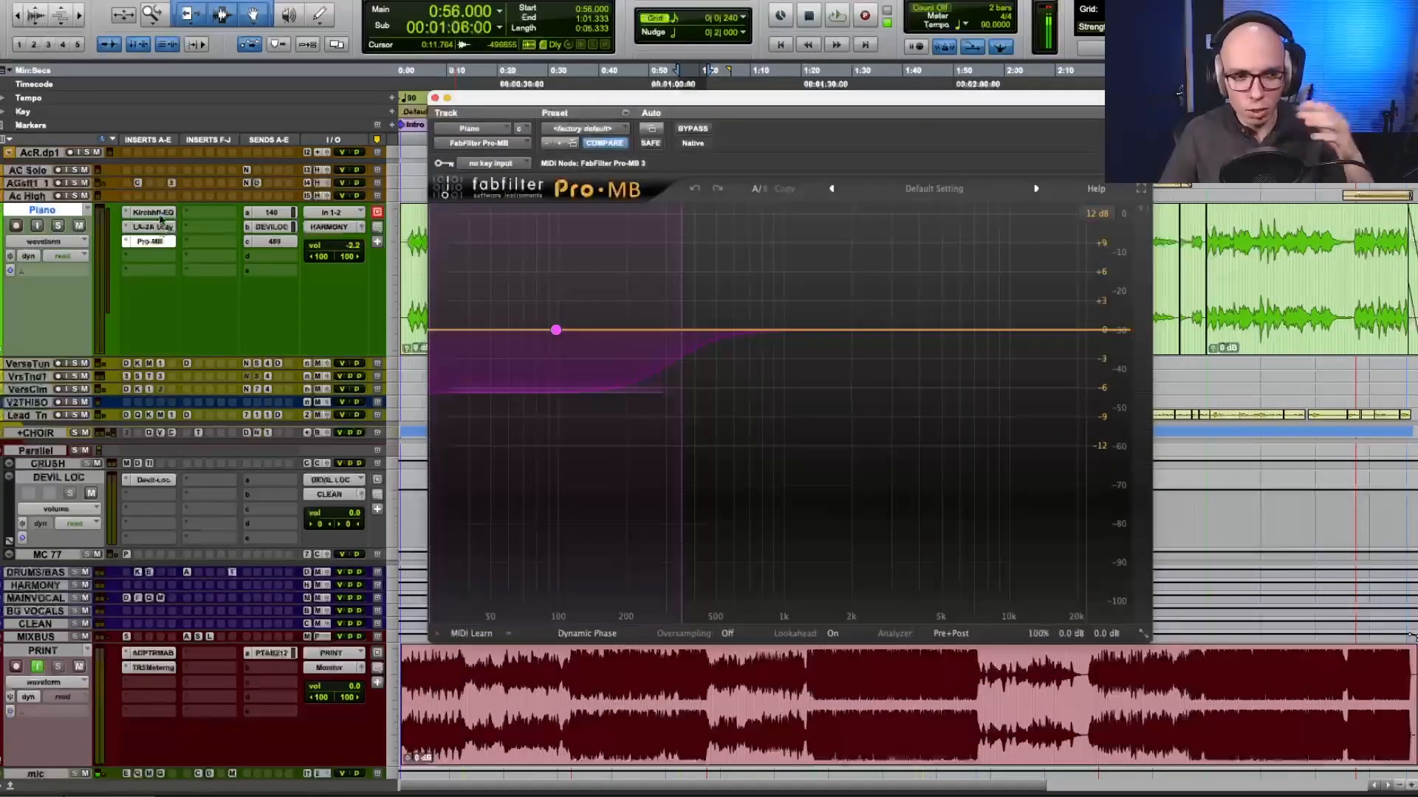
{"action": "left_click", "coordinate": [159, 214]}
{"action": "left_click", "coordinate": [160, 214]}
{"action": "scroll", "coordinate": [272, 573], "scroll_direction": "down", "scroll_amount": 3}
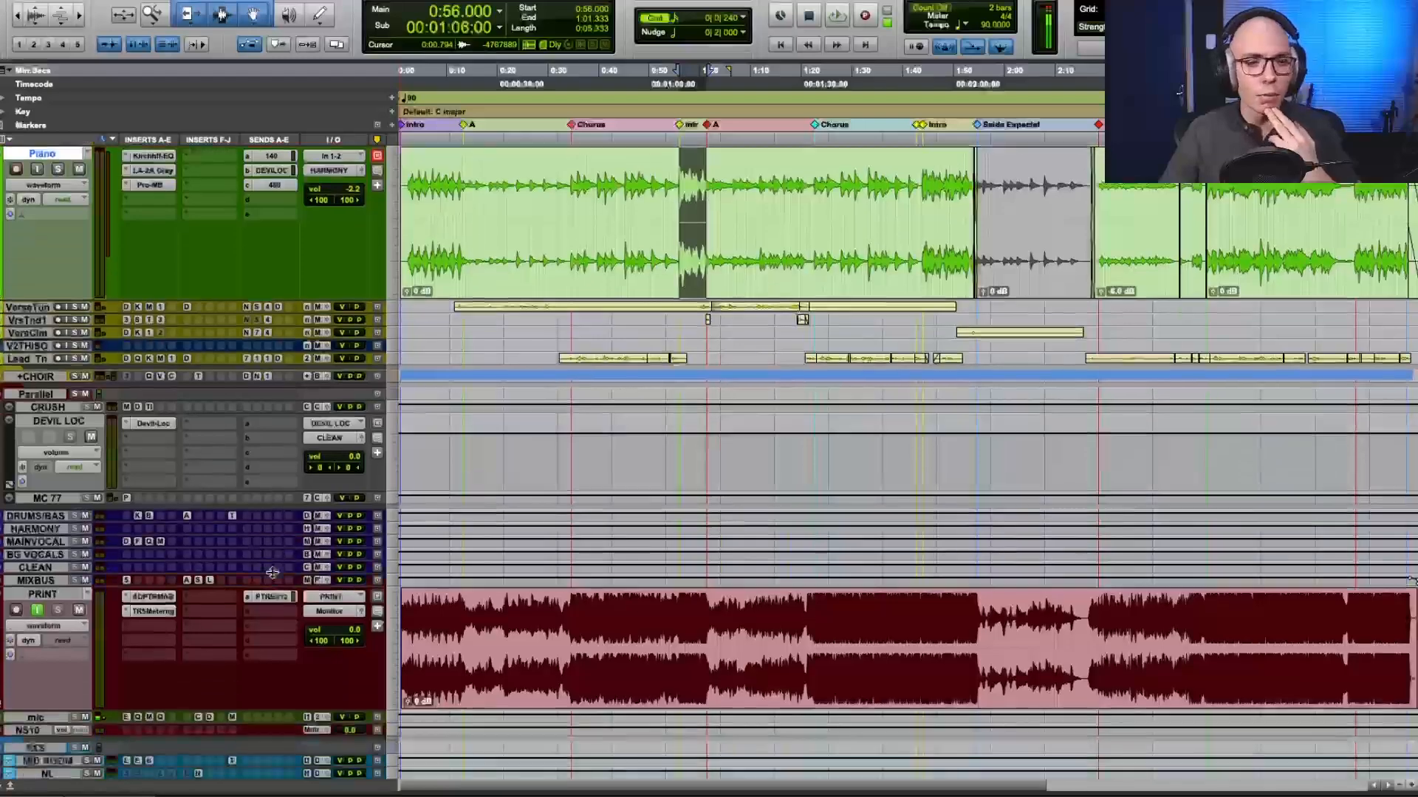
{"action": "scroll", "coordinate": [272, 573], "scroll_direction": "up", "scroll_amount": 10}
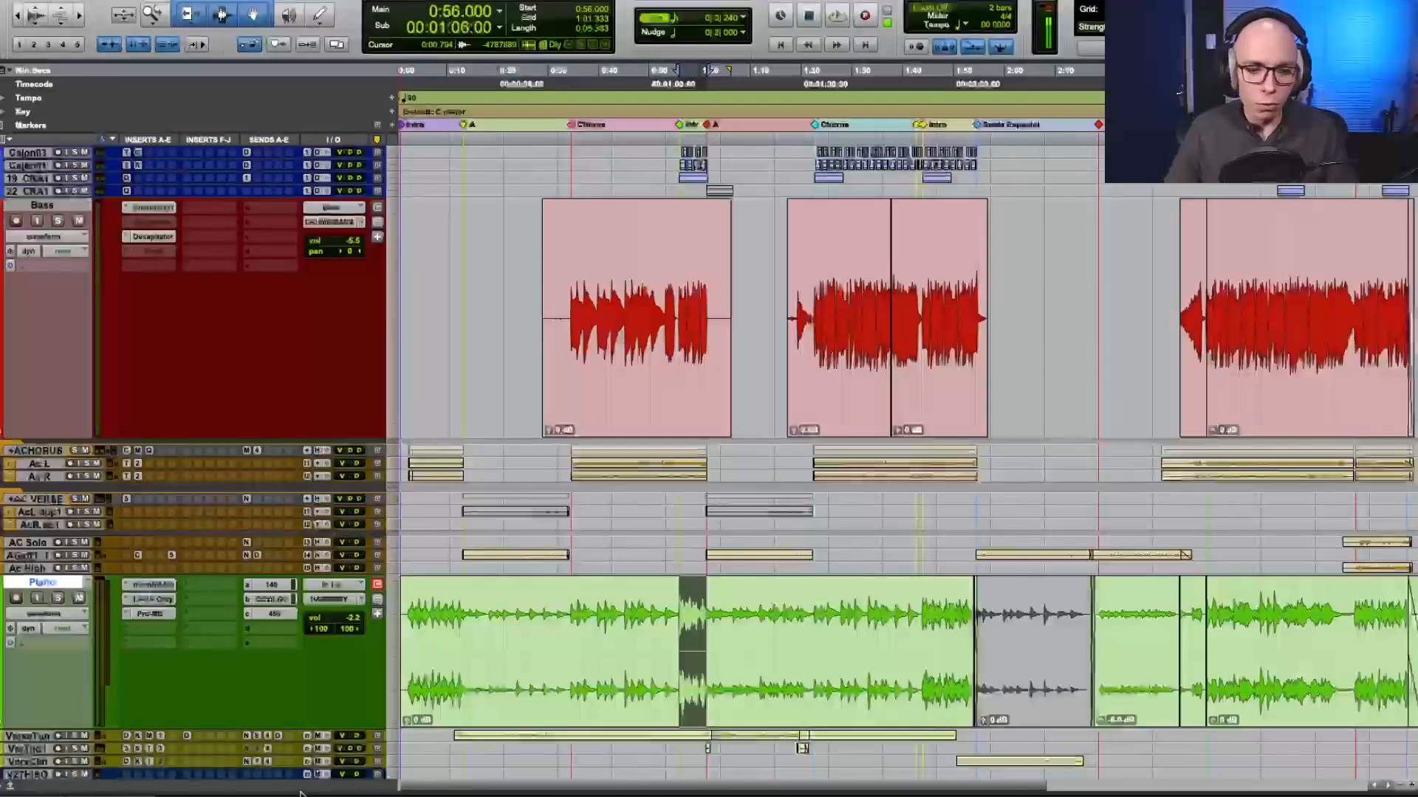